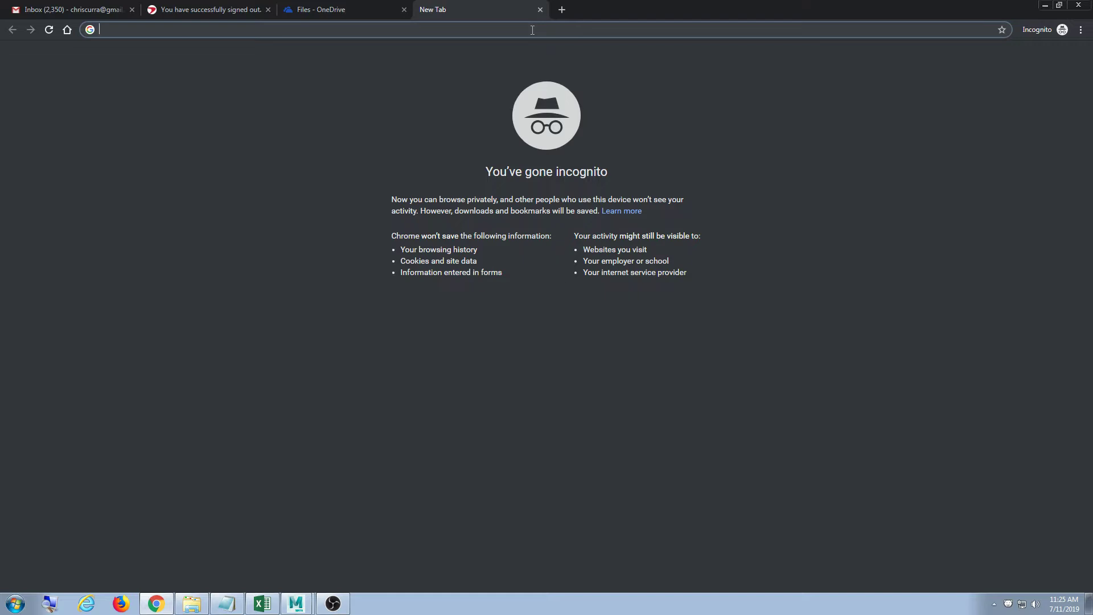
Open free3d.com, search its 3D models for "knife" and look through the results
type("free3d.com")
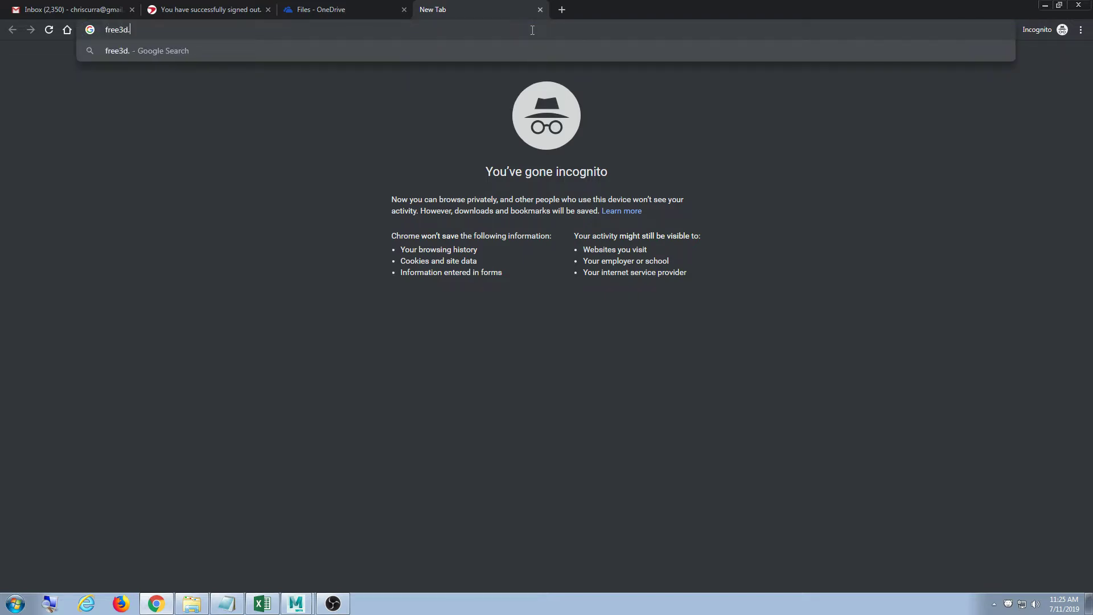
key("Return")
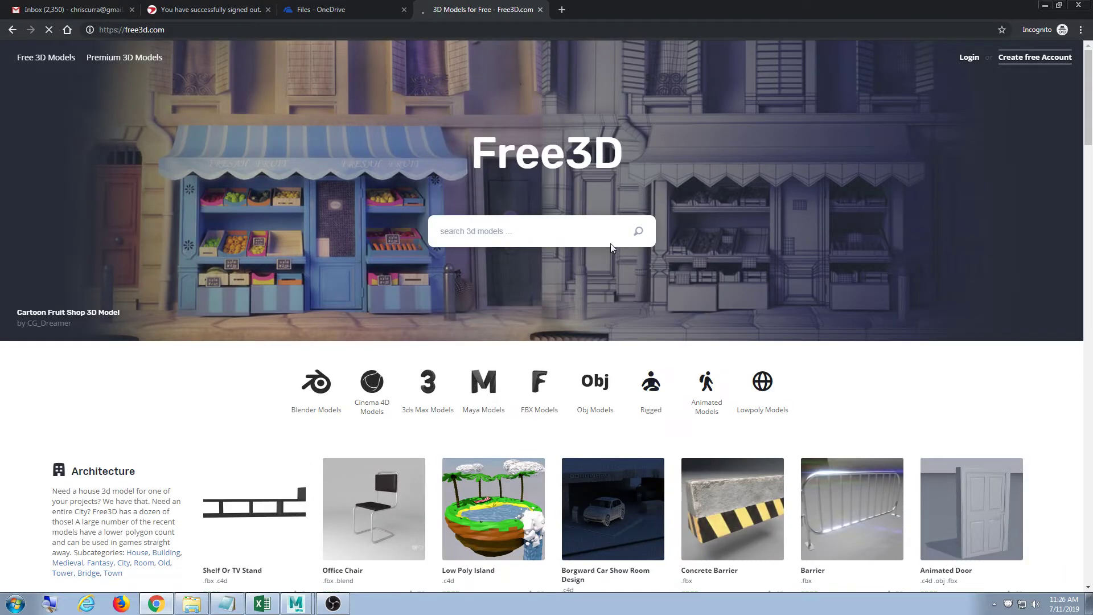
left_click(557, 231)
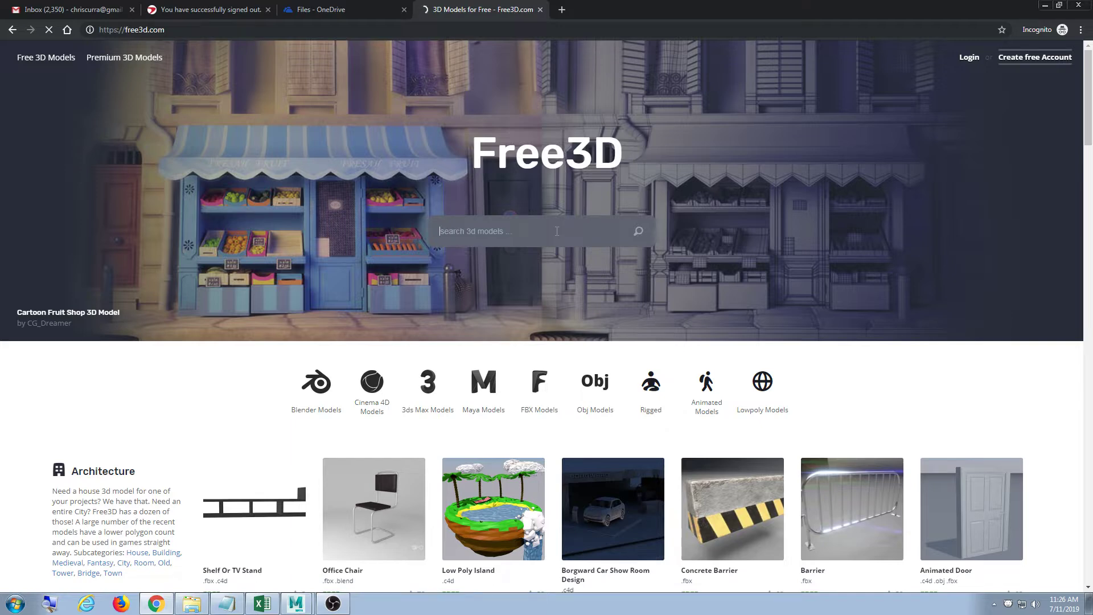
type("knife")
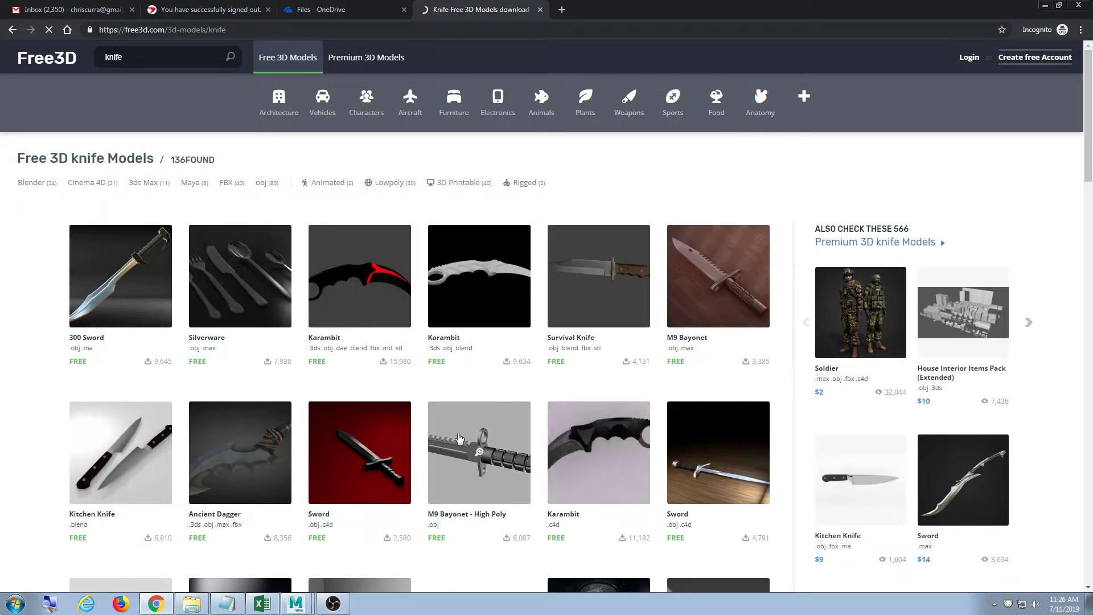
scroll(455, 443, "down", 1)
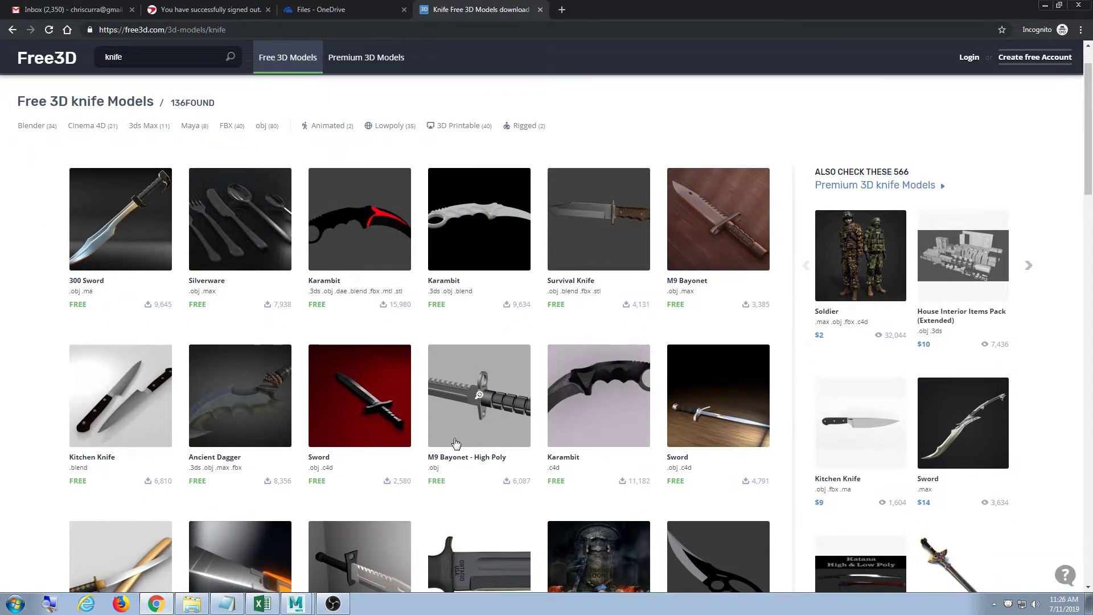
scroll(455, 443, "down", 5)
scroll(455, 443, "up", 6)
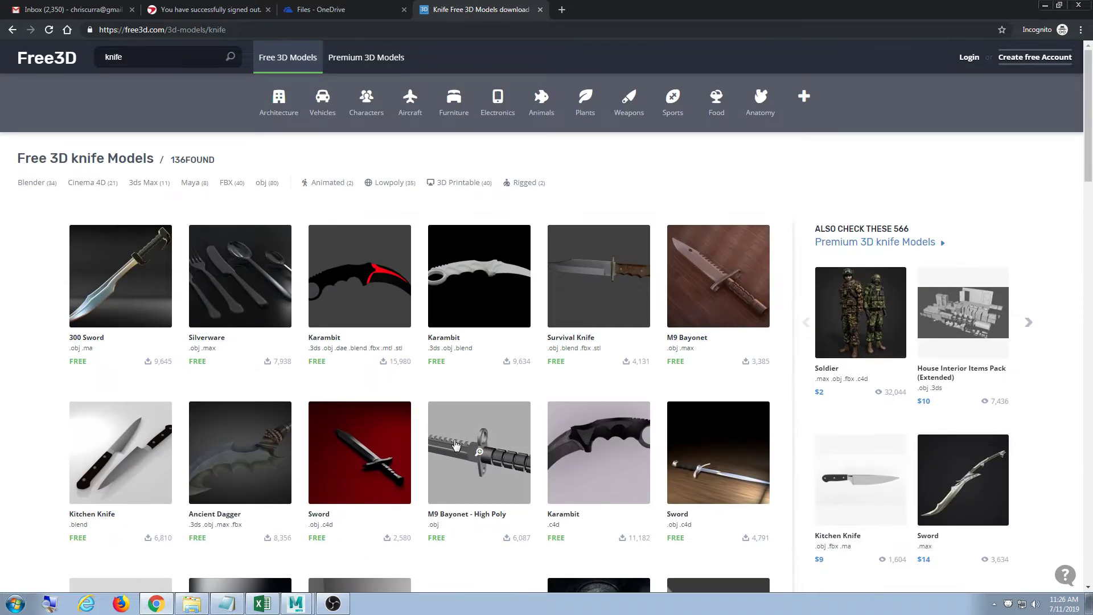
scroll(455, 443, "down", 5)
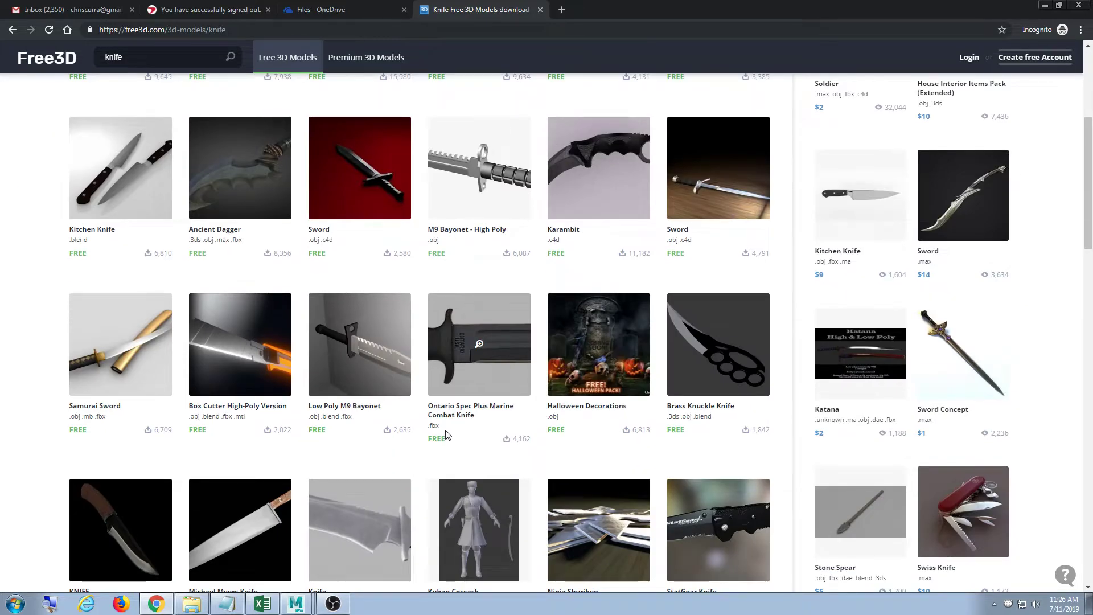
scroll(447, 435, "up", 1)
scroll(445, 429, "up", 4)
Search for "weapon" models limited to Lowpoly and open the 45 ACP Smith And Wesson model
left_click(122, 56)
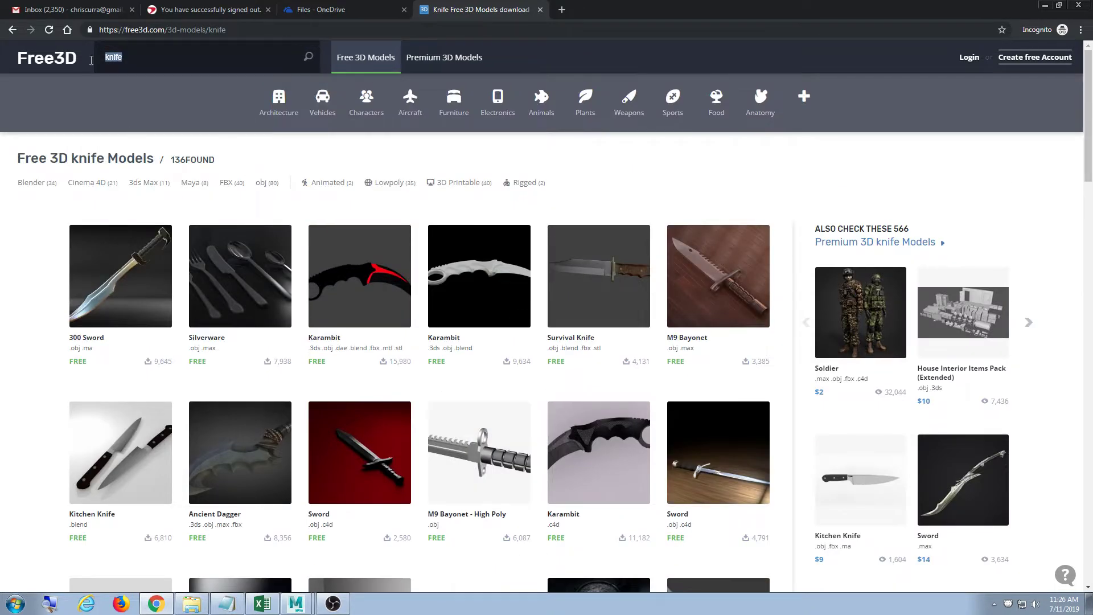
type("game")
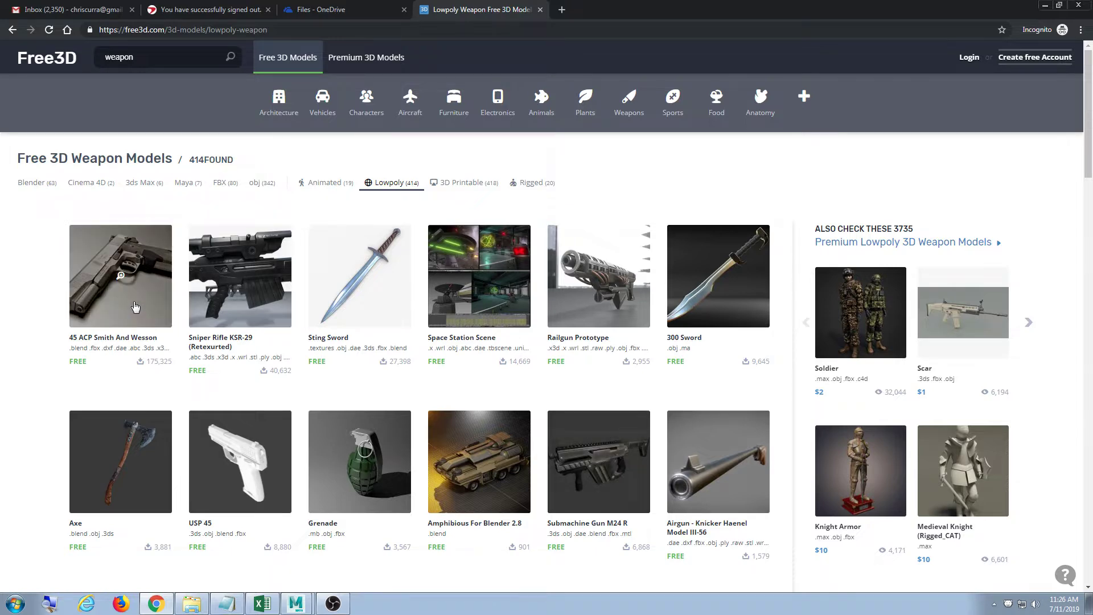
left_click(136, 307)
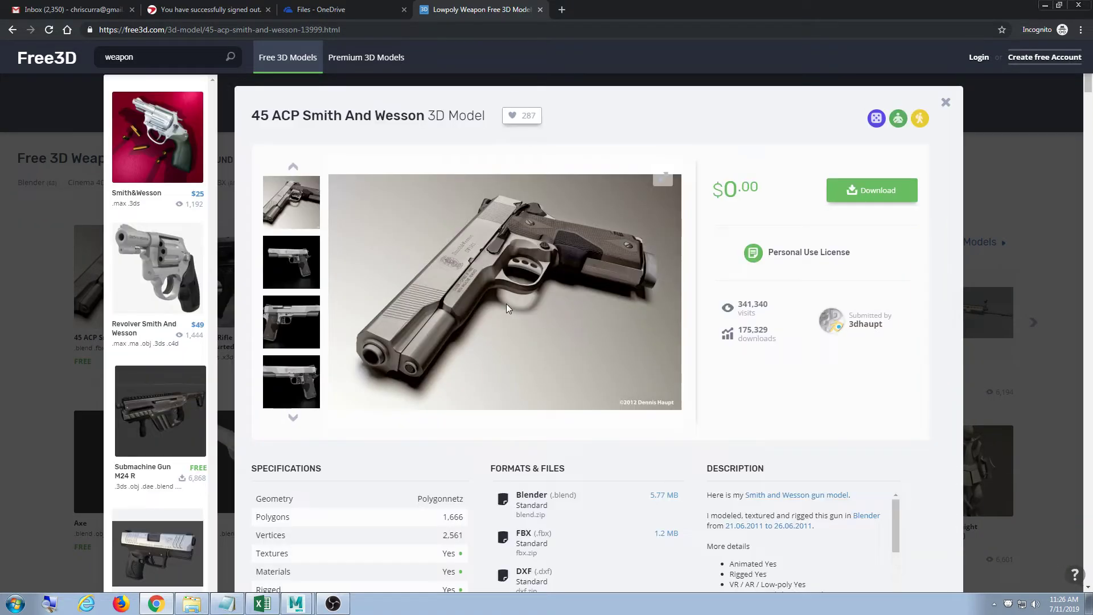
Review the pistol model's specifications and file formats, and download its 75-fbx.zip file
scroll(636, 348, "down", 5)
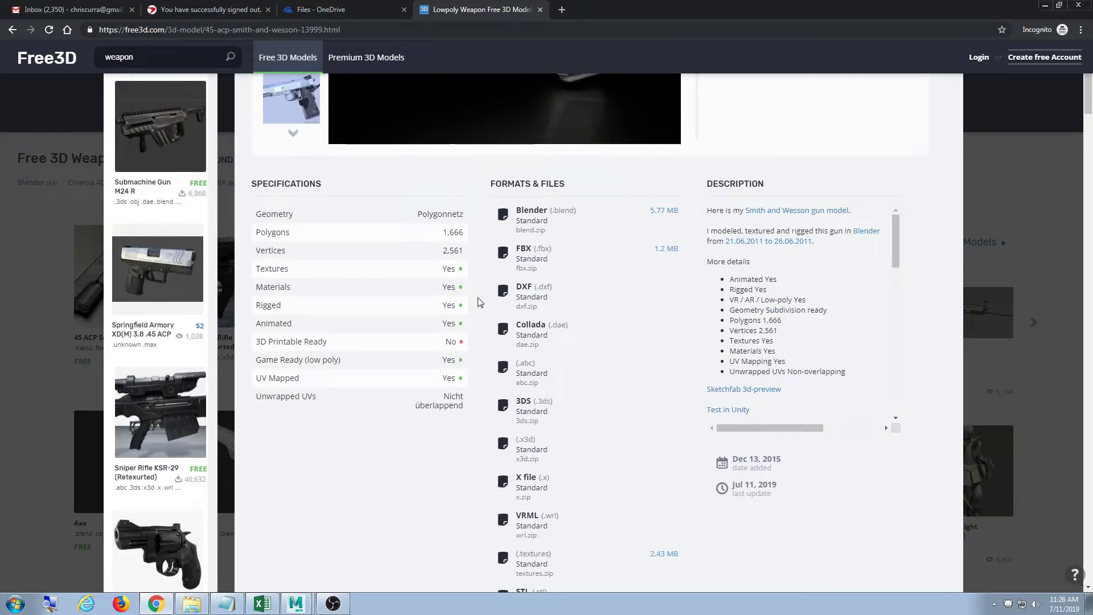
scroll(476, 300, "up", 5)
left_click(883, 196)
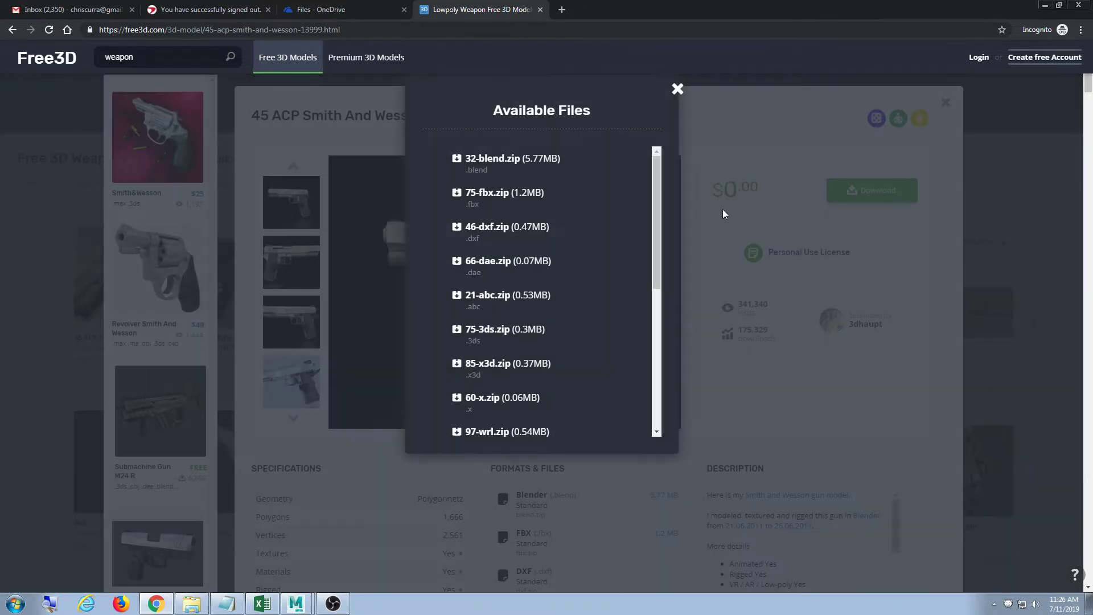
mouse_move(655, 193)
left_mouse_down()
mouse_move(659, 349)
mouse_move(640, 181)
left_mouse_up()
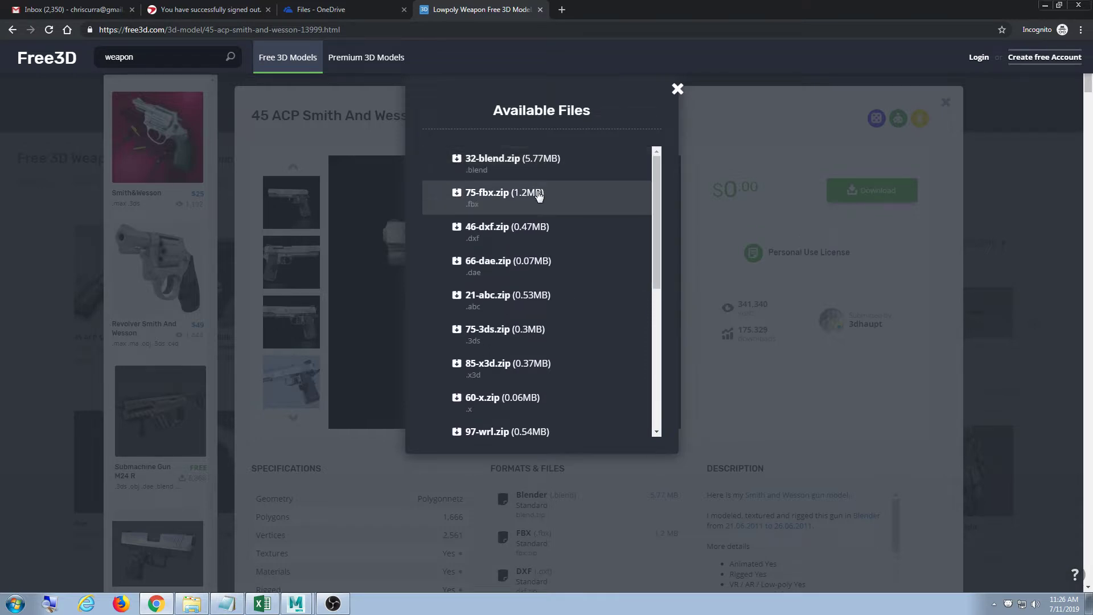
left_click(576, 203)
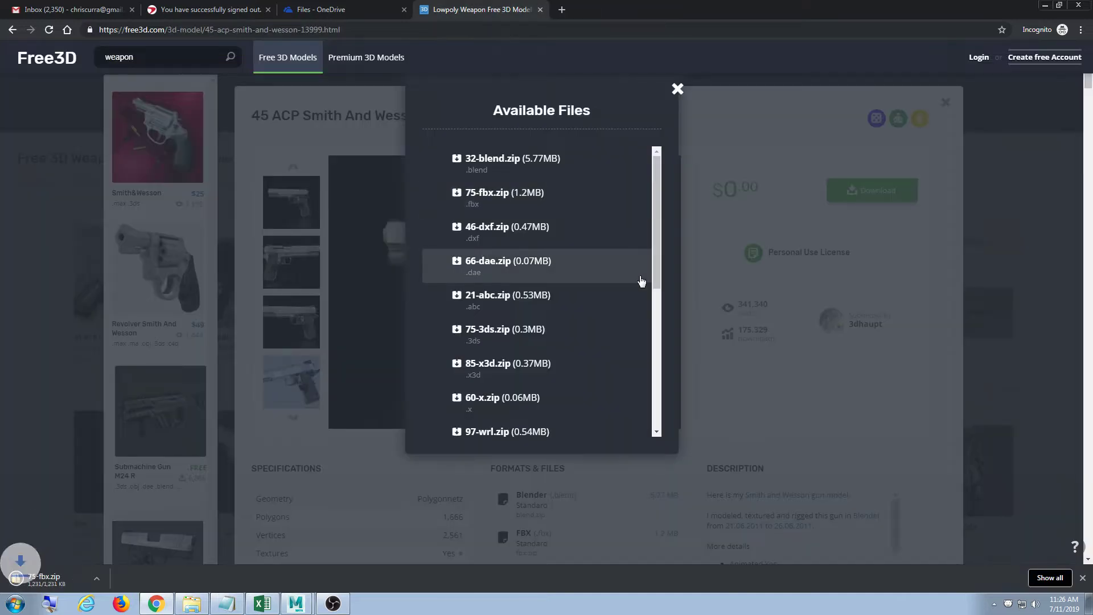
Extract 75-fbx.zip in the Downloads folder and open the extracted fbx subfolder
left_click(118, 578)
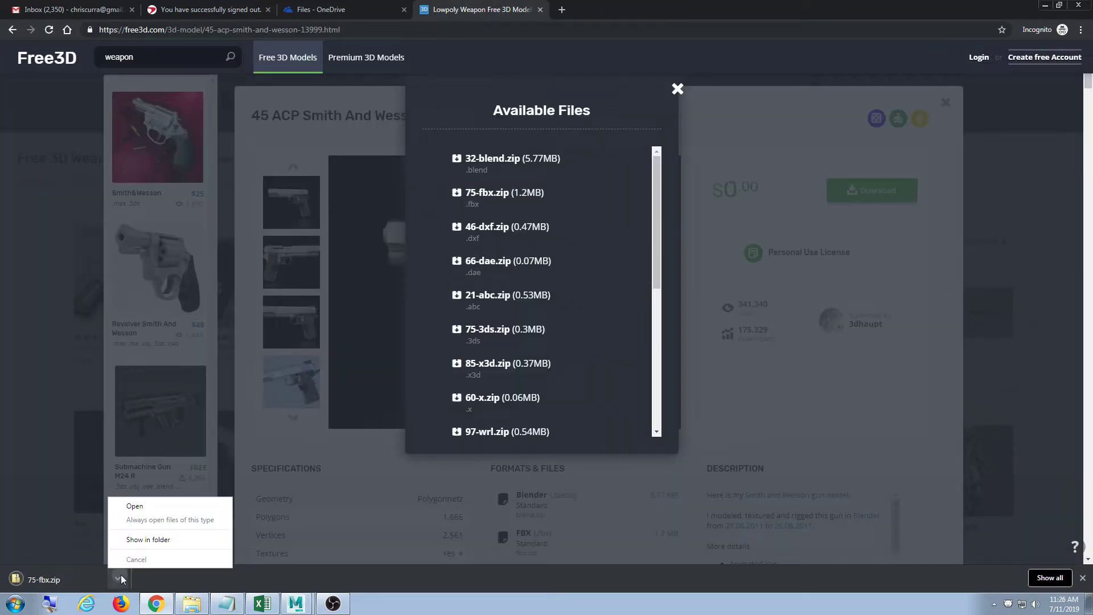
left_click(144, 542)
right_click(456, 172)
left_click(491, 210)
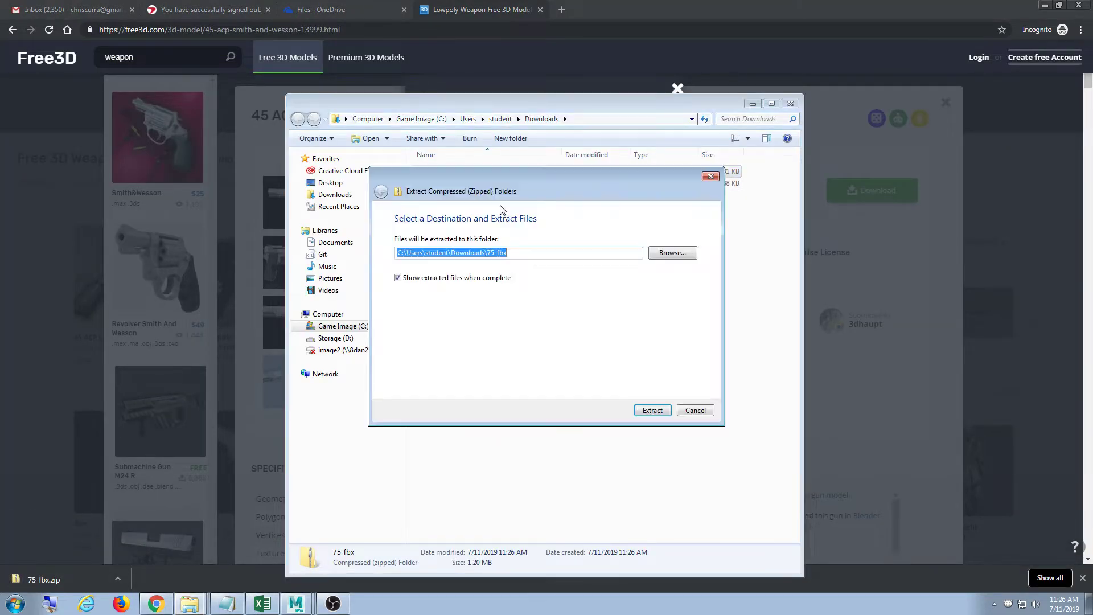
left_click(648, 410)
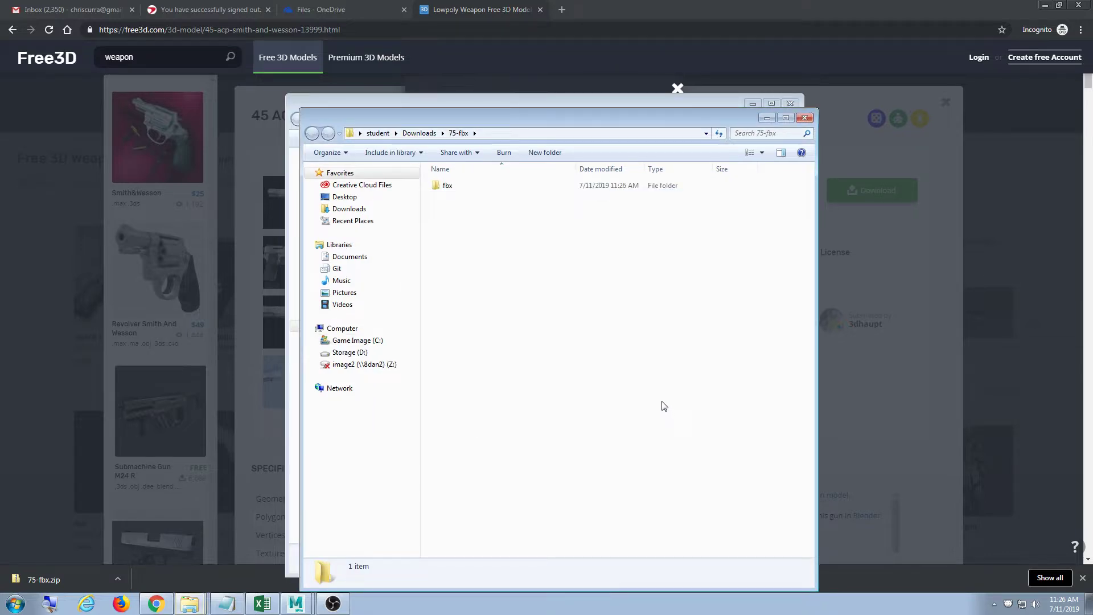
double_click(493, 187)
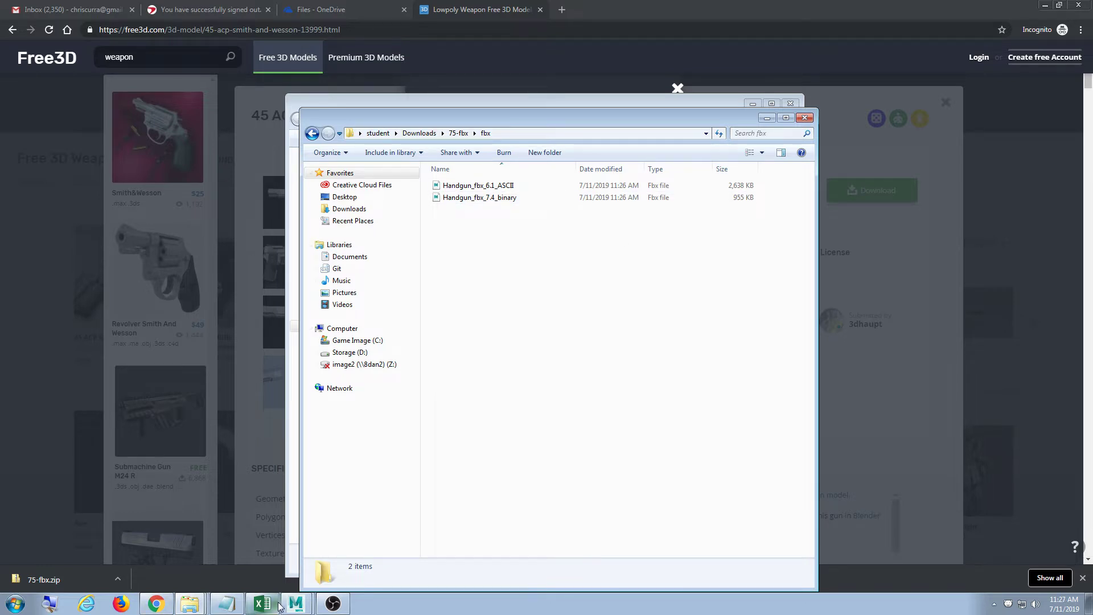
Retrace the folder path from Downloads through 75-fbx to the FBX files, and minimize both folder windows
left_click(458, 133)
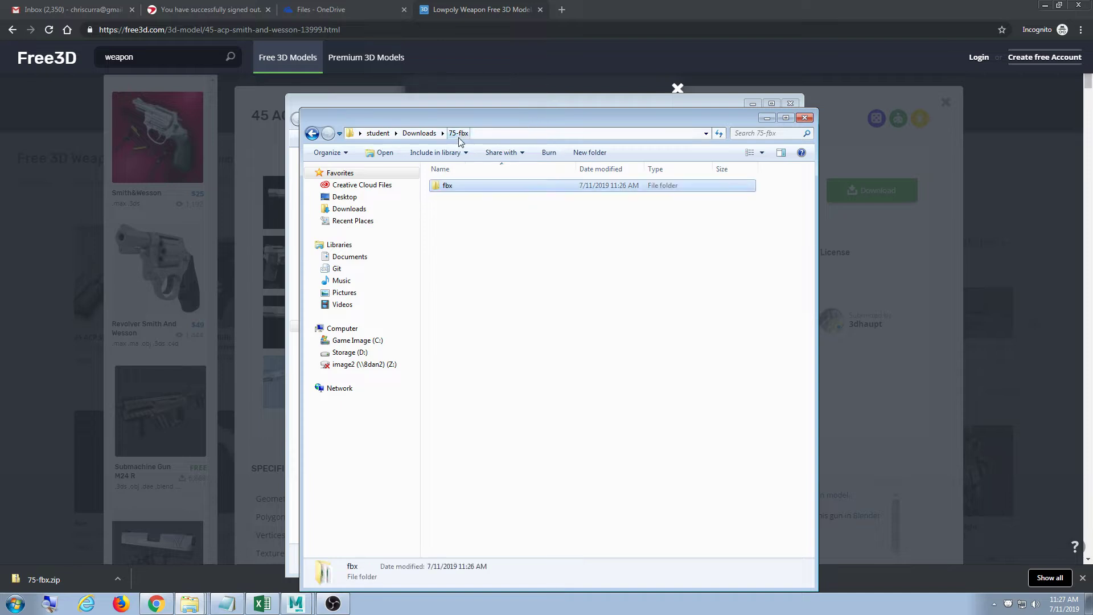
left_click(419, 133)
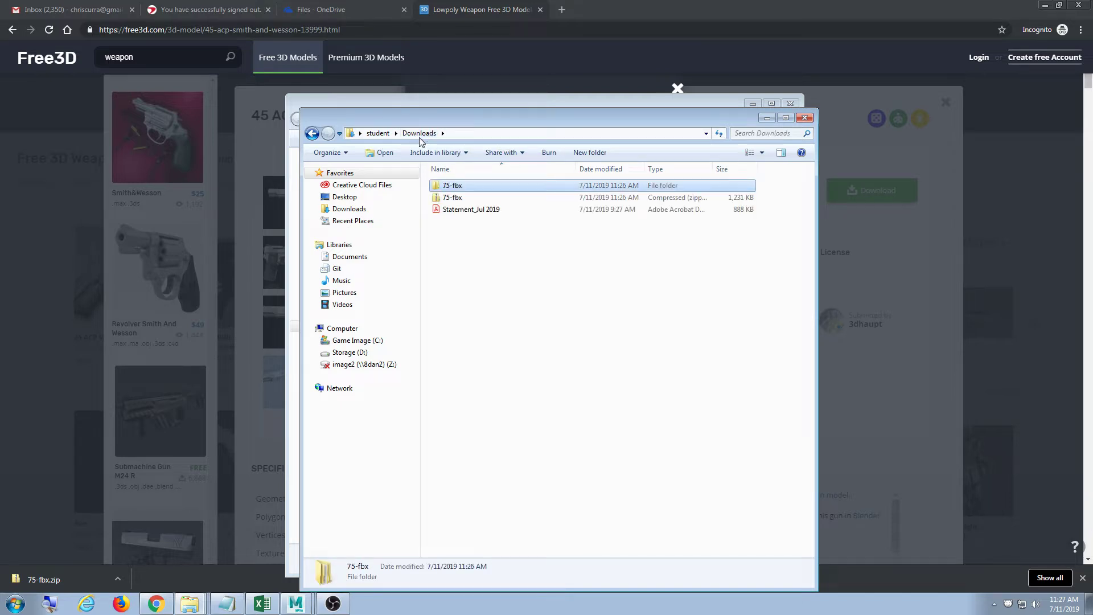
double_click(452, 185)
double_click(455, 186)
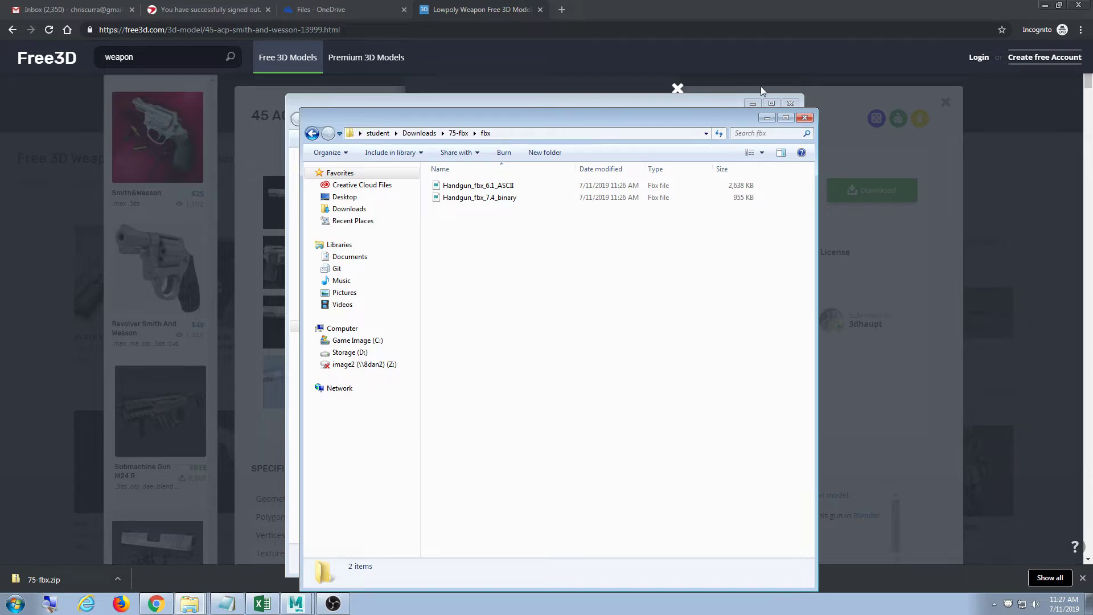
left_click(753, 103)
left_click(767, 118)
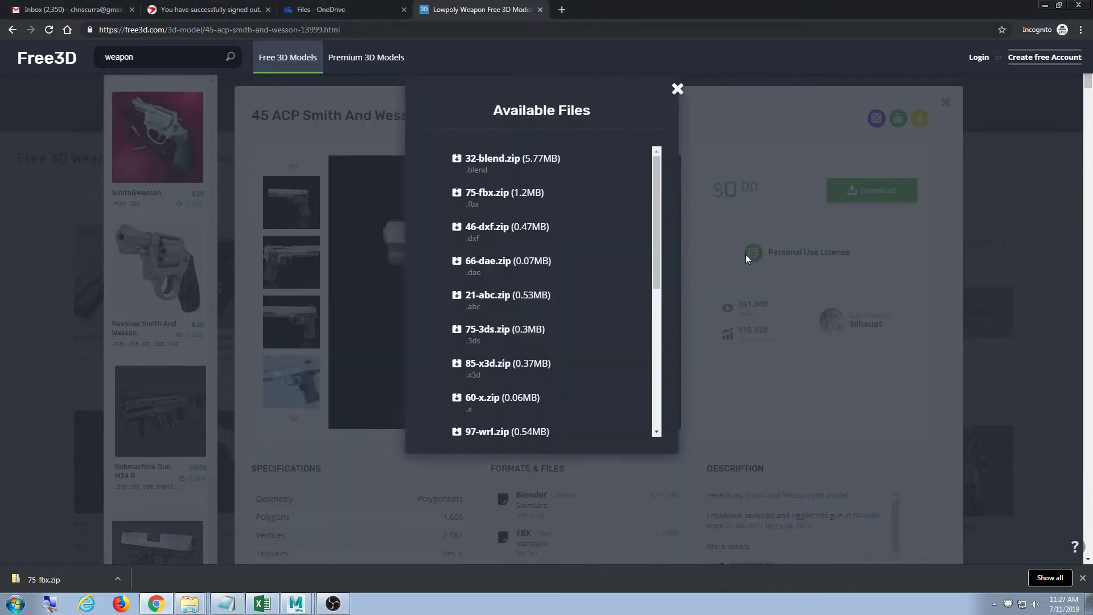
Look through the pistol's available files and download 88-textures.zip
left_click_drag(654, 240, 663, 431)
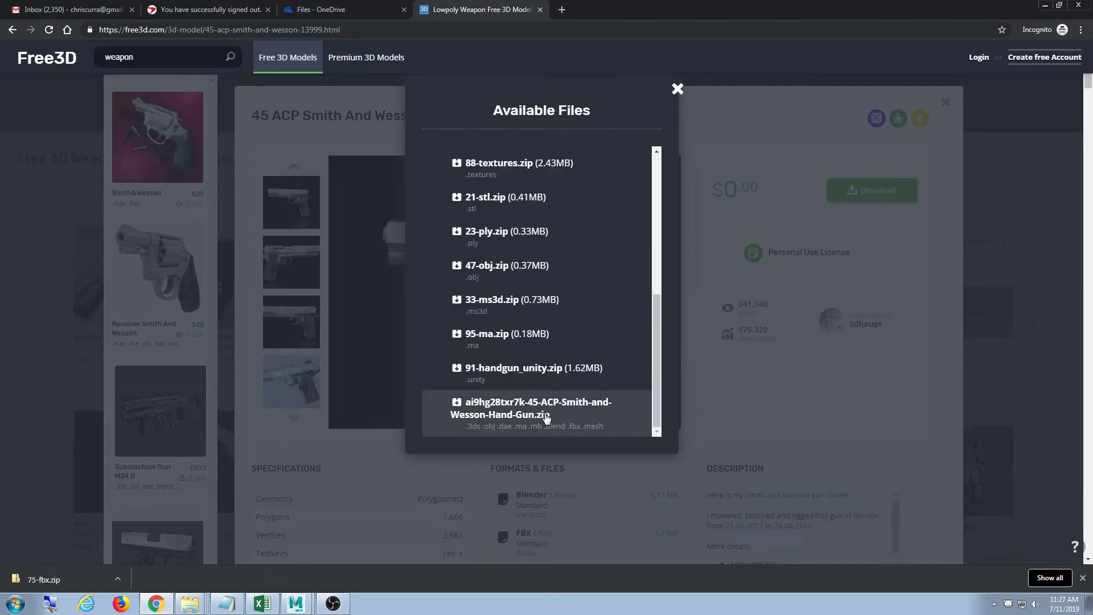
scroll(547, 415, "up", 5)
scroll(548, 407, "down", 4)
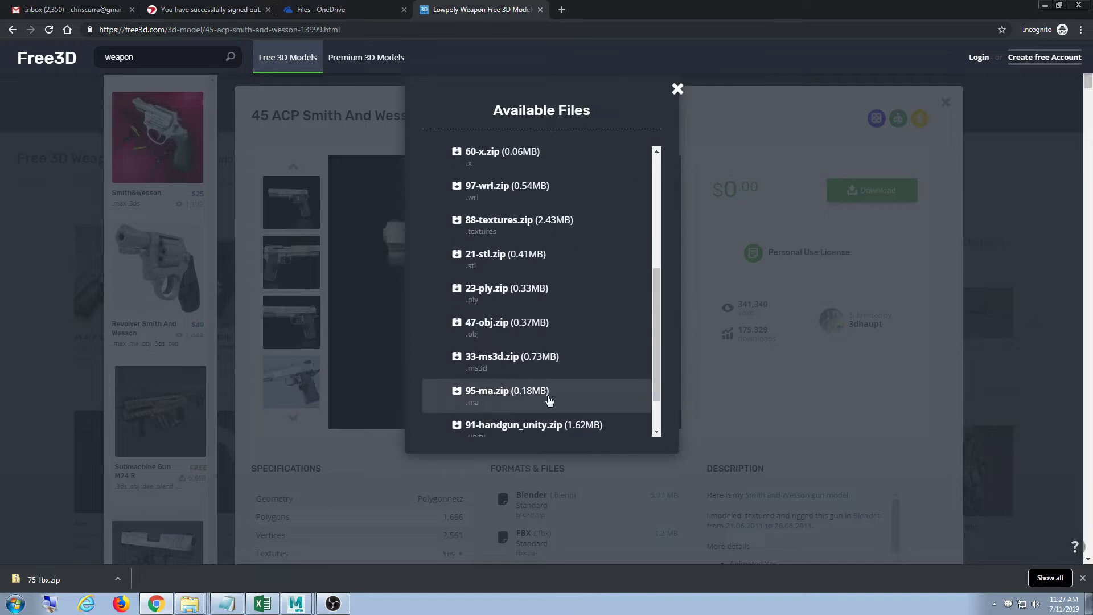
left_click(502, 234)
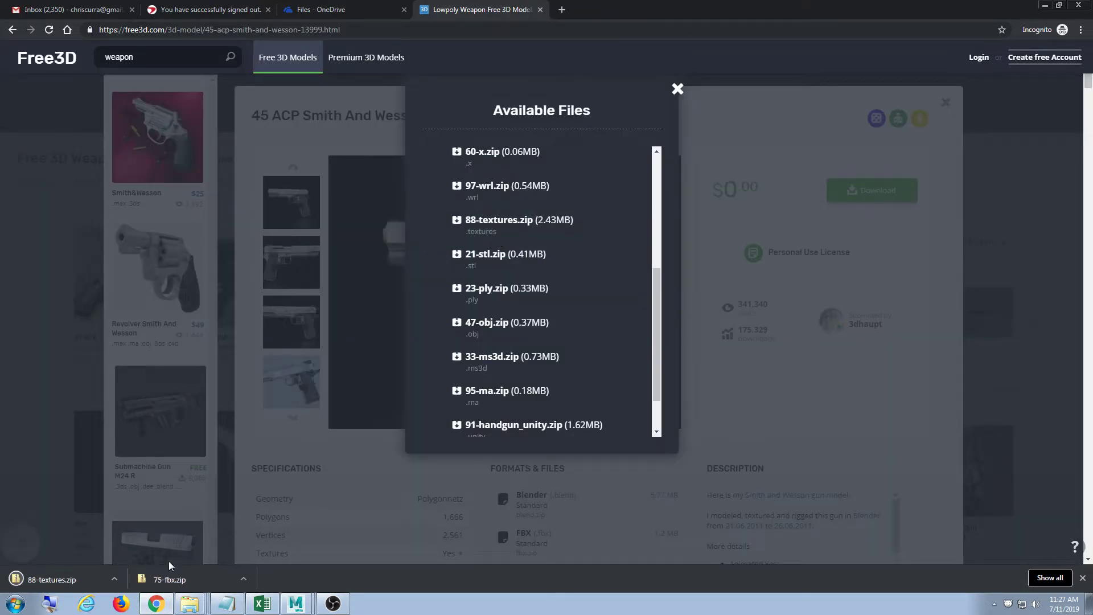
Extract 88-textures.zip in the Downloads folder and open the extracted textures subfolder
left_click(118, 580)
left_click(136, 541)
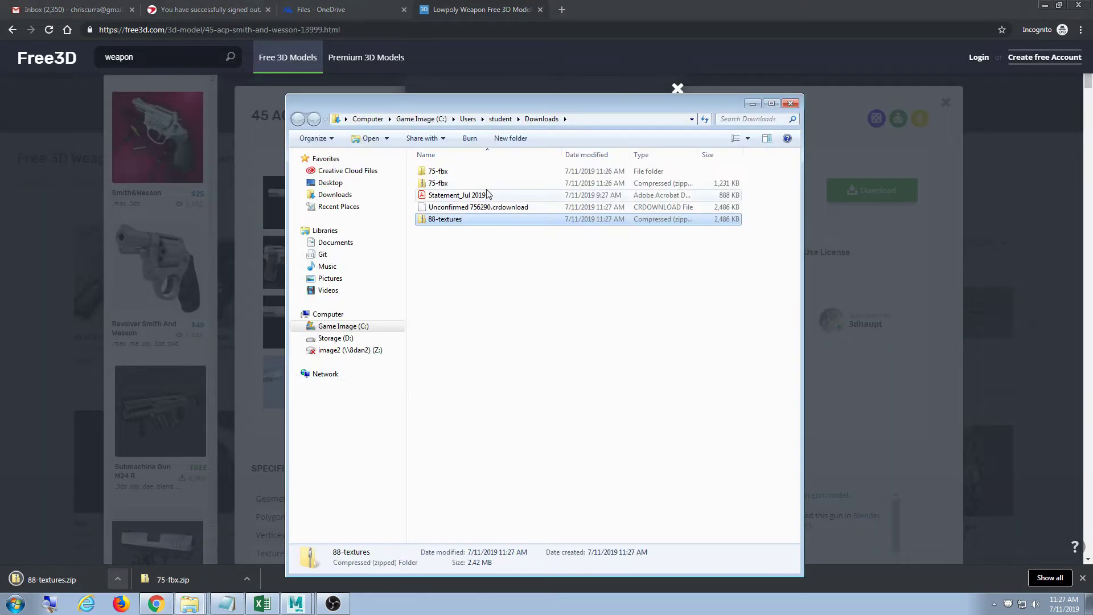
right_click(449, 220)
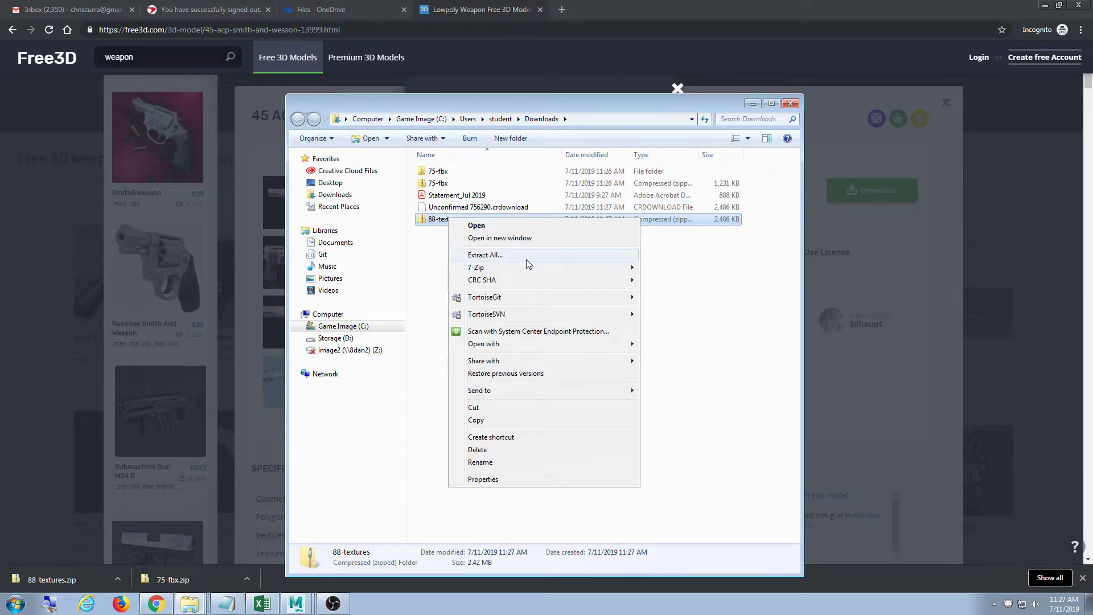
left_click(526, 258)
left_click(653, 411)
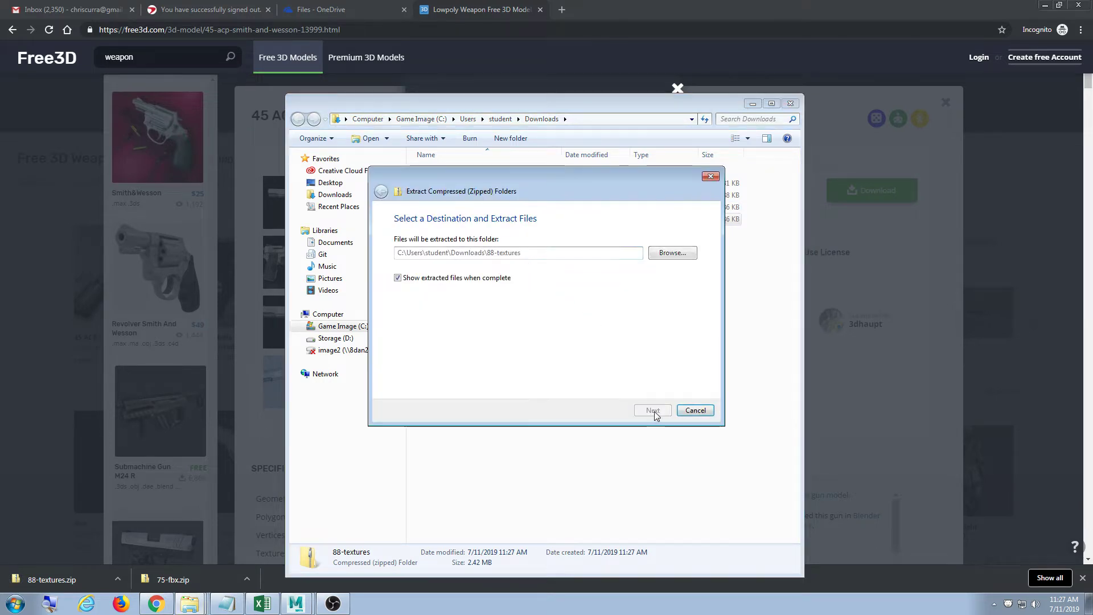
double_click(471, 80)
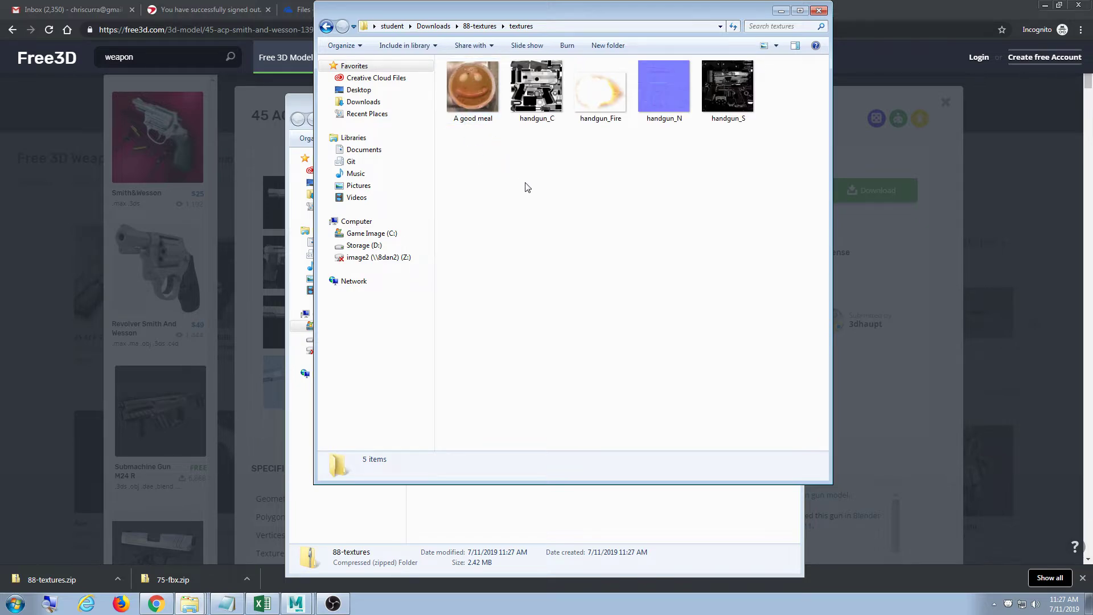
Move the handgun_C, handgun_N and handgun_S textures to the desktop, clearing the browser and folder windows out of the way
left_click(535, 108)
left_click(664, 97, "ctrl")
left_click(726, 97, "ctrl")
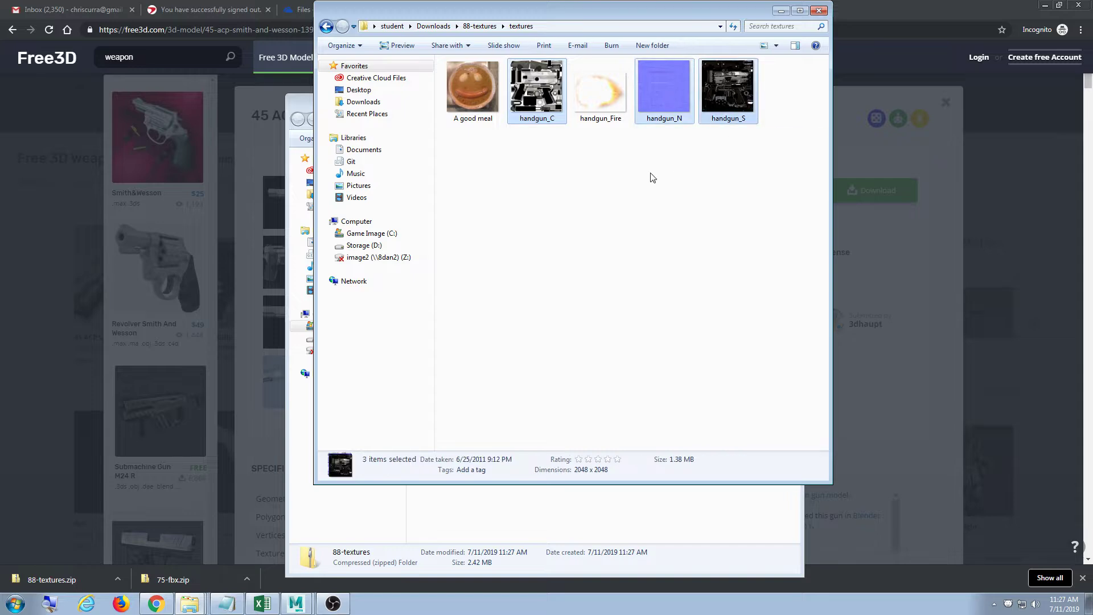
left_click(1044, 7)
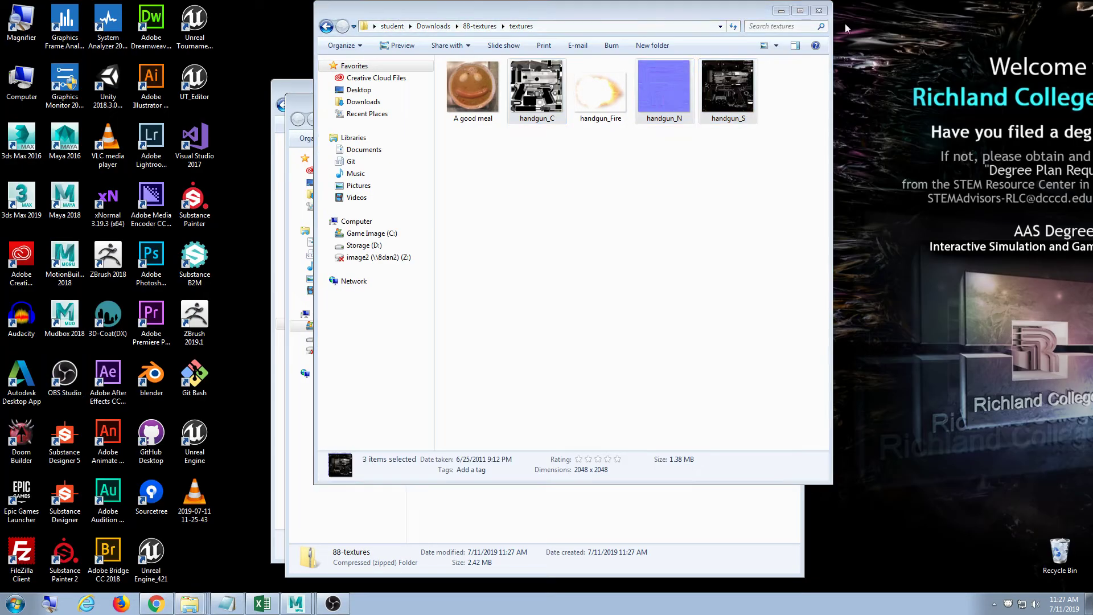
left_click_drag(660, 23, 821, 57)
left_click_drag(431, 109, 738, 228)
left_click_drag(397, 94, 786, 245)
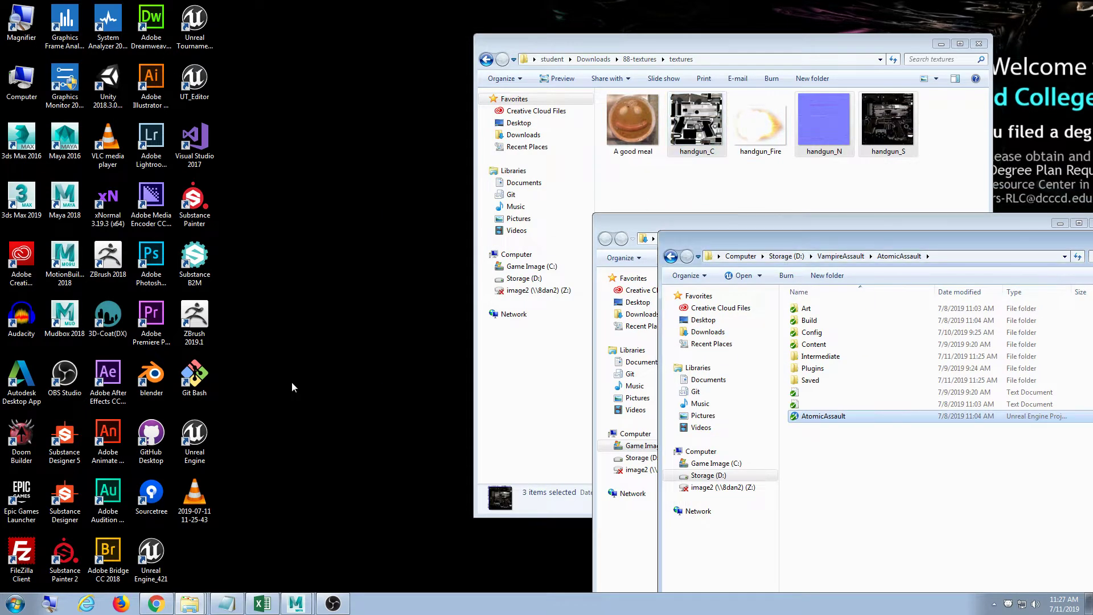
left_click_drag(291, 387, 284, 500)
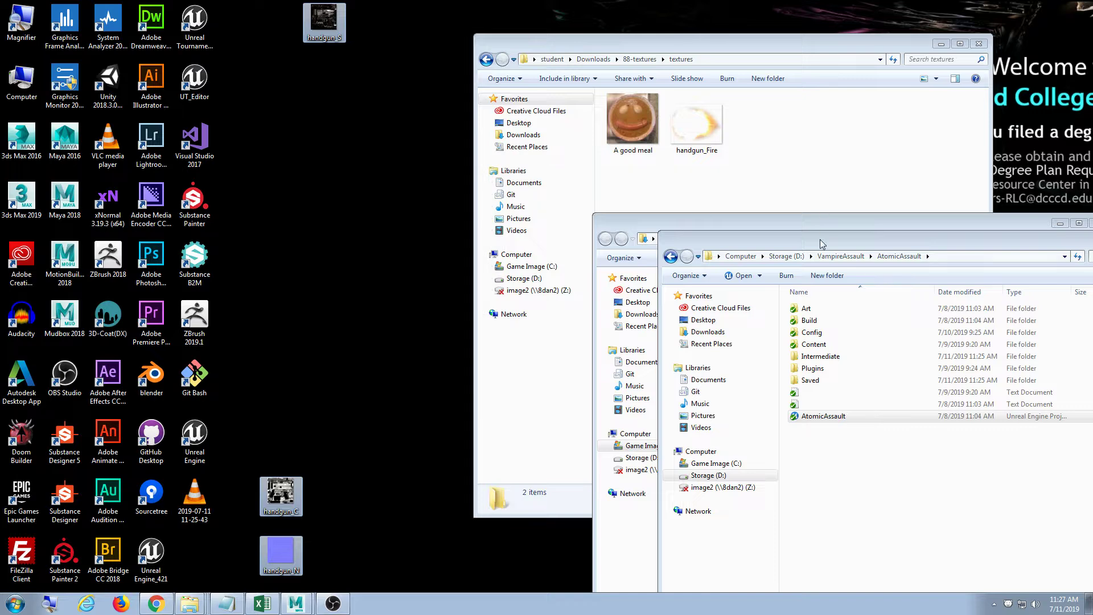
Close the AtomicAssault folder window and open the fbx subfolder of 75-fbx in Downloads
left_click_drag(820, 243, 744, 252)
left_click_drag(942, 261, 706, 260)
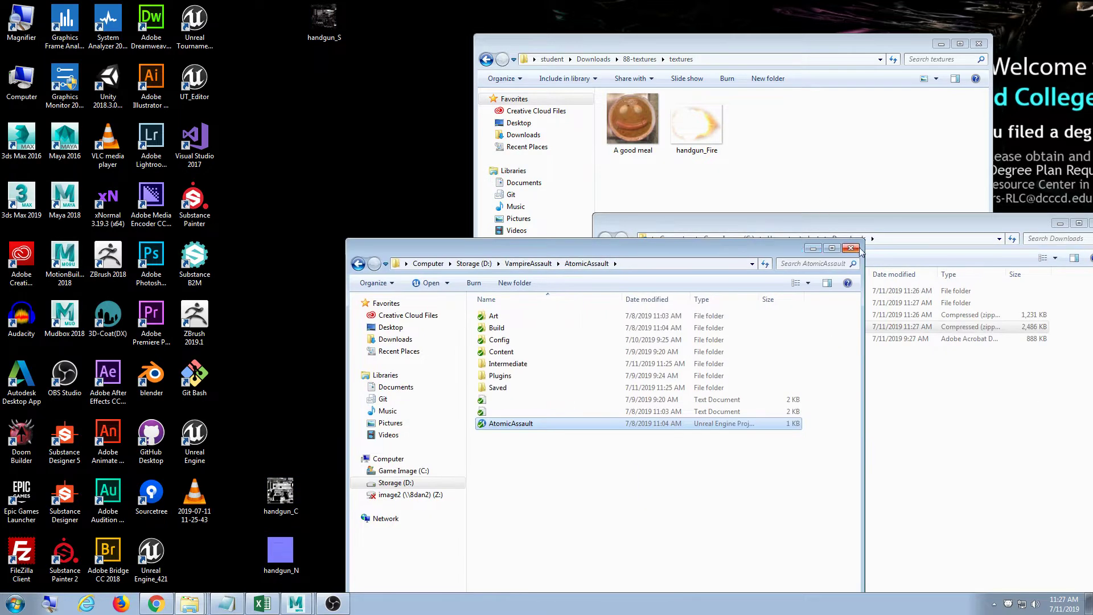
left_click_drag(809, 229, 733, 158)
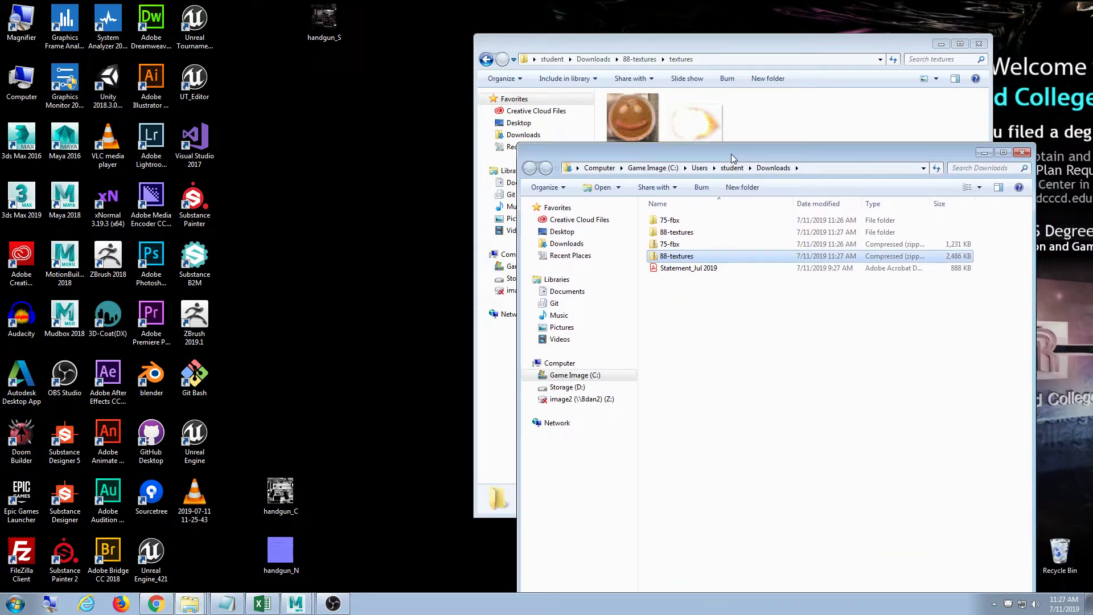
double_click(684, 220)
double_click(692, 221)
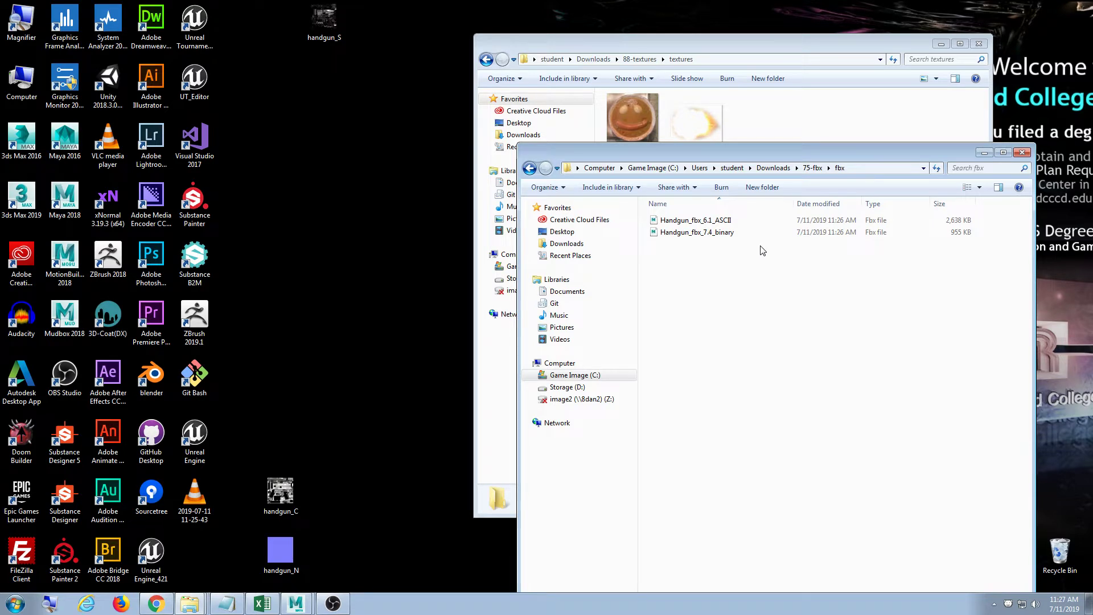
Move the Handgun_fbx_6.1_ASCII file from the fbx folder to the desktop
left_click(732, 234)
left_click(721, 222)
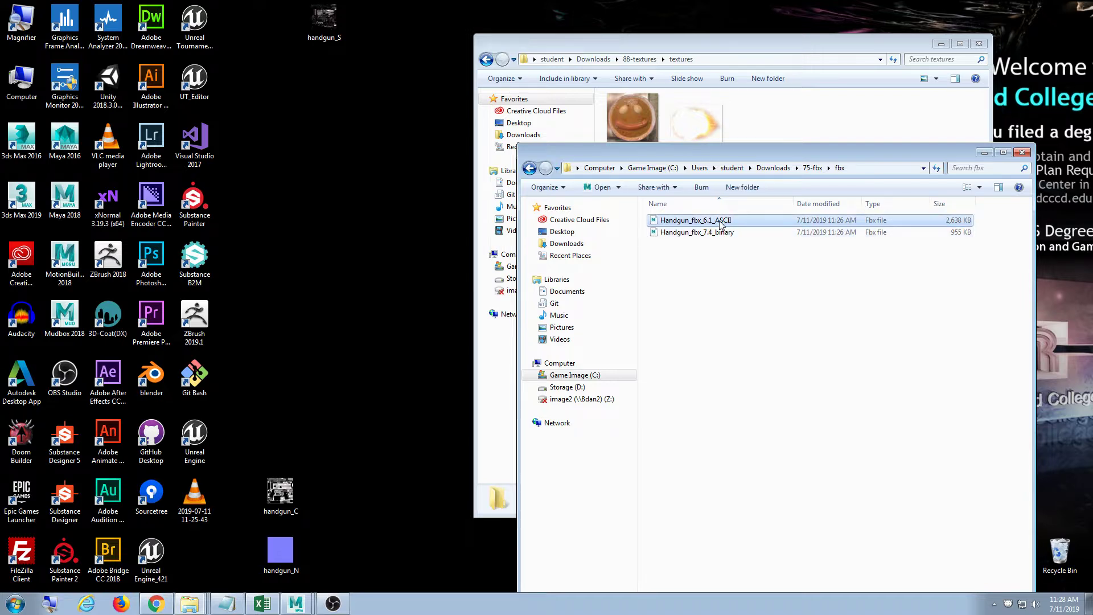
left_click_drag(349, 258, 335, 254)
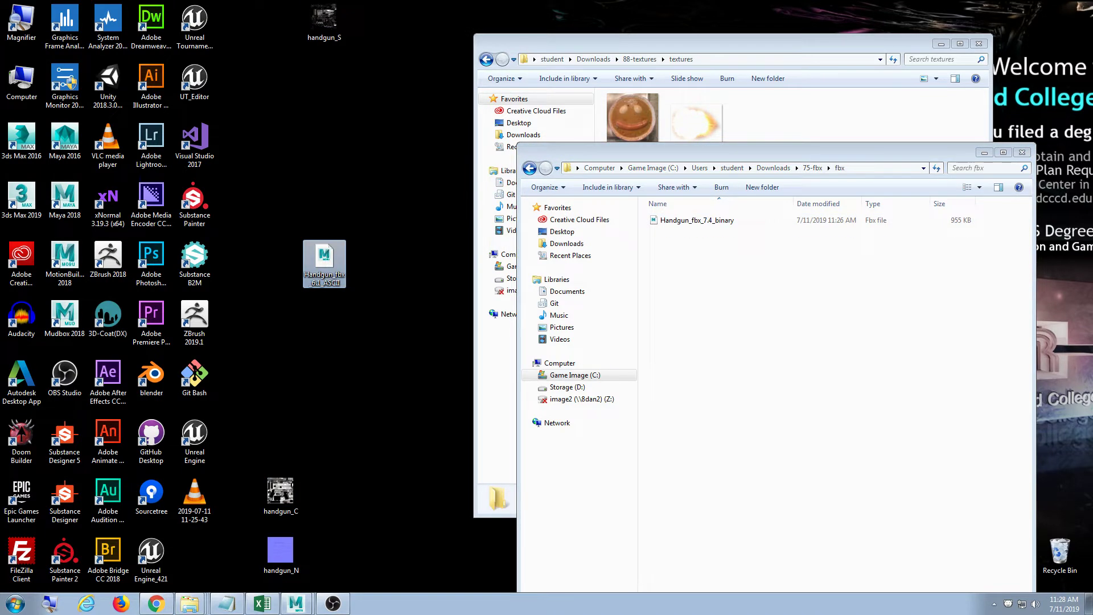
Switch to Maya and import Handgun_fbx_6.1_ASCII.fbx from the desktop into the empty scene
left_click(296, 602)
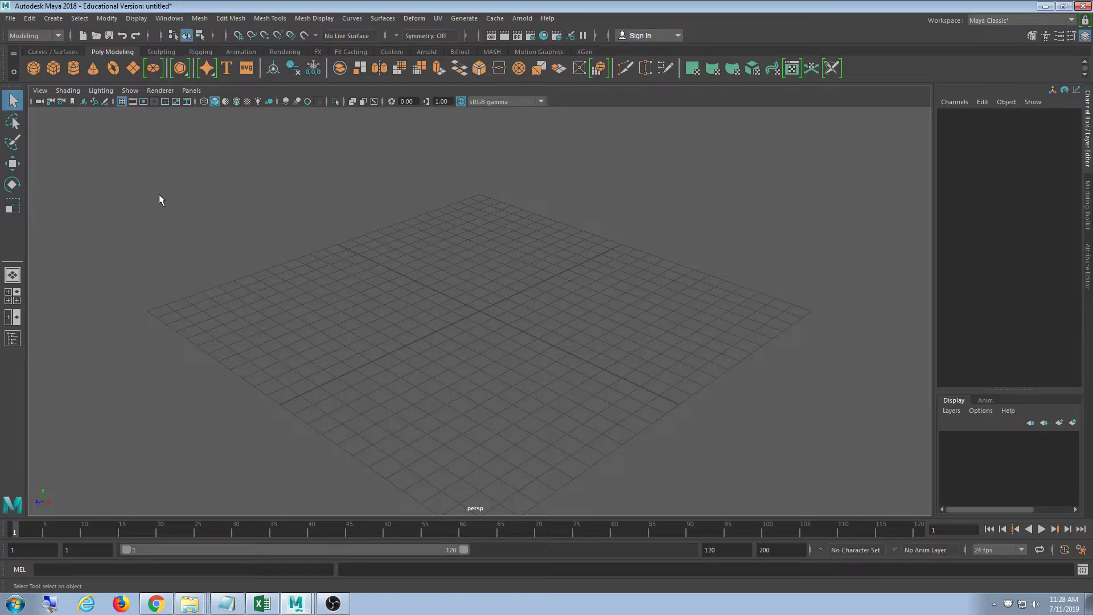
left_click(10, 18)
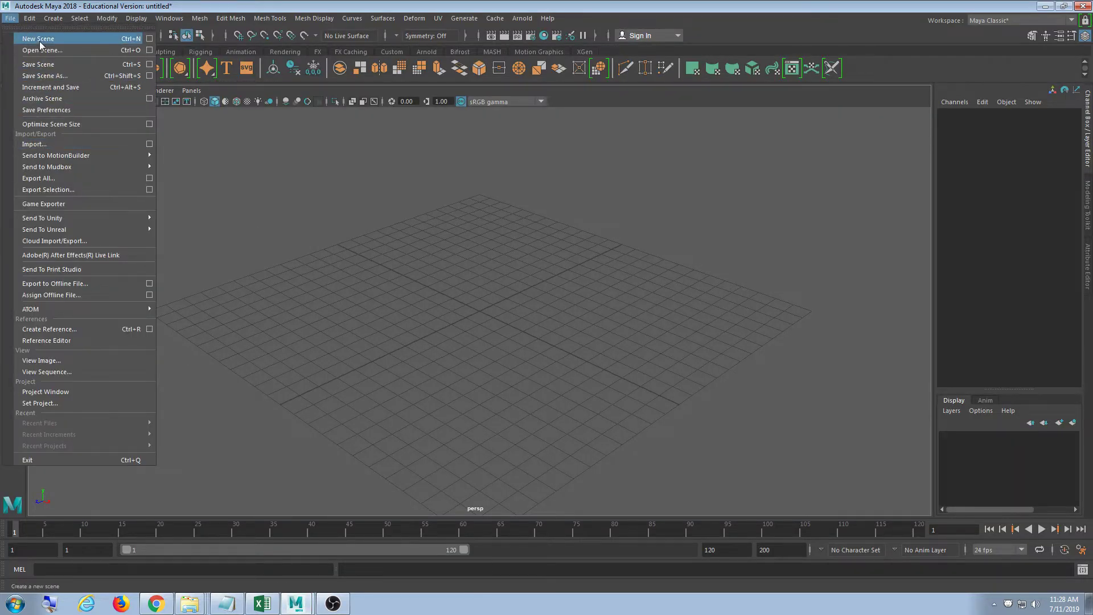
left_click(53, 145)
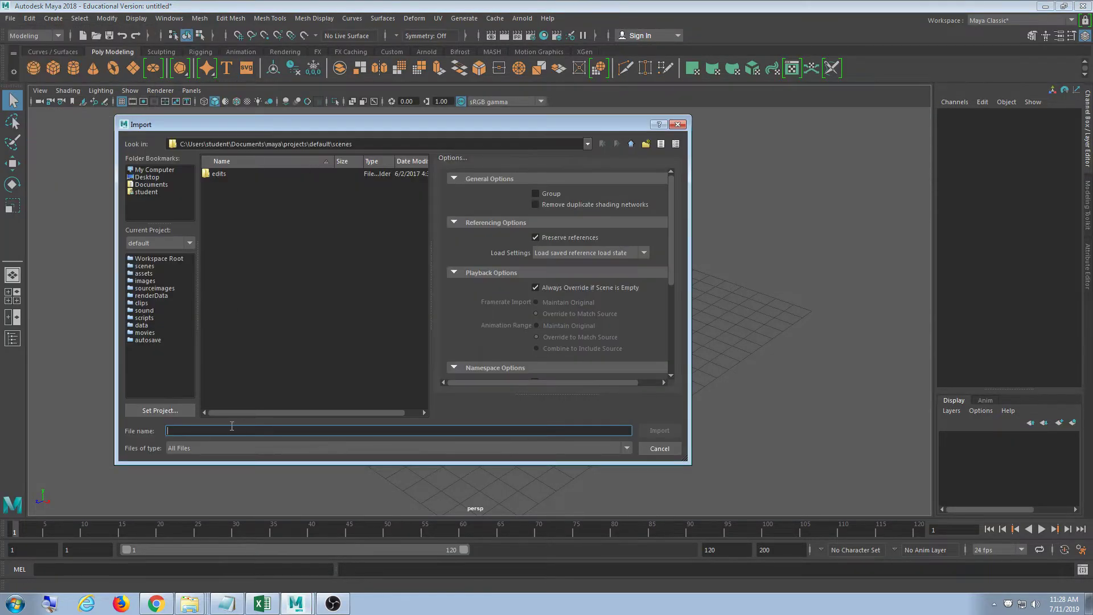
left_click(148, 177)
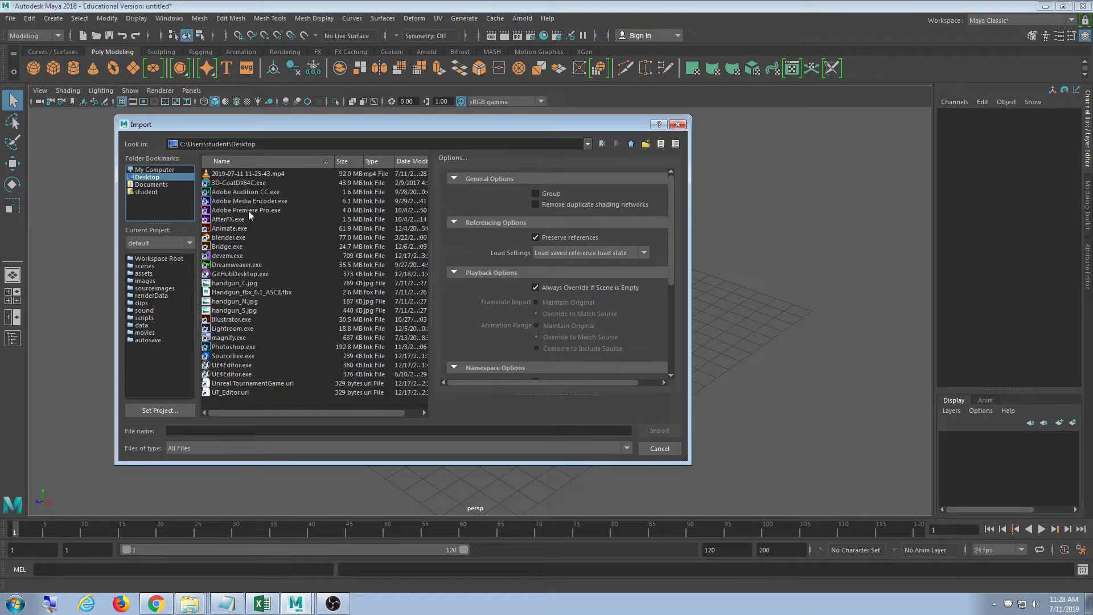
double_click(261, 292)
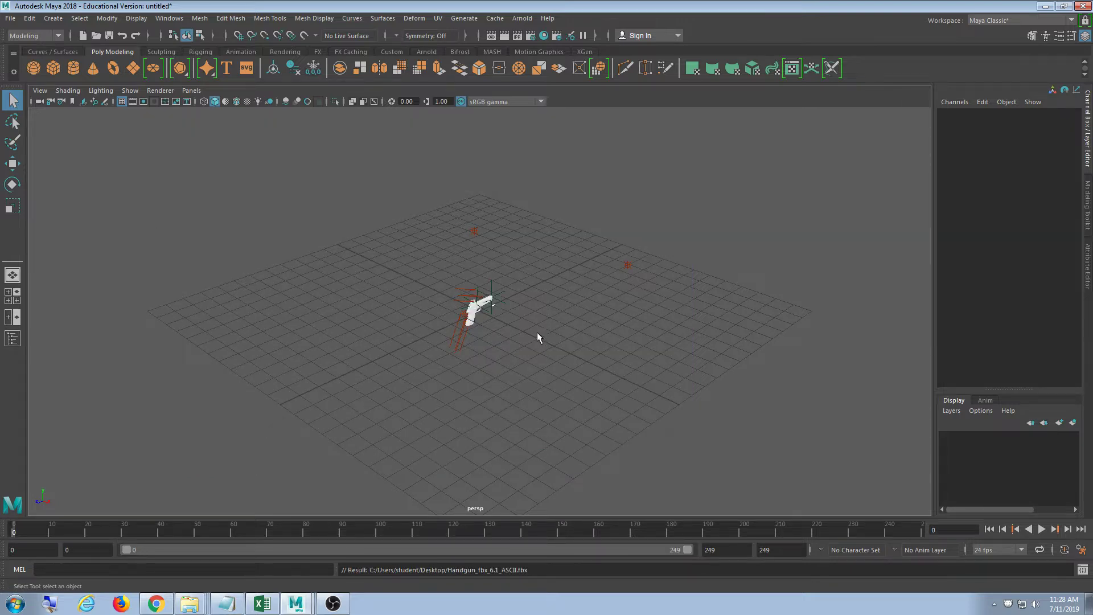
Turn on textured display in the viewport and delete the loose bullet and the magazine beside the pistol
key("6")
scroll(490, 350, "up", 10)
mouse_move(493, 343)
left_mouse_down("alt")
mouse_move(613, 331)
mouse_move(322, 317)
left_mouse_up("alt")
left_click(319, 310)
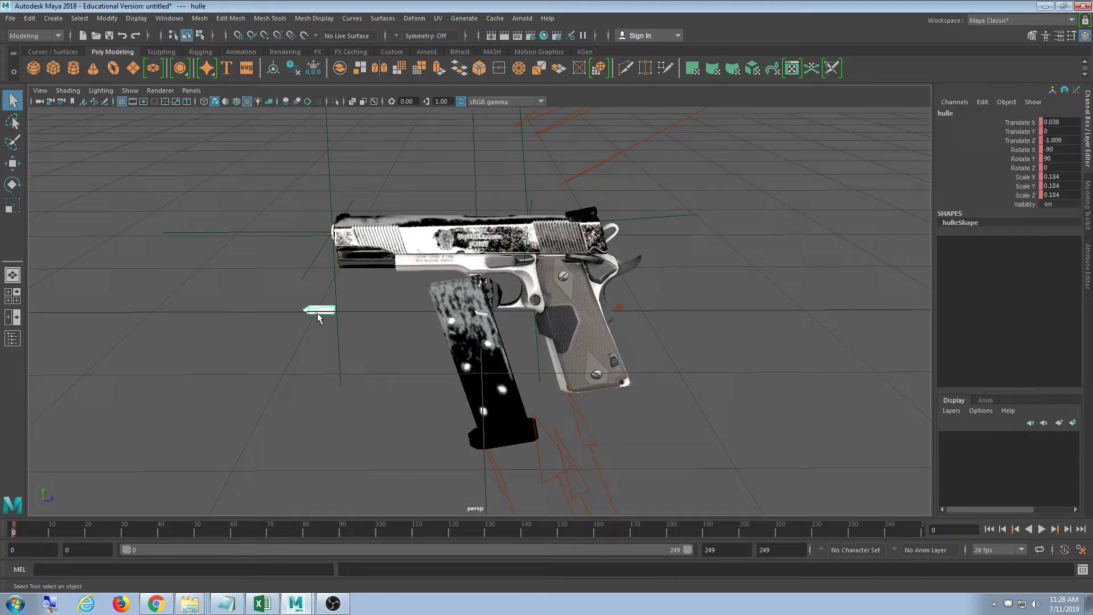
left_click(497, 356)
key("Delete")
scroll(508, 364, "down", 5)
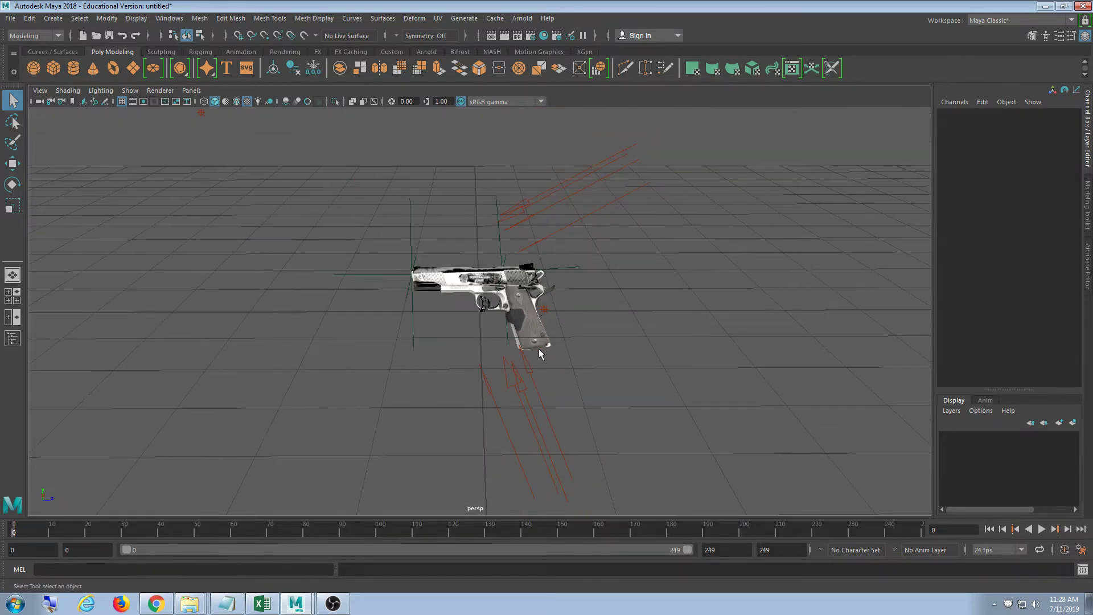
Open the Hypergraph Hierarchy beside the pistol and select the parent Gun node
left_click_drag(539, 348, 362, 324, "alt")
left_click(169, 18)
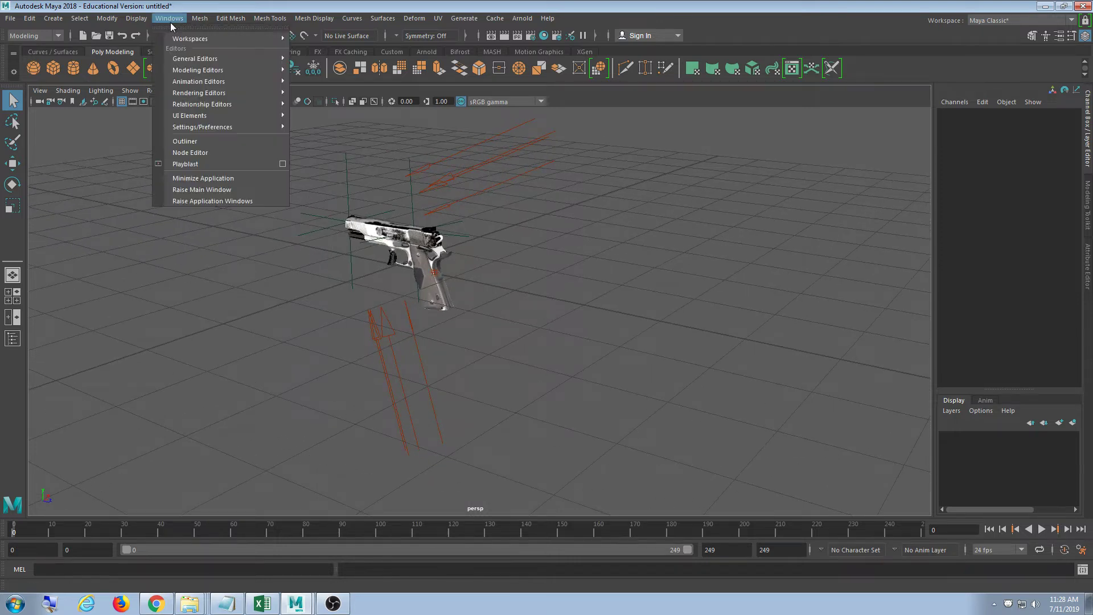
mouse_move(192, 59)
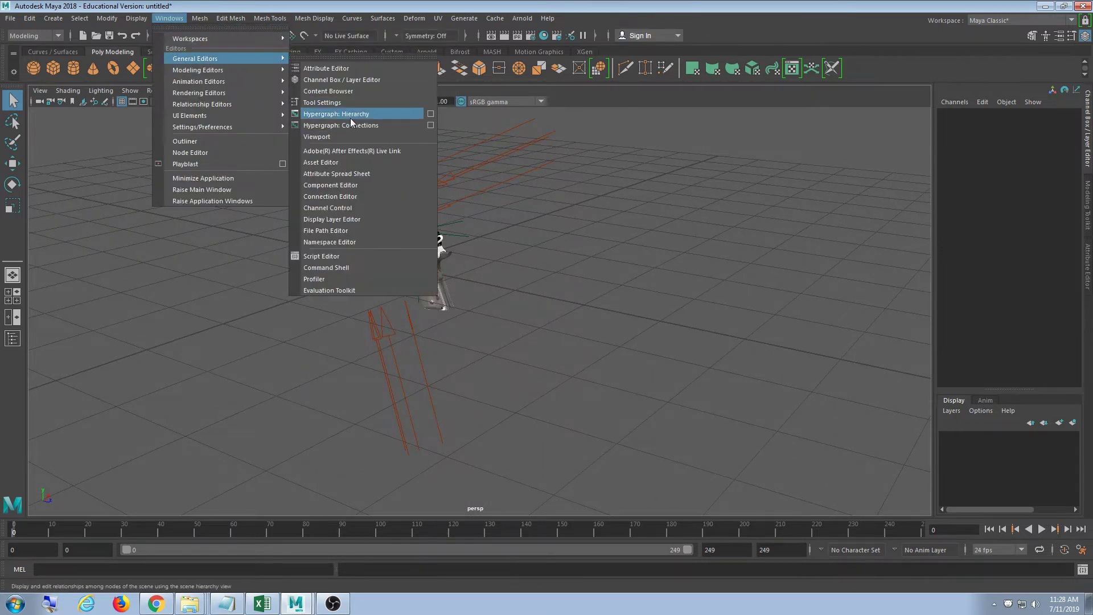
left_click(348, 115)
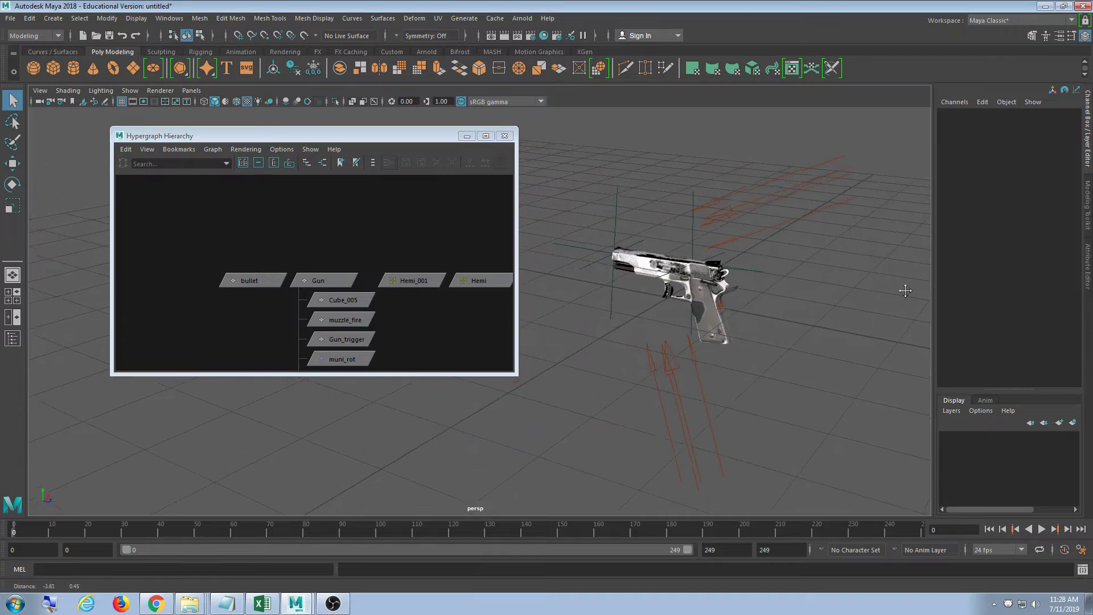
left_click(671, 273)
key("Up")
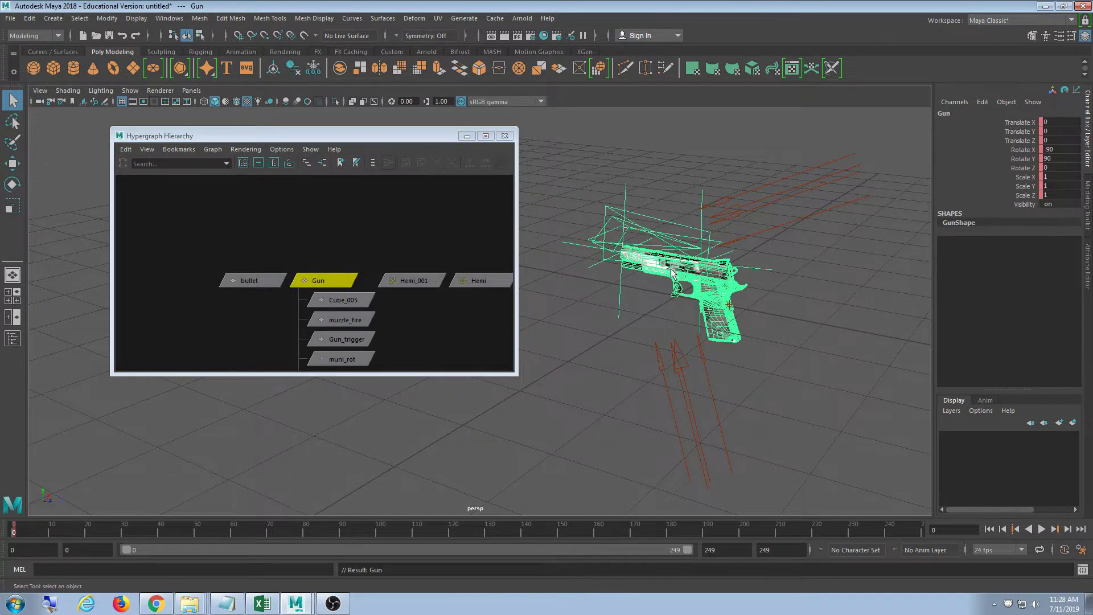
Unparent the Gun's child nodes Cube_005, muzzle_fire, Gun_trigger, muni_rot and bullet_shooter in the hierarchy
scroll(242, 292, "down", 5)
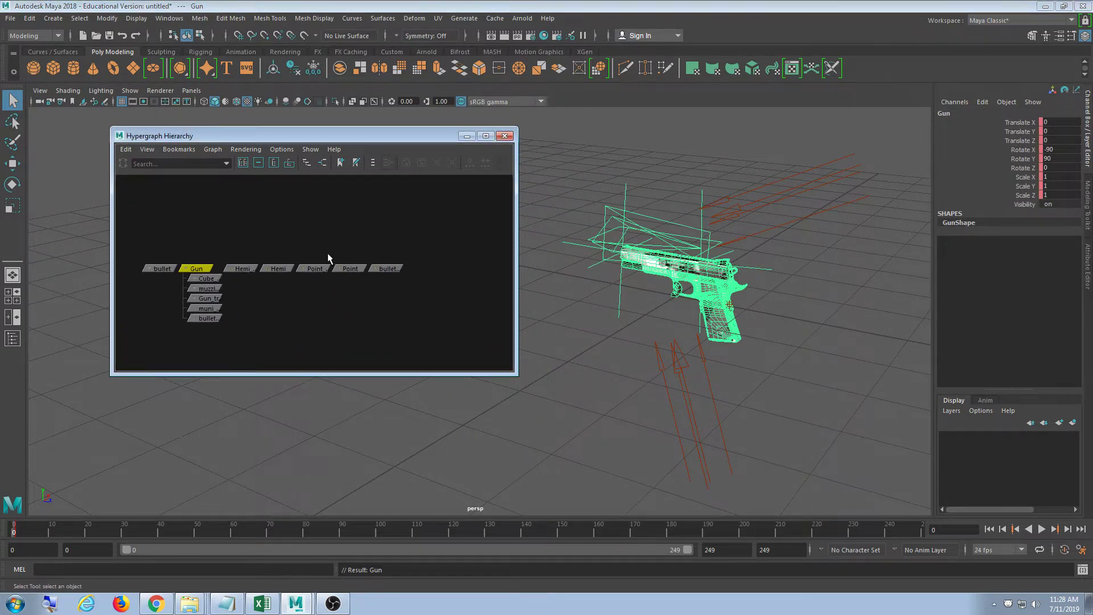
middle_click_drag(335, 263, 340, 263, "alt")
left_click(316, 342)
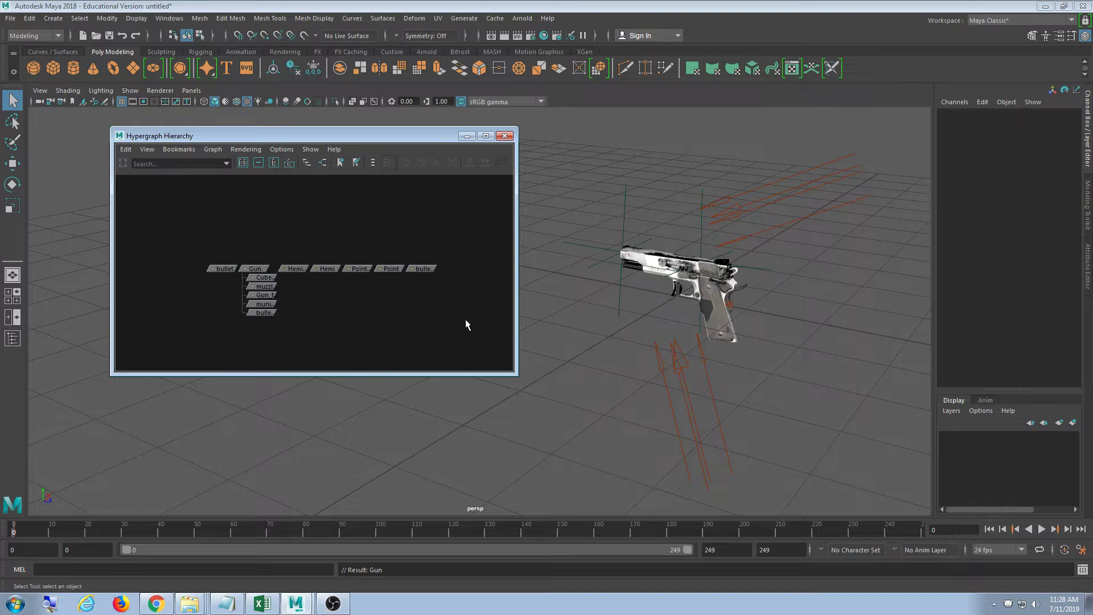
left_click_drag(479, 328, 32, 208)
key("shift+p")
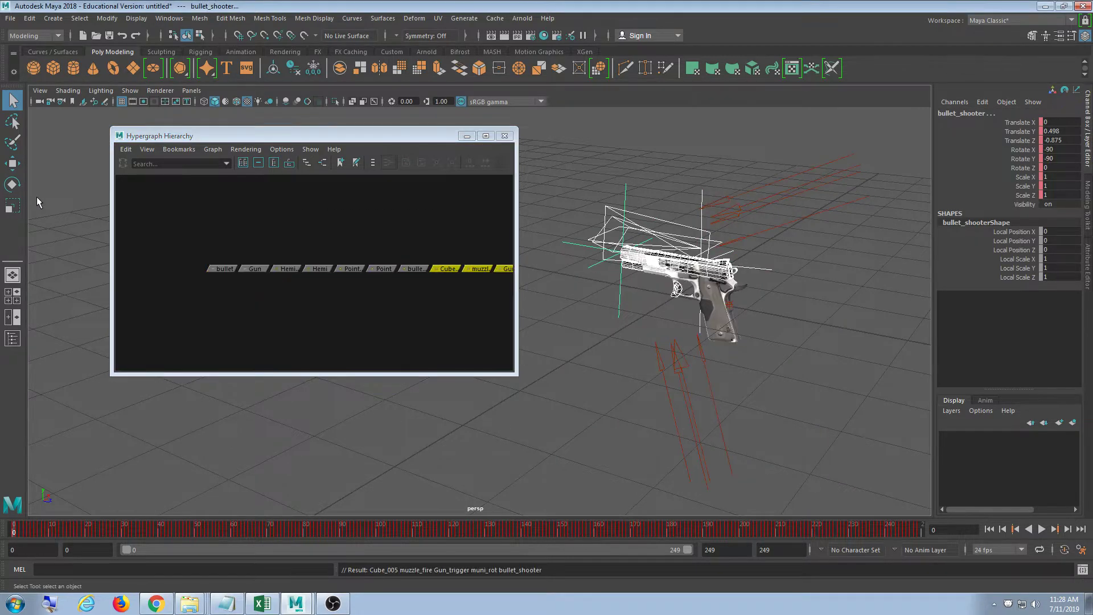
scroll(325, 335, "down", 3)
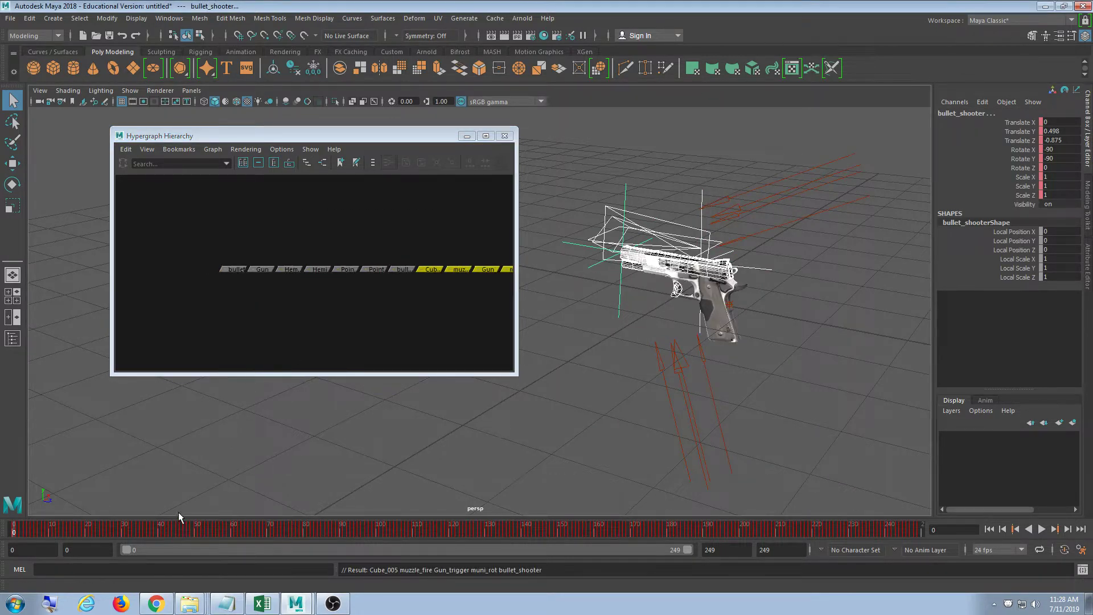
scroll(300, 304, "down", 3)
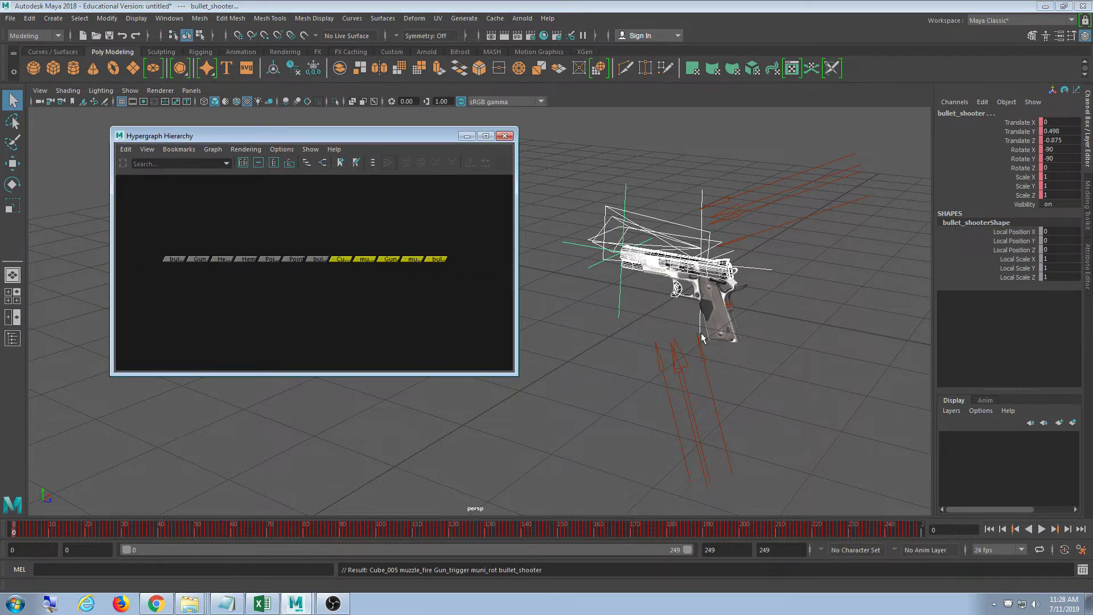
Limit the viewport display to polygon objects only
left_click(132, 92)
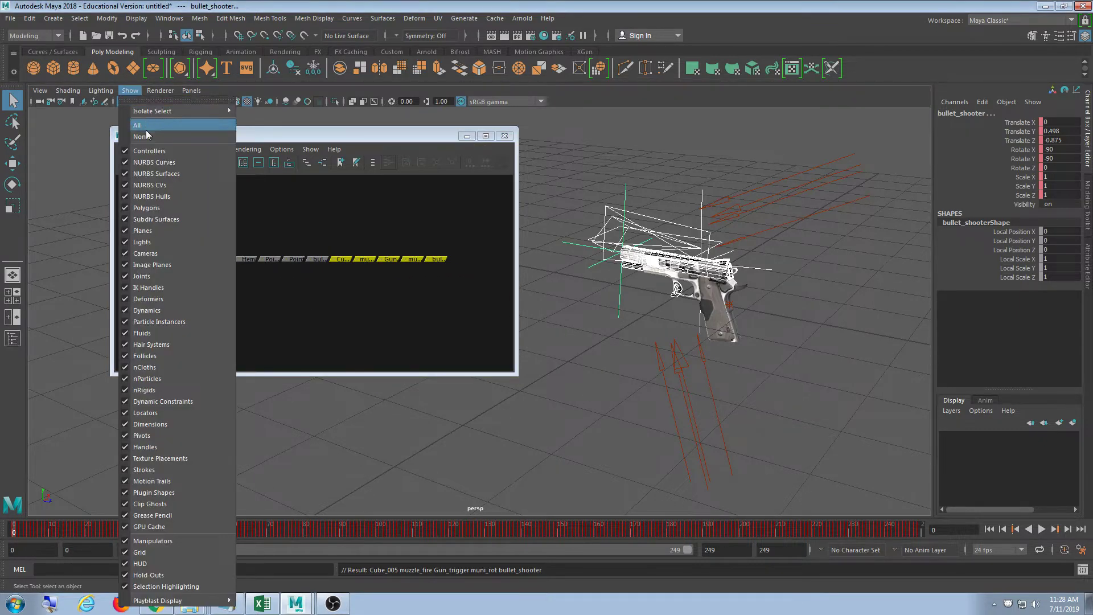
left_click(149, 137)
left_click(130, 90)
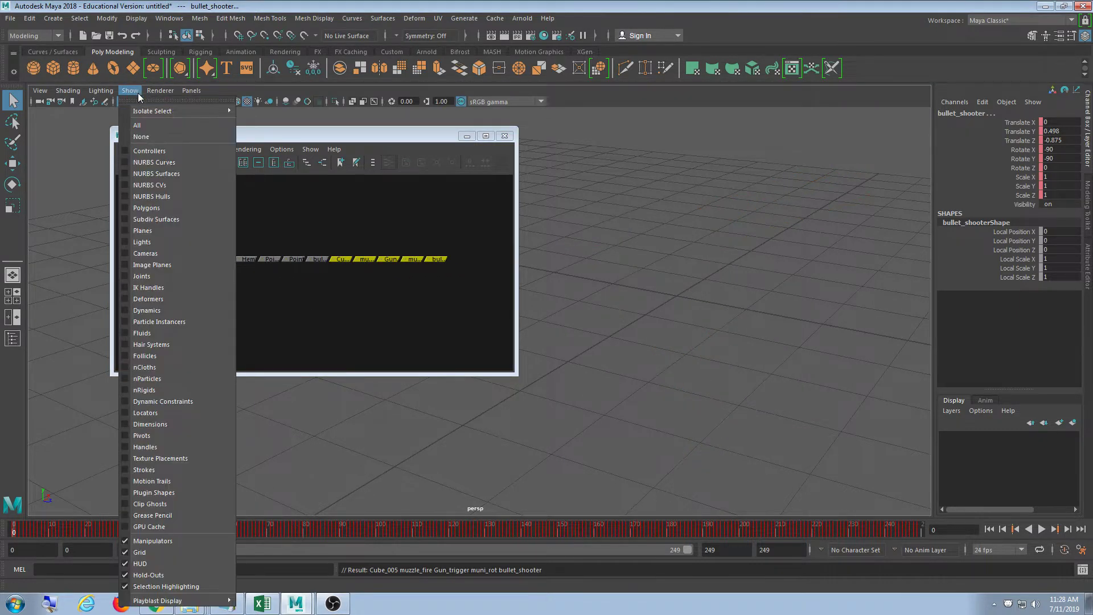
left_click(169, 207)
Select the pistol's frame, play the animation to check how the unparented parts behave, and return to the first frame
left_click(724, 337)
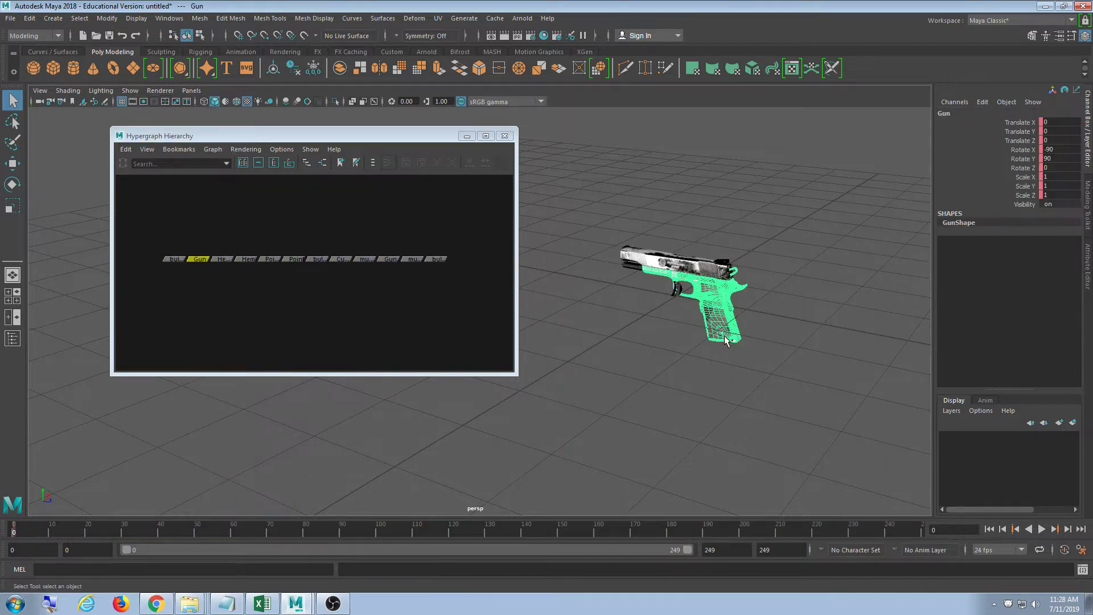
key("w")
scroll(745, 365, "up", 5)
middle_click_drag(734, 330, 569, 339, "alt")
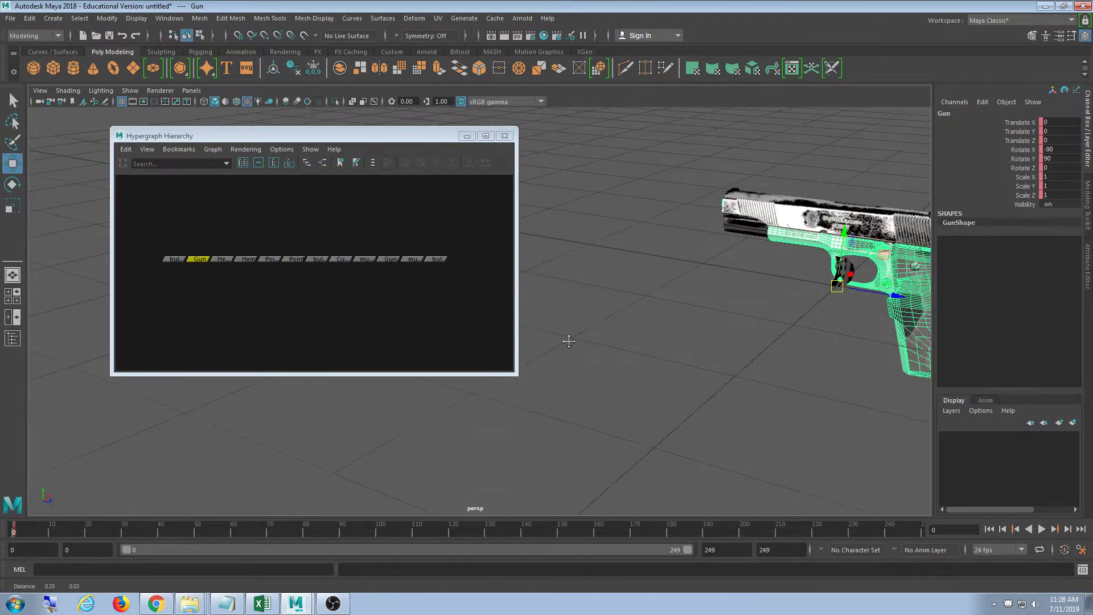
mouse_move(748, 351)
left_mouse_down("alt")
mouse_move(757, 351)
mouse_move(735, 355)
left_mouse_up("alt")
scroll(741, 353, "up", 4)
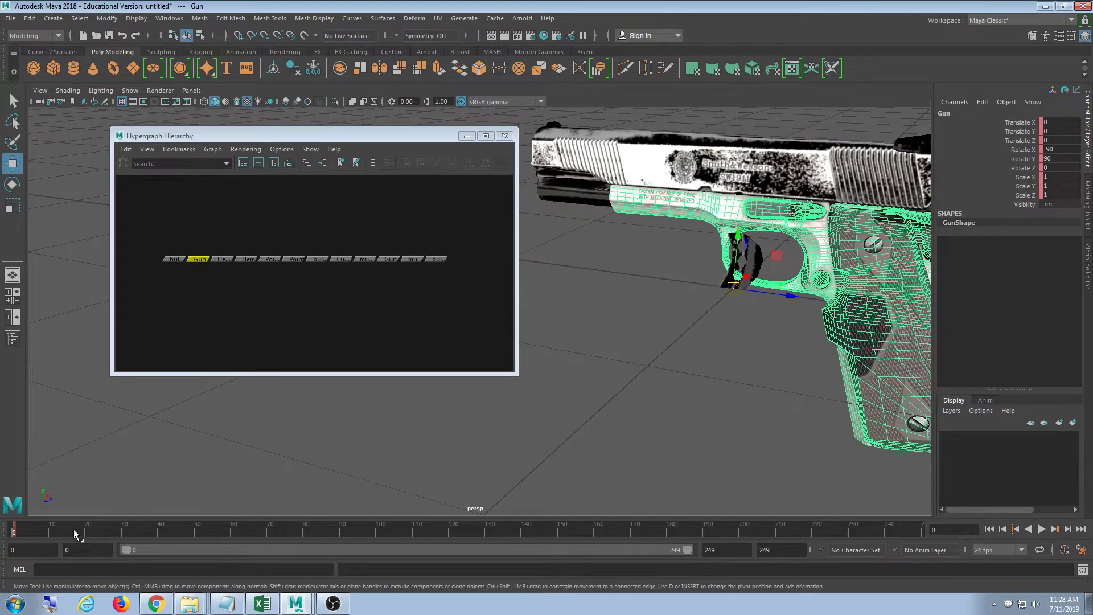
key("alt+v")
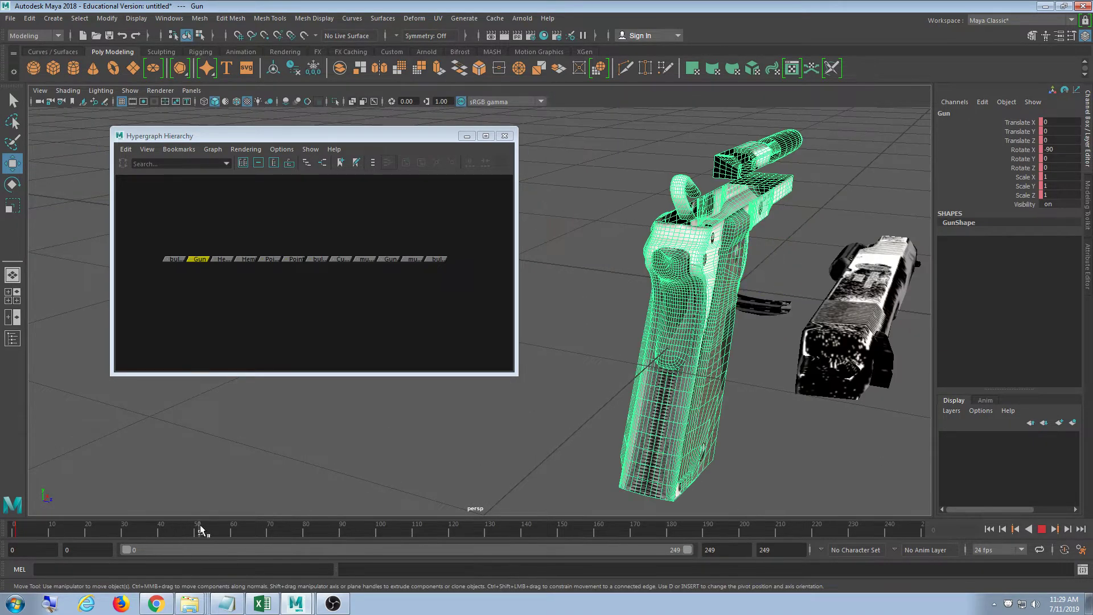
mouse_move(0, 529)
left_mouse_down()
mouse_move(31, 526)
mouse_move(12, 527)
left_mouse_up()
Undo the unparenting and display changes back to the original Gun hierarchy
left_click(242, 331)
key("ctrl+z")
key("ctrl+z")
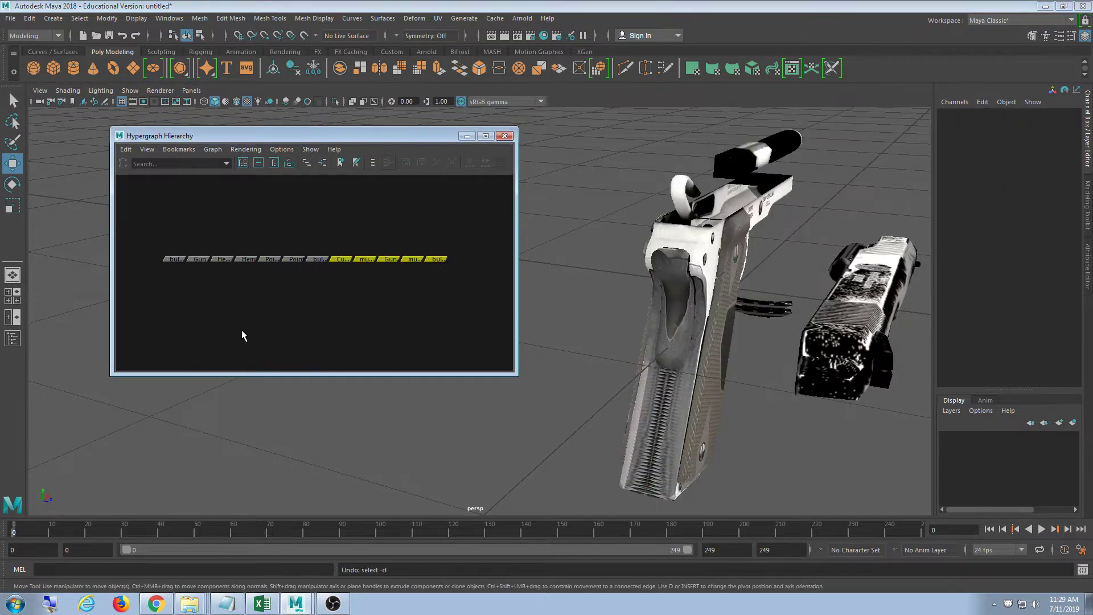
Select all nodes in the Hypergraph, including the Gun's children, the bullet and the lights
left_click_drag(682, 282, 778, 310, "alt")
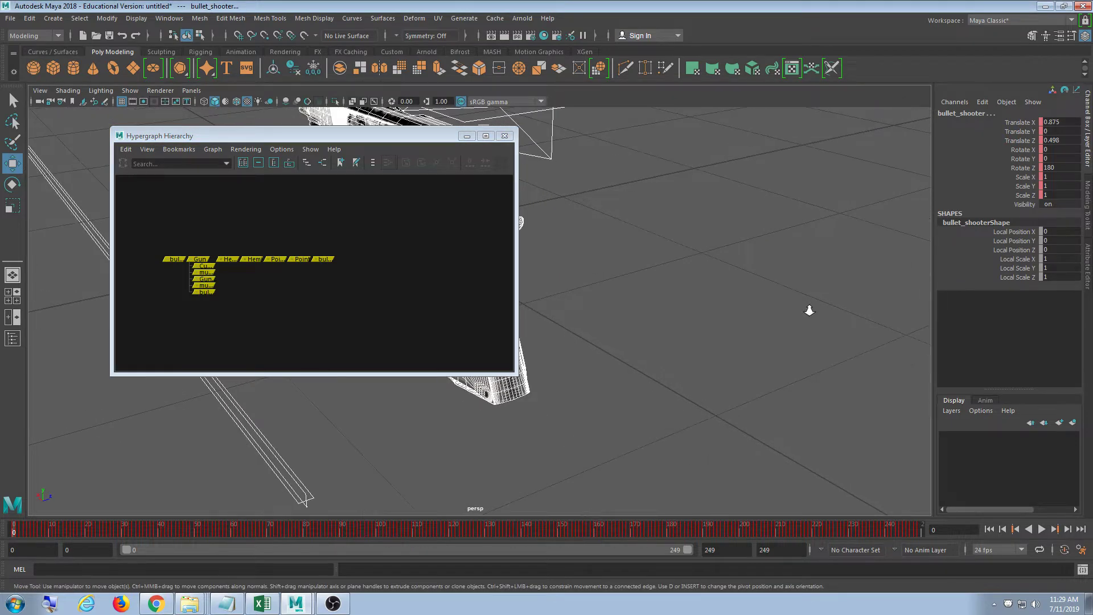
scroll(809, 311, "down", 4)
left_click(206, 302)
left_click_drag(378, 217, 80, 311)
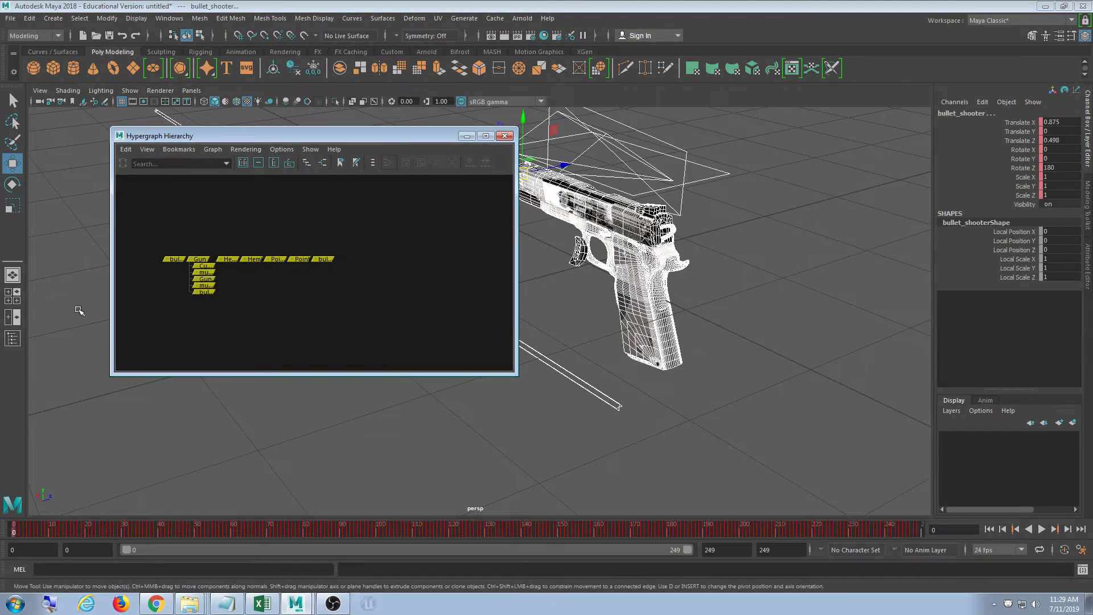
key("Up")
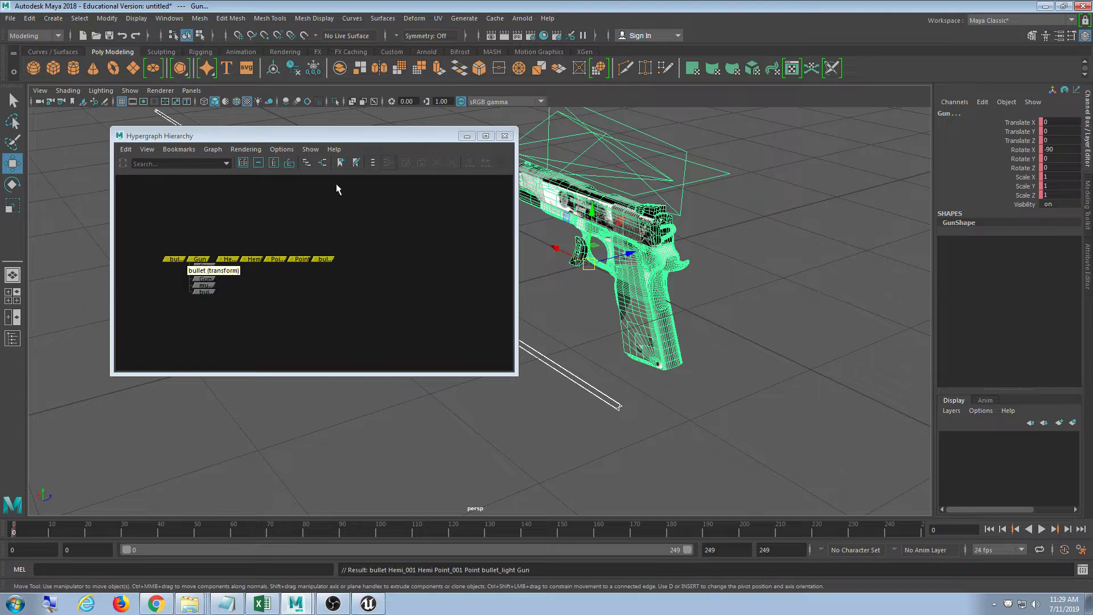
key("Down")
Open the Graph Editor for the selected nodes and select all of their animation keys
left_click(107, 18)
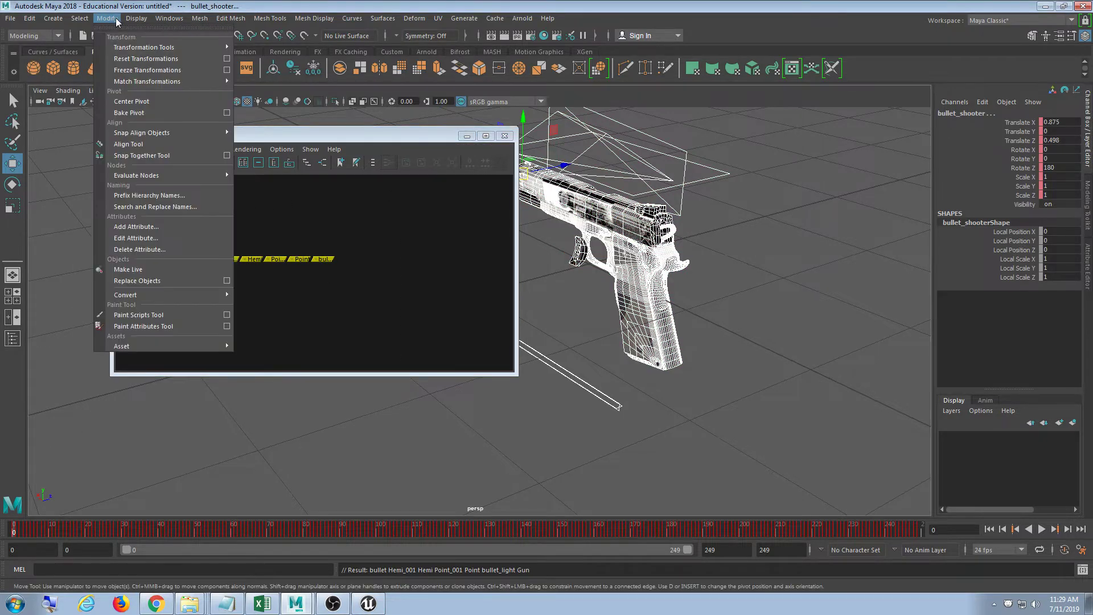
mouse_move(169, 18)
mouse_move(193, 58)
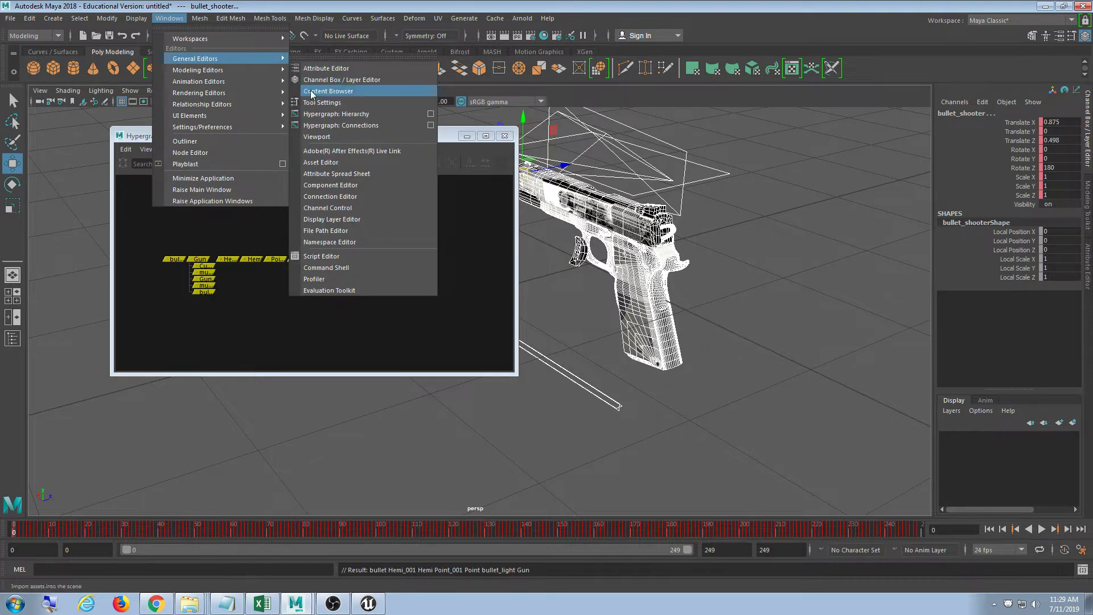
mouse_move(230, 81)
left_click(319, 91)
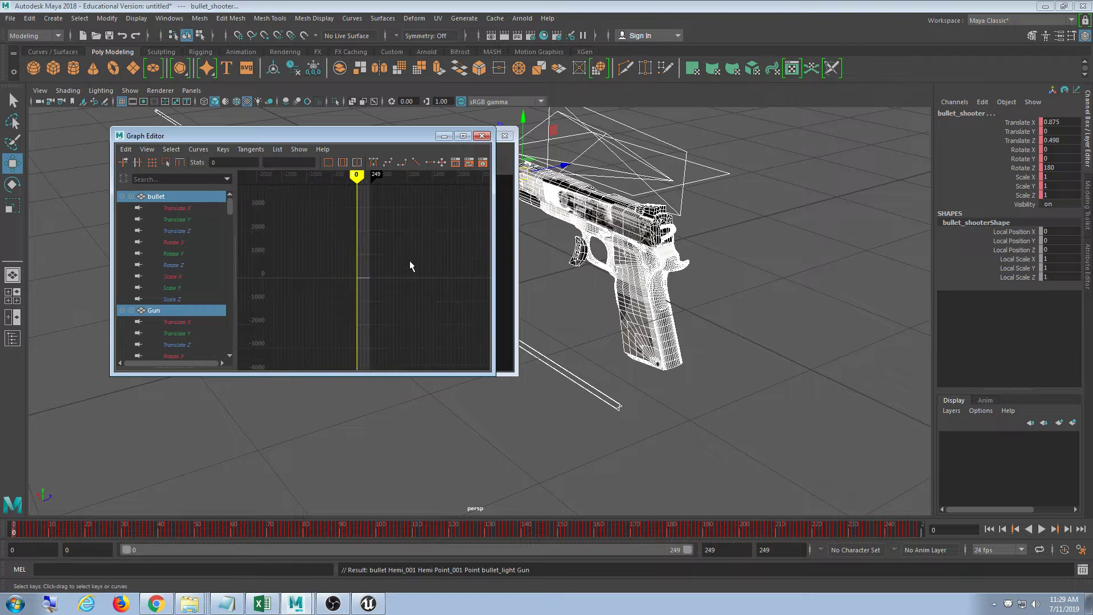
left_click_drag(436, 240, 248, 358)
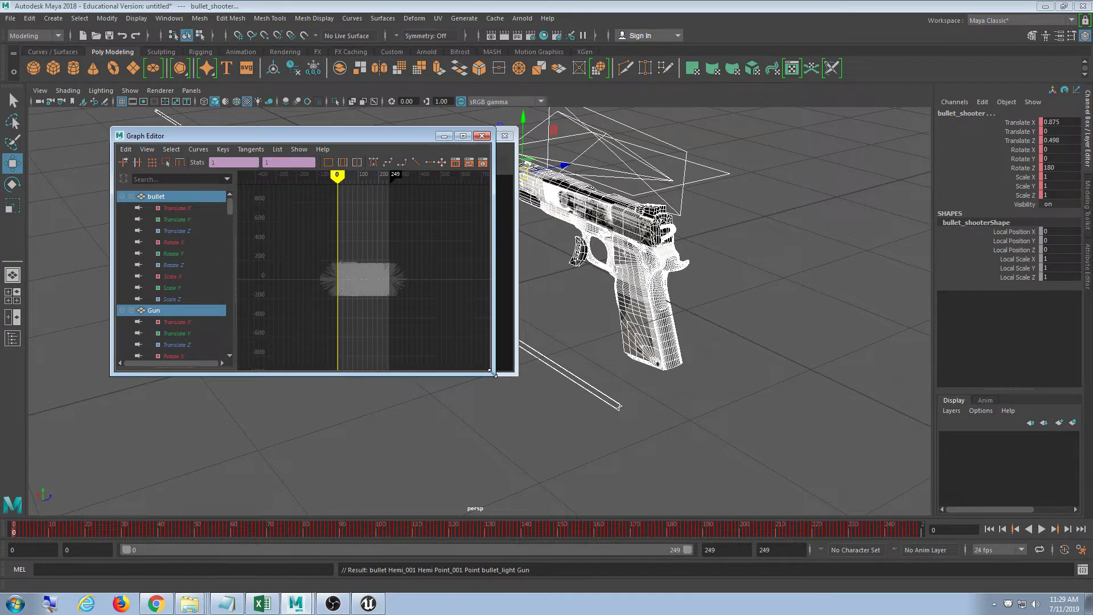
Enlarge the Graph Editor, box-select all animation curves of the selected nodes, and delete their keys
left_click_drag(494, 374, 771, 528)
key("f")
scroll(609, 427, "down", 5)
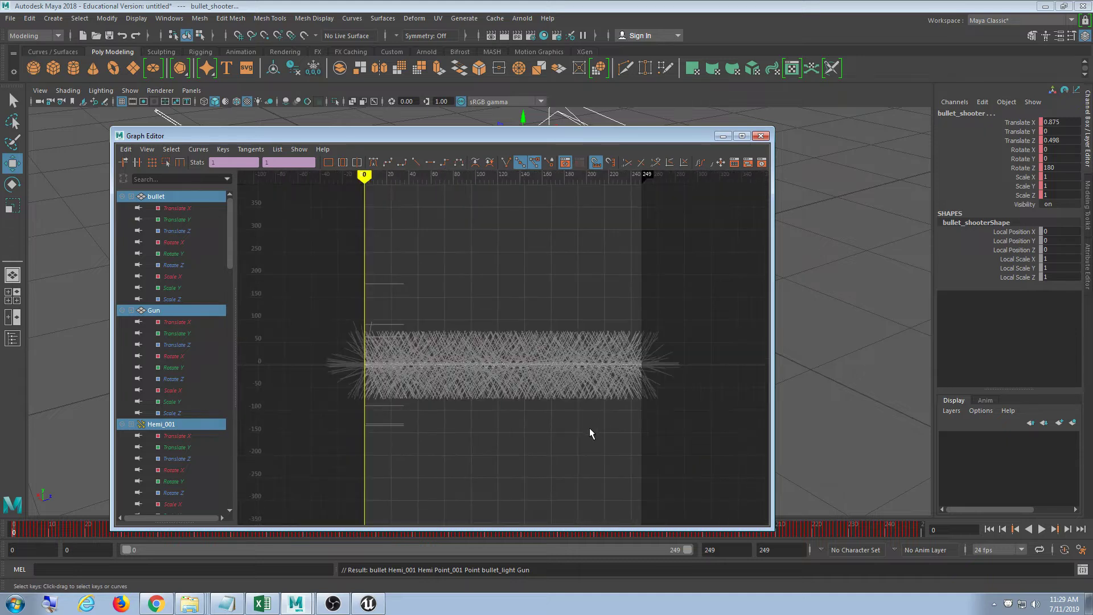
scroll(537, 363, "up", 8)
middle_click_drag(571, 436, 570, 579, "alt")
scroll(457, 299, "down", 3)
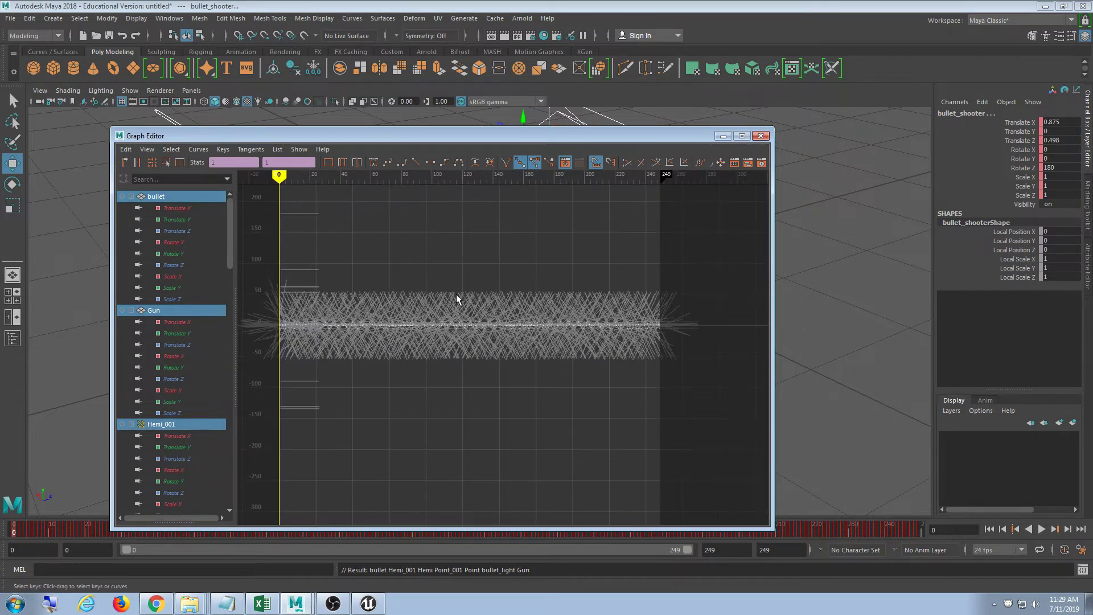
scroll(463, 306, "down", 2)
left_click_drag(316, 234, 666, 383)
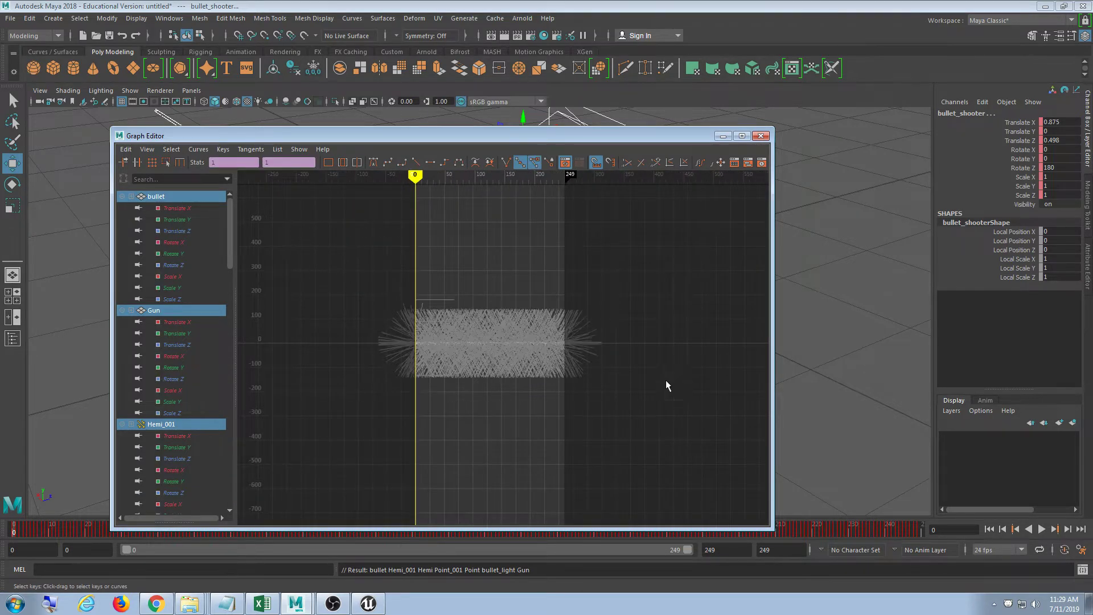
key("Delete")
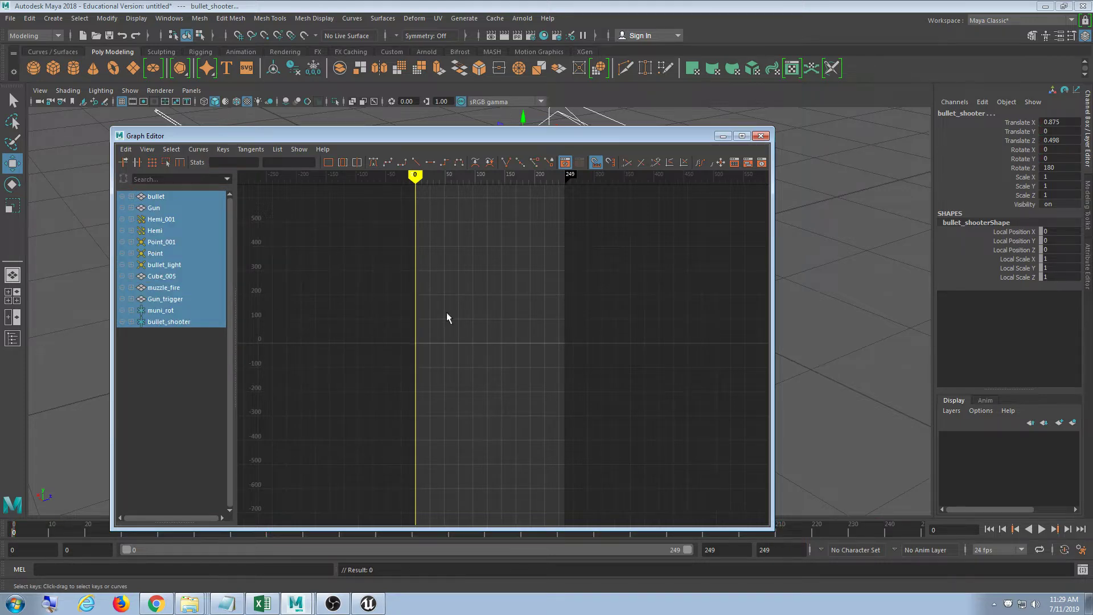
Check the Graph Editor for leftover curves on the Gun, bullet and light nodes, and close it
left_click(760, 136)
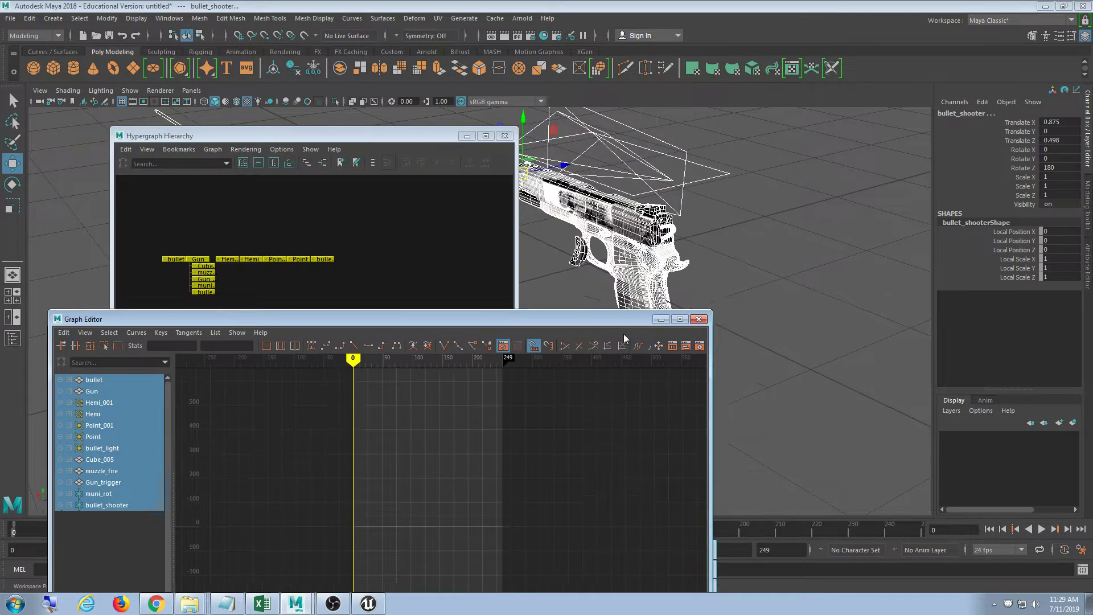
left_click_drag(623, 334, 617, 391)
left_click(769, 231)
left_click_drag(387, 200, 57, 373)
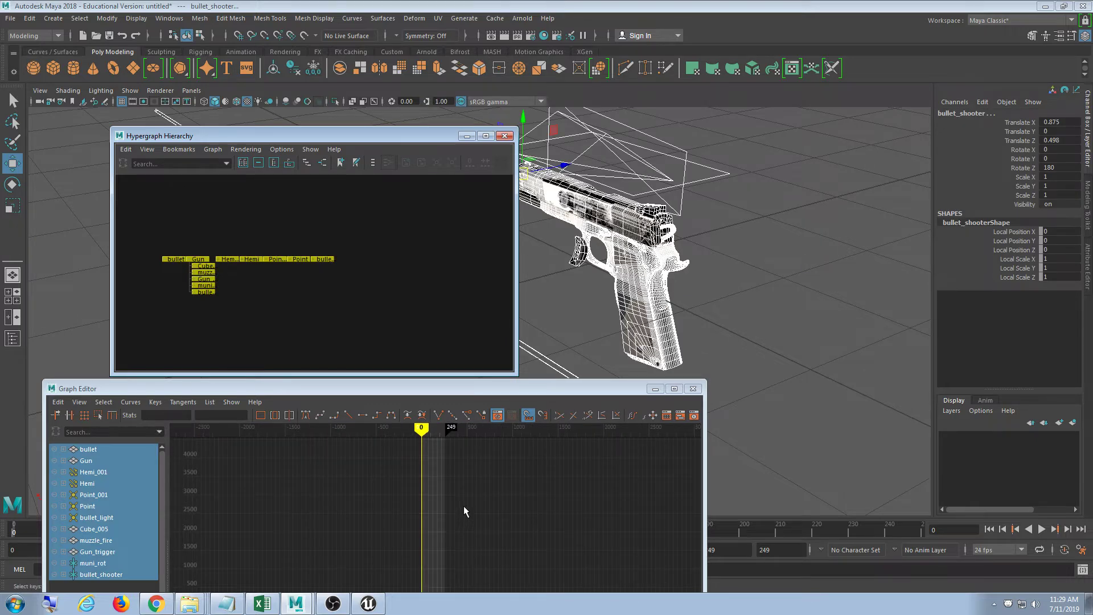
key("f")
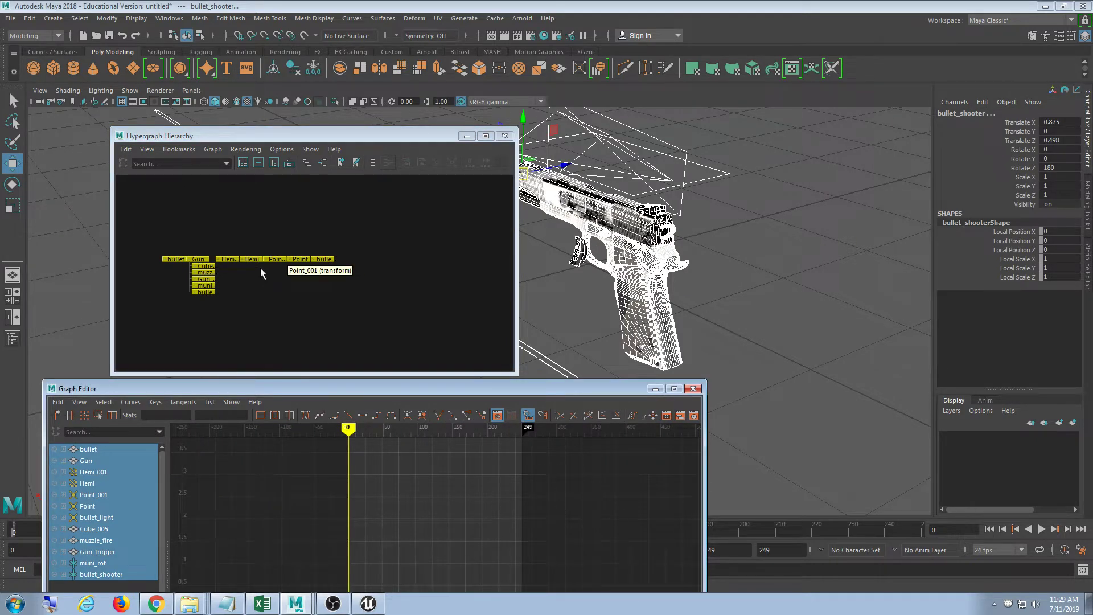
key("Up")
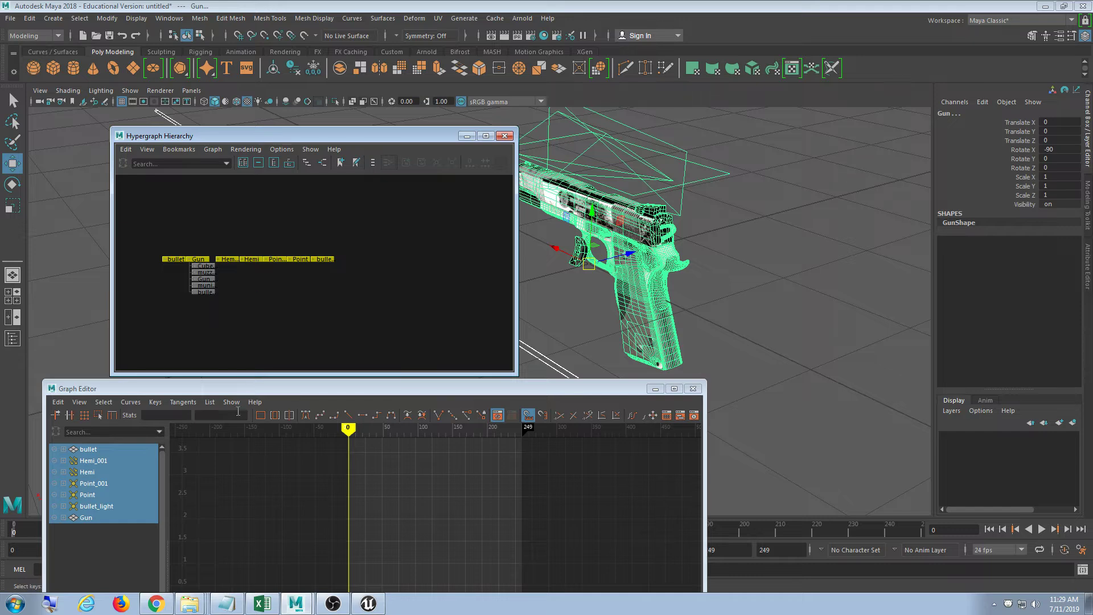
left_click_drag(620, 475, 480, 520)
left_click(693, 388)
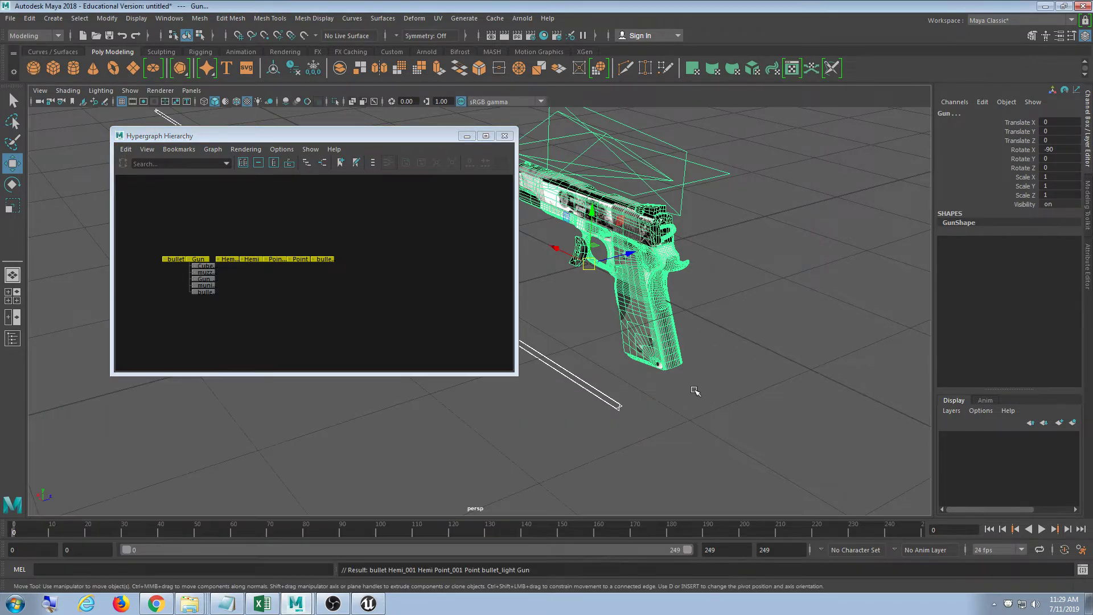
Delete the muzzle_fire node from under Gun in the Hypergraph
middle_click_drag(590, 314, 644, 339, "alt")
scroll(183, 328, "up", 3)
middle_click_drag(182, 328, 290, 302, "alt")
scroll(290, 302, "up", 3)
scroll(290, 301, "up", 3)
middle_click_drag(333, 265, 280, 296, "alt")
scroll(280, 296, "up", 3)
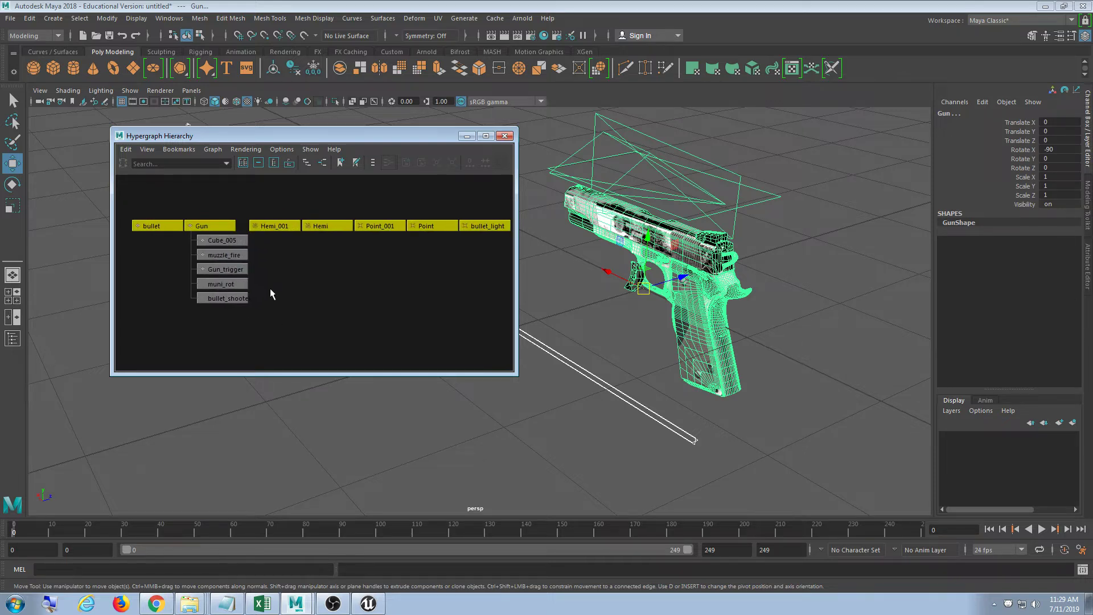
left_click(229, 237)
left_click(223, 255, "shift")
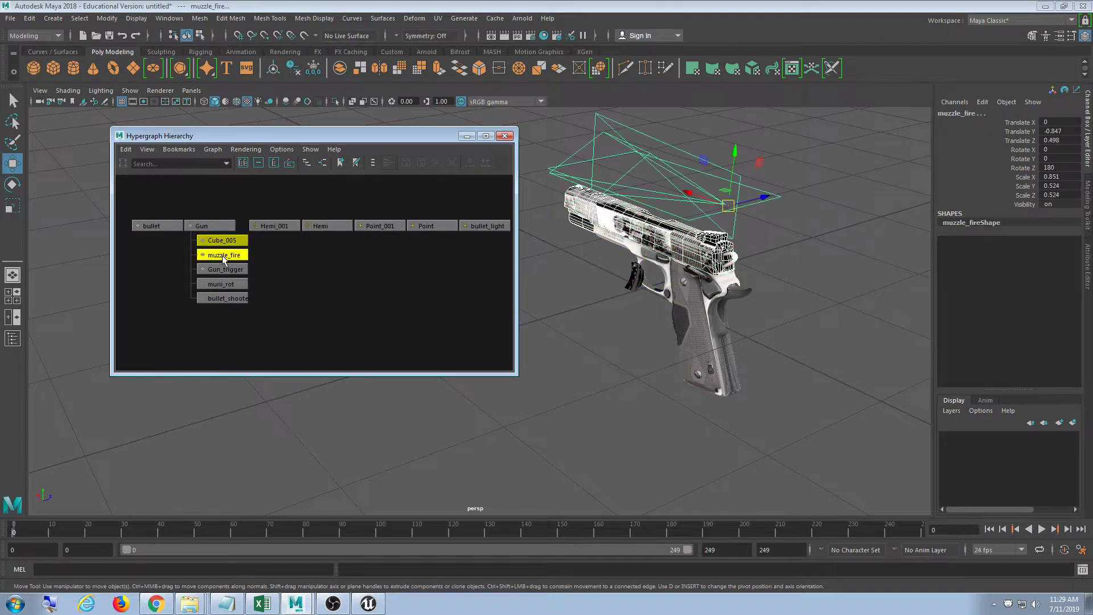
left_click(269, 279)
left_click(237, 255)
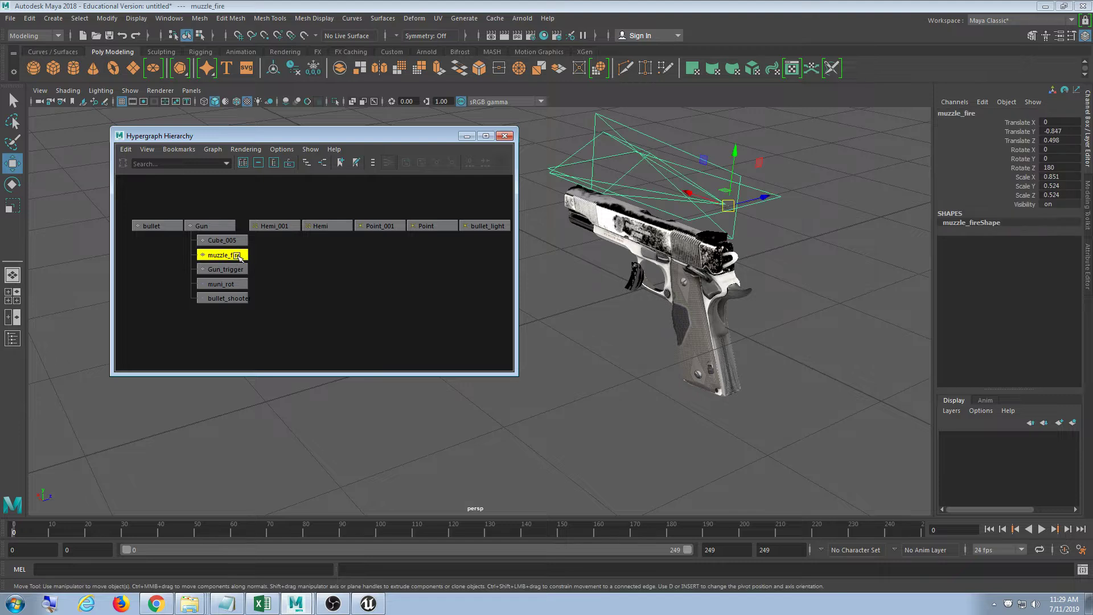
key("Delete")
Delete the bullet_shooter and muni_rot locators from under Gun
left_click(215, 284)
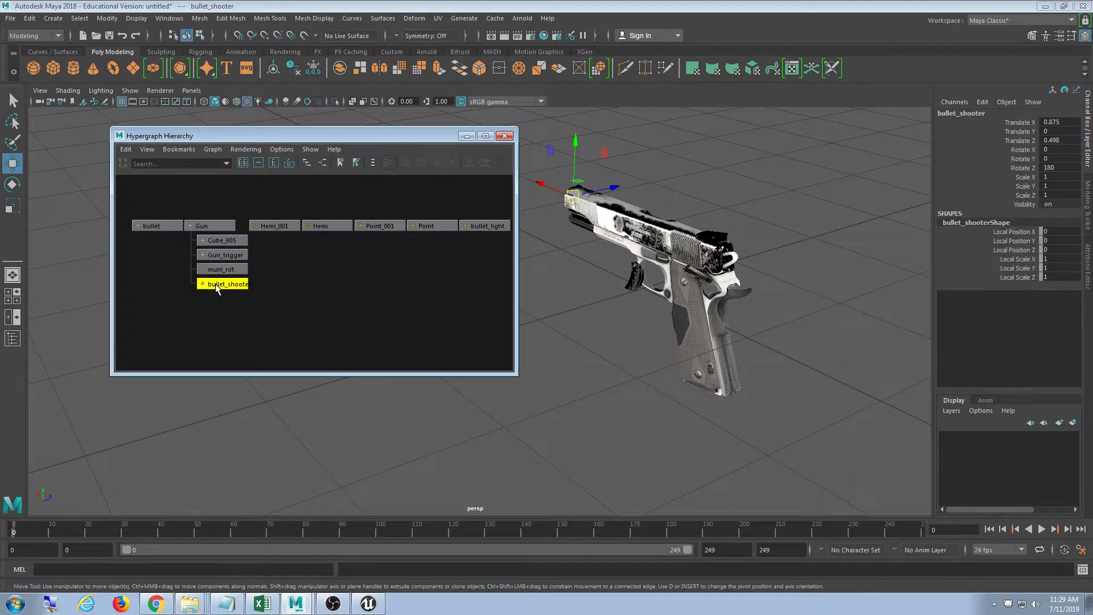
left_click_drag(717, 284, 735, 289, "alt")
middle_click_drag(706, 294, 766, 318, "alt")
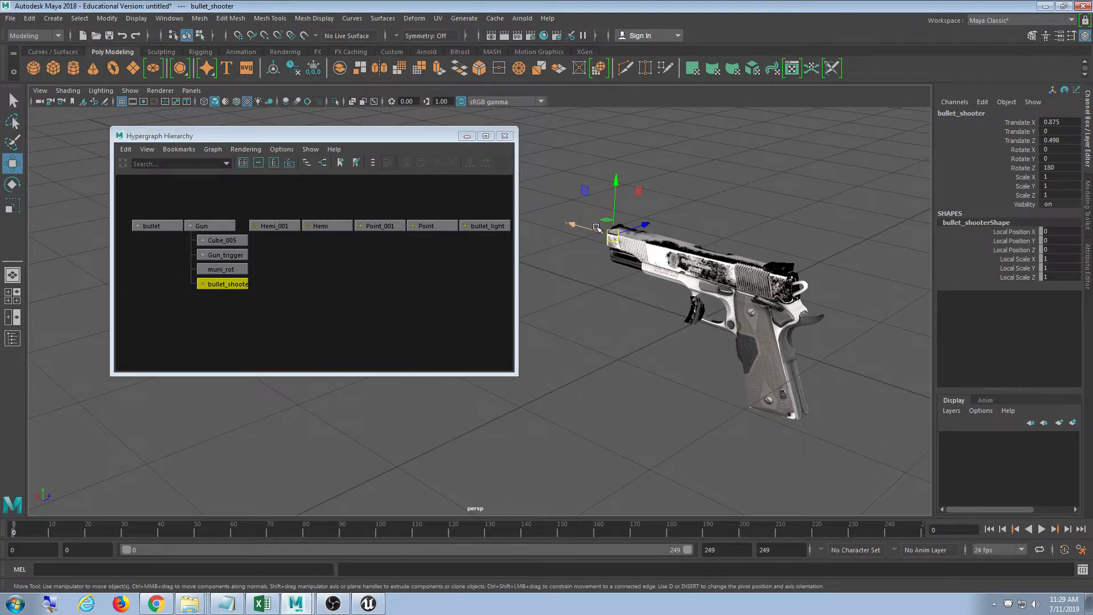
left_click_drag(597, 228, 560, 224)
key("Delete")
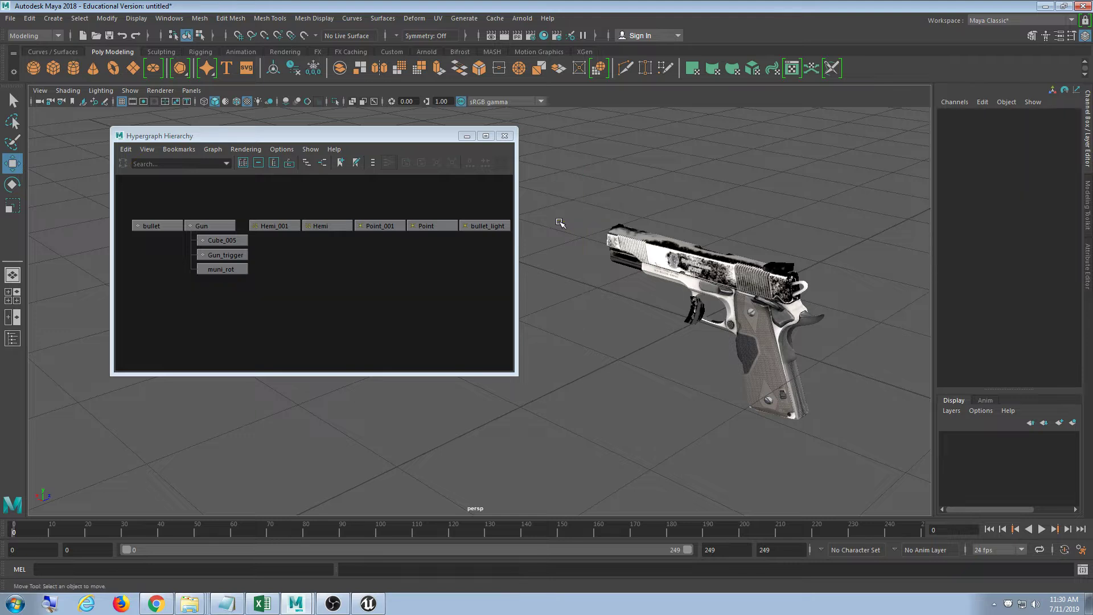
left_click(230, 271)
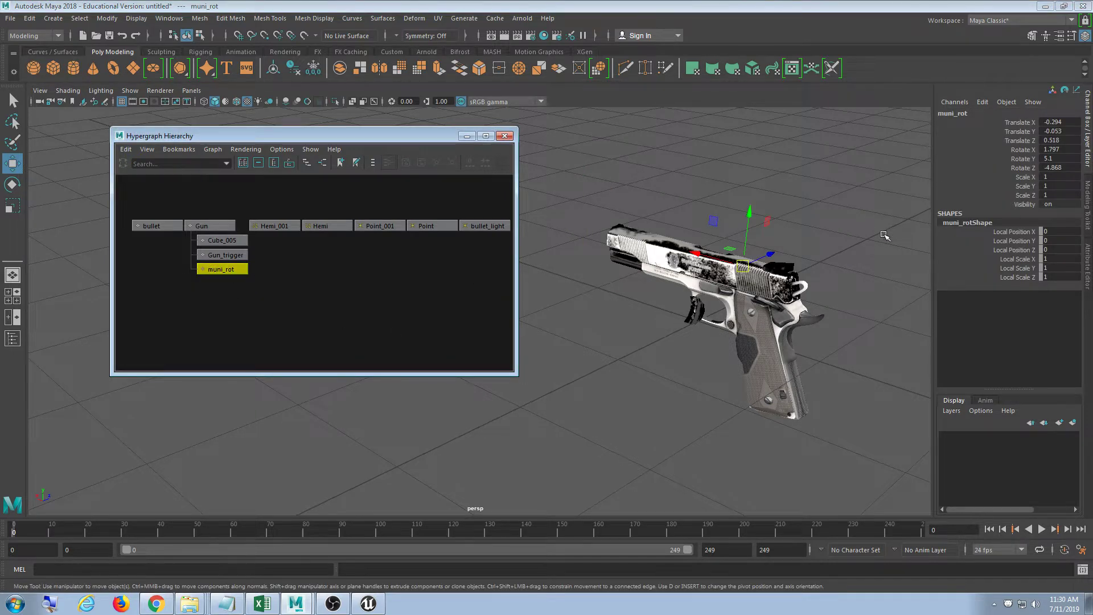
left_click_drag(755, 217, 744, 153)
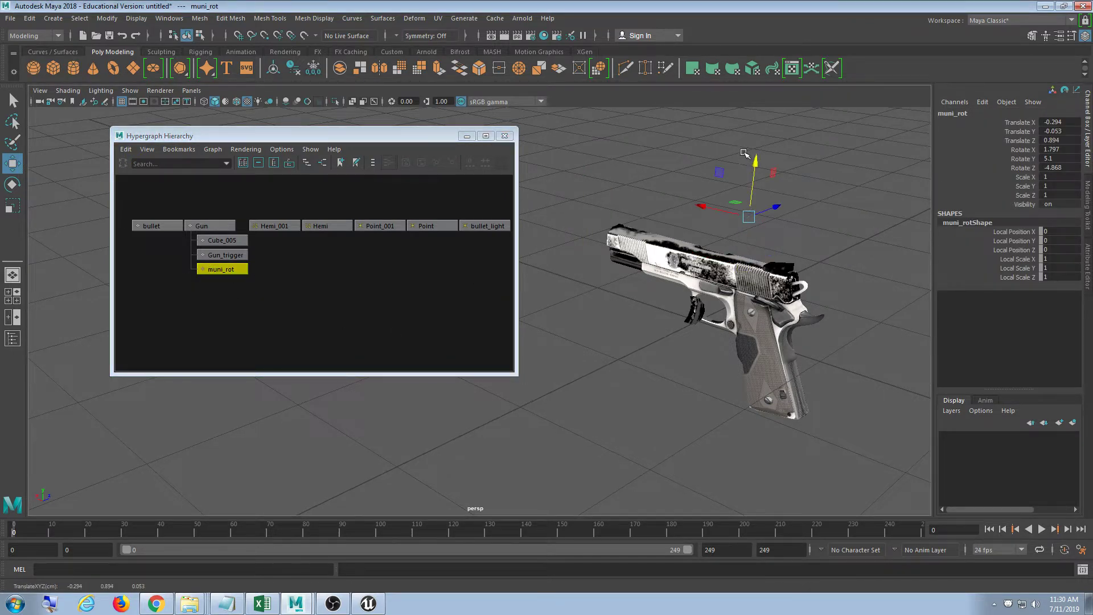
key("Delete")
Delete the Gun_trigger mesh from the Gun hierarchy
left_click(226, 254)
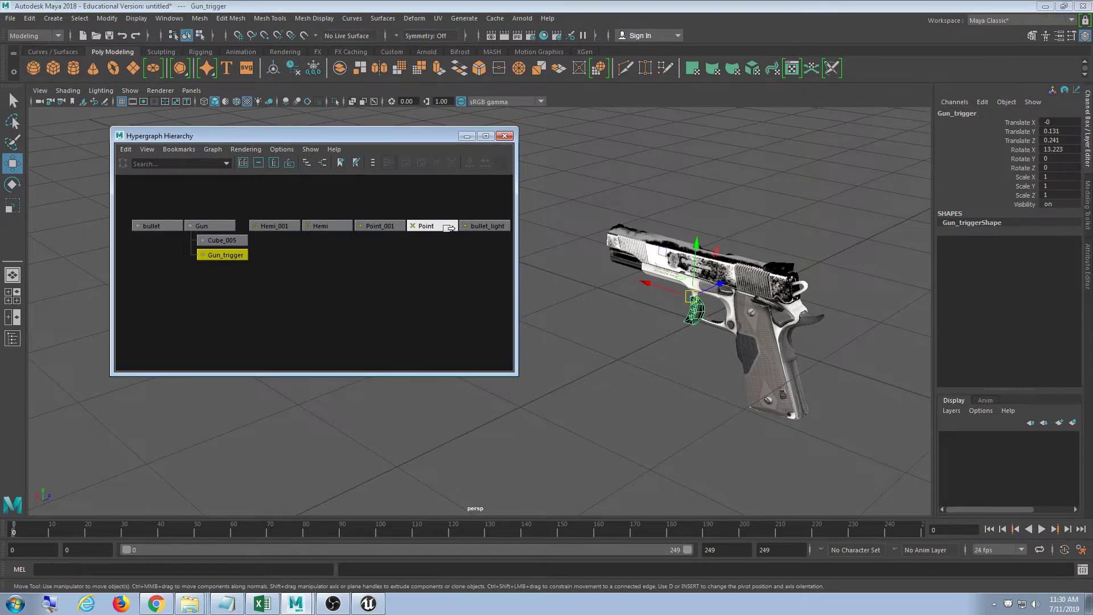
left_click_drag(912, 354, 870, 356, "alt")
key("Delete")
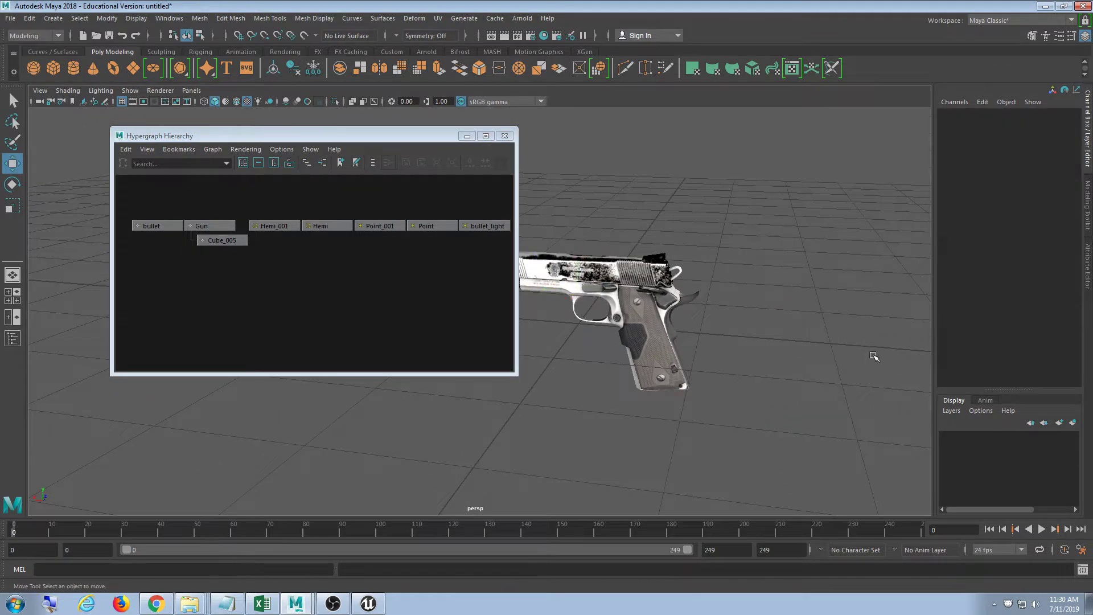
Unparent Cube_005 from Gun so both nodes sit at the top level of the Hypergraph
left_click_drag(609, 330, 664, 336, "alt")
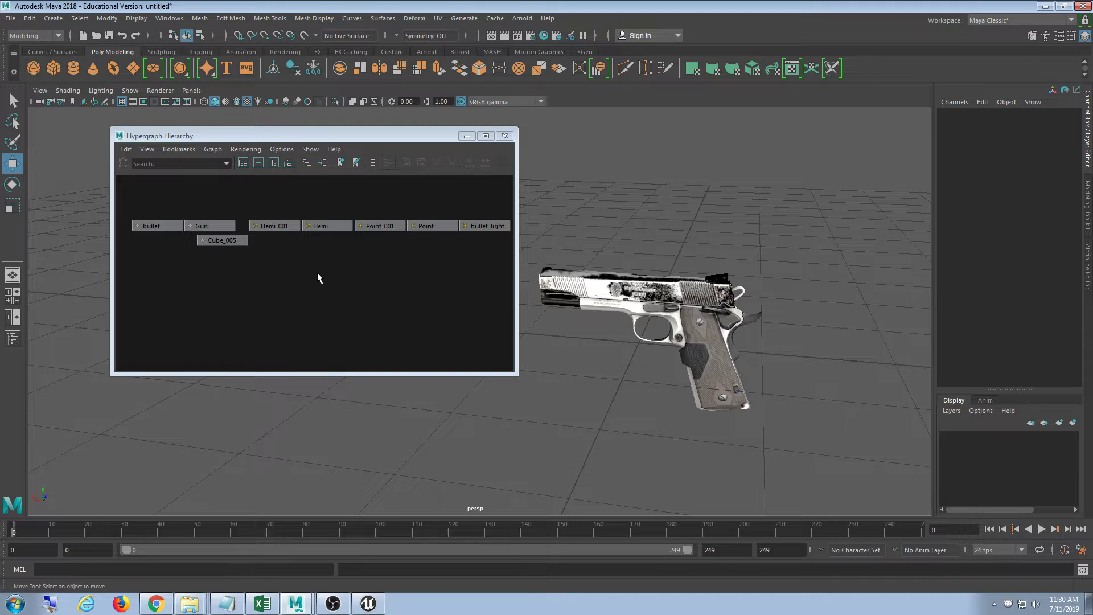
left_click(234, 241)
left_click(228, 227)
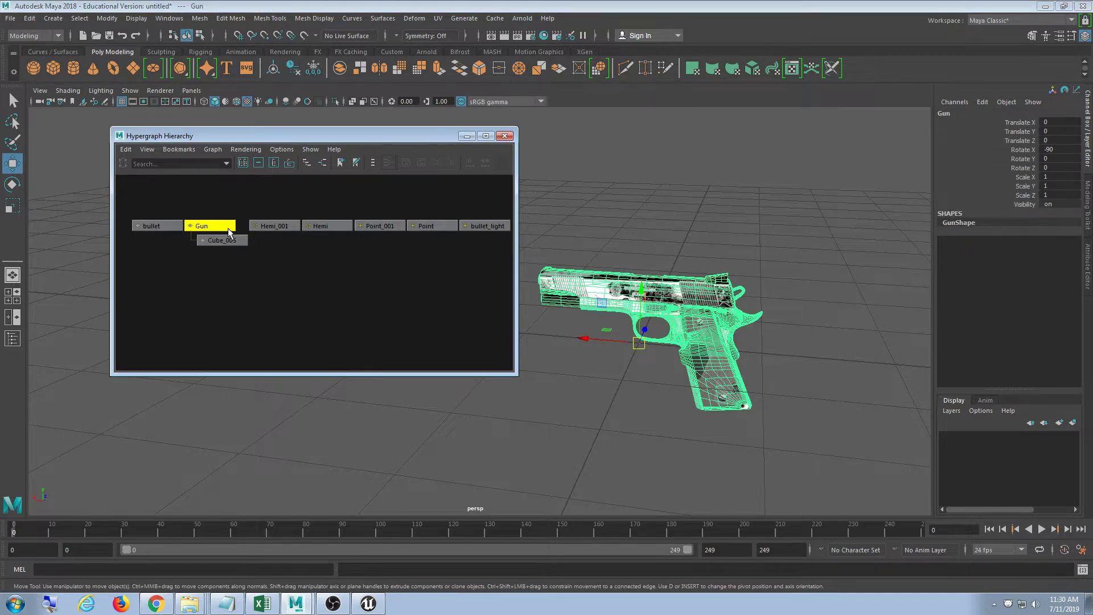
key("Down")
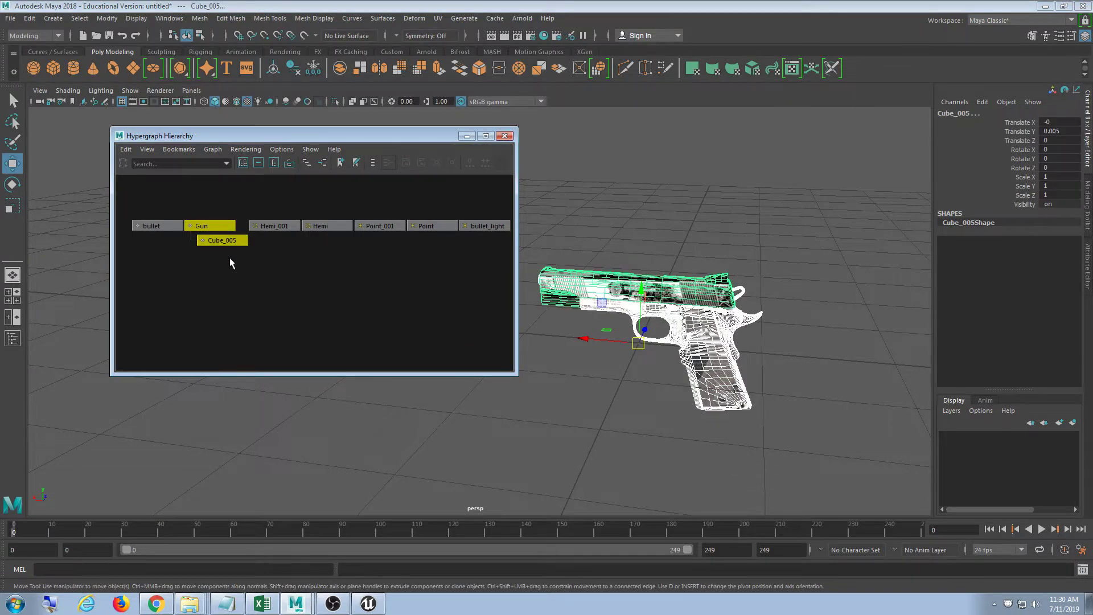
key("shift+p")
left_click(256, 307)
key("a")
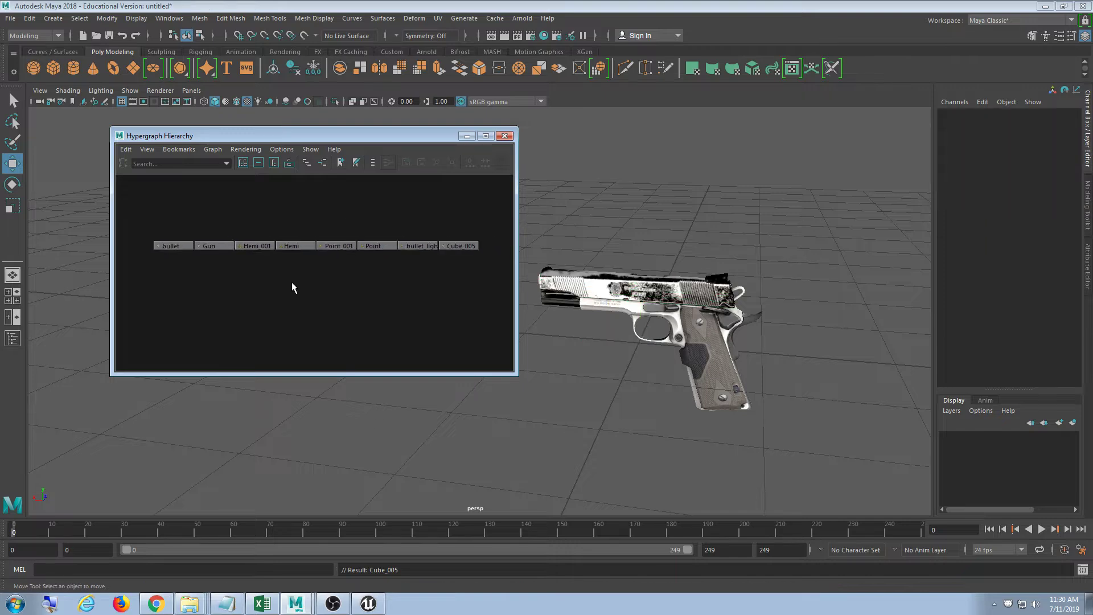
Select the pistol's frame and slide together, try moving them upward, and undo the move
left_click(739, 384)
left_click(656, 276, "shift")
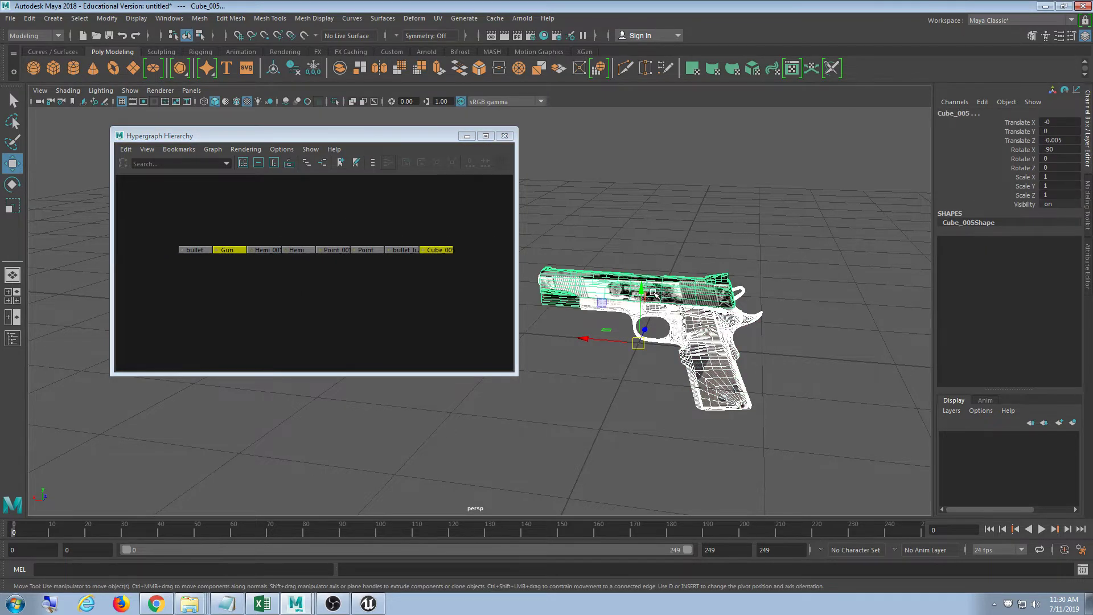
left_click_drag(642, 291, 641, 184)
key("ctrl+z")
Delete the bullet and all light nodes, leaving only Gun and Cube_005
key("a")
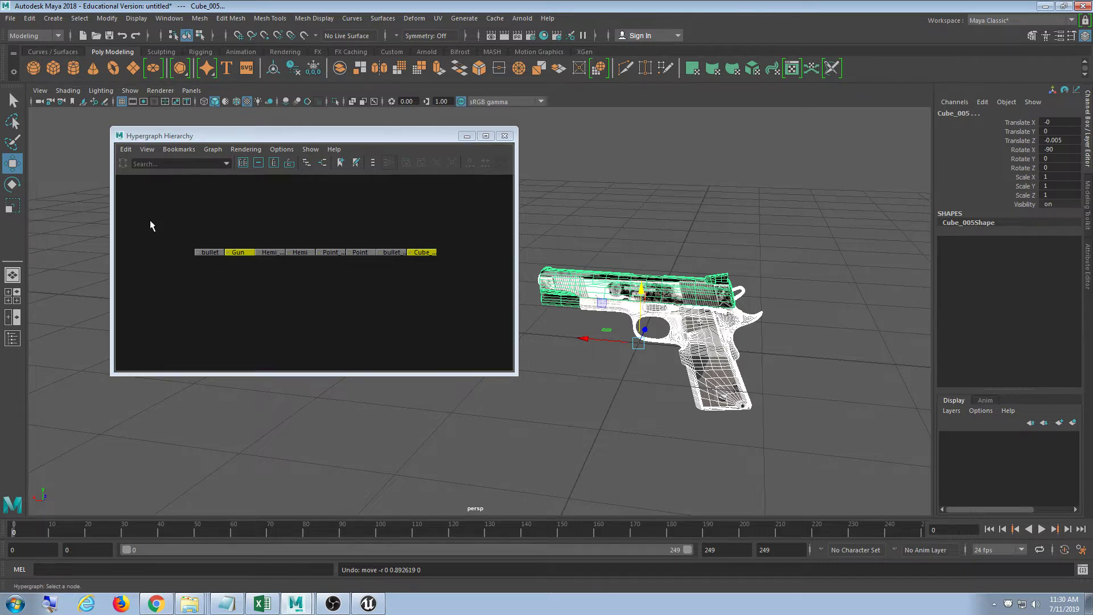
left_click_drag(150, 221, 476, 313)
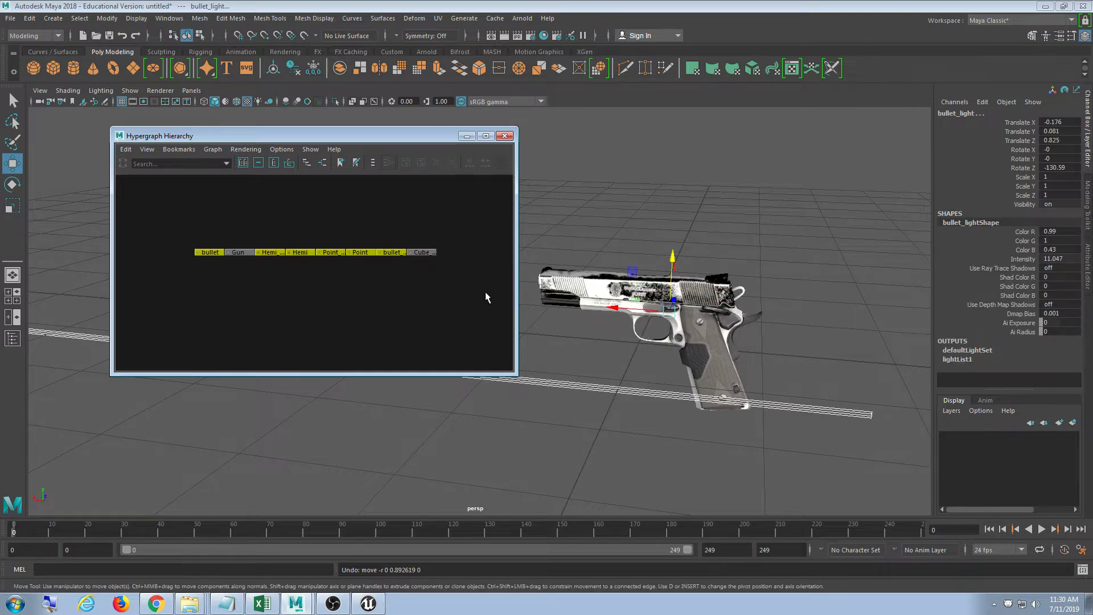
key("Delete")
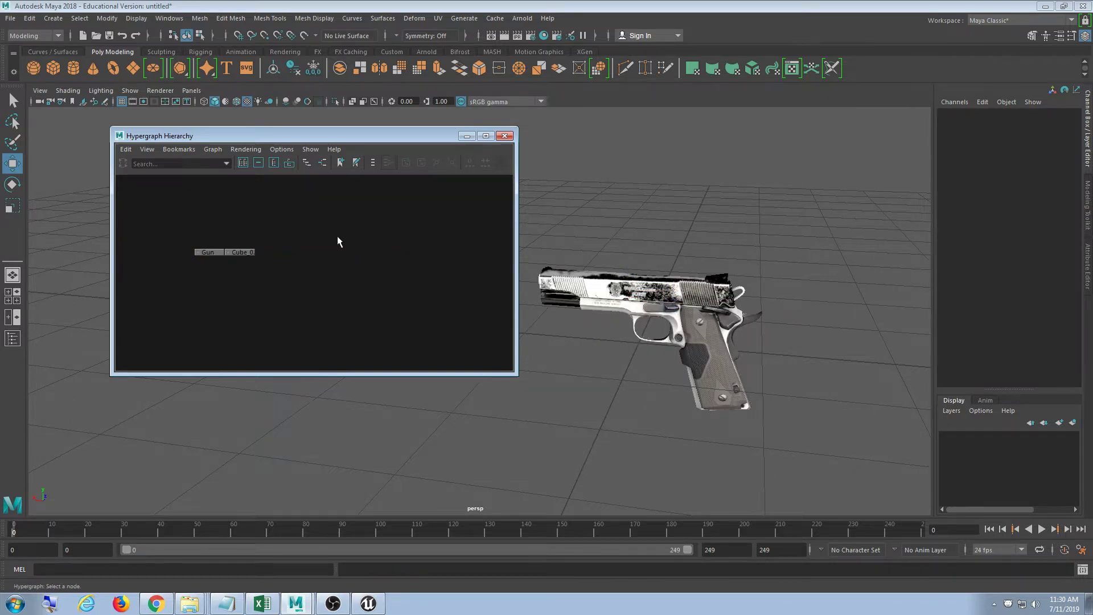
Select Cube_005 and Gun in turn to check which pistol part each one is, and close the Hypergraph
left_click_drag(199, 238, 227, 310)
left_click_drag(254, 210, 259, 291)
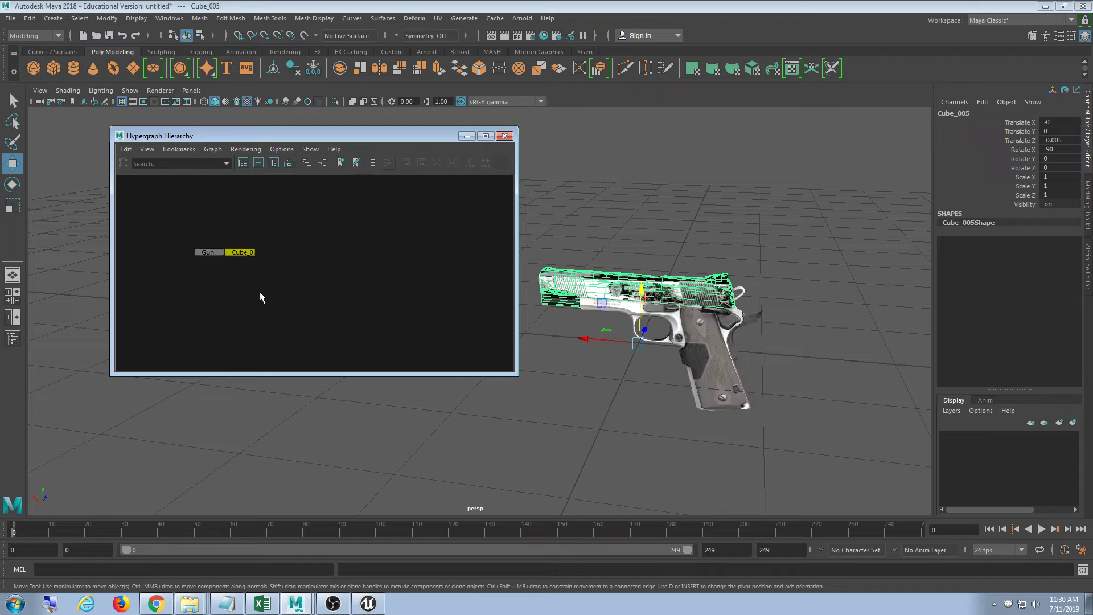
left_click_drag(197, 203, 201, 278)
left_click(506, 136)
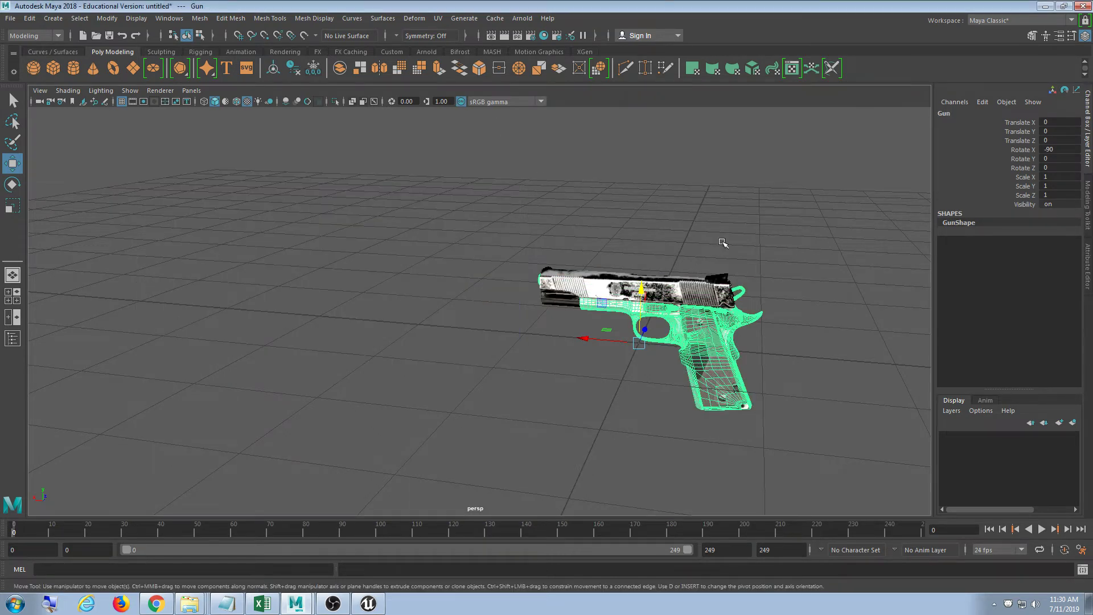
Frame the pistol's slide and frame in the viewport and inspect the cleaned-up model from several angles
middle_click_drag(692, 237, 446, 231, "alt")
left_click(485, 226)
scroll(460, 303, "up", 4)
middle_click_drag(454, 304, 442, 266, "alt")
left_click_drag(442, 267, 458, 304, "alt")
middle_click_drag(458, 304, 500, 253, "alt")
left_click_drag(524, 165, 192, 466)
key("f")
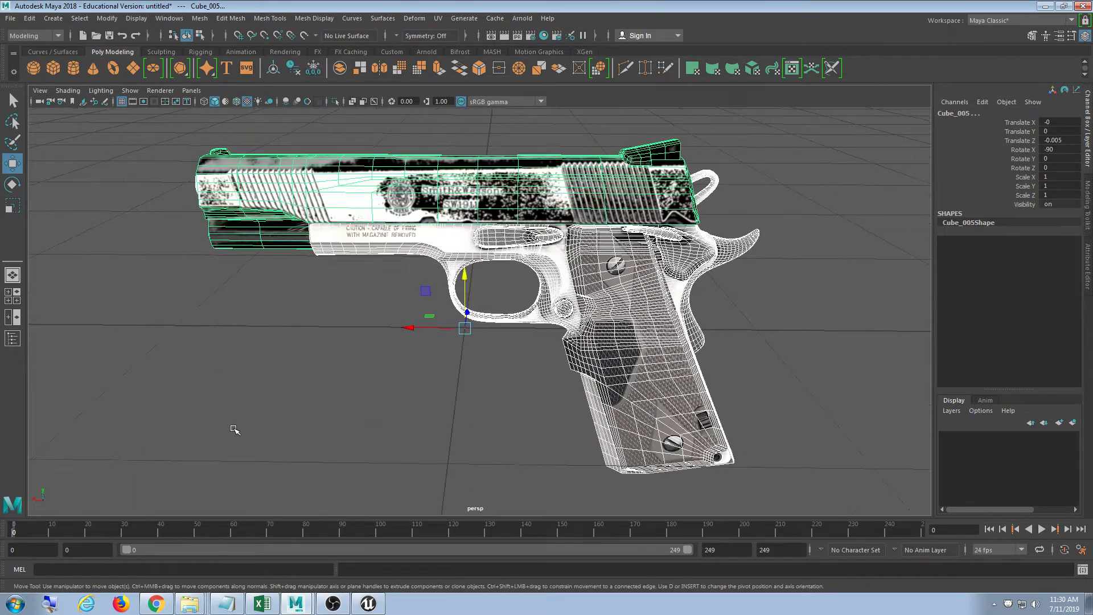
scroll(340, 454, "down", 4)
left_click_drag(340, 445, 438, 420, "alt")
left_click(651, 307)
scroll(532, 389, "up", 5)
mouse_move(513, 384)
left_mouse_down("alt")
mouse_move(519, 369)
mouse_move(519, 388)
left_mouse_up("alt")
scroll(524, 372, "down", 8)
scroll(522, 372, "up", 3)
scroll(523, 372, "up", 5)
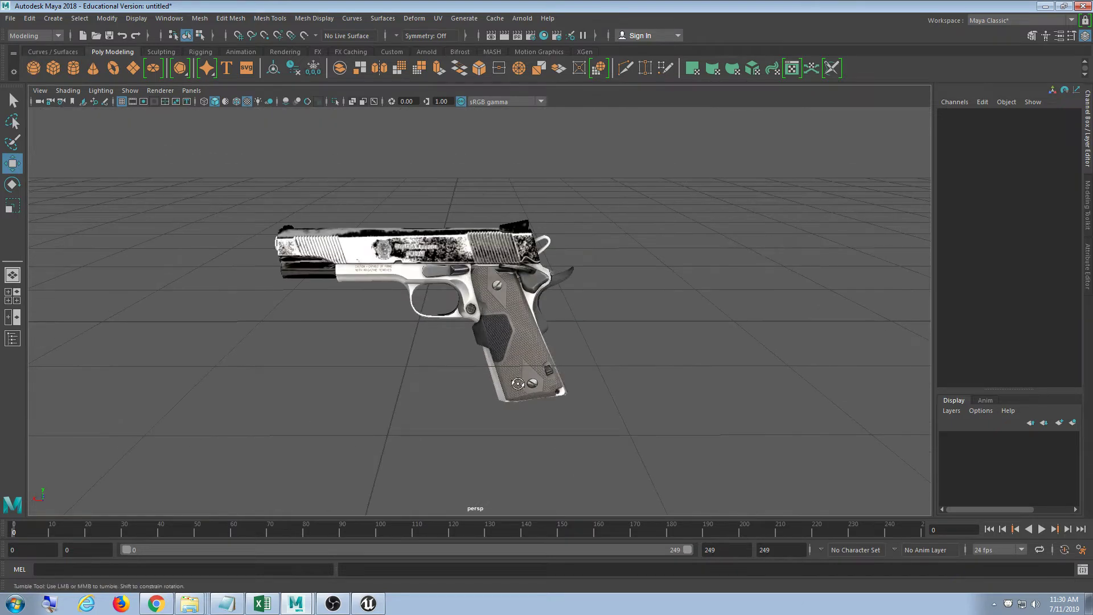
Open Maya's Preferences window
left_click(168, 19)
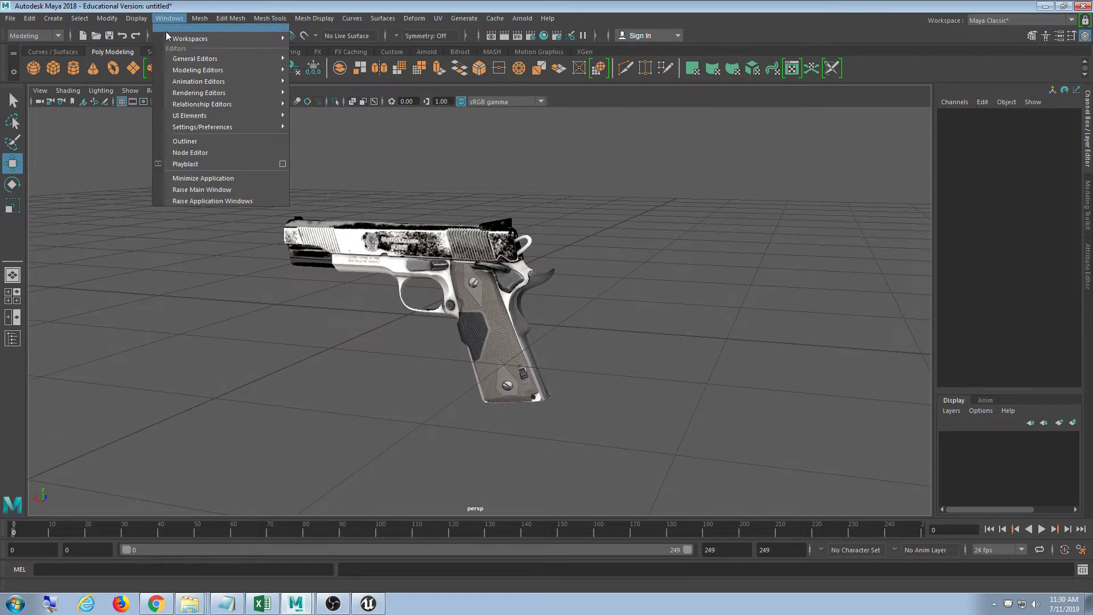
mouse_move(170, 40)
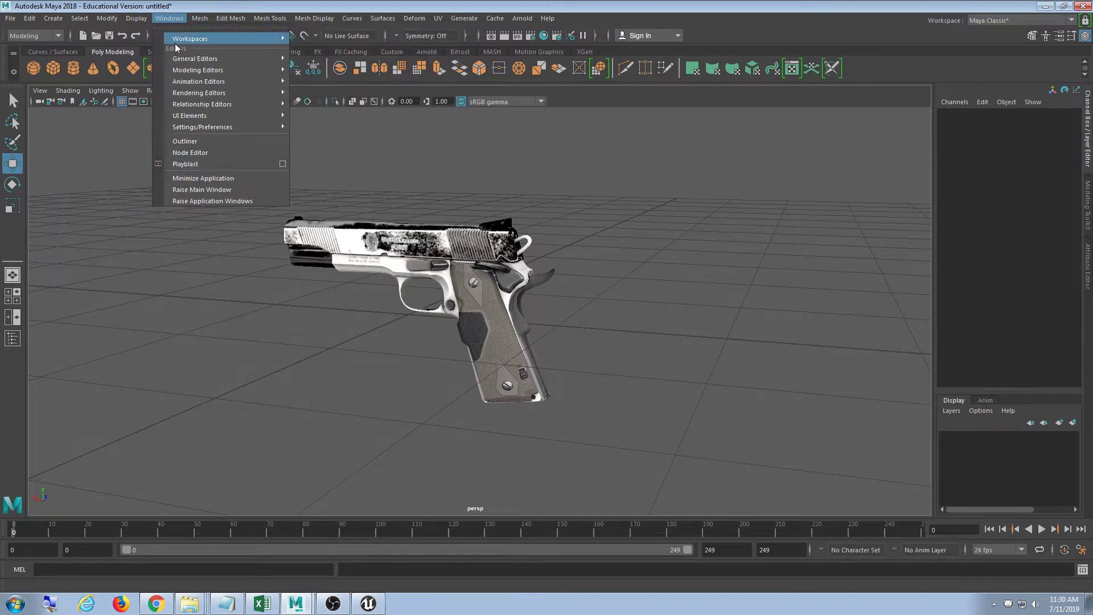
mouse_move(213, 129)
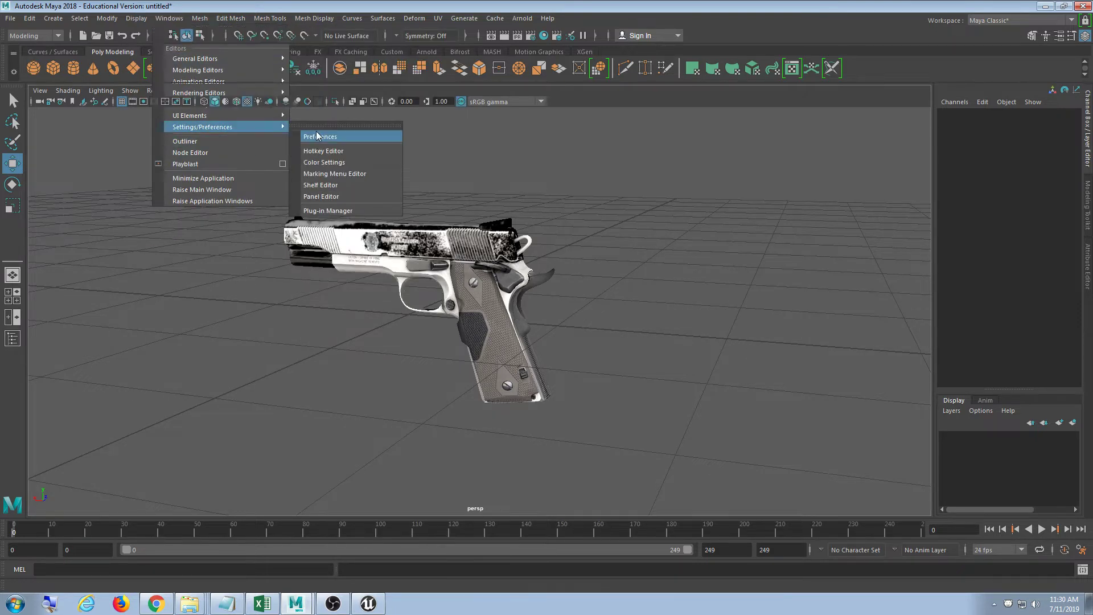
left_click(318, 135)
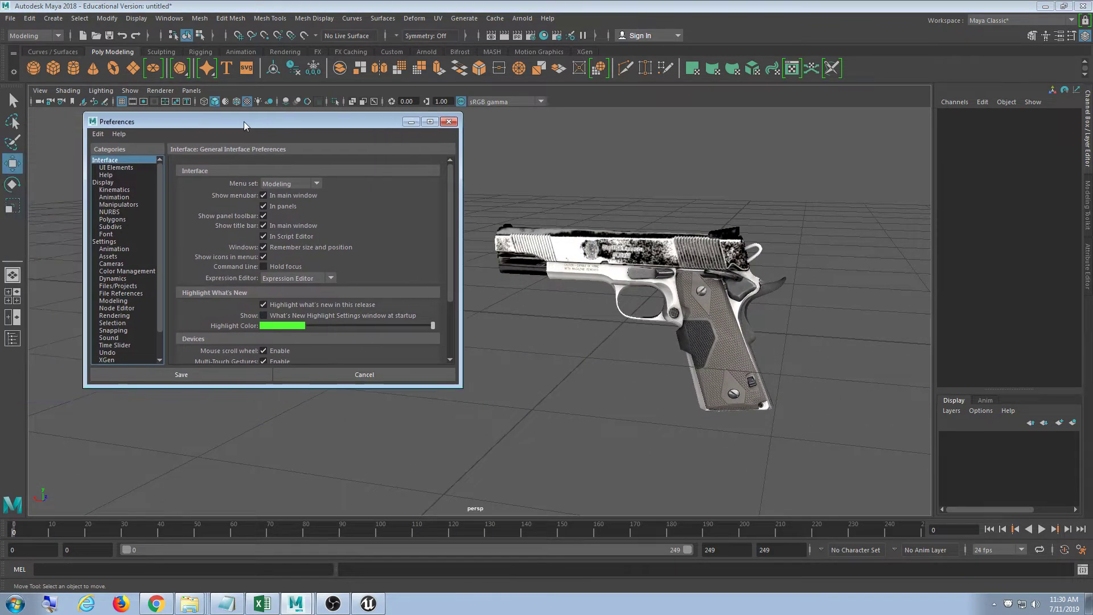
Set the scene's linear working unit to inch
left_click(106, 241)
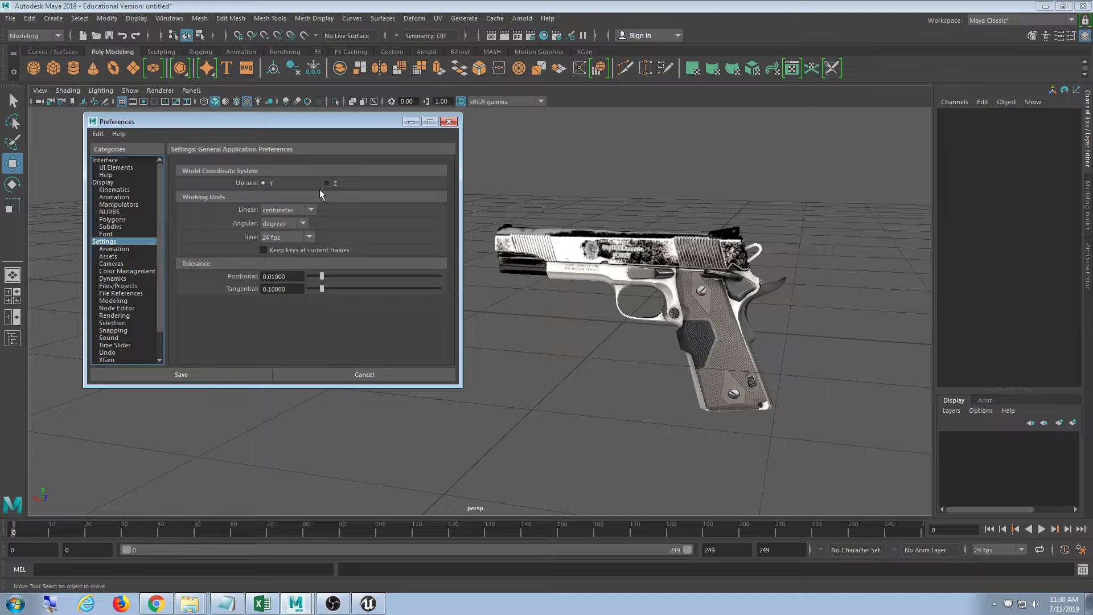
left_click(310, 210)
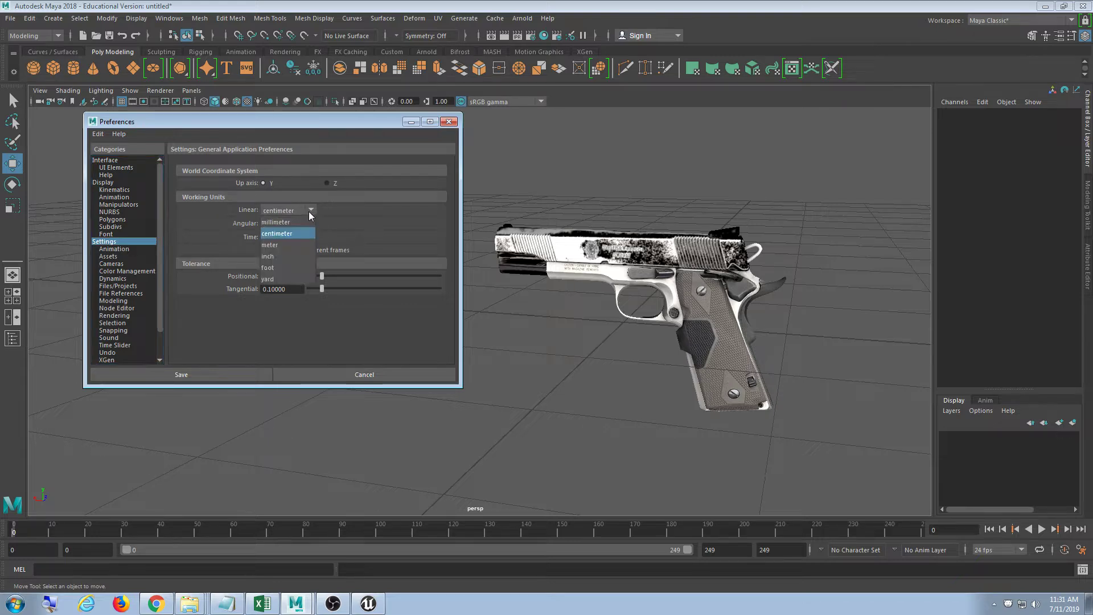
left_click(299, 255)
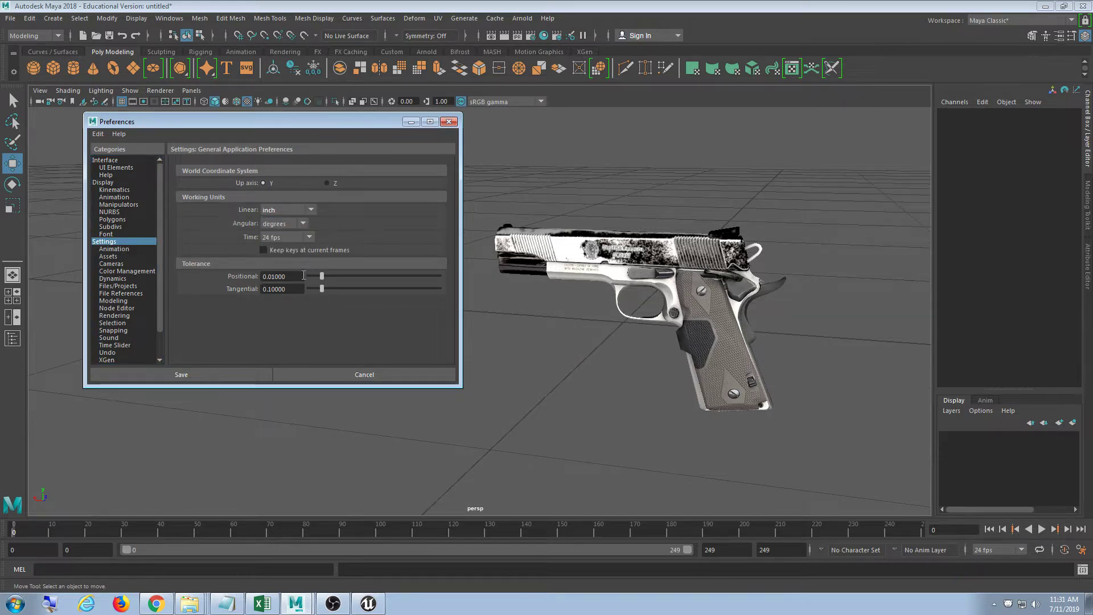
Select the pistol's slide and frame together and scale both up uniformly to about 8.43
scroll(658, 379, "down", 6)
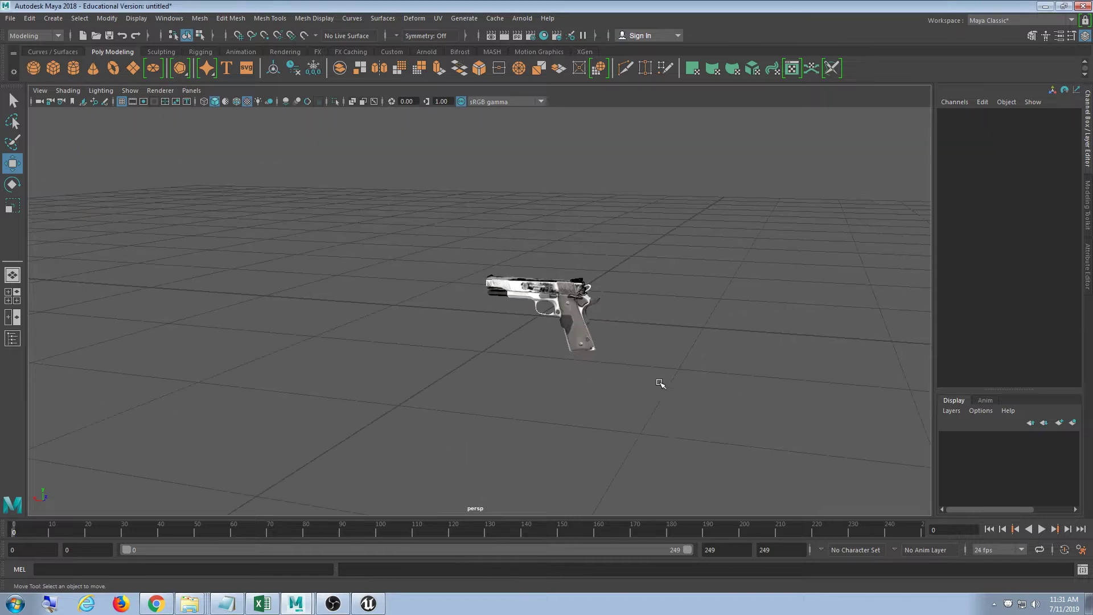
left_click_drag(530, 373, 536, 393, "alt")
middle_click_drag(615, 412, 595, 409, "alt")
left_click_drag(595, 409, 613, 381, "alt")
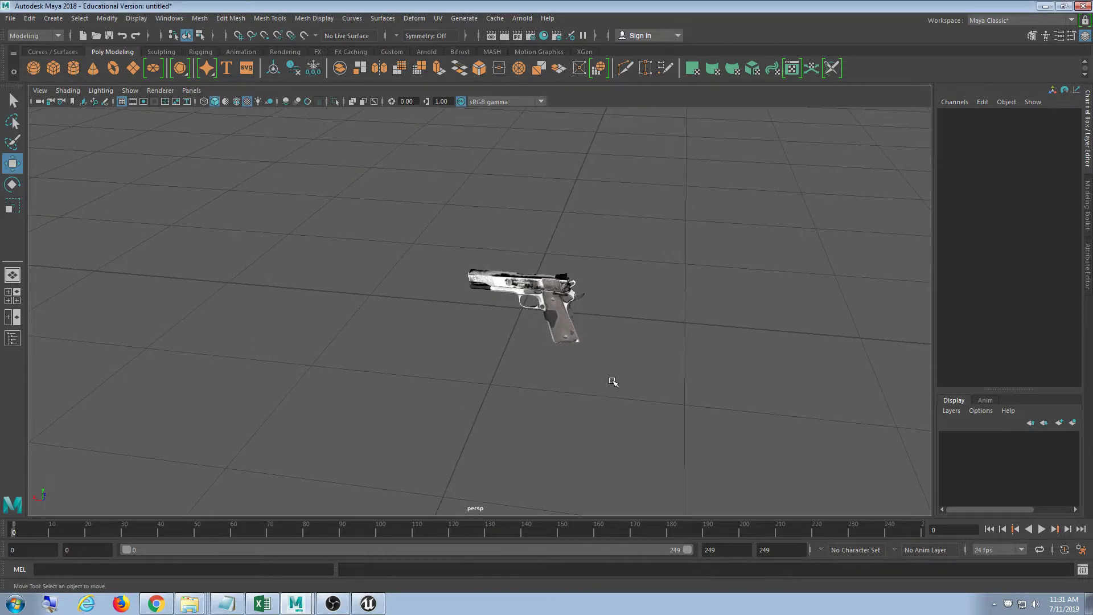
left_click_drag(611, 242, 520, 412)
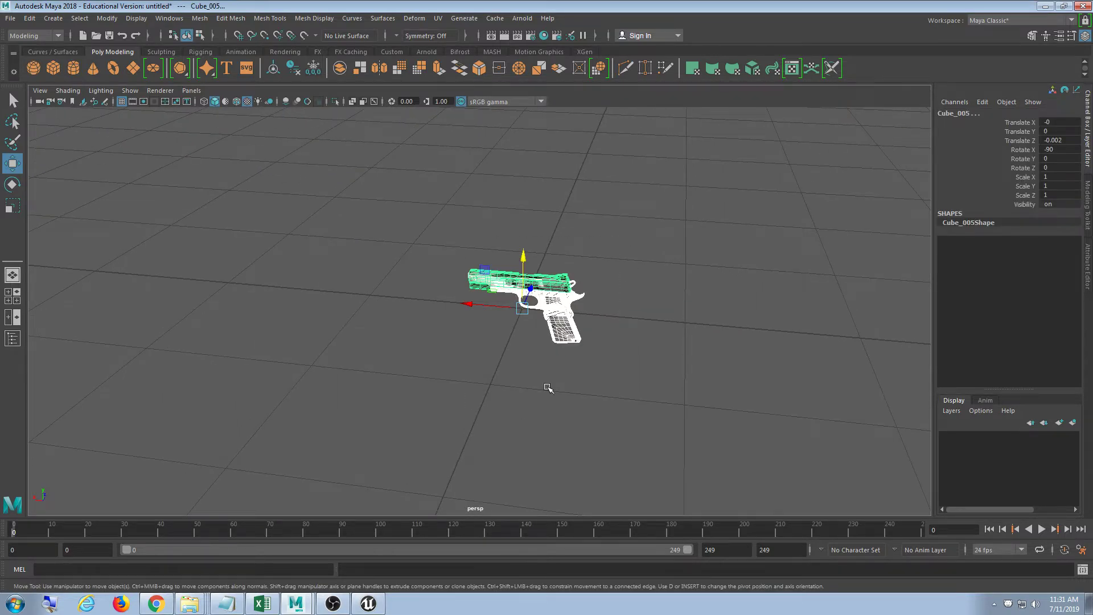
key("r")
left_click_drag(522, 308, 734, 313)
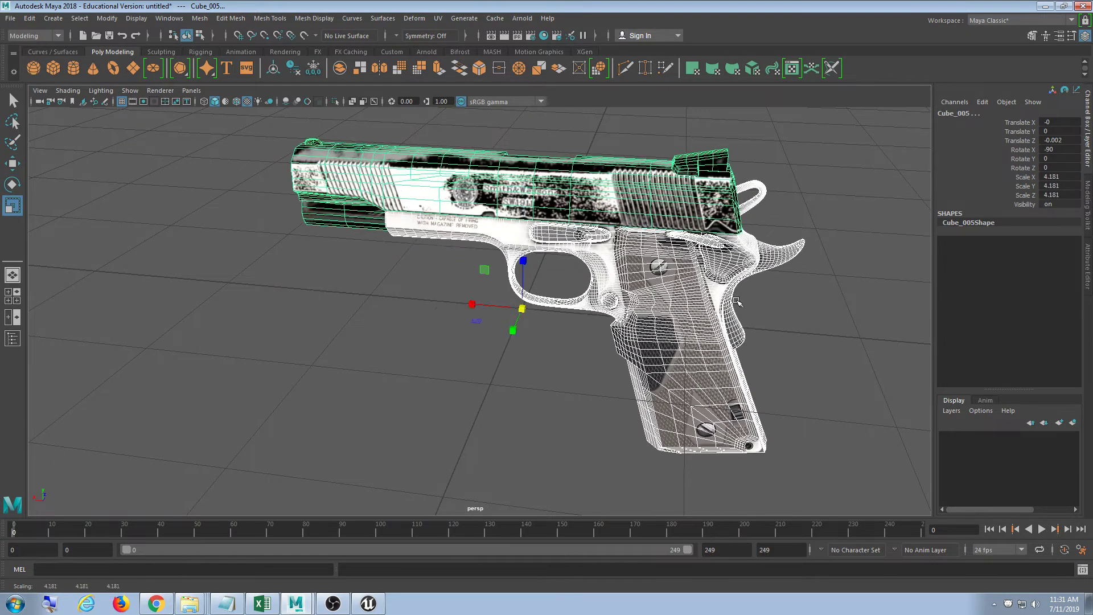
scroll(740, 315, "down", 4)
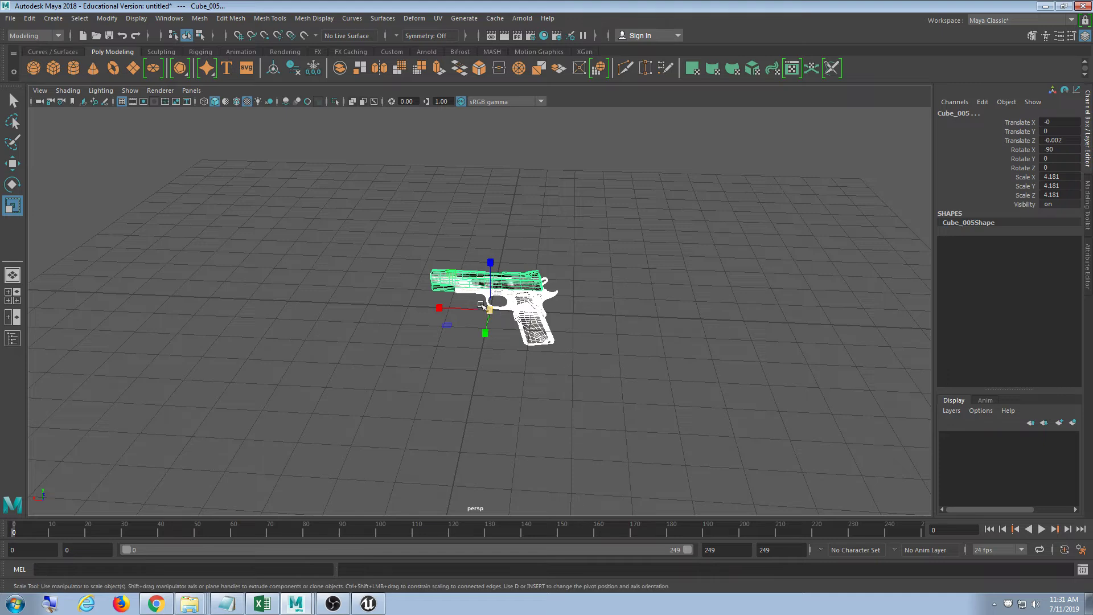
left_click_drag(490, 311, 550, 314)
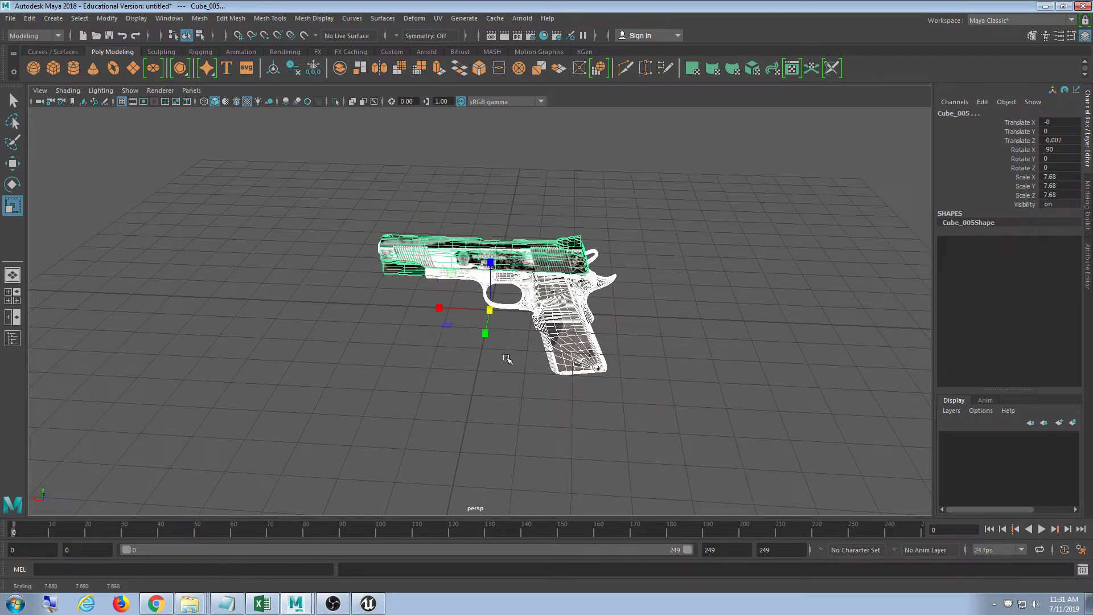
left_click_drag(579, 411, 529, 351, "alt")
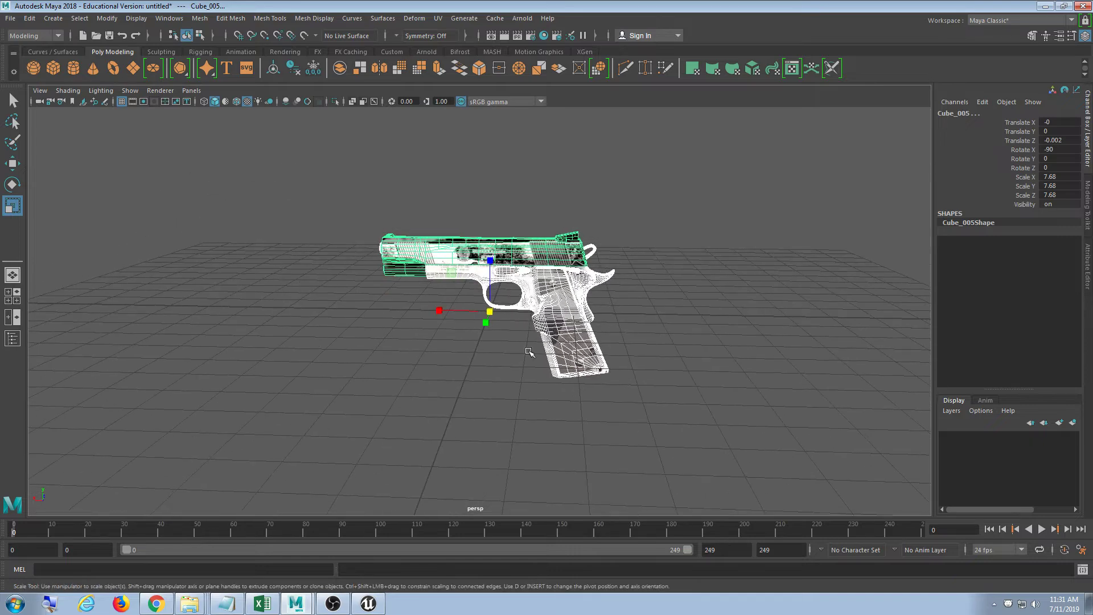
left_click_drag(490, 312, 503, 311)
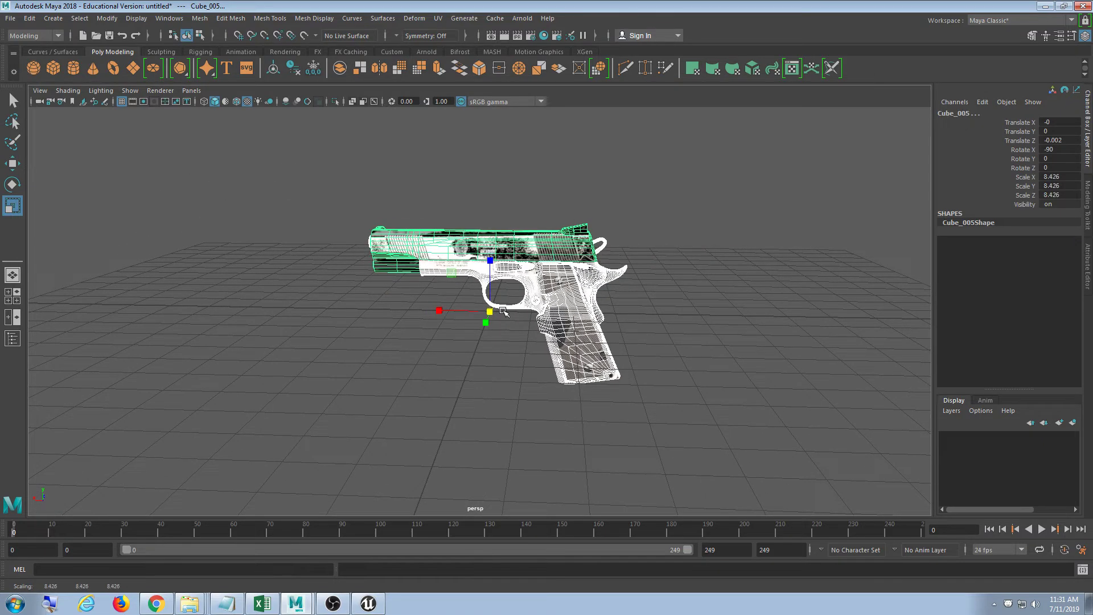
Examine the scaled pistol from several angles and distances, including its trigger guard and grip, against the grid
left_click(700, 233)
left_click_drag(682, 350, 597, 354, "alt")
left_click_drag(617, 136, 375, 370)
left_click_drag(629, 343, 573, 368, "alt")
left_click(634, 317)
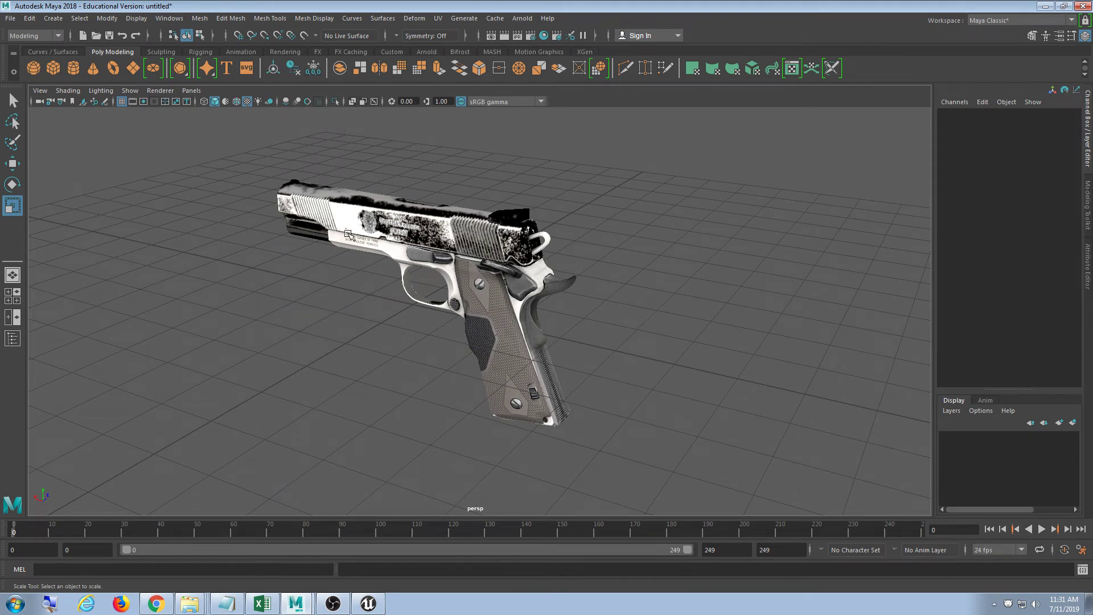
scroll(456, 339, "up", 7)
scroll(390, 284, "down", 9)
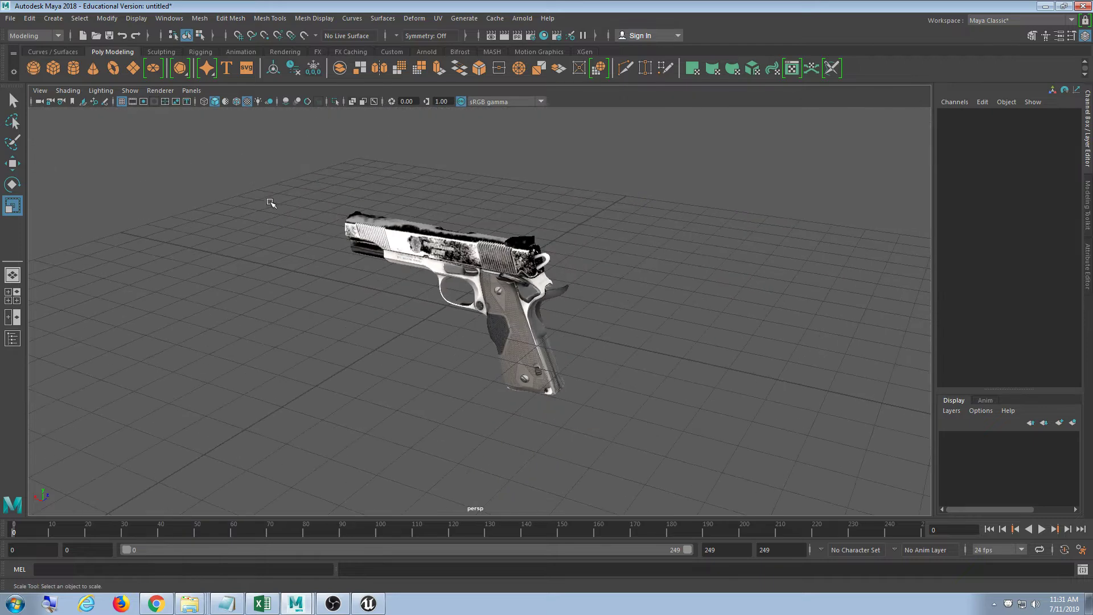
left_click_drag(270, 204, 625, 414)
left_click(660, 326)
scroll(415, 370, "up", 8)
middle_click_drag(415, 370, 453, 366, "alt")
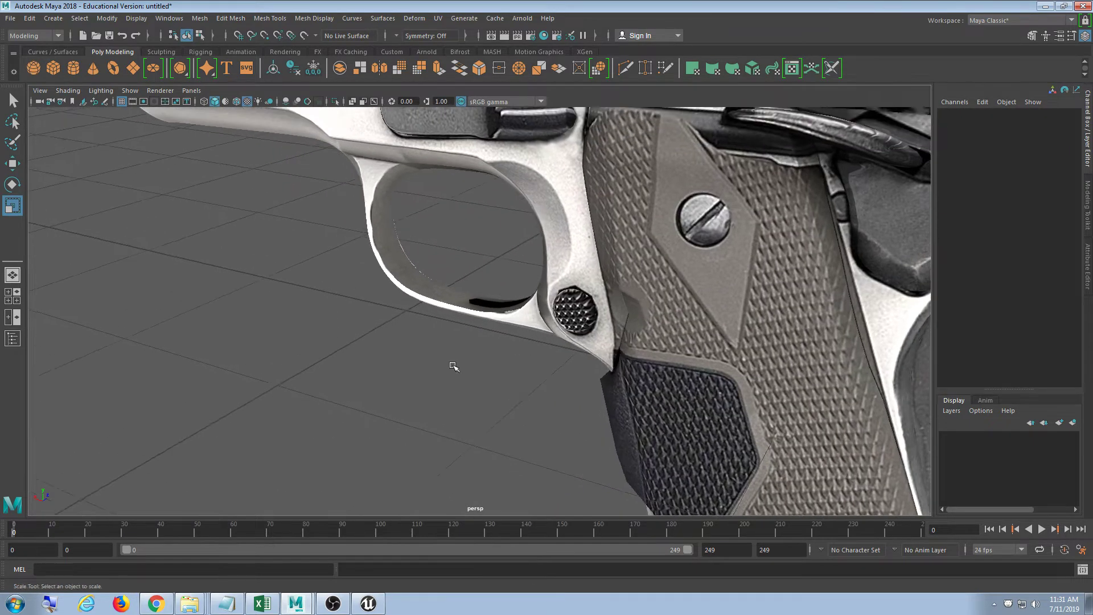
scroll(454, 366, "down", 6)
left_click_drag(481, 359, 435, 319, "alt")
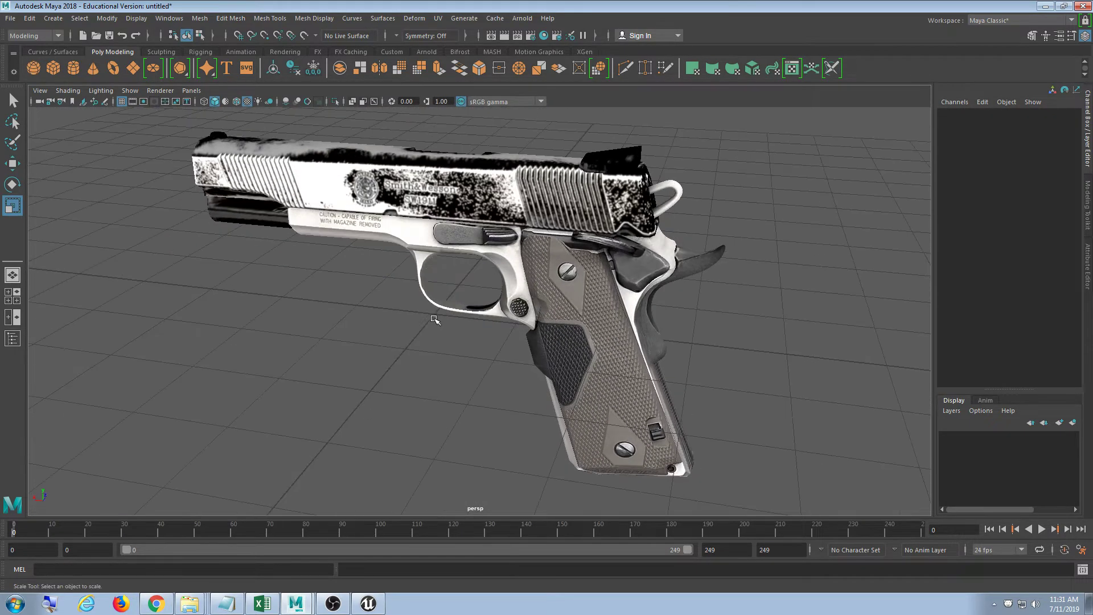
scroll(506, 383, "down", 4)
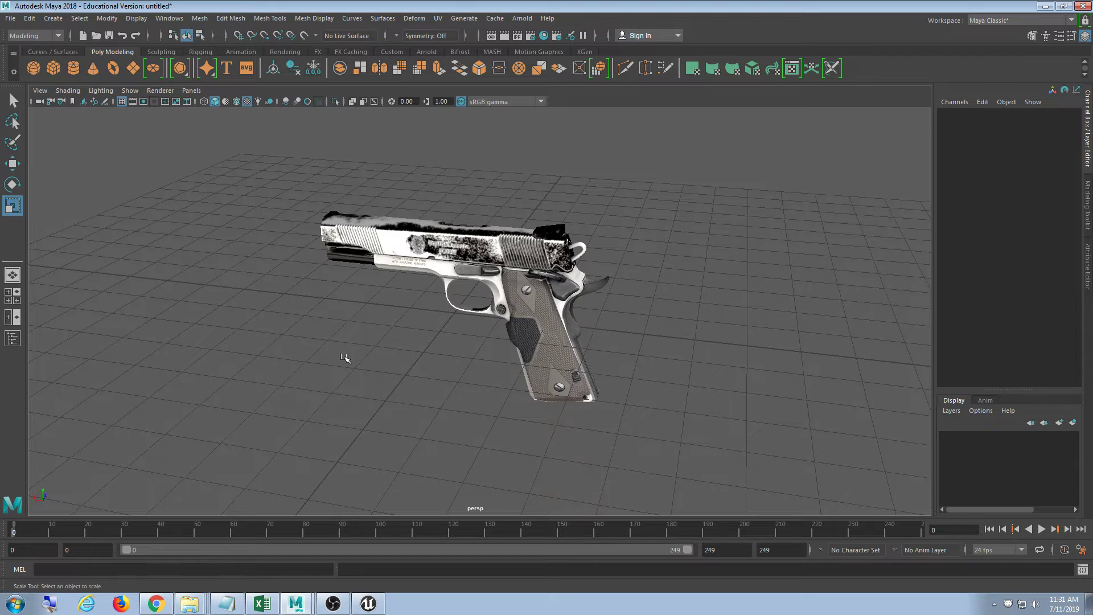
Select both pistol parts and move them along the barrel direction and slightly up, to about X 2.01 and Y 0.09
left_click_drag(344, 357, 512, 402, "alt")
left_click_drag(720, 133, 391, 406)
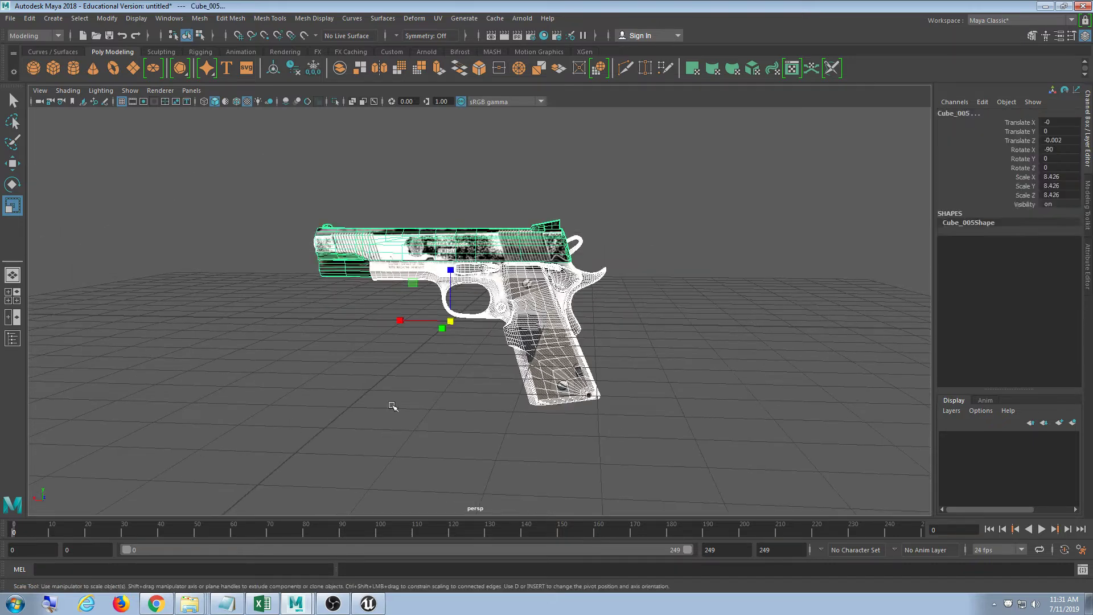
key("w")
middle_click_drag(660, 361, 532, 353)
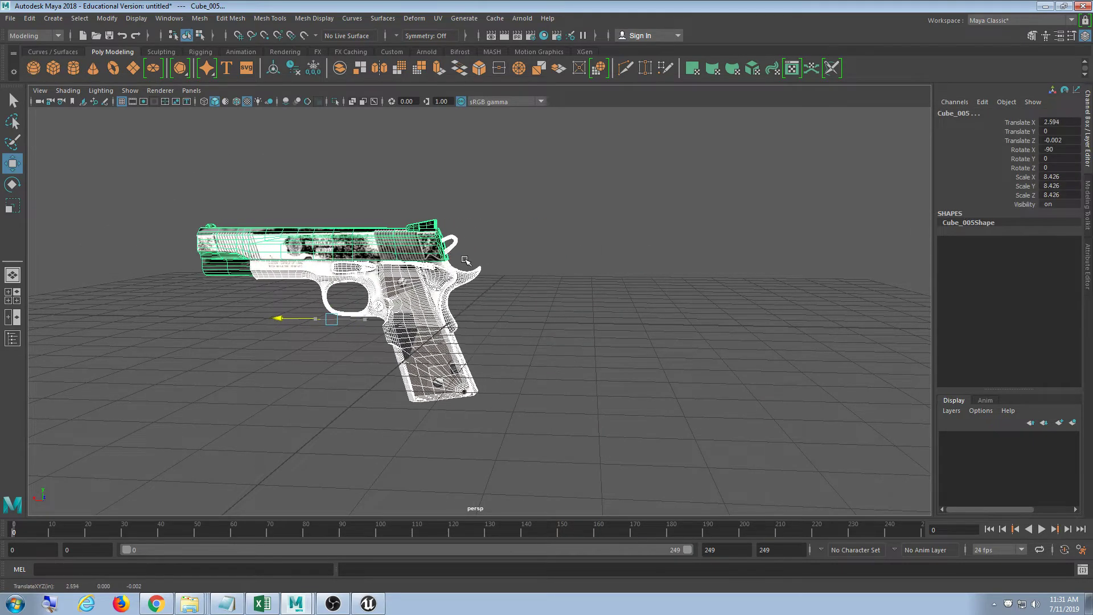
middle_click_drag(466, 260, 481, 267, "shift")
key("ctrl+z")
middle_click_drag(465, 395, 465, 382, "shift")
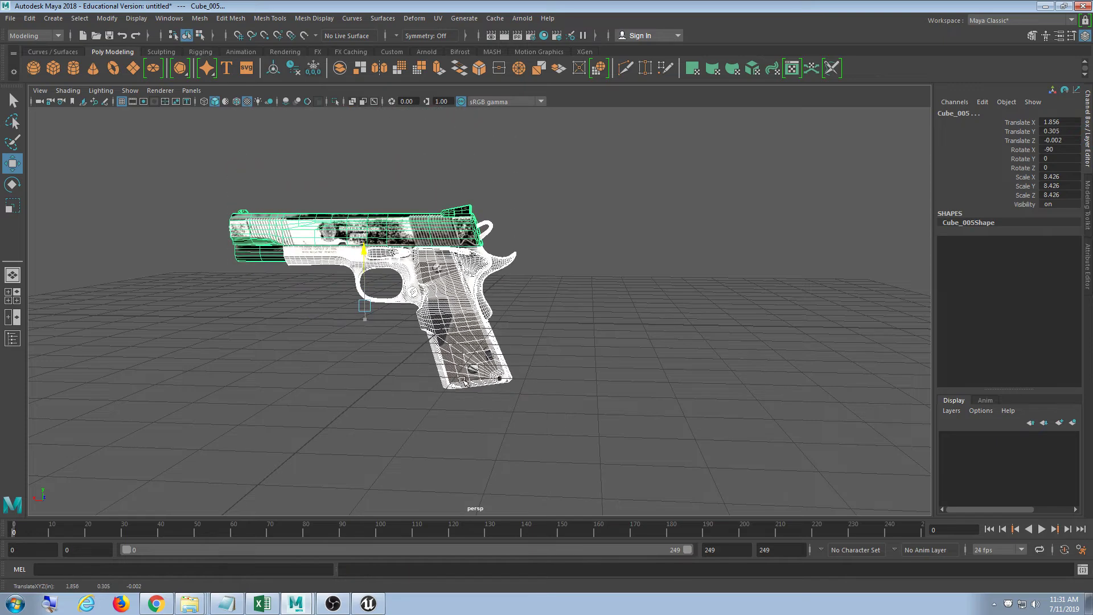
mouse_move(567, 401)
middle_mouse_down("shift")
mouse_move(542, 402)
mouse_move(555, 405)
mouse_move(556, 382)
middle_mouse_up("shift")
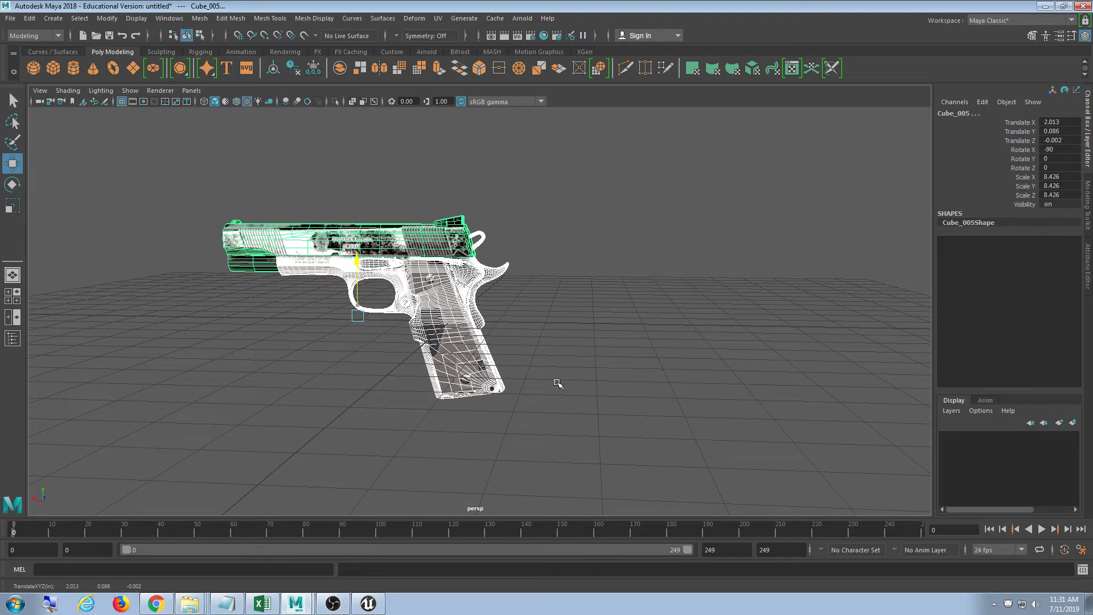
Raise both pistol parts to about Y 0.17, keeping X at about 2.01
left_click_drag(558, 383, 535, 398, "alt")
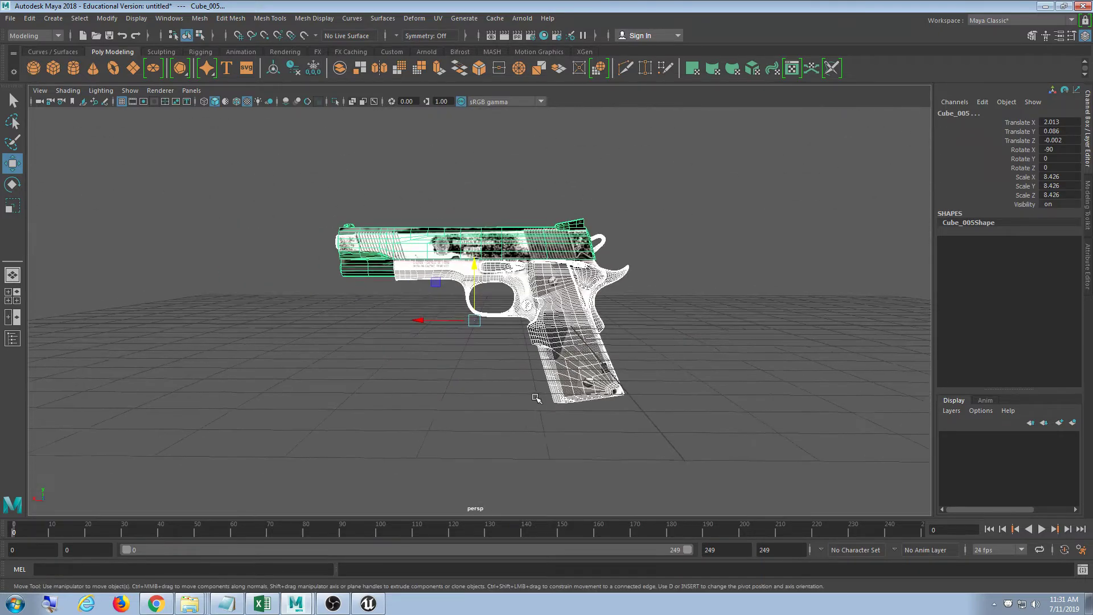
scroll(535, 397, "up", 5)
middle_click_drag(565, 385, 437, 378, "alt")
middle_click_drag(588, 444, 557, 353, "shift")
key("ctrl+z")
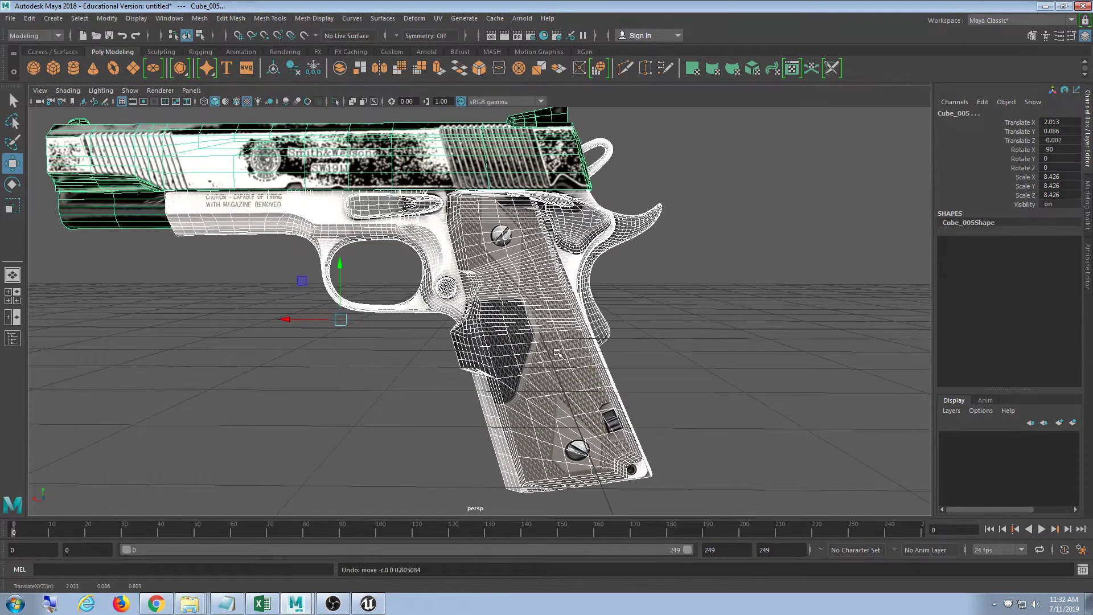
mouse_move(339, 266)
left_mouse_down()
mouse_move(340, 215)
mouse_move(340, 255)
left_mouse_up()
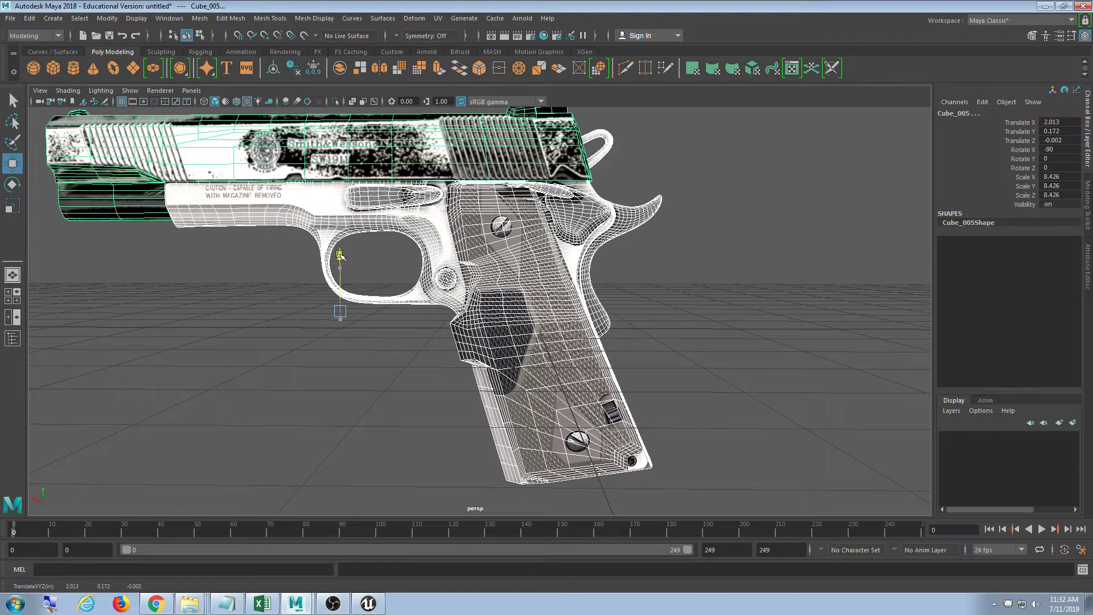
scroll(459, 326, "down", 5)
left_click_drag(520, 313, 390, 319, "alt")
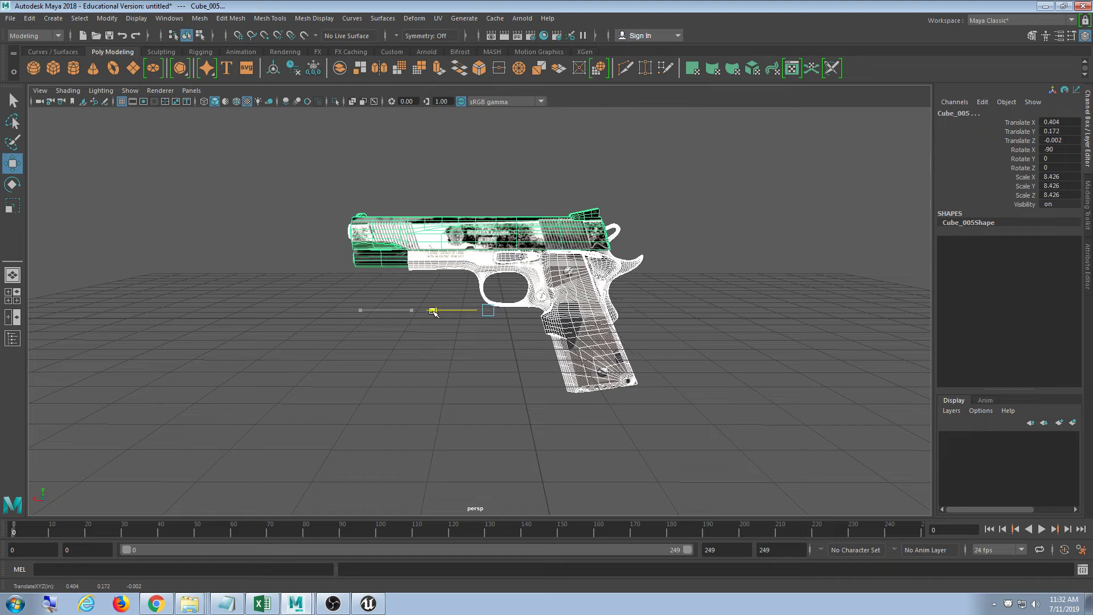
key("ctrl+z")
Show the four-view layout, switch all four views to wireframe, and frame the pistol in each of them
left_click_drag(626, 413, 455, 397, "alt")
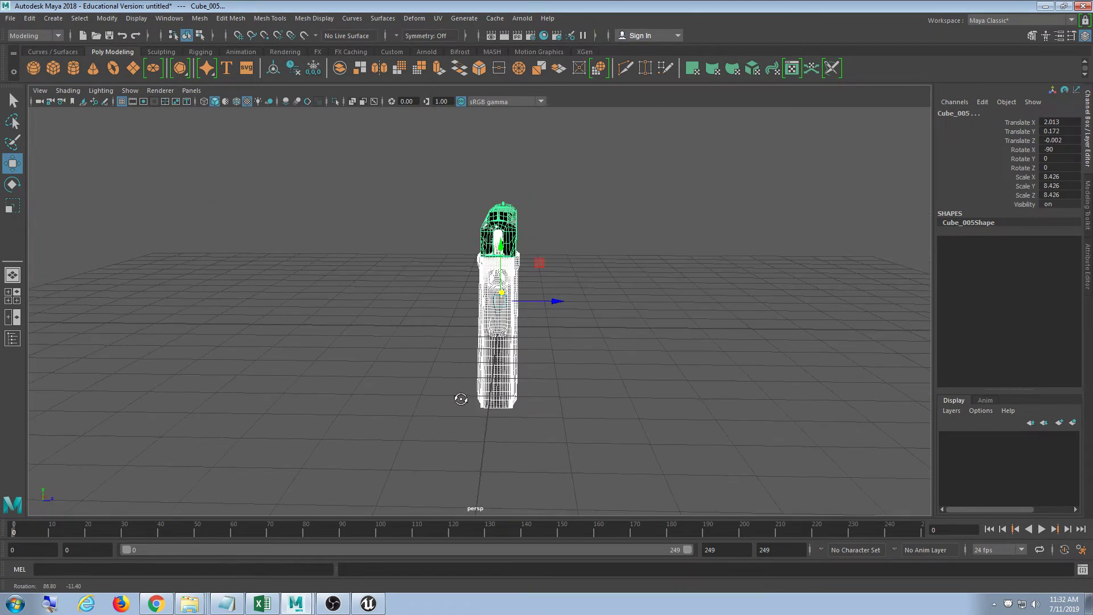
key("space")
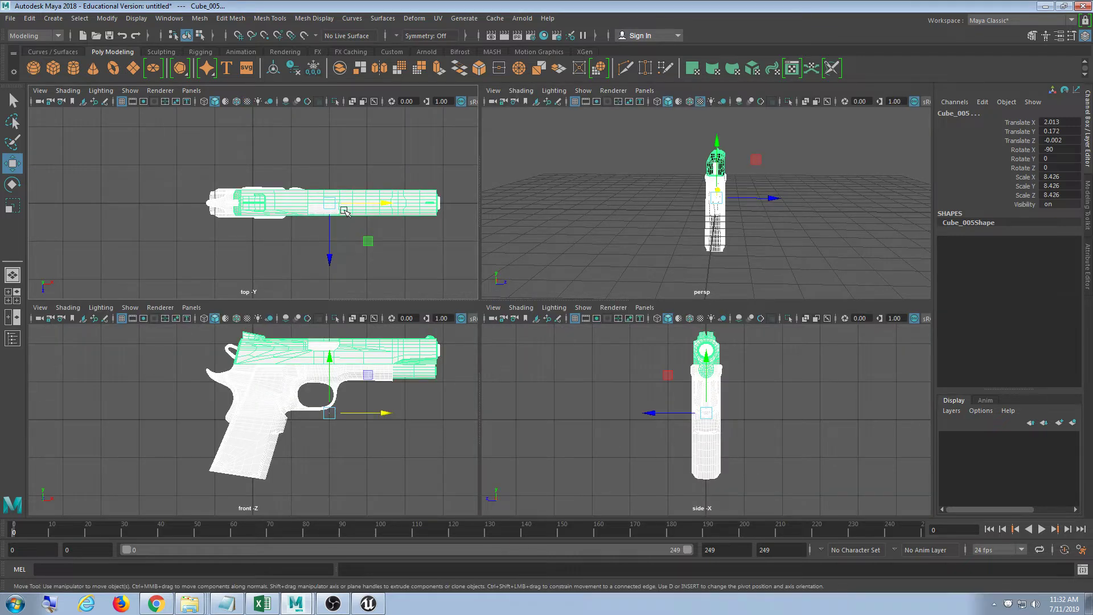
key("4")
key("4")
key("4")
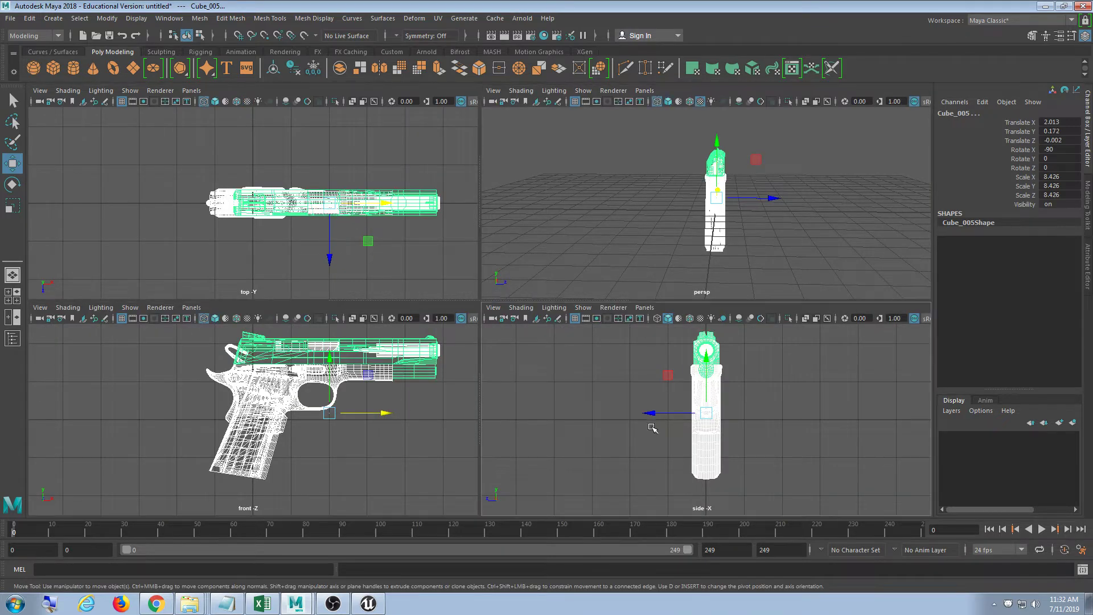
key("4")
key("f")
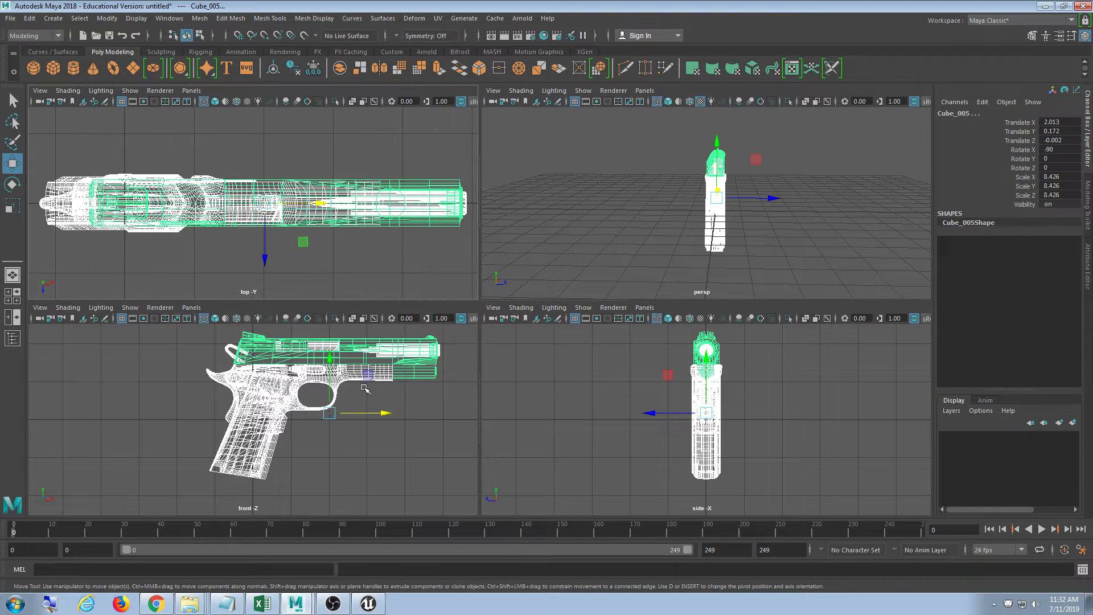
key("f")
key("f")
key("f")
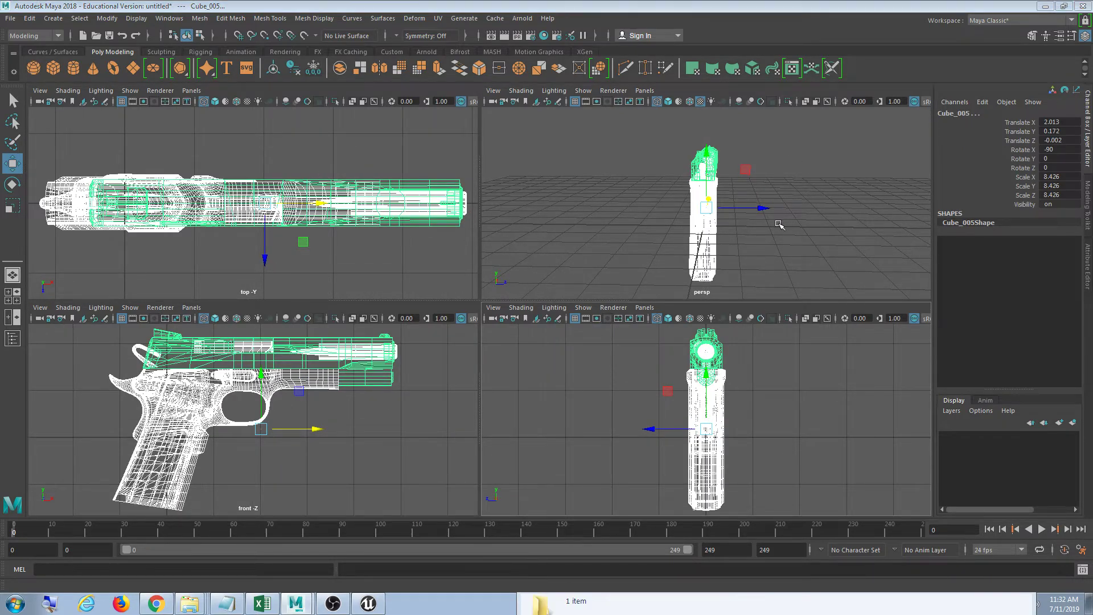
Return to the single perspective view, deselect the pistol, and examine its wireframe around the trigger guard and grip
key("space")
left_click_drag(629, 300, 764, 292, "alt")
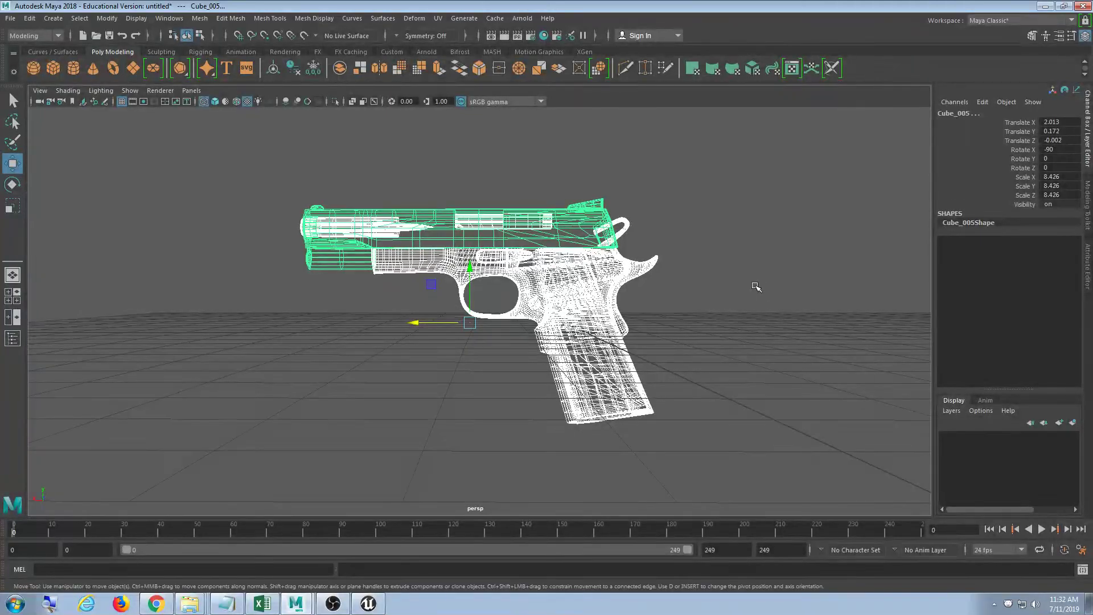
left_click(719, 319)
left_click_drag(607, 340, 480, 340, "alt")
scroll(575, 348, "up", 5)
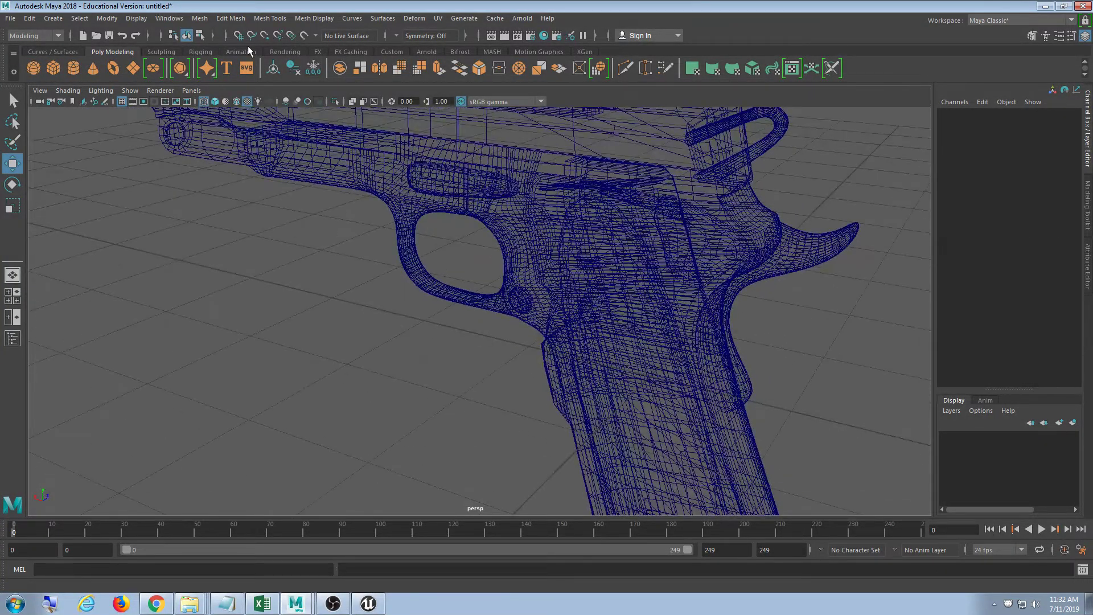
Start the Joint tool and hide polygons in the perspective view so that only the grid is displayed
left_click(240, 52)
left_click(207, 52)
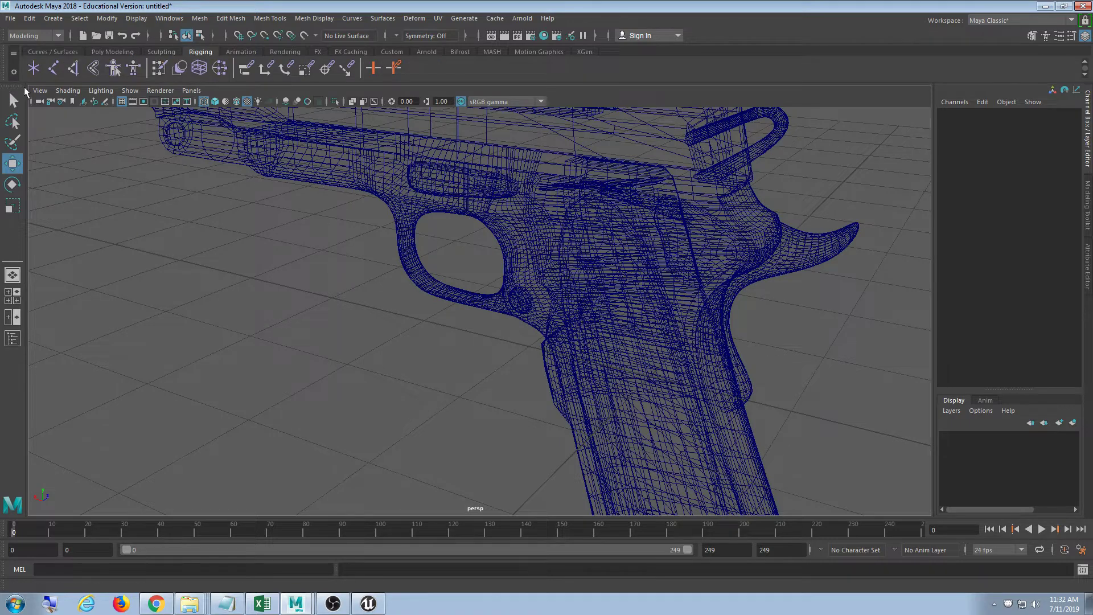
left_click(53, 68)
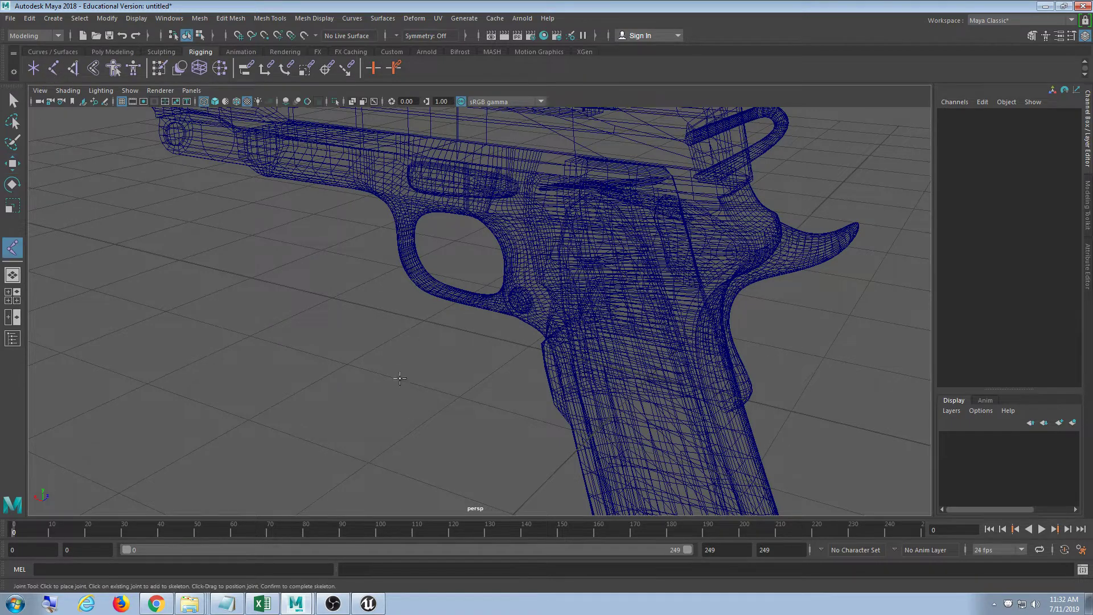
left_click_drag(492, 391, 587, 374, "alt")
left_click_drag(538, 391, 484, 342, "alt")
left_click(130, 90)
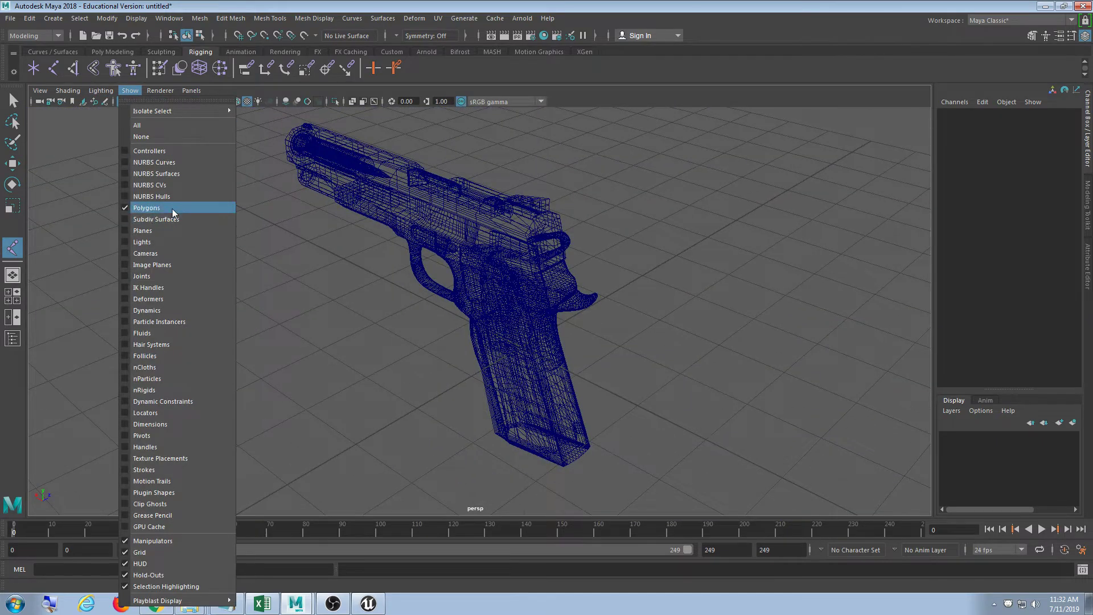
left_click(170, 208)
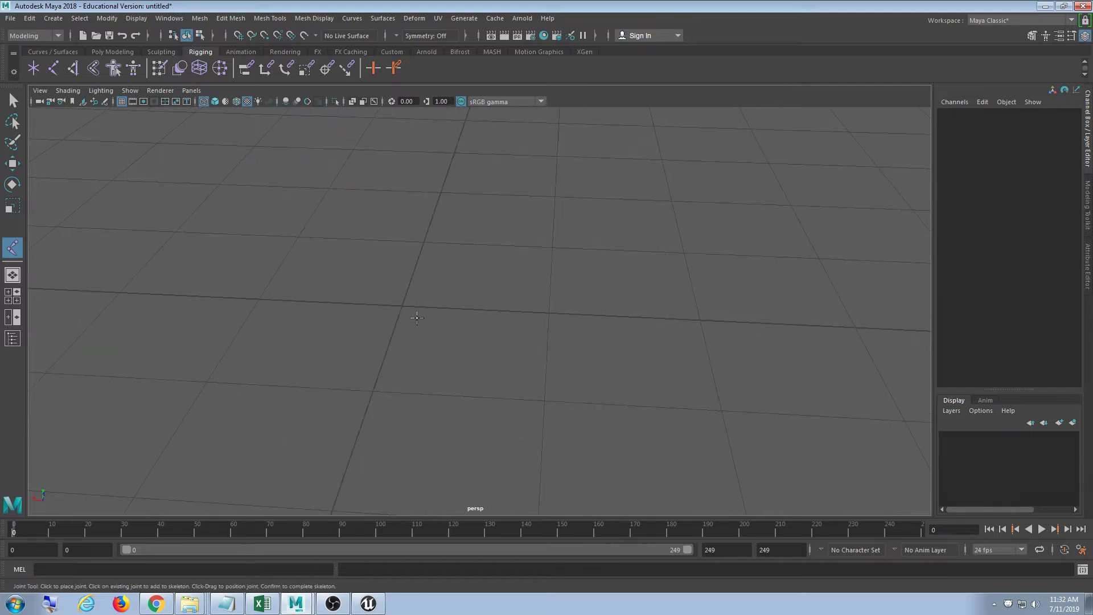
Place a joint snapped to the grid origin and show the polygons again in the perspective view
key("x")
left_click(399, 303)
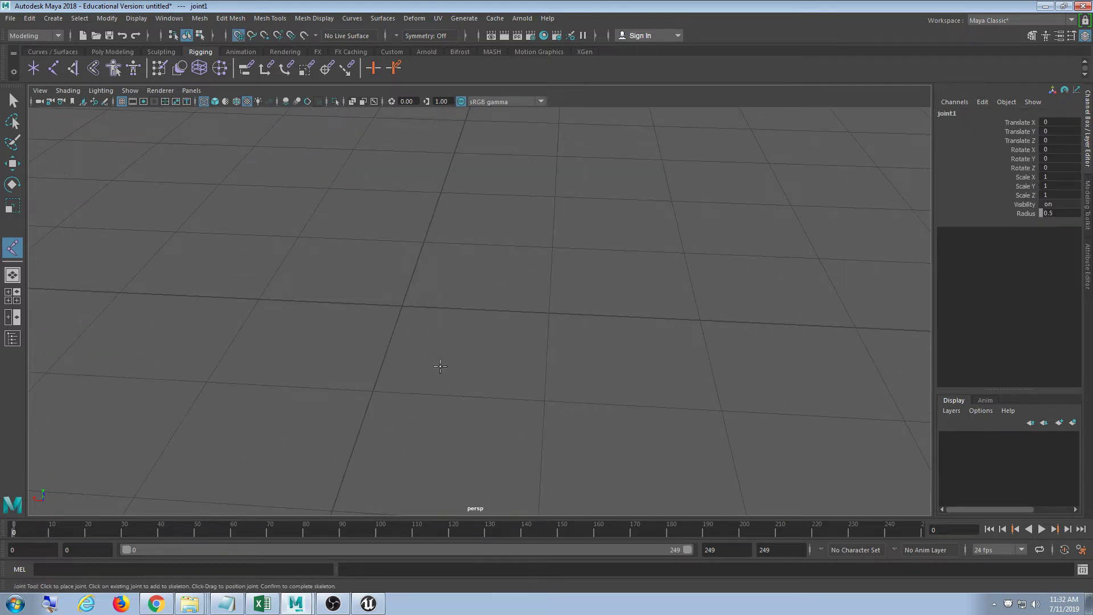
left_click(130, 89)
left_click(136, 129)
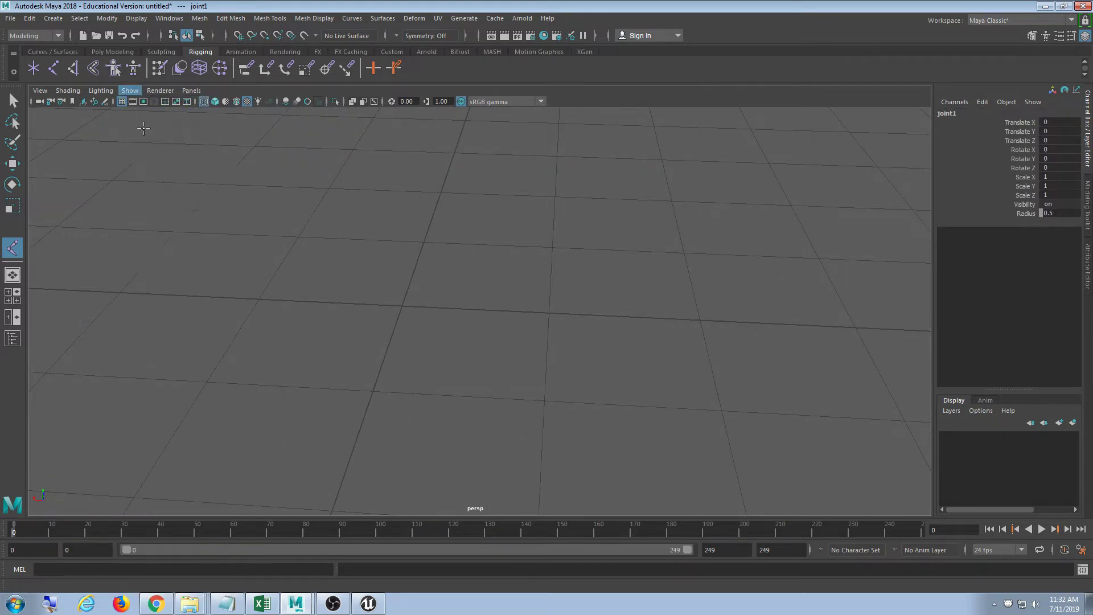
mouse_move(478, 301)
left_mouse_down("alt")
mouse_move(452, 300)
mouse_move(466, 303)
left_mouse_up("alt")
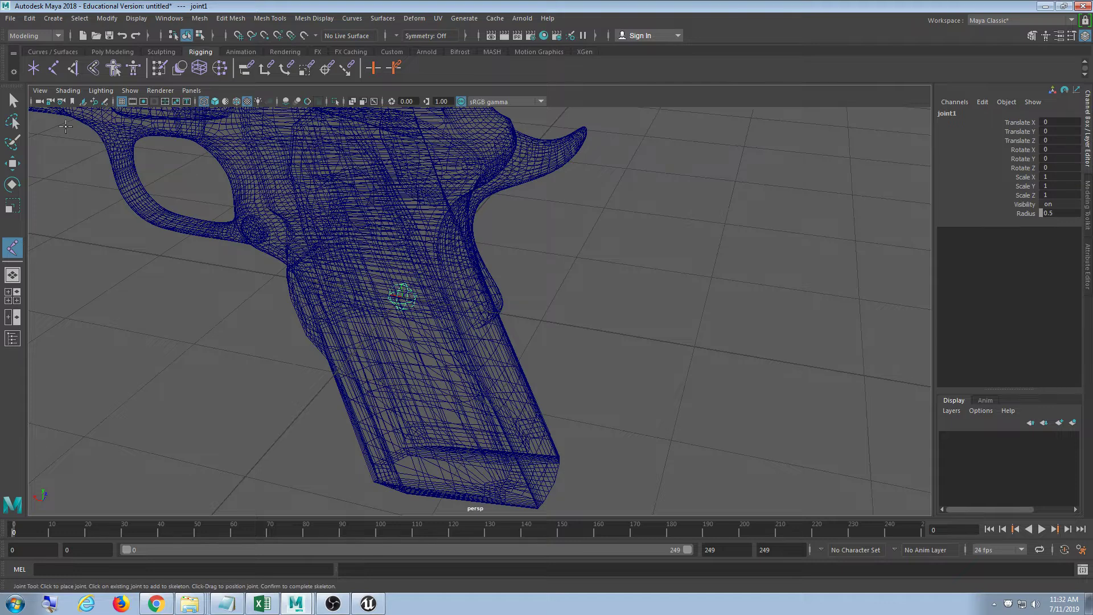
Bind the frame and slide meshes to the origin joint using Joint hierarchy, Closest distance and Classic linear skinning
key("w")
scroll(225, 285, "down", 5)
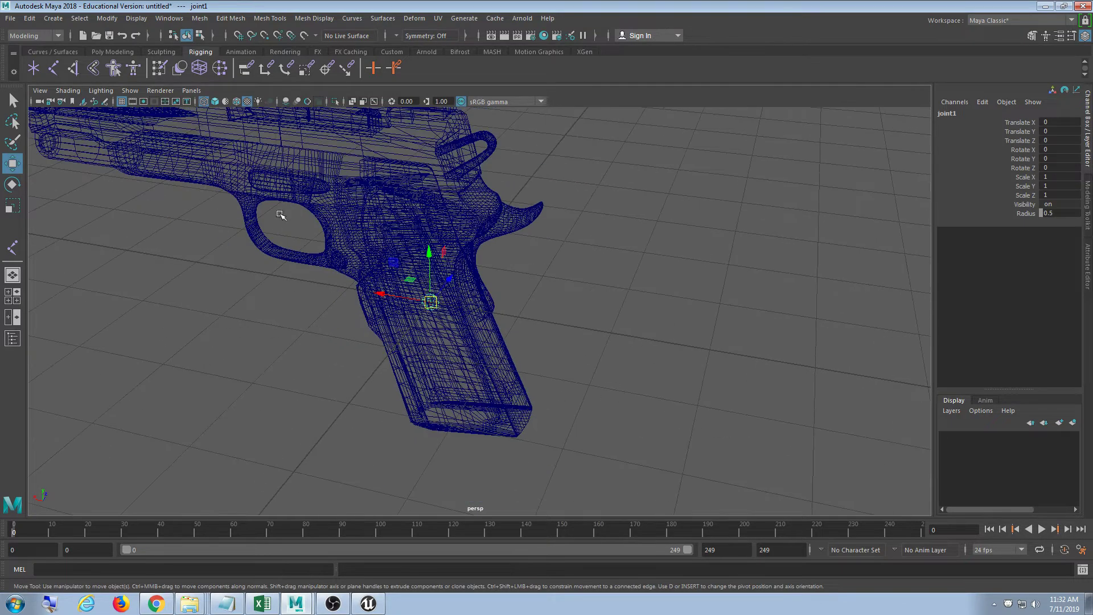
left_click(272, 131)
left_click(449, 365)
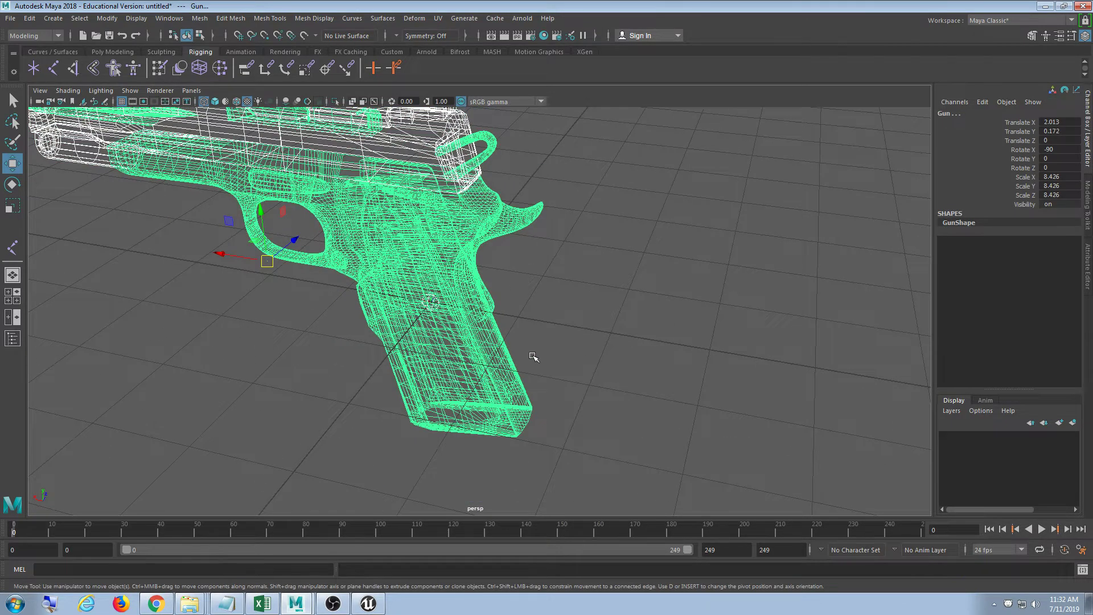
left_click(563, 298)
left_click_drag(538, 140, 310, 212)
left_click_drag(622, 244, 345, 394)
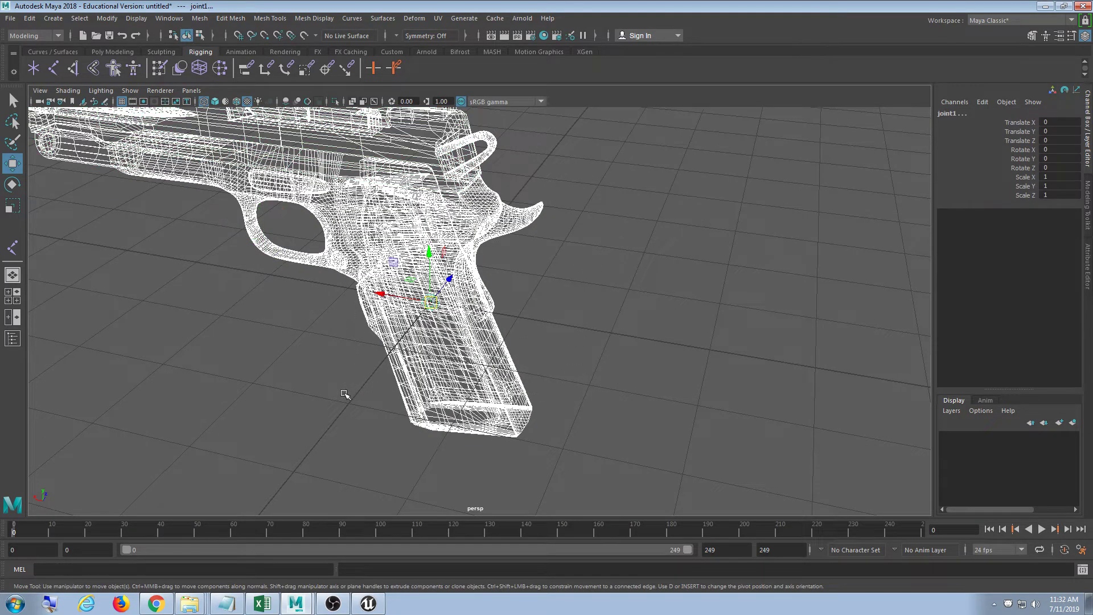
left_click(36, 36)
left_click(30, 59)
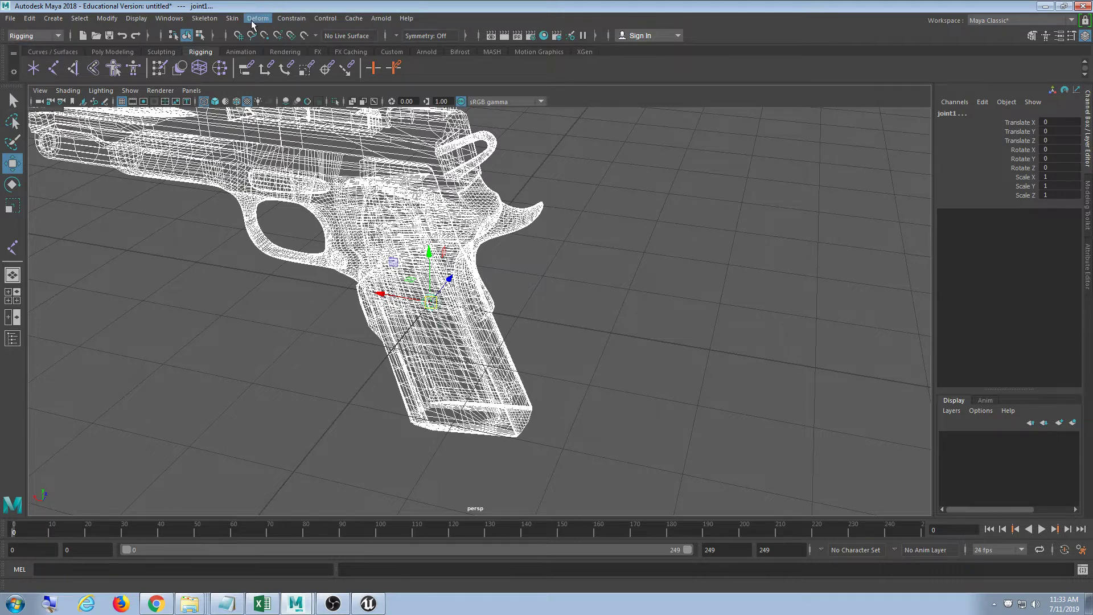
left_click(232, 18)
left_click(379, 47)
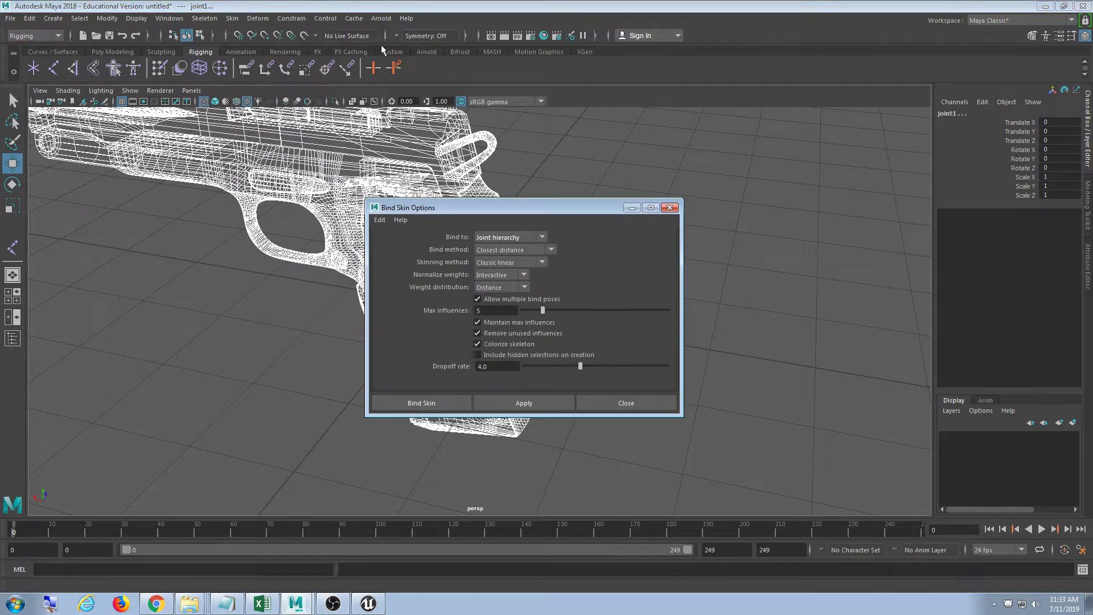
left_click(549, 403)
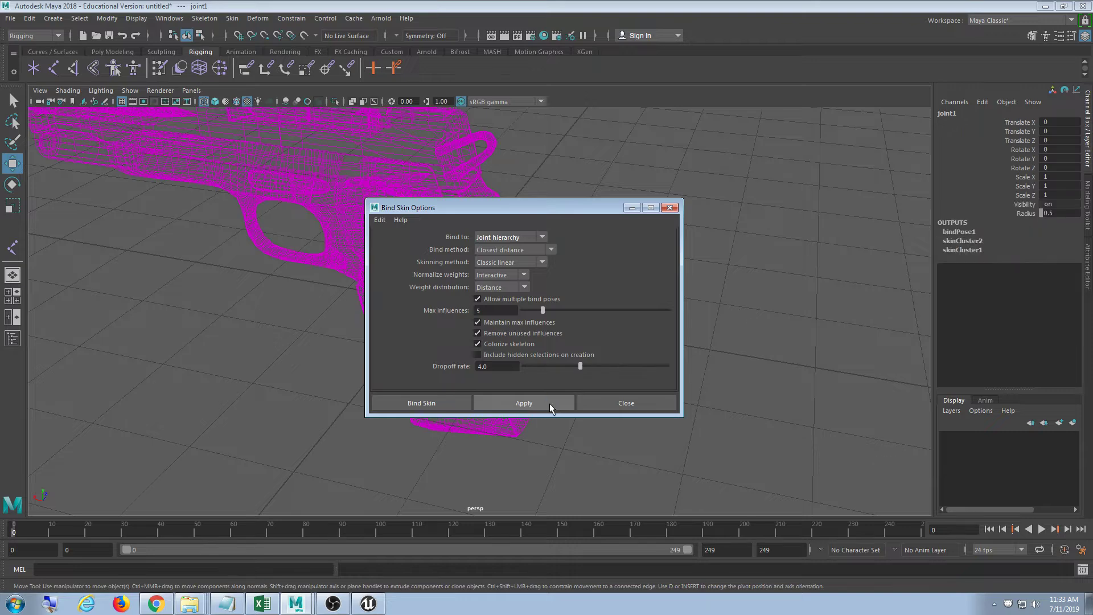
left_click(616, 402)
Test the binding by moving the origin joint, and undo the move
scroll(513, 370, "down", 4)
left_click(520, 344)
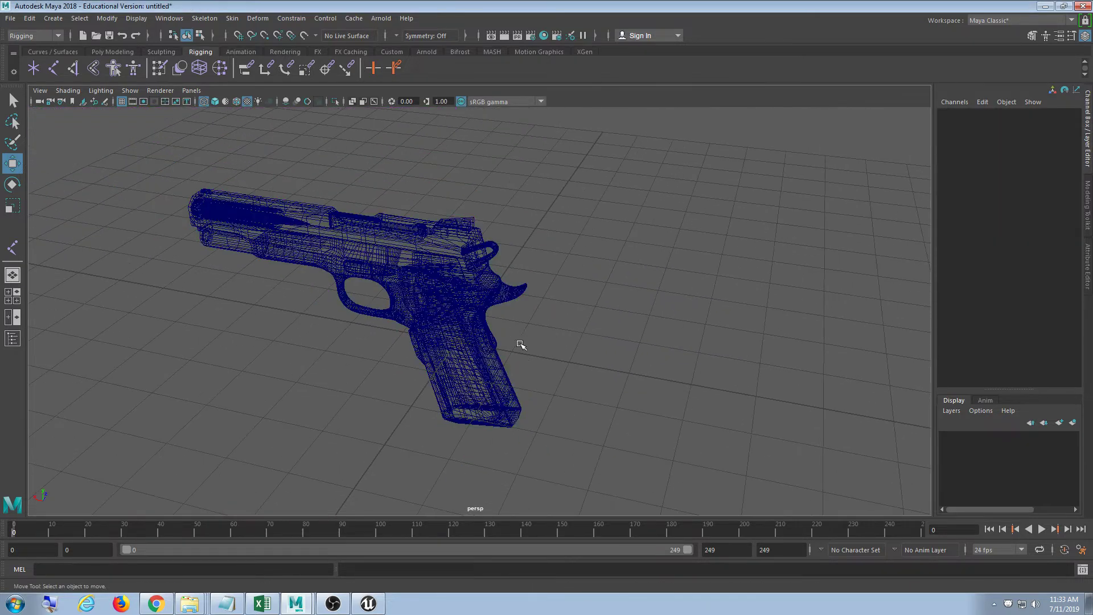
left_click_drag(441, 327, 458, 244)
key("ctrl+z")
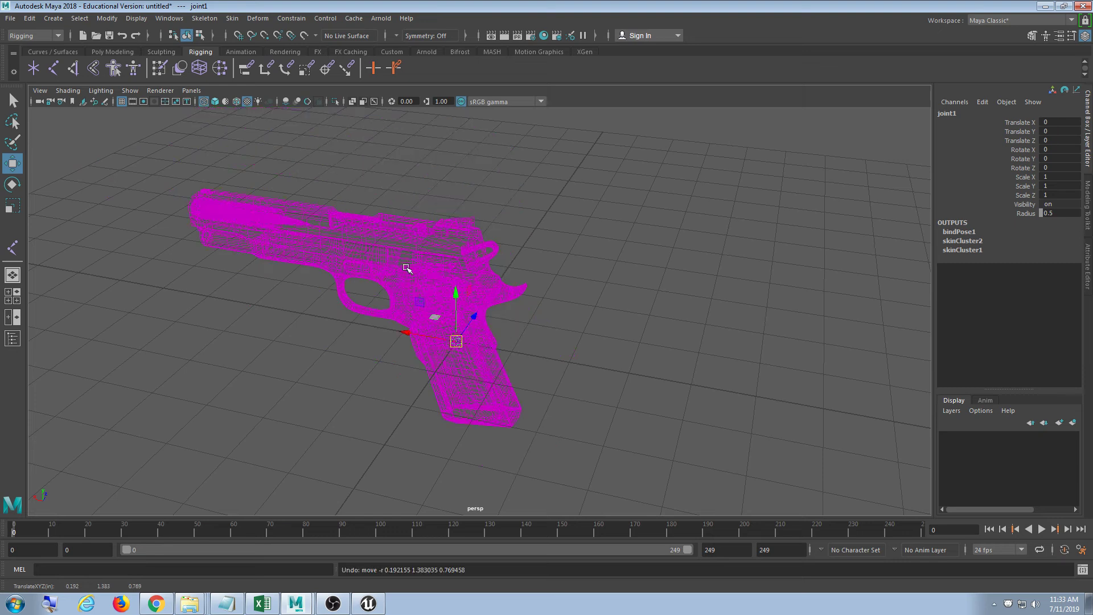
Rename the joint at the origin as root and deselect it
left_click(575, 342)
left_click_drag(505, 304, 439, 387)
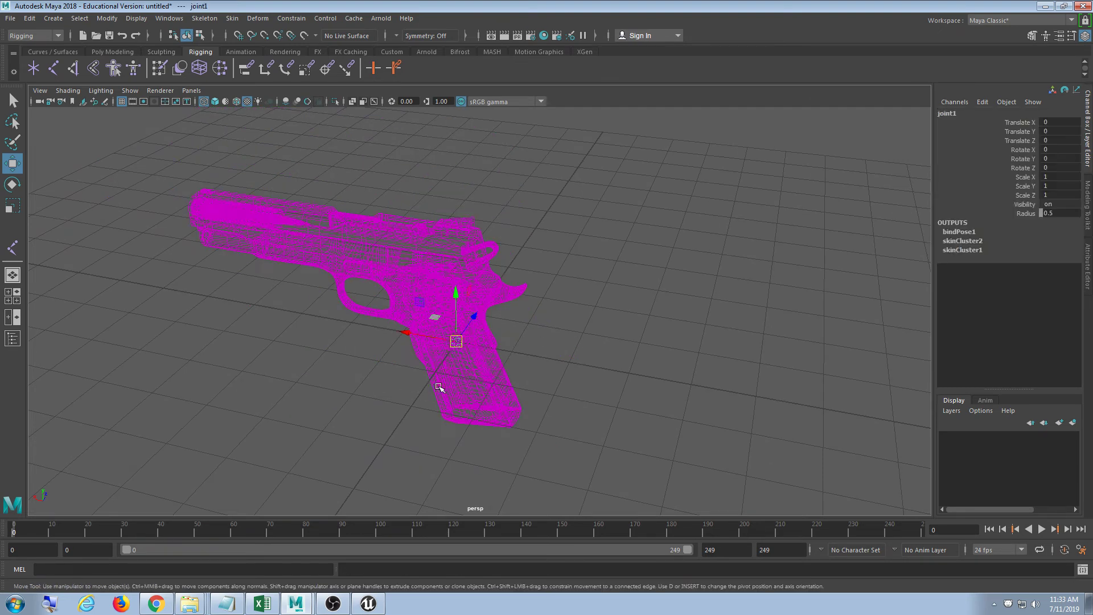
left_click(975, 114)
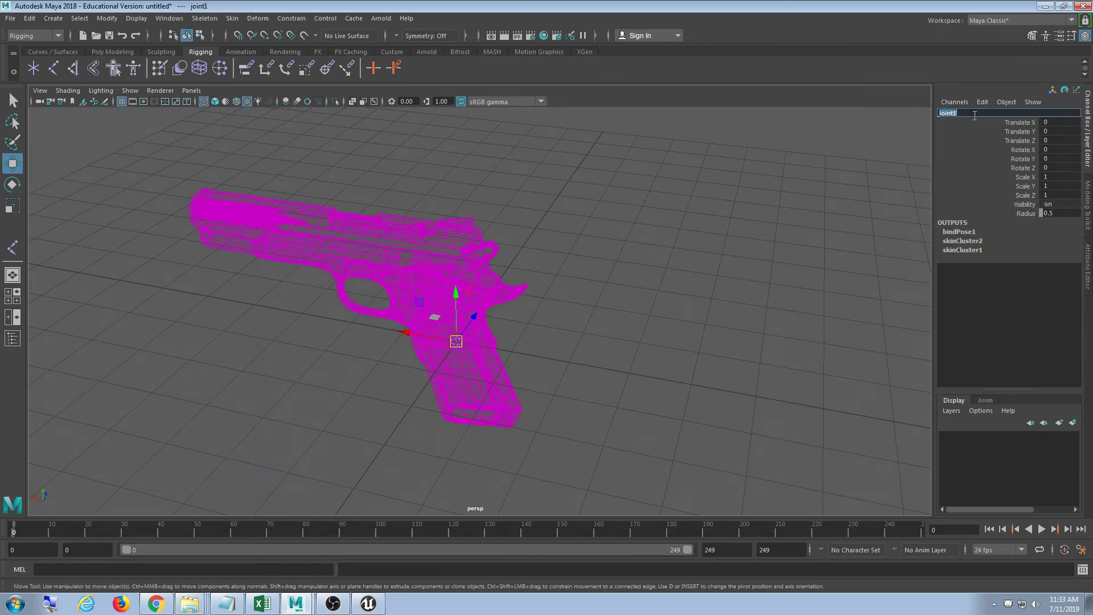
type("root")
key("Return")
left_click(592, 321)
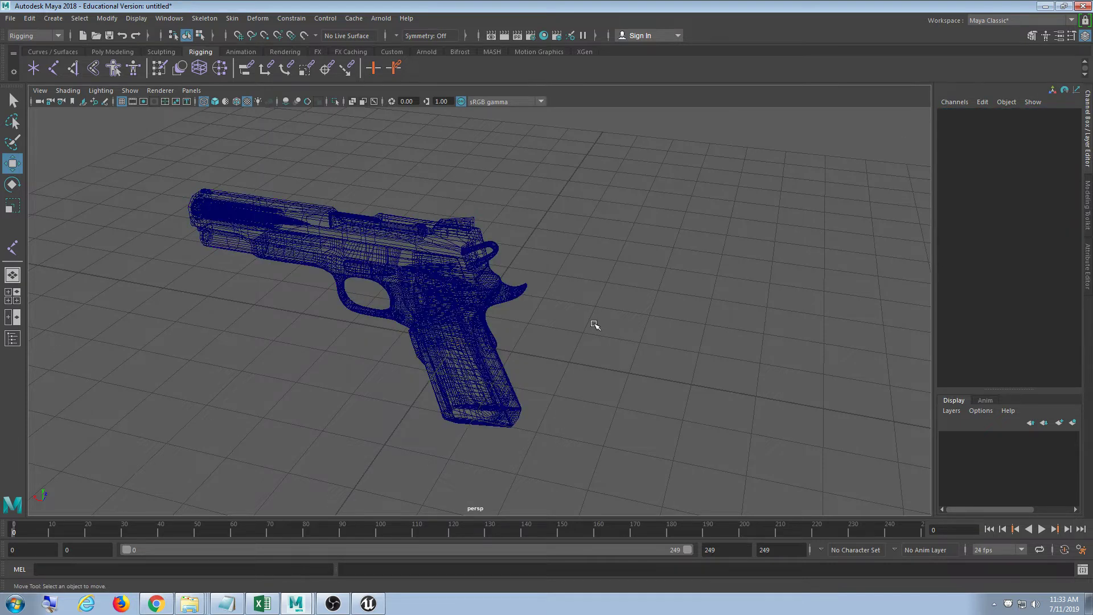
left_click(10, 18)
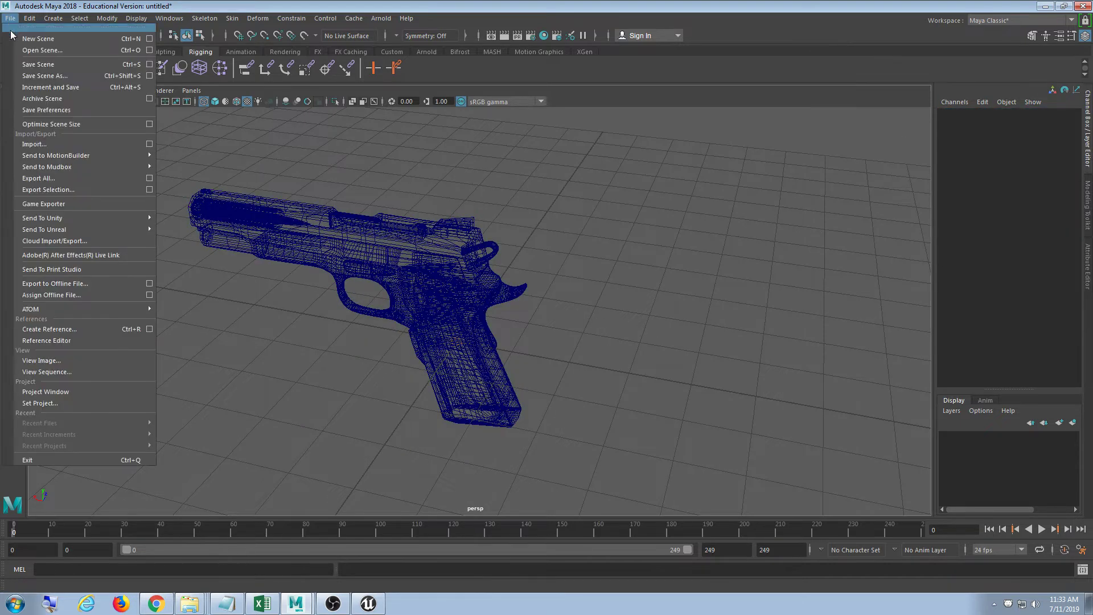
left_click(48, 73)
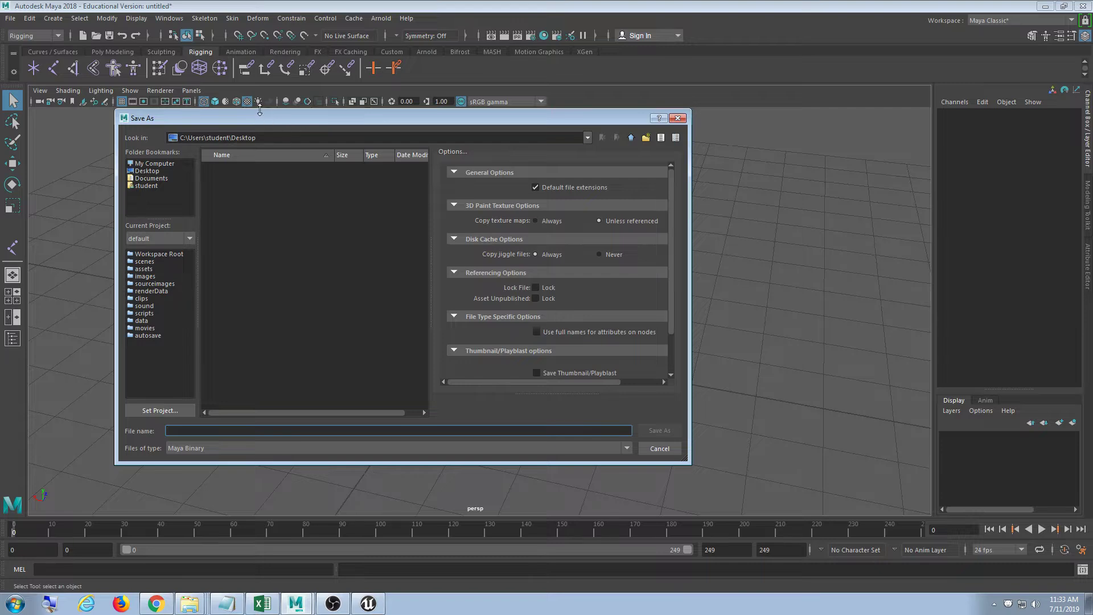
left_click_drag(250, 109, 526, 121)
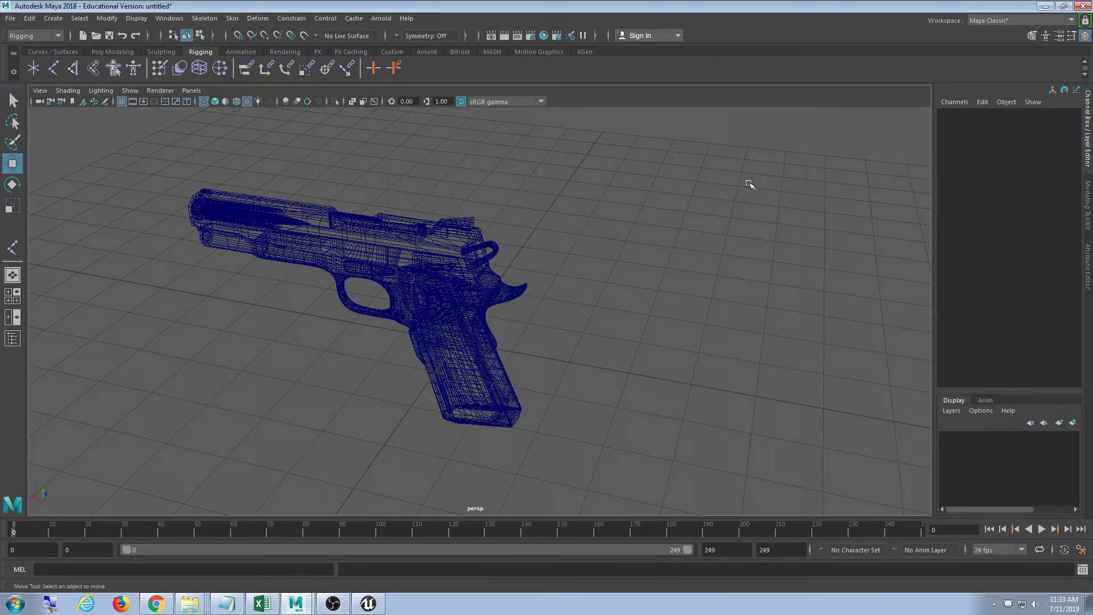
left_click_drag(747, 185, 476, 274, "alt")
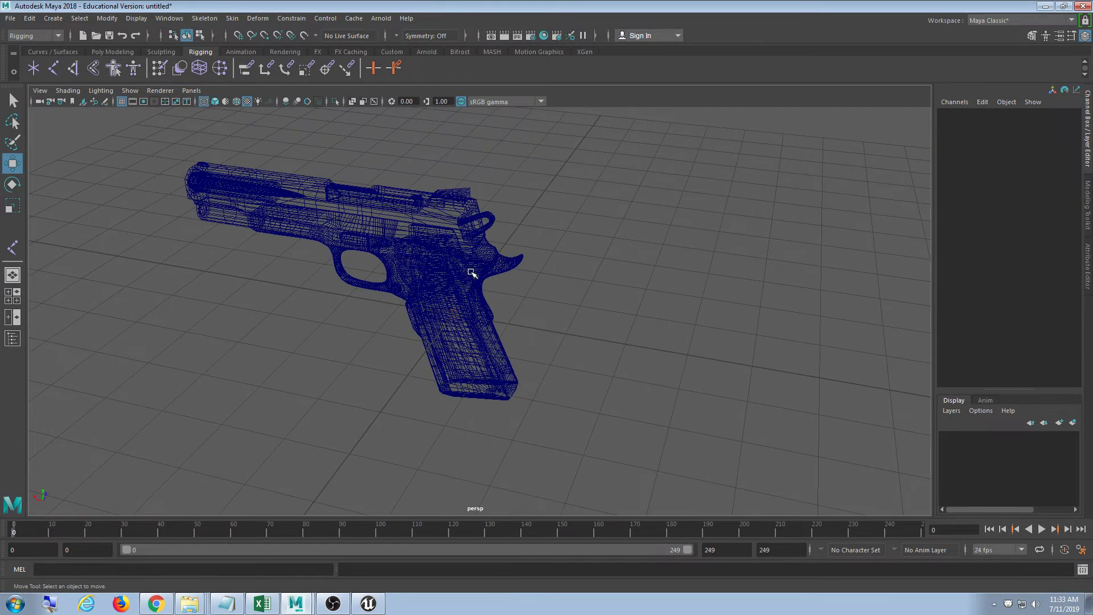
key("w")
left_click_drag(439, 369, 610, 276, "alt")
mouse_move(600, 368)
left_mouse_down("alt")
mouse_move(561, 370)
mouse_move(588, 358)
mouse_move(589, 368)
left_mouse_up("alt")
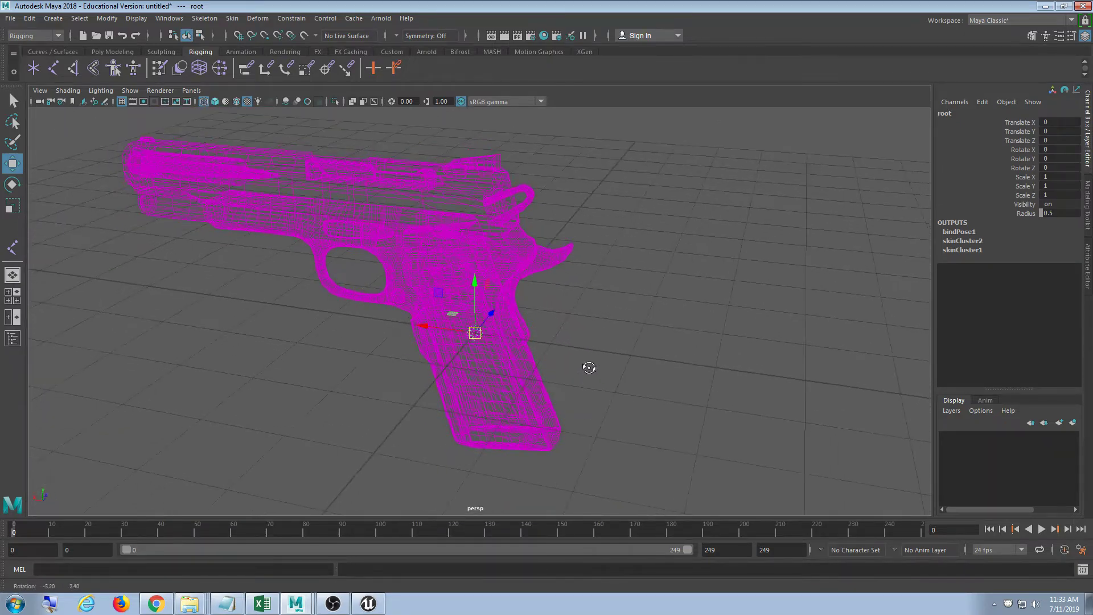
left_click(560, 370)
left_click_drag(500, 349, 481, 329, "alt")
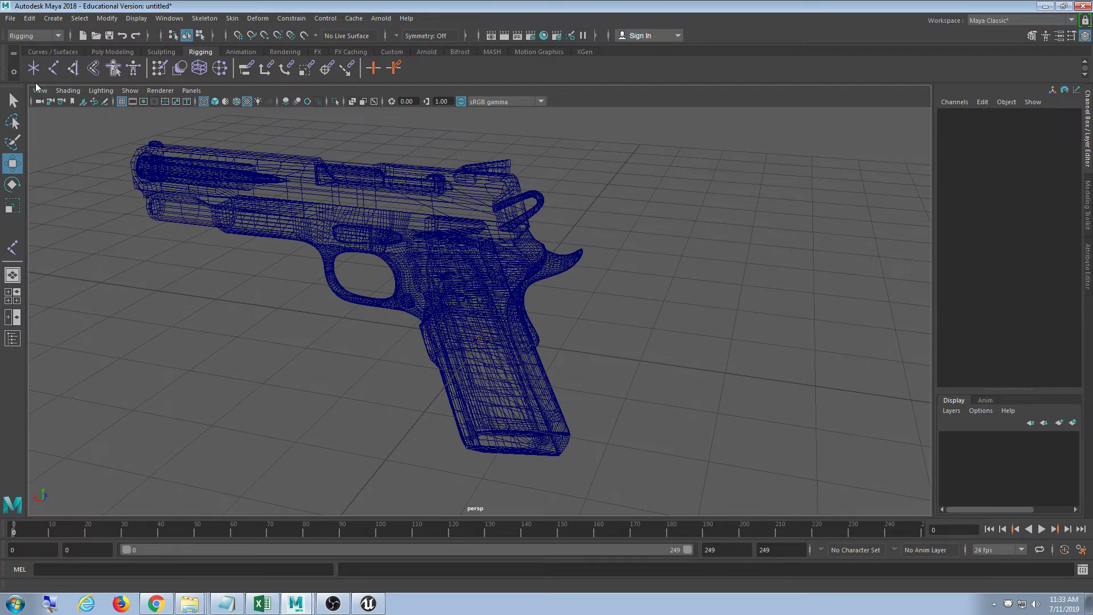
Place a new joint on the grid below the trigger guard, snapped to X 2, Y 0, Z 0
left_click(54, 68)
middle_click_drag(485, 421, 540, 411, "alt")
scroll(489, 417, "up", 4)
middle_click_drag(462, 395, 488, 400, "alt")
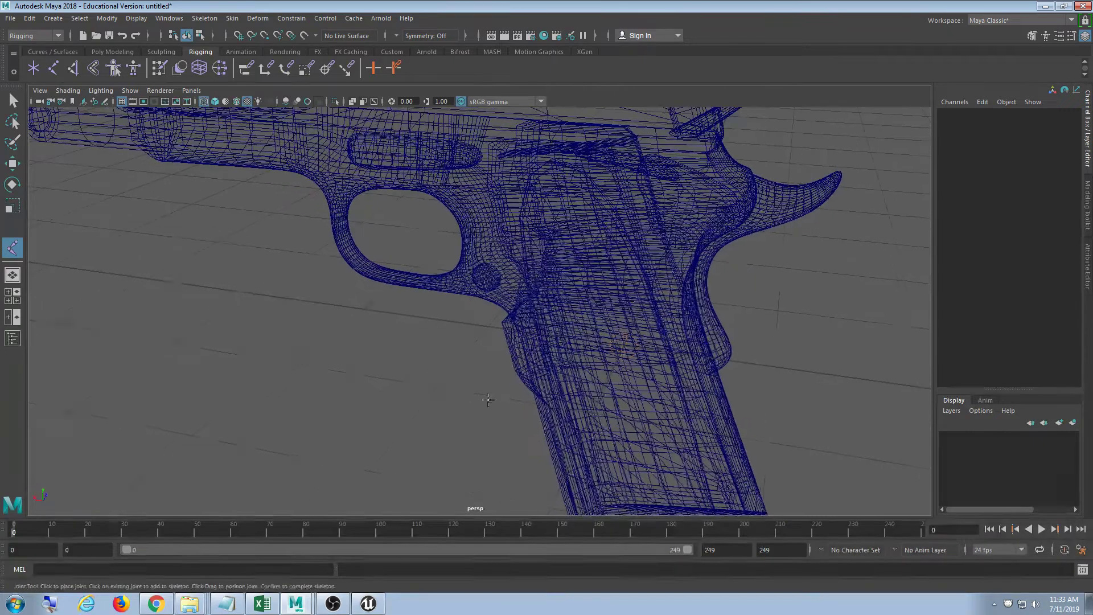
left_click(364, 309)
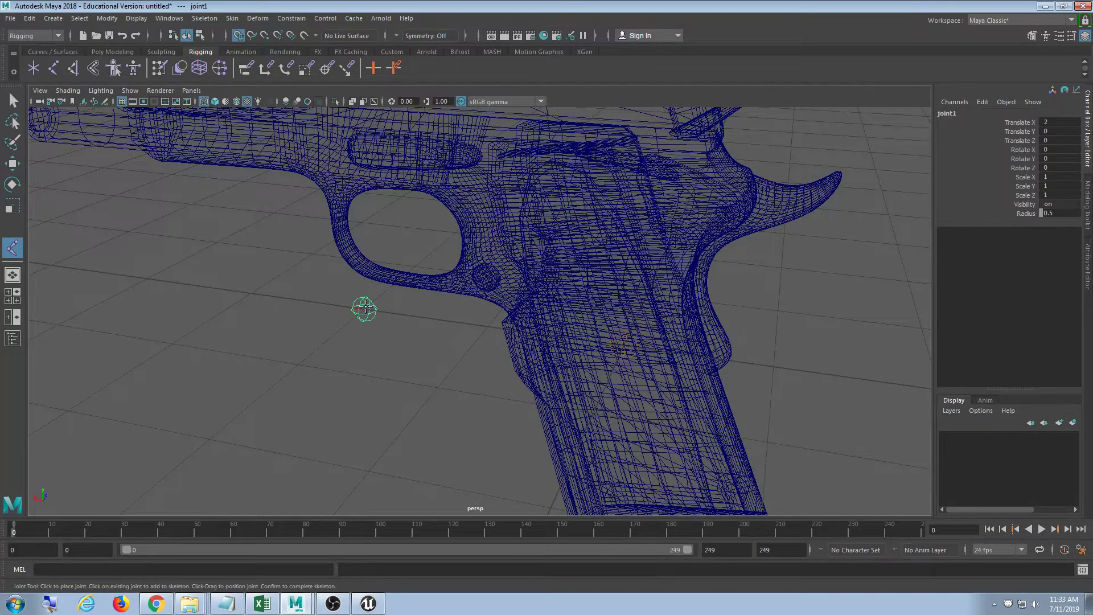
Move the new joint up into the top of the trigger guard, at about X 1.58 and Y 0.98
key("w")
left_click_drag(487, 390, 410, 369, "alt")
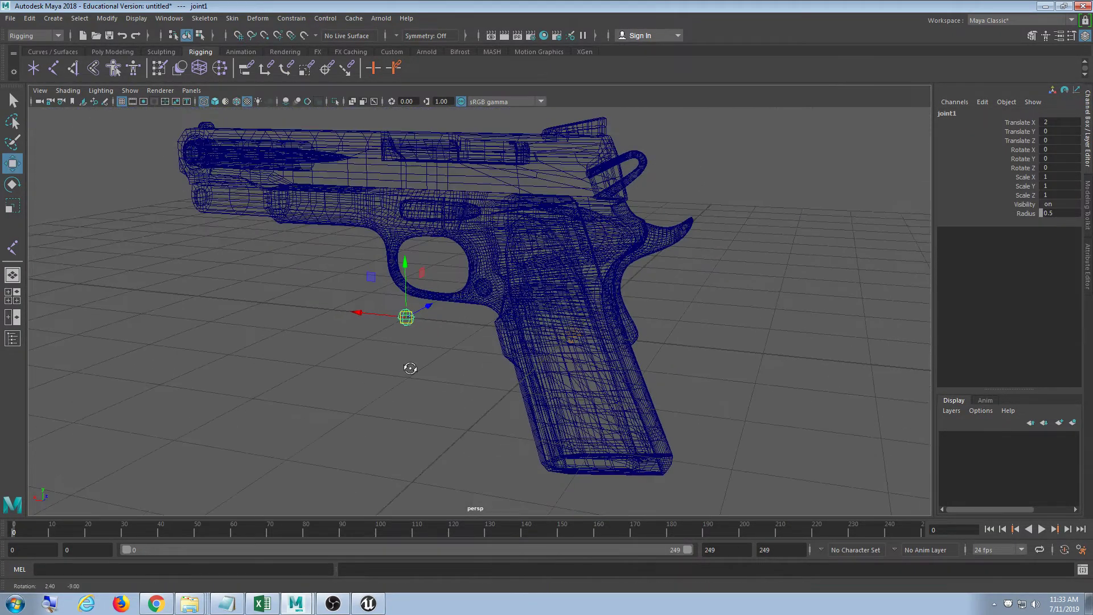
left_click_drag(401, 263, 393, 195)
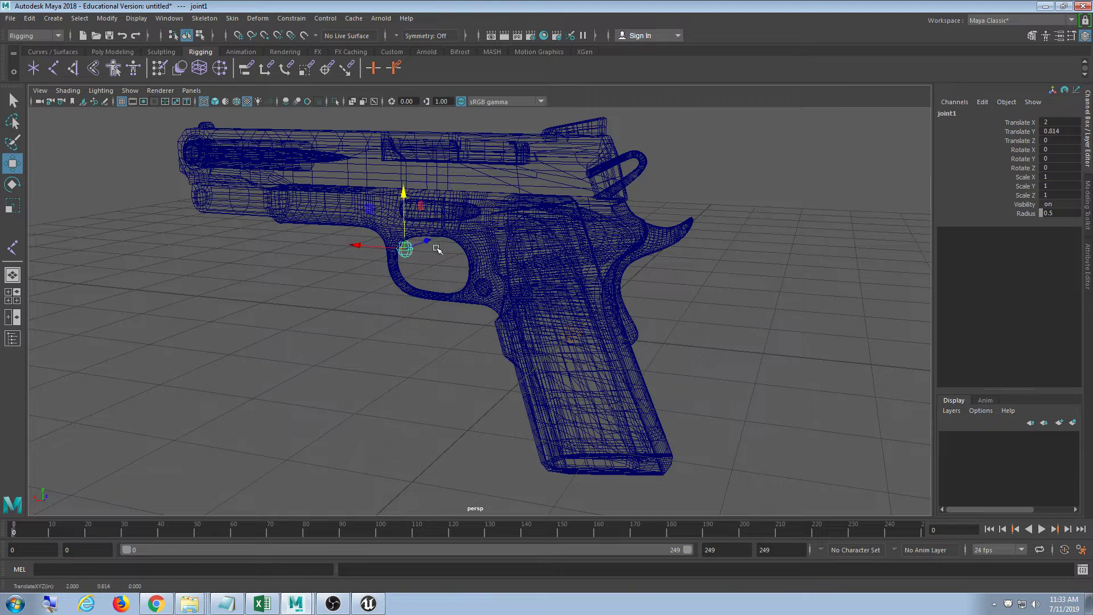
left_click_drag(355, 246, 391, 246)
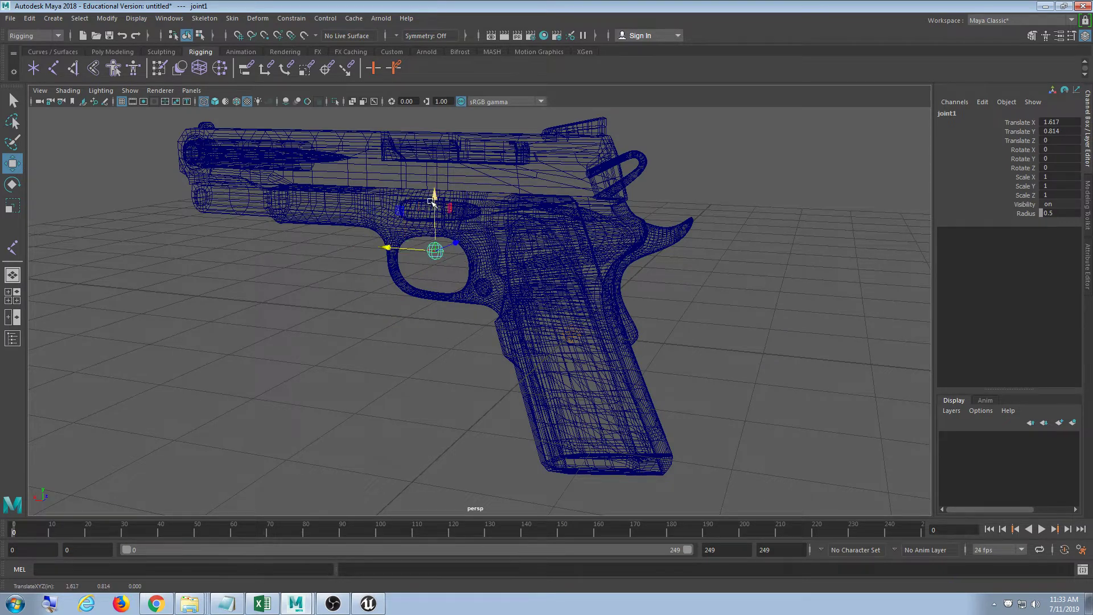
left_click_drag(432, 202, 433, 188)
left_click_drag(385, 233, 388, 234)
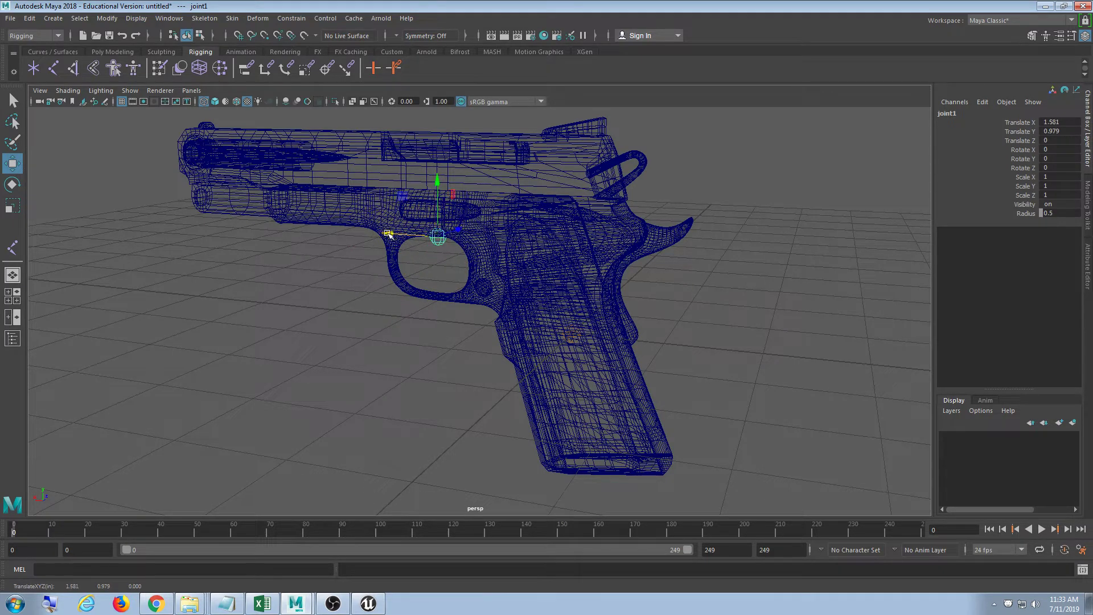
Rename the joint in the trigger guard as trigger and deselect it
left_click(973, 116)
type("trig")
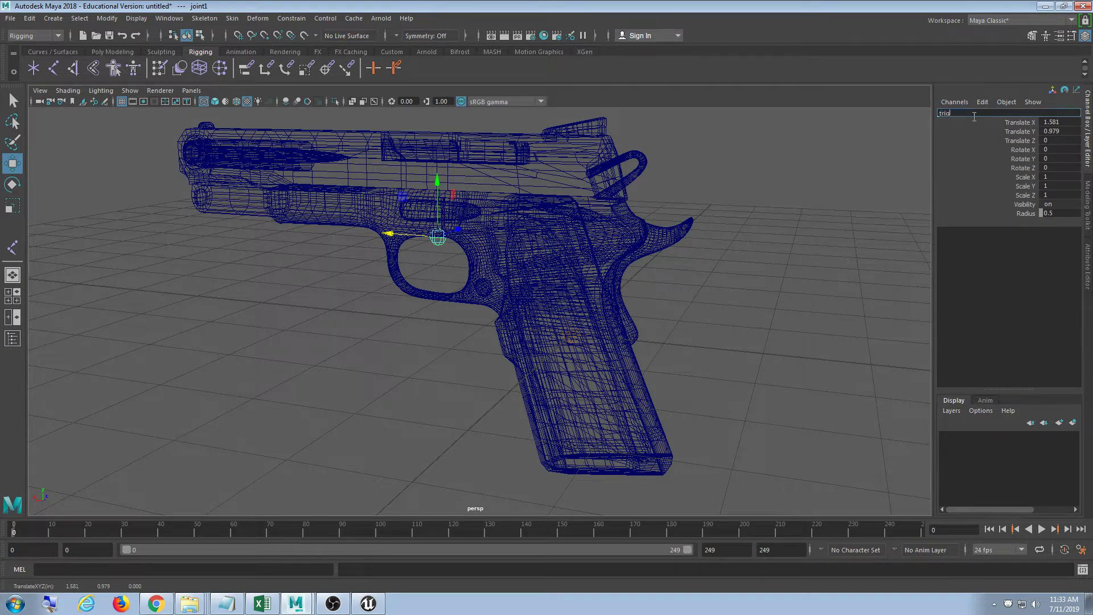
type("ger")
key("Return")
left_click(685, 311)
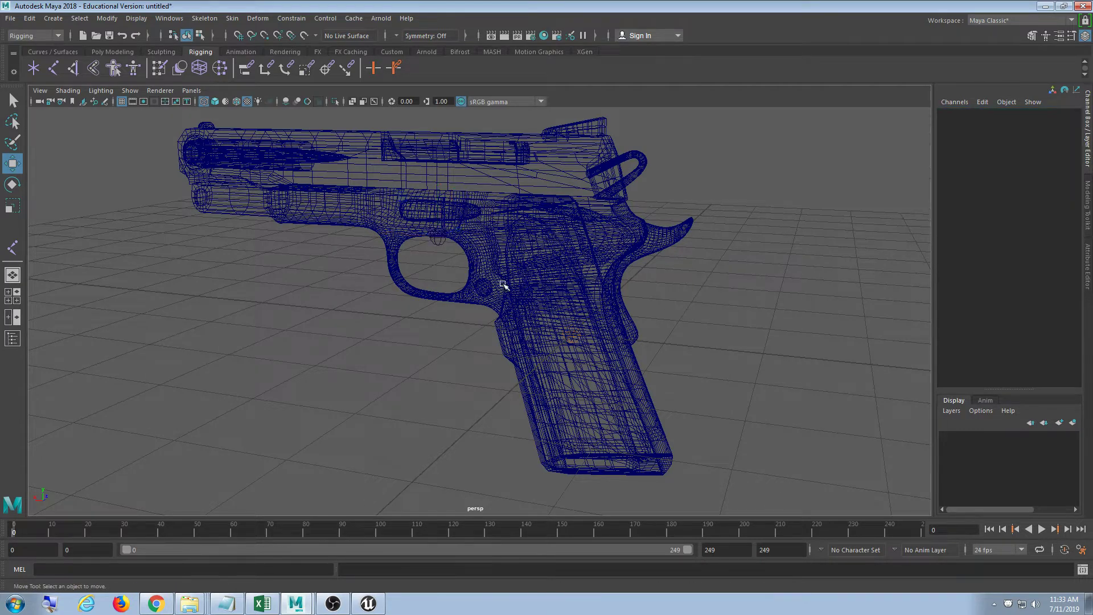
Parent the trigger joint under the root joint
left_click_drag(470, 250, 435, 227)
left_click_drag(675, 290, 572, 389, "shift")
key("p")
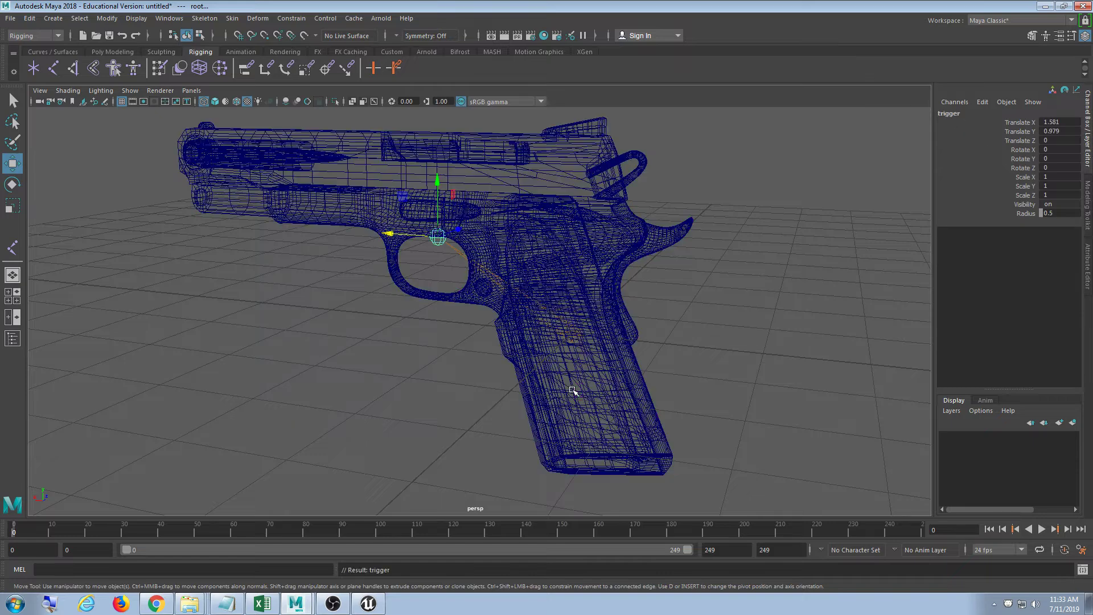
left_click(705, 372)
left_click(432, 239)
left_click(350, 130, "shift")
left_click(306, 215, "shift")
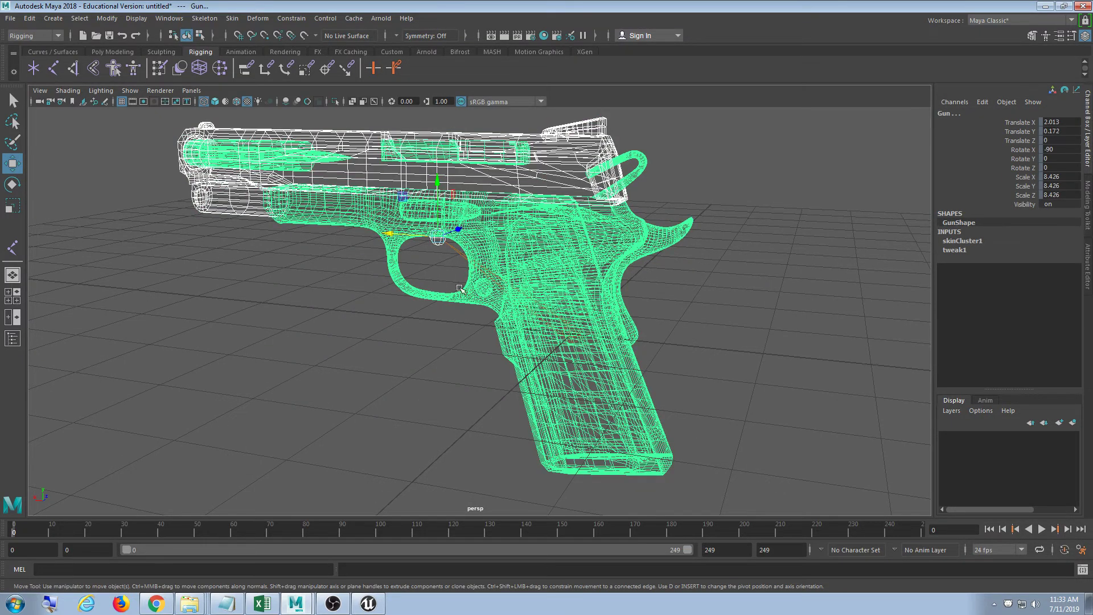
left_click(460, 368)
left_click(397, 159)
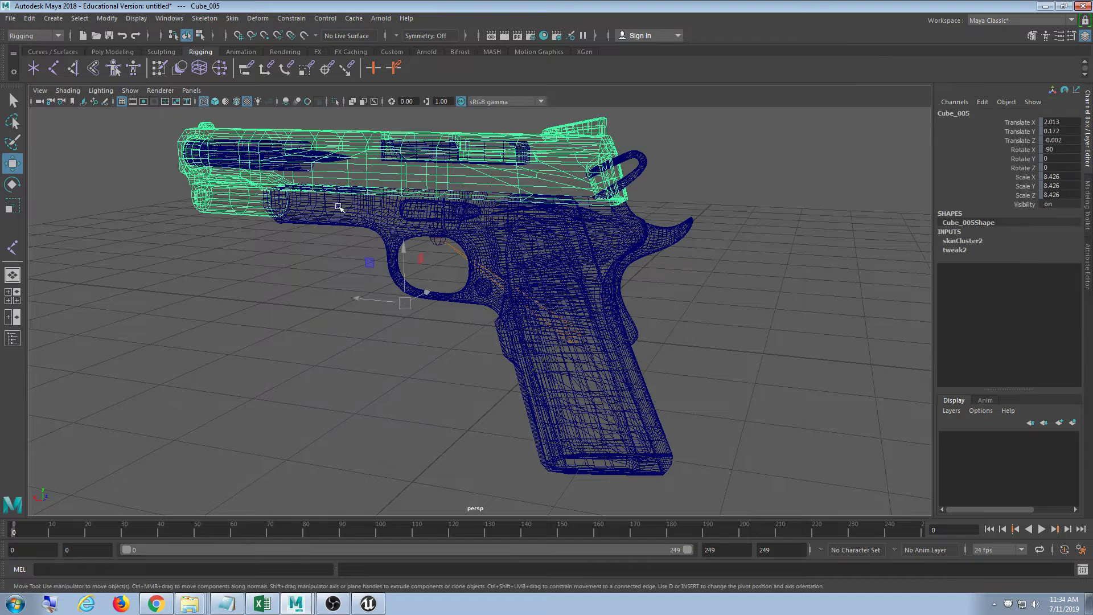
left_click(338, 207, "shift")
left_click(449, 267)
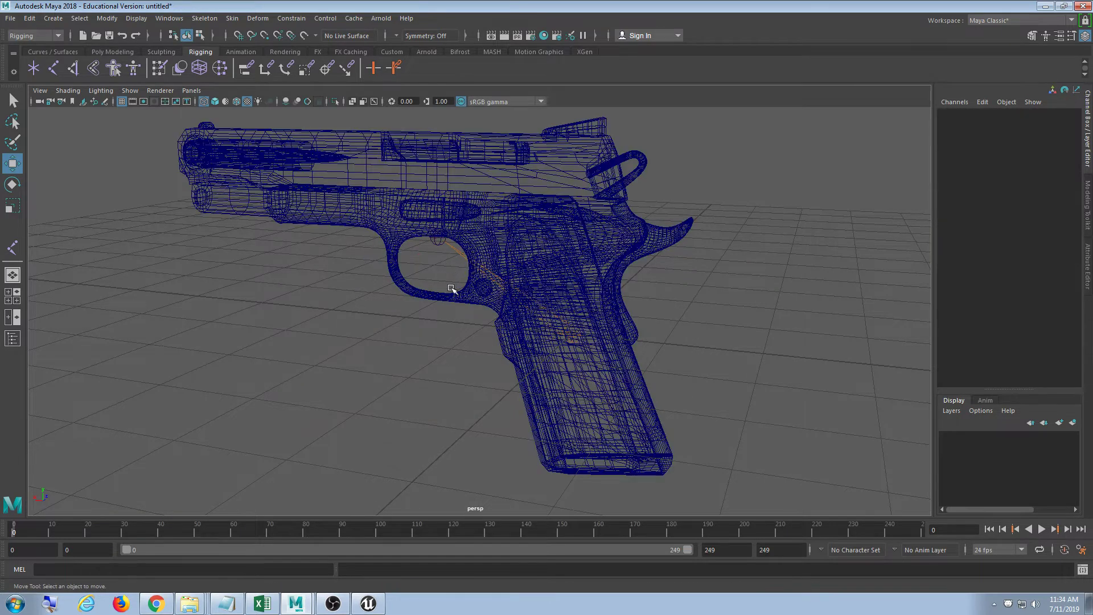
Add the trigger joint in the trigger guard to the gun's skin as an influence
left_click(438, 237)
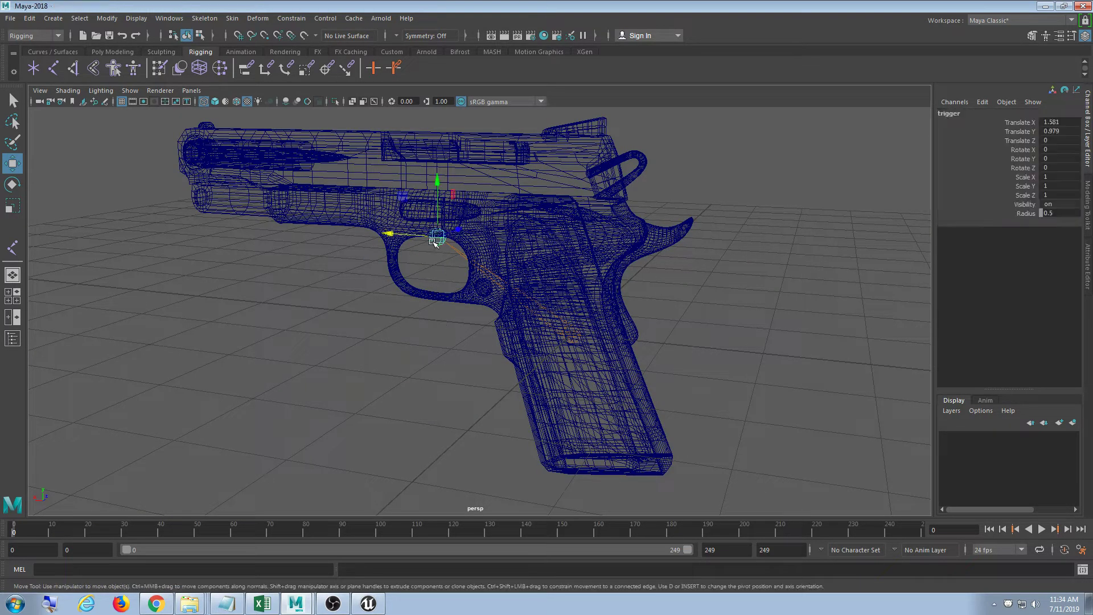
left_click(232, 18)
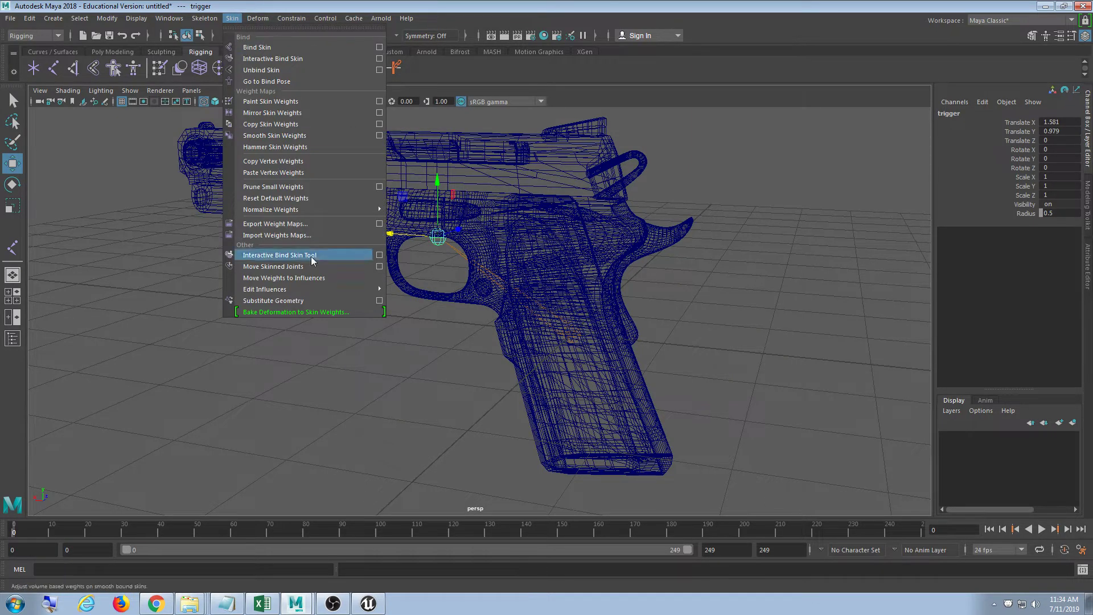
mouse_move(306, 291)
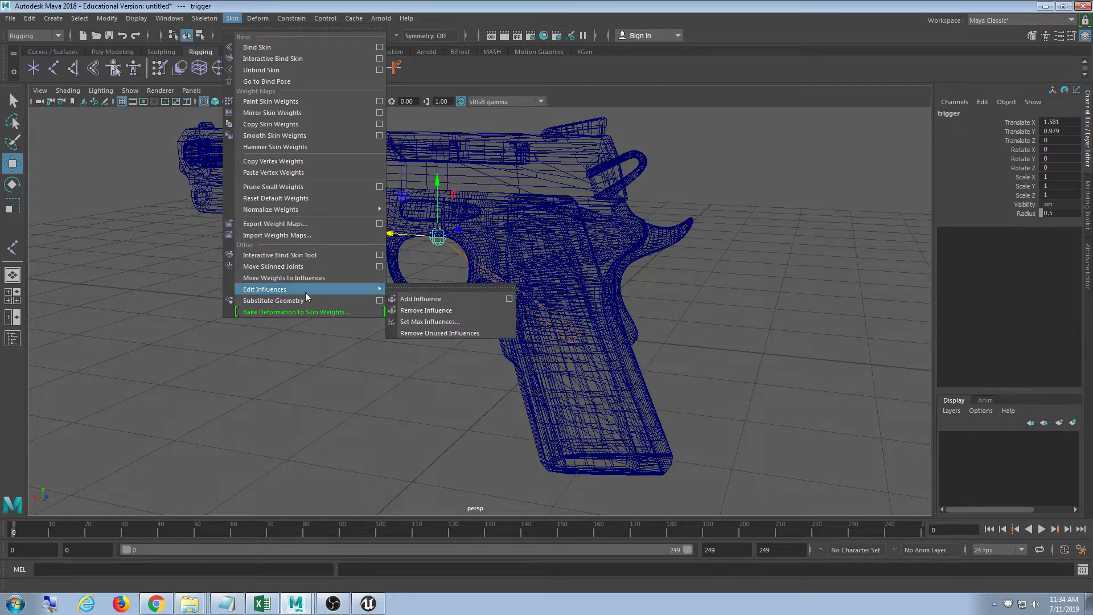
left_click(438, 299)
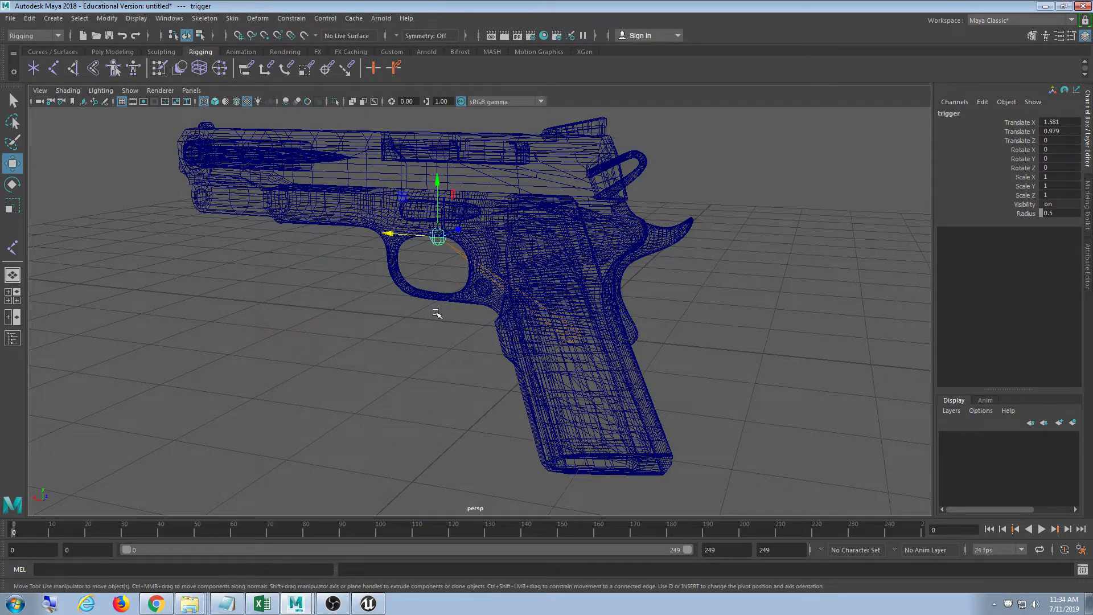
Test the rig by rotating the root joint freely and undo the rotation
left_click(432, 337)
left_click_drag(434, 341, 537, 388, "alt")
left_click_drag(557, 307, 497, 269)
key("e")
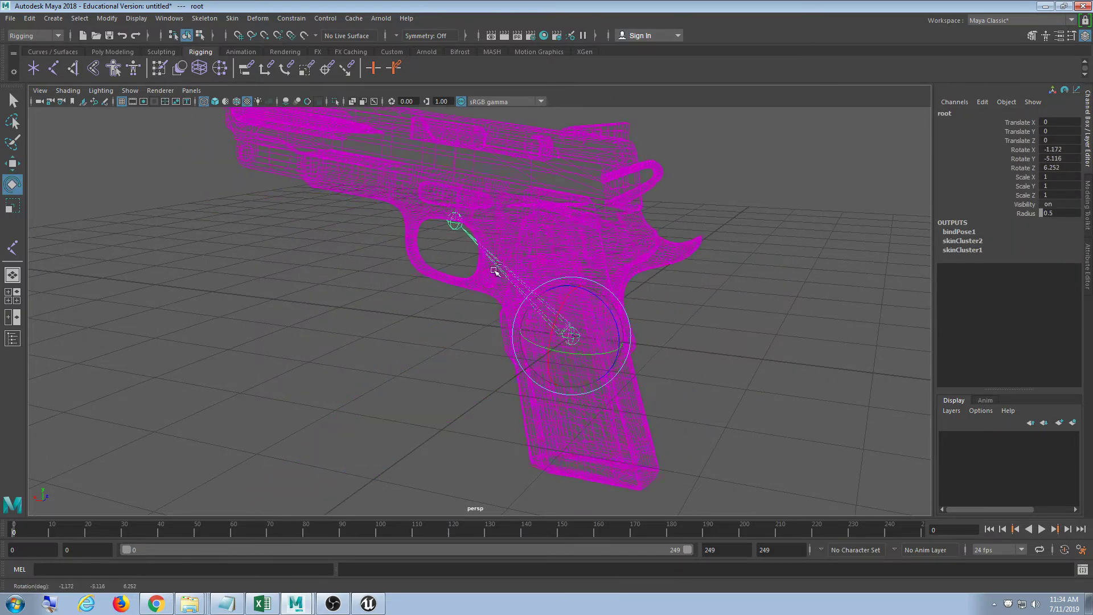
key("ctrl+z")
Test the trigger joint's influence by moving it forward along the gun, undo the move and deselect everything
left_click(443, 236)
key("w")
left_click_drag(441, 236, 378, 219)
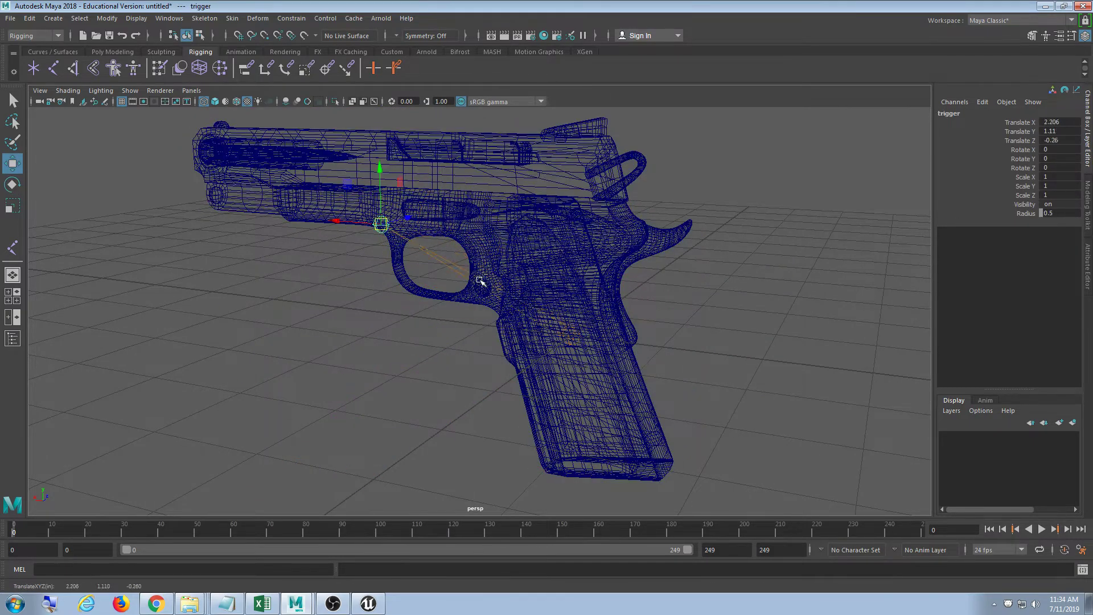
key("ctrl+z")
left_click(679, 342)
left_click_drag(692, 358, 666, 373, "alt")
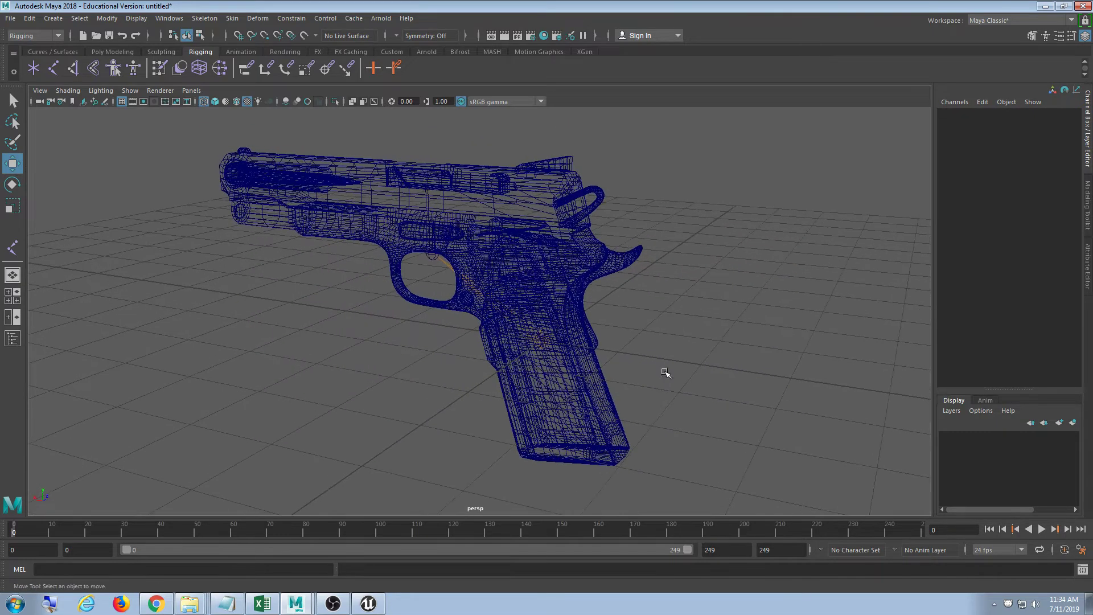
Start saving the scene under a new name and browse to the folder D:\VampireAssault\AtomicAssault\Art
left_click(10, 17)
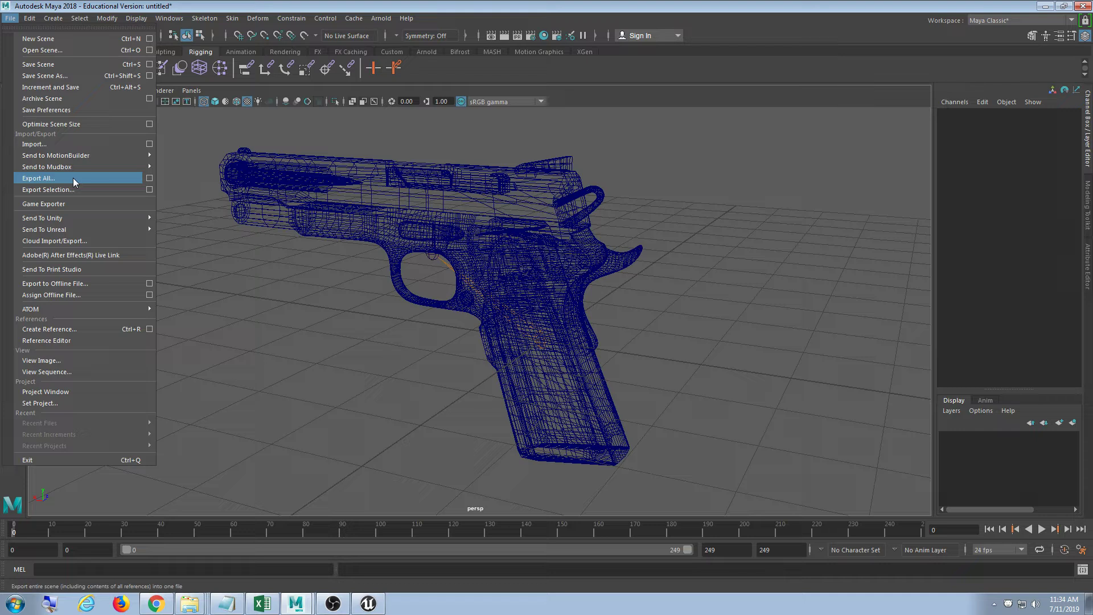
left_click(686, 223)
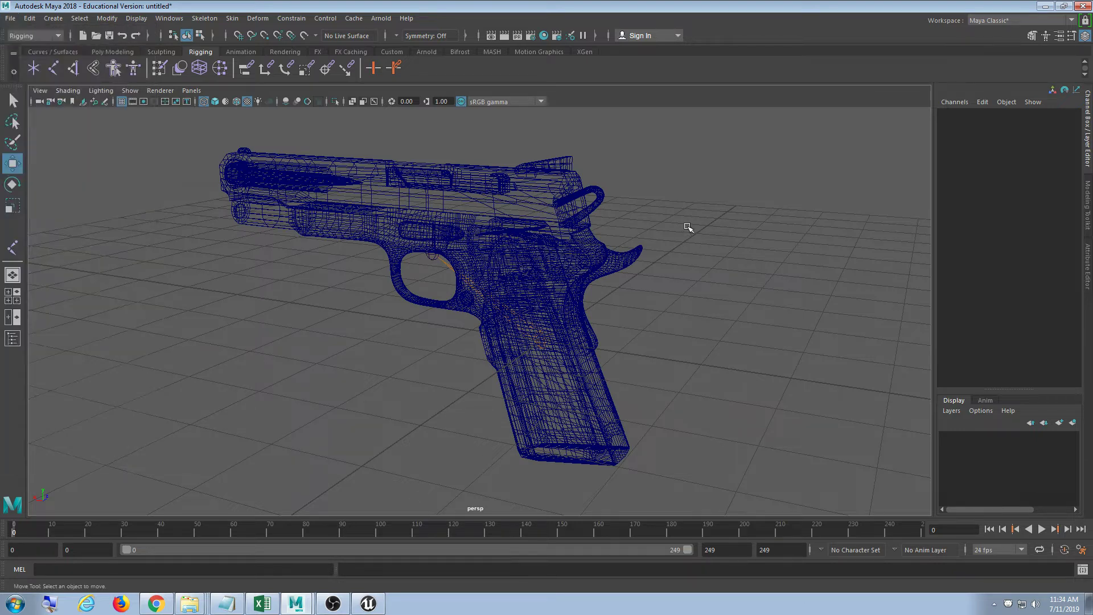
left_click(10, 18)
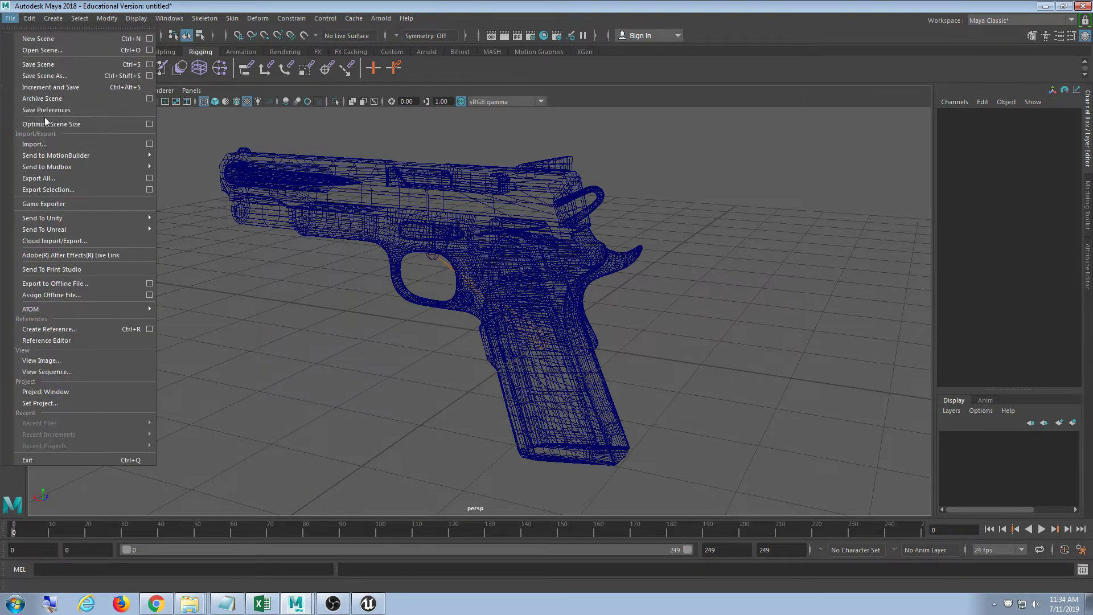
left_click(44, 76)
left_click_drag(434, 126, 216, 71)
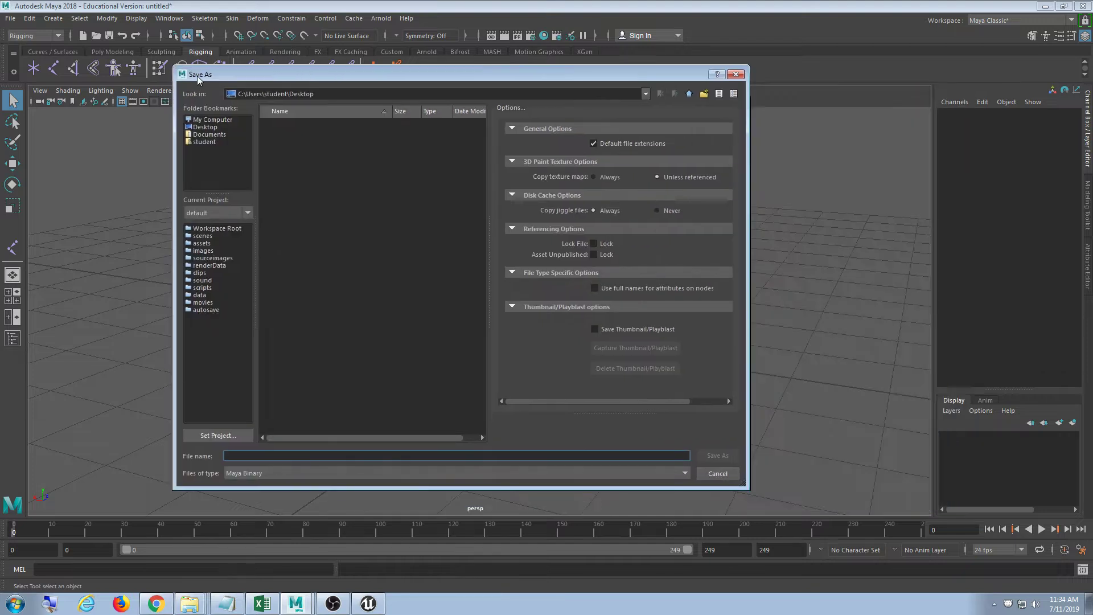
left_click(211, 119)
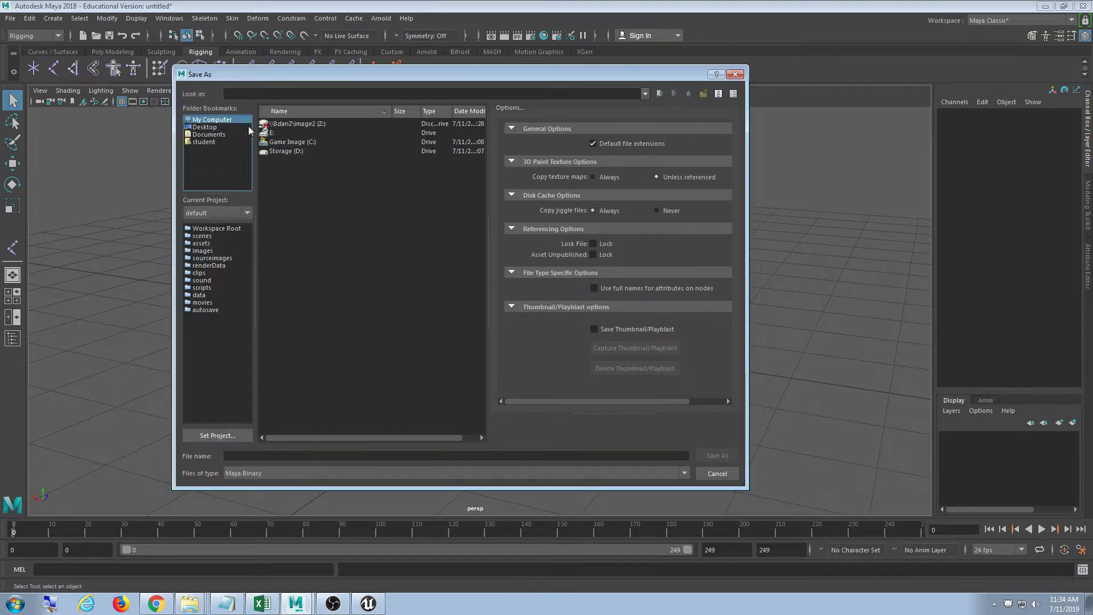
double_click(291, 150)
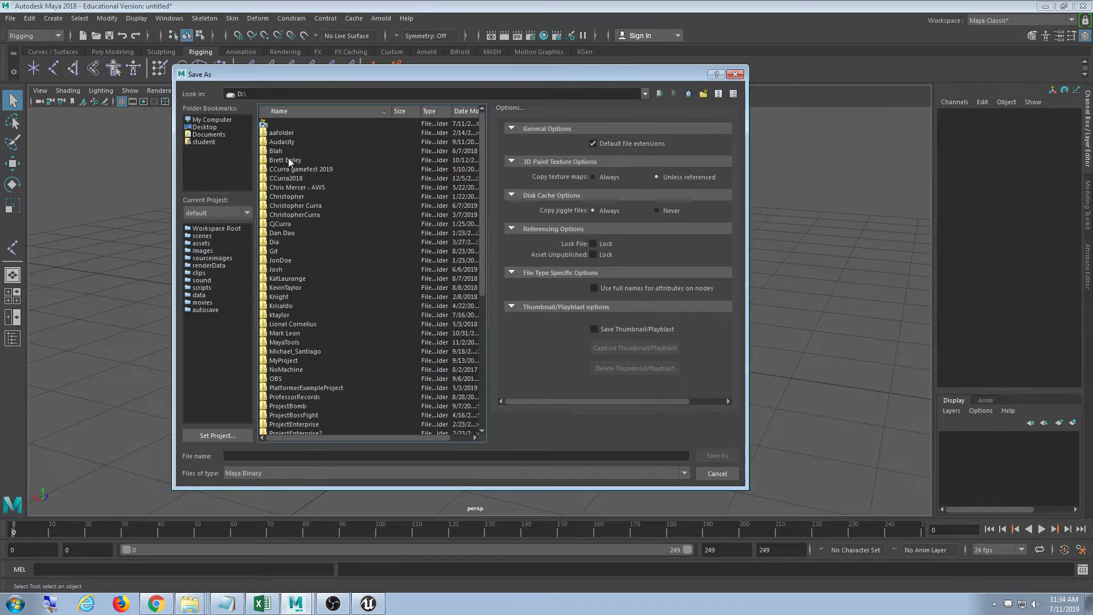
left_click(310, 261)
scroll(307, 259, "down", 8)
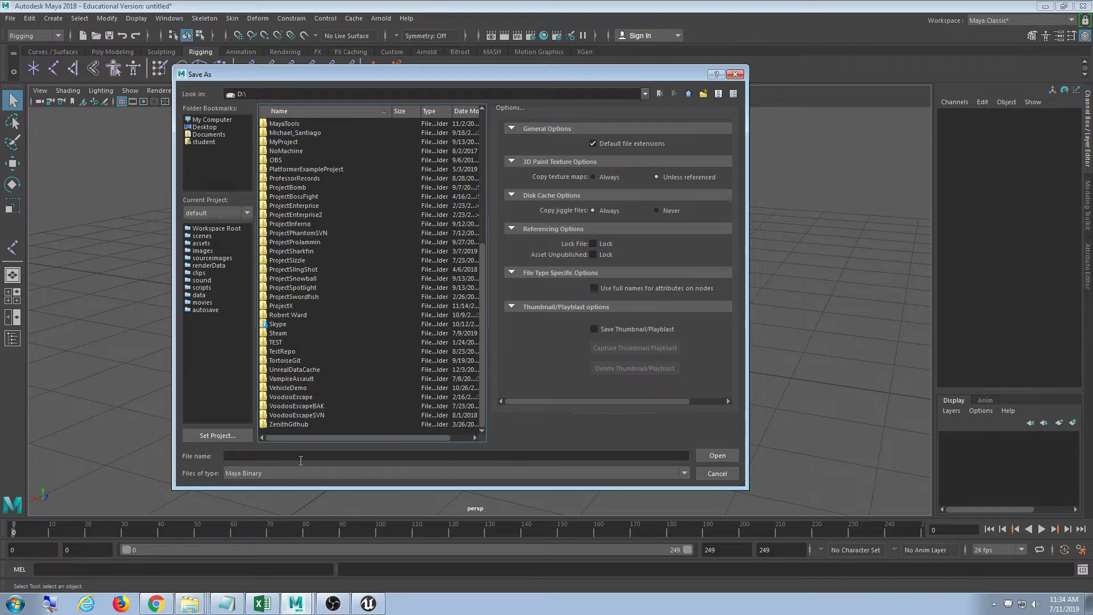
double_click(284, 381)
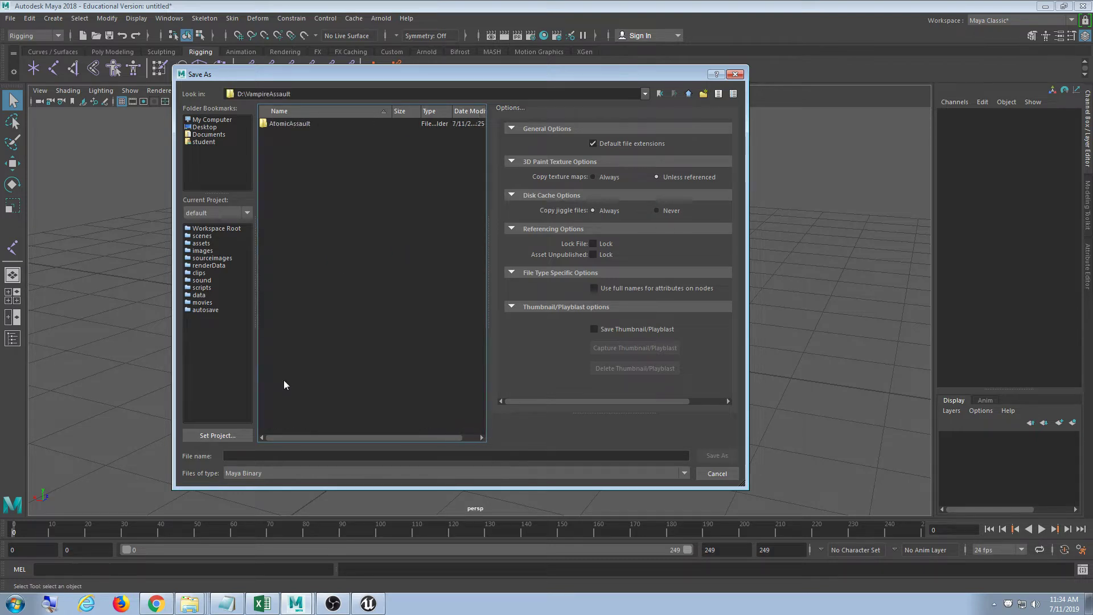
double_click(278, 125)
double_click(275, 124)
Create a new folder named Weapons inside the Art folder
left_click(291, 124)
right_click(300, 168)
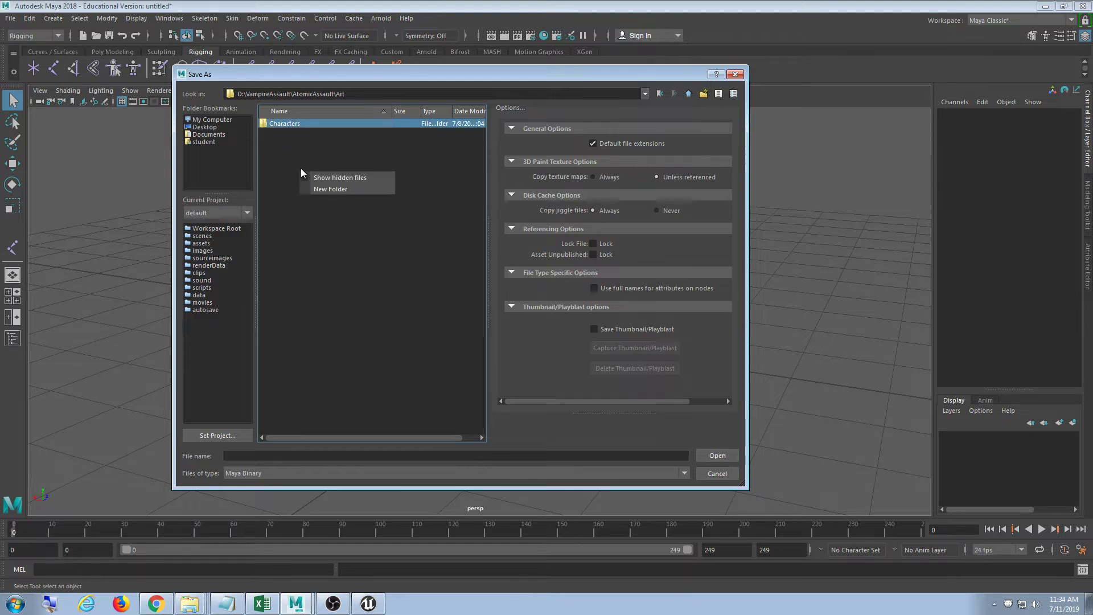
left_click(333, 192)
type("Weapons")
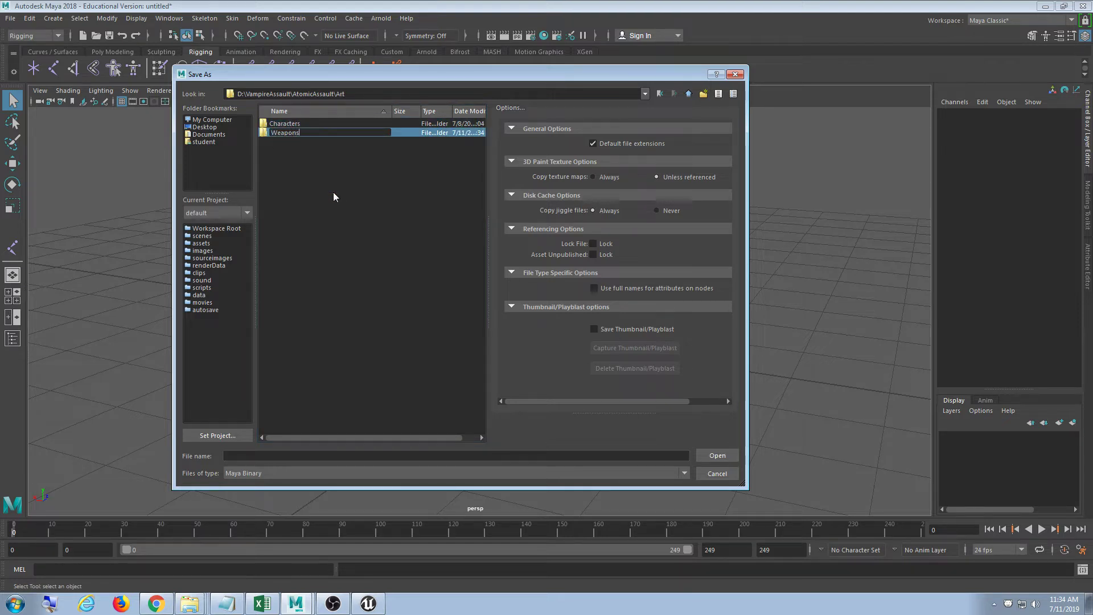
key("Return")
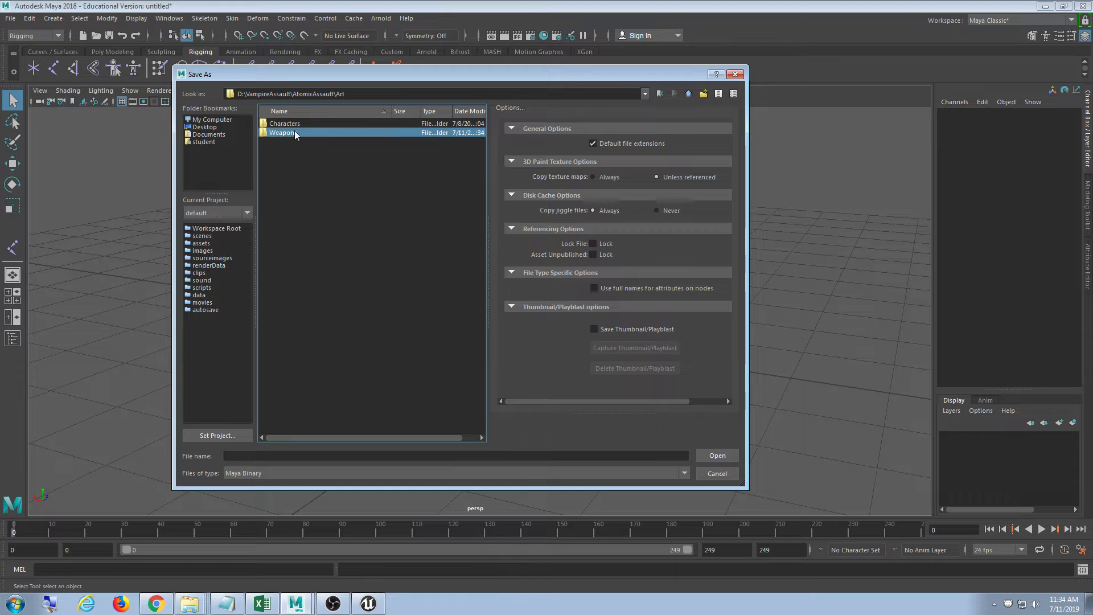
Open the Weapons folder and create a subfolder named Soldiers in it
double_click(295, 132)
right_click(301, 146)
left_click(328, 165)
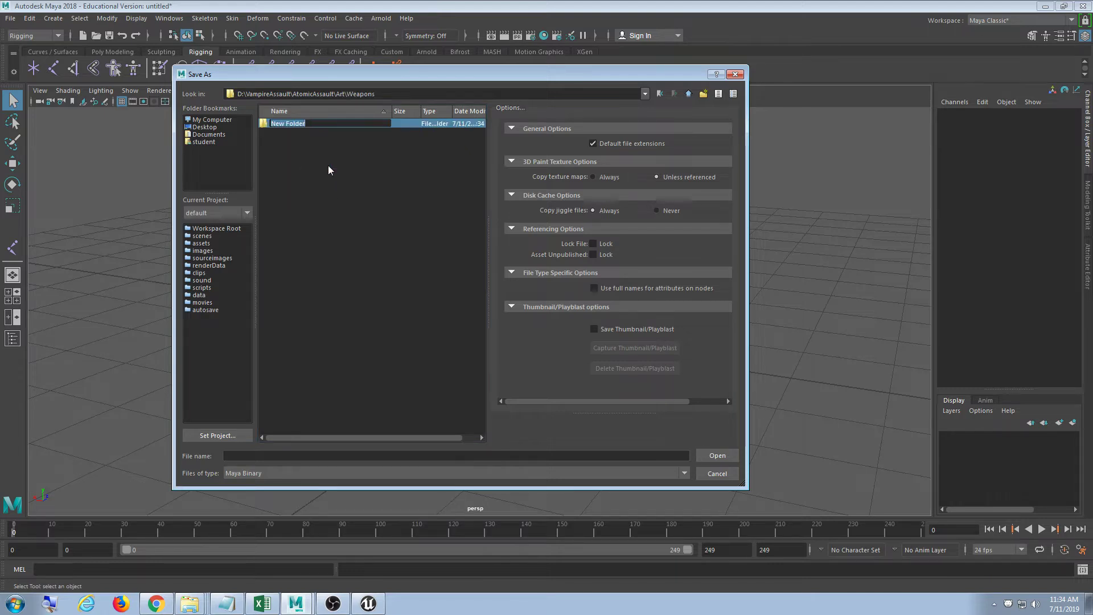
type("Soldiers")
key("Return")
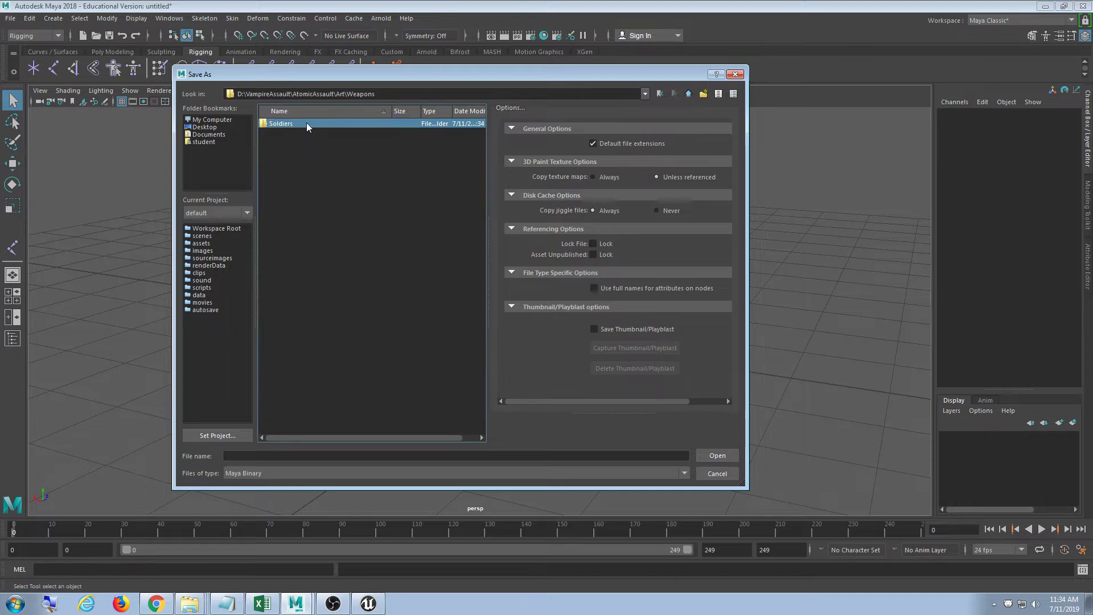
Open the Soldiers folder and create a subfolder named Pistols in it
double_click(306, 123)
right_click(307, 155)
left_click(336, 173)
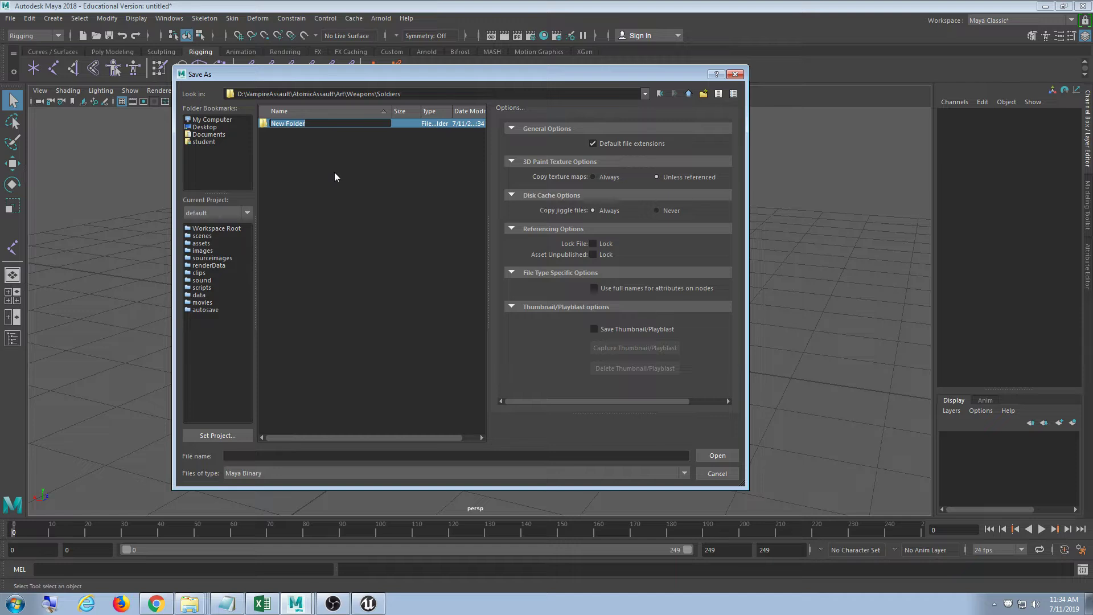
type("Pistols")
key("Return")
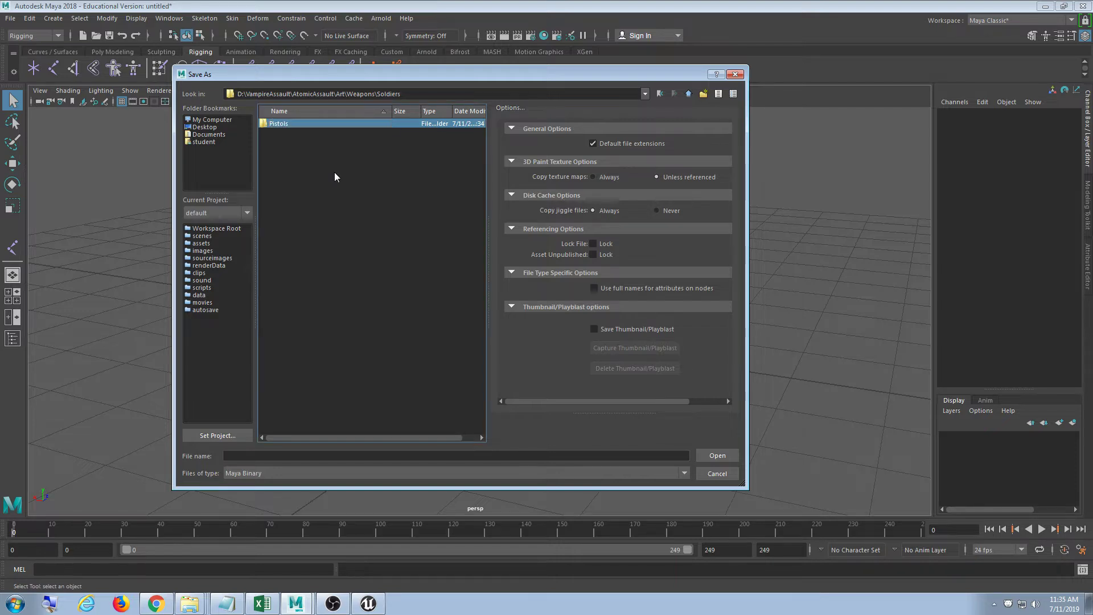
Return to the Soldiers folder and rename the Pistols subfolder as Pistol
double_click(306, 123)
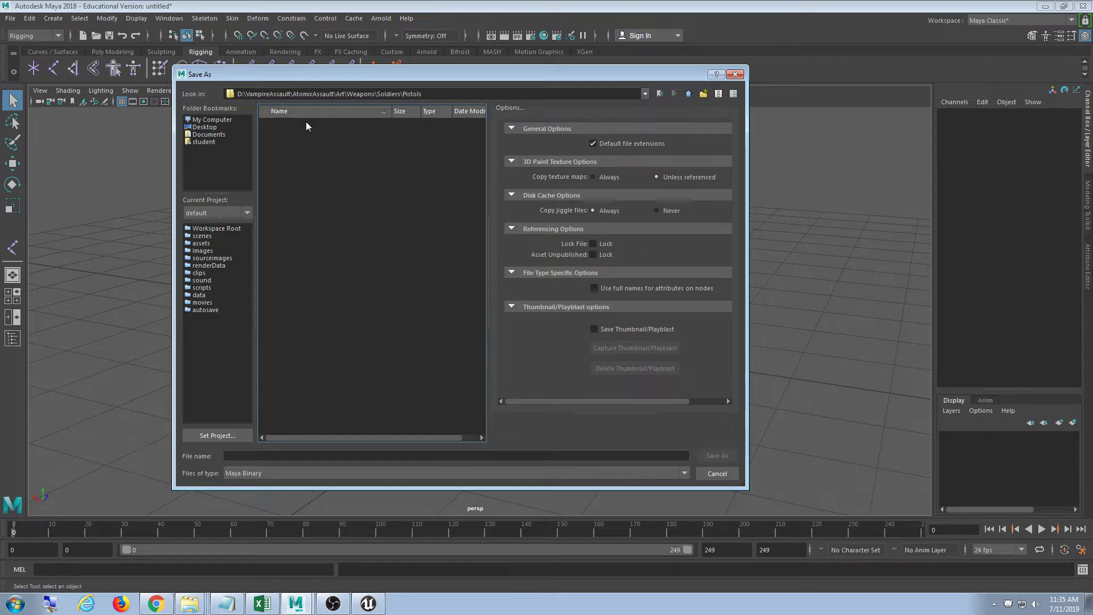
left_click(688, 93)
right_click(283, 127)
left_click(307, 134)
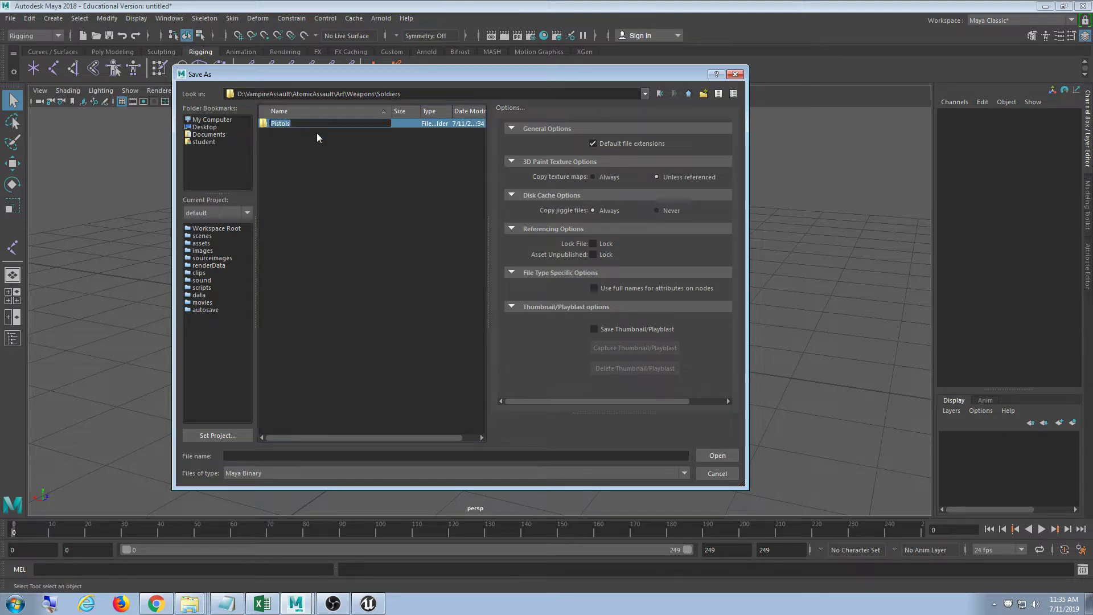
key("End")
key("BackSpace")
key("Return")
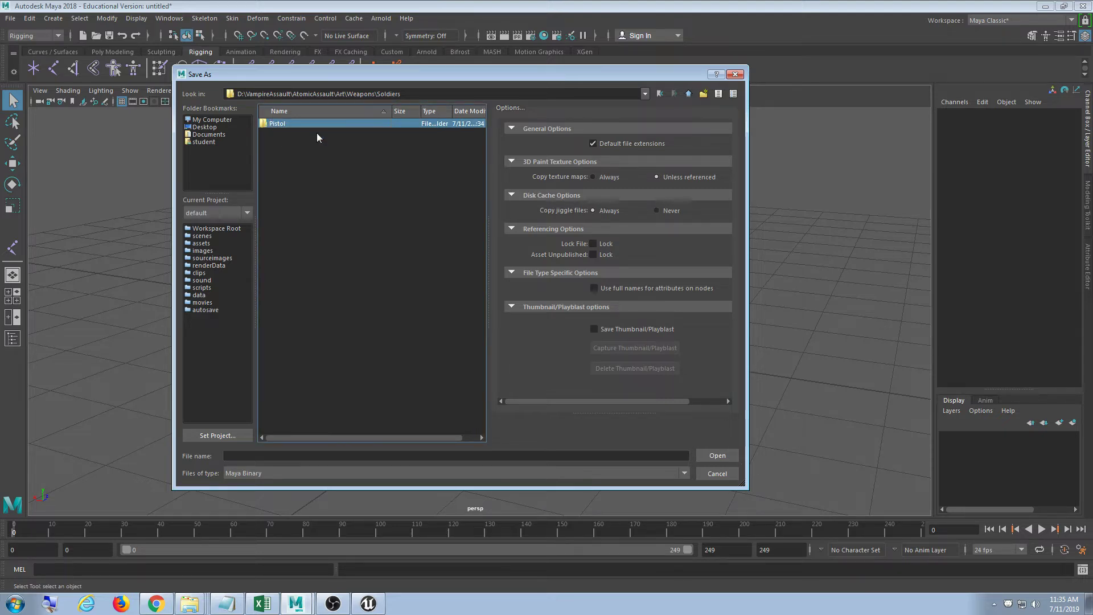
Save the scene in the Pistol folder as a Maya Binary file named Pistol
double_click(303, 124)
left_click(283, 456)
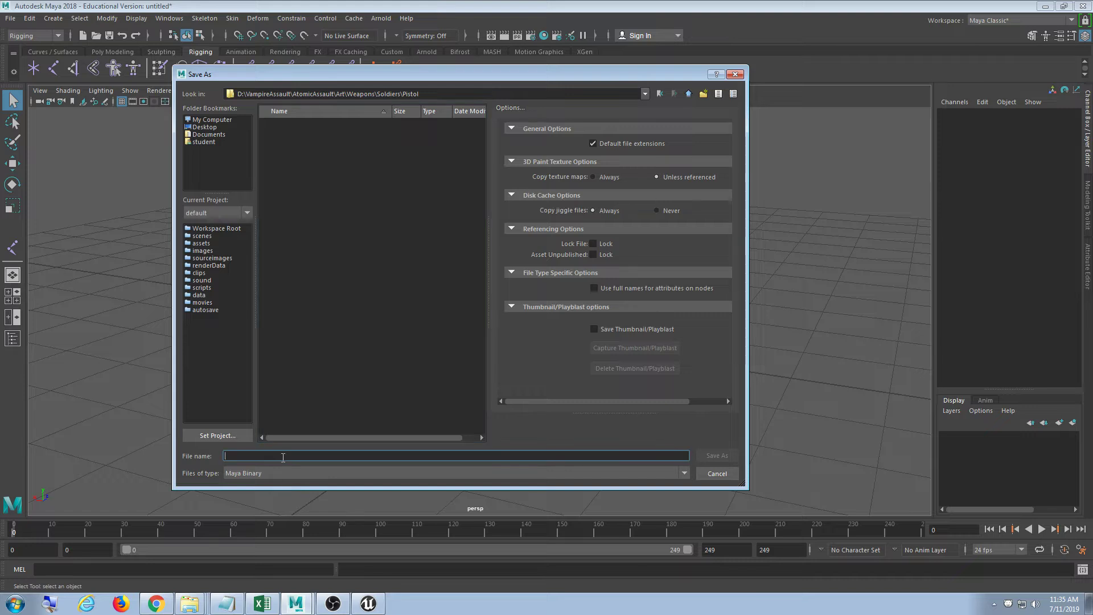
type("Pistol")
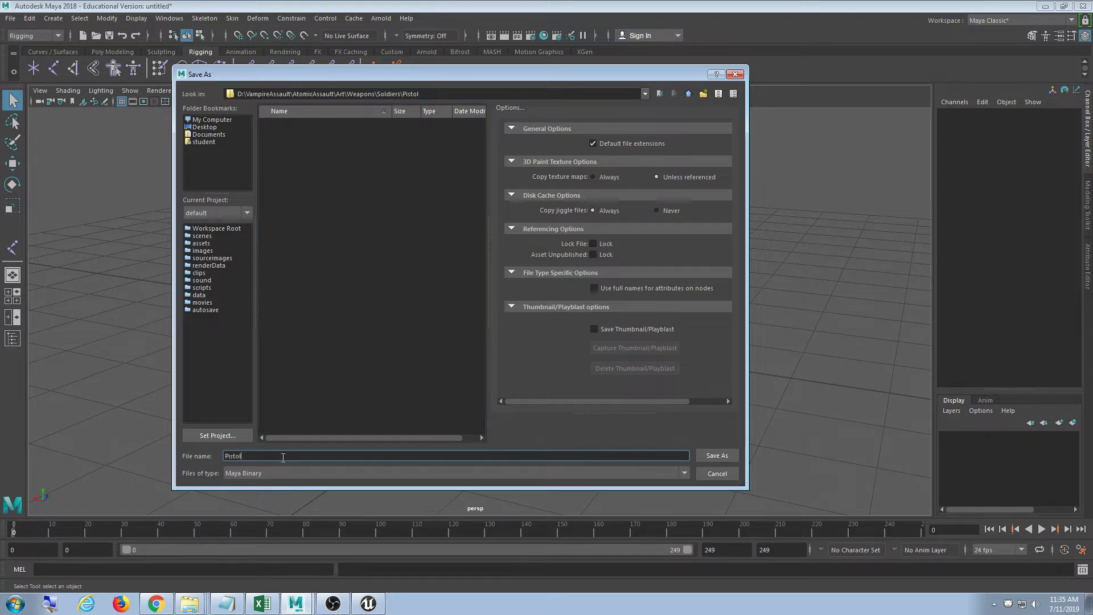
key("Return")
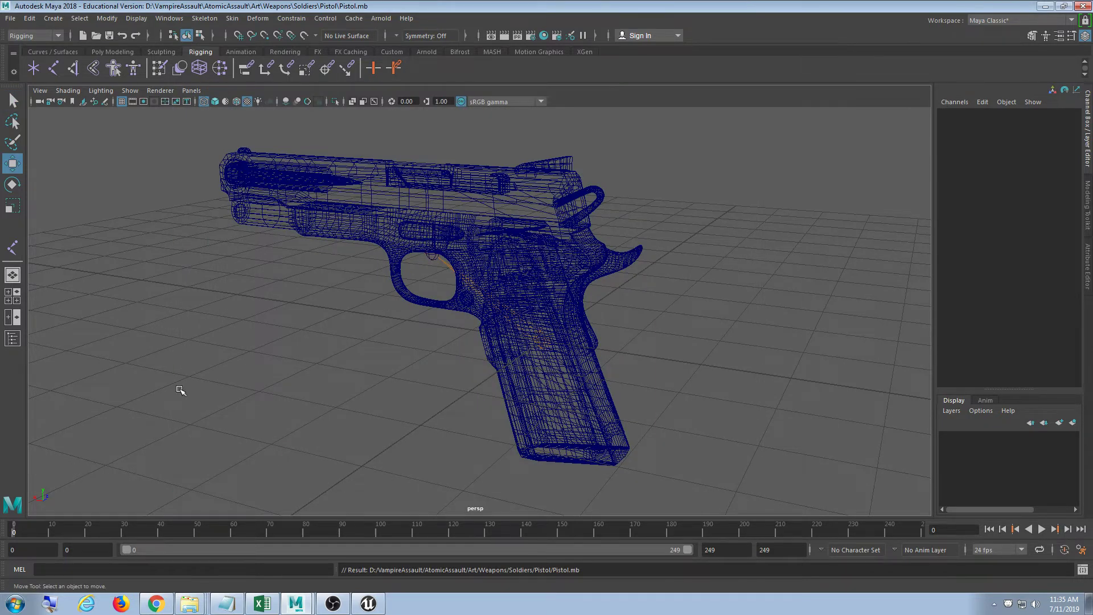
Start exporting the whole scene to the Desktop with the file name Pistol
left_click(10, 19)
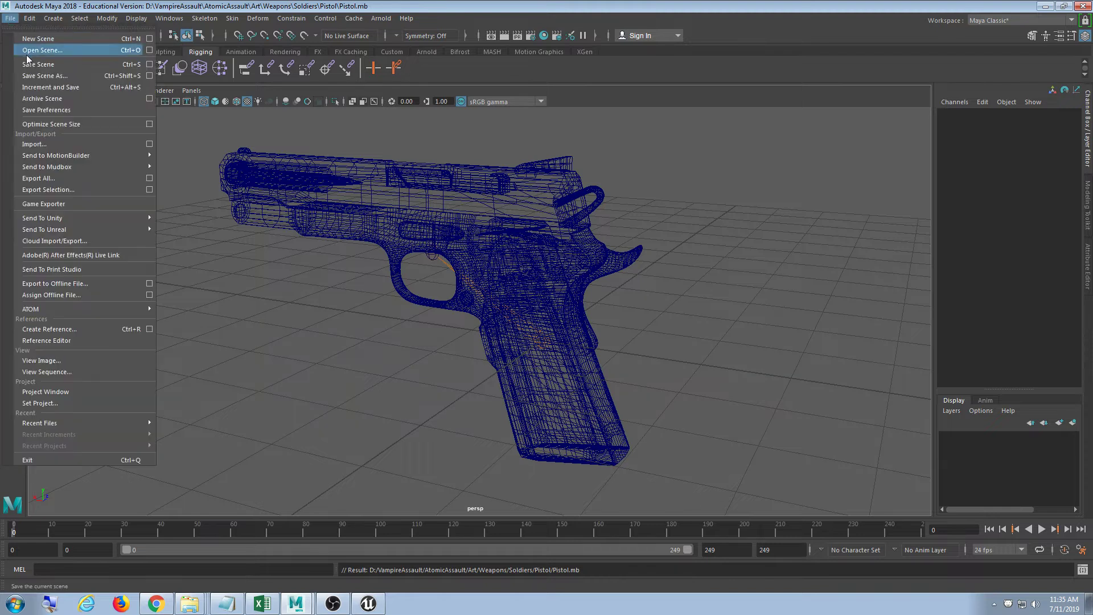
left_click(88, 180)
left_click_drag(441, 77, 414, 75)
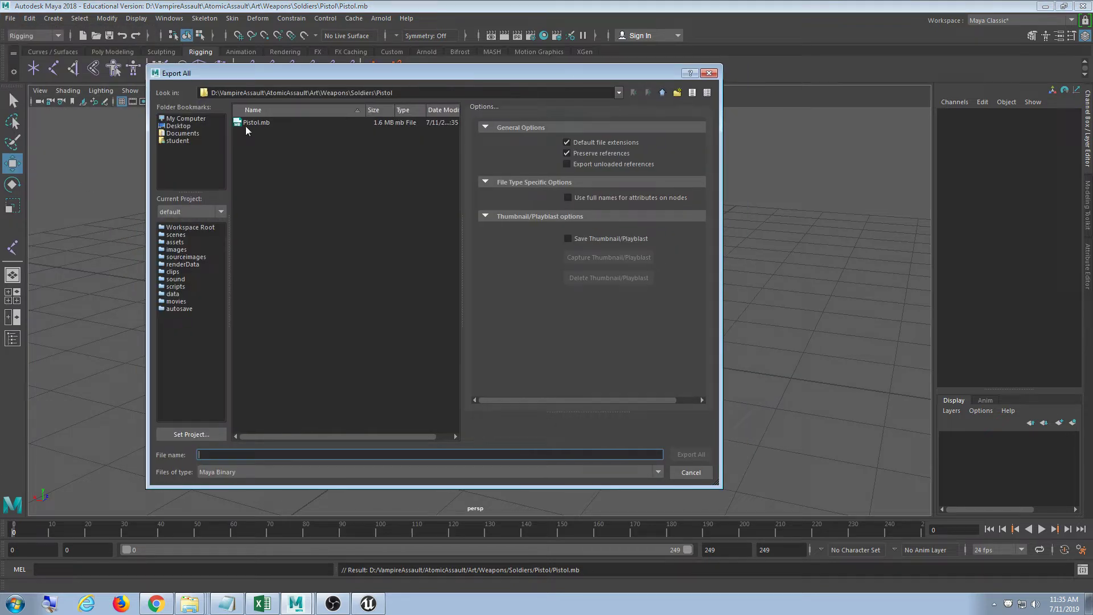
left_click(181, 125)
left_click(288, 454)
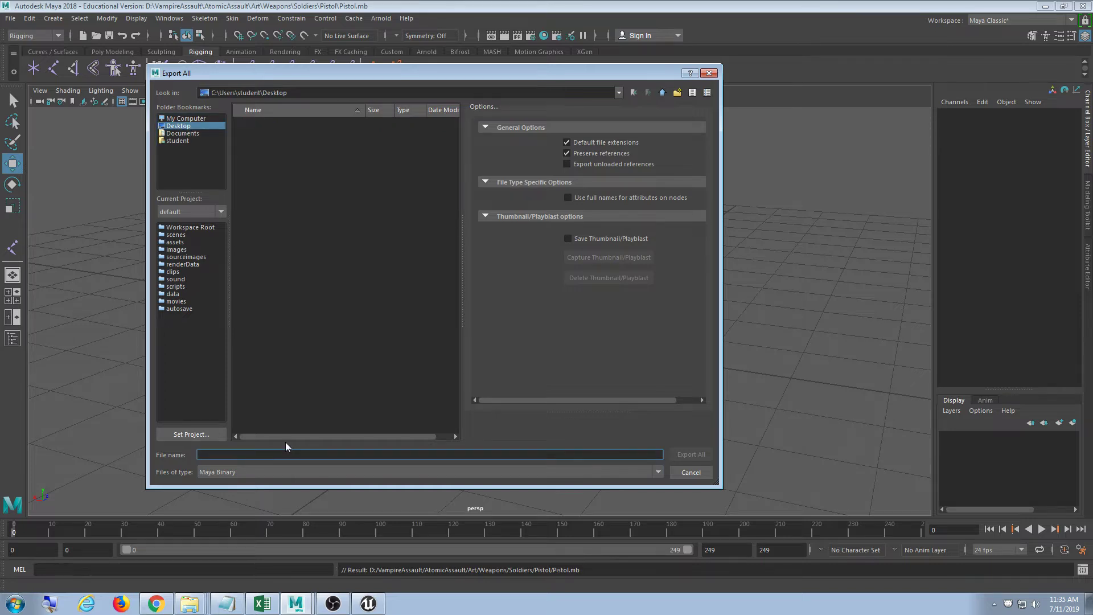
type("Pistol")
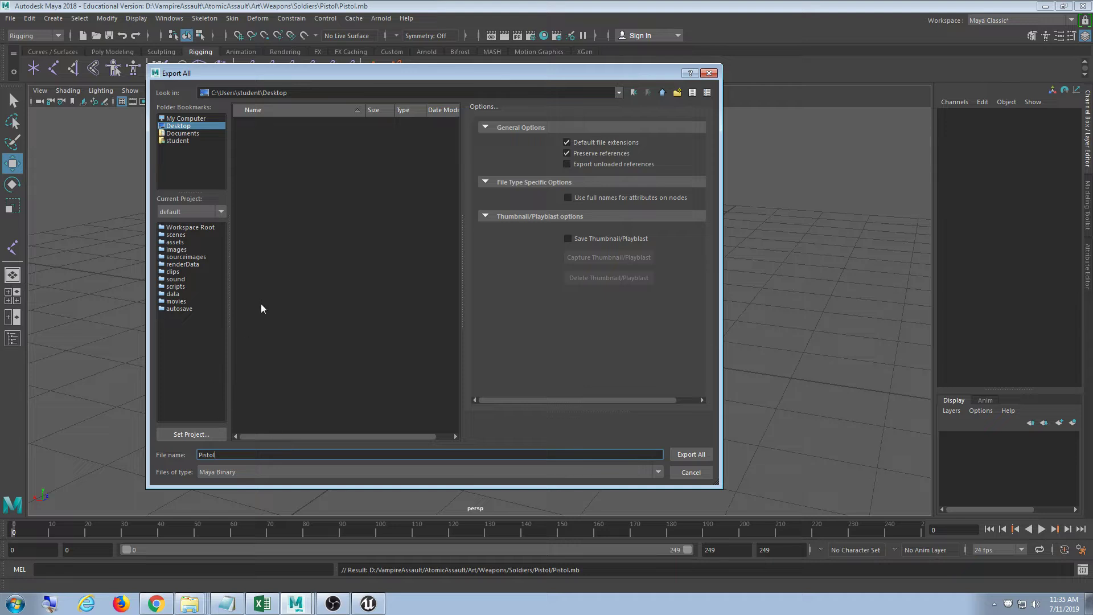
Set the file type of the Pistol export to FBX export
left_click(498, 475)
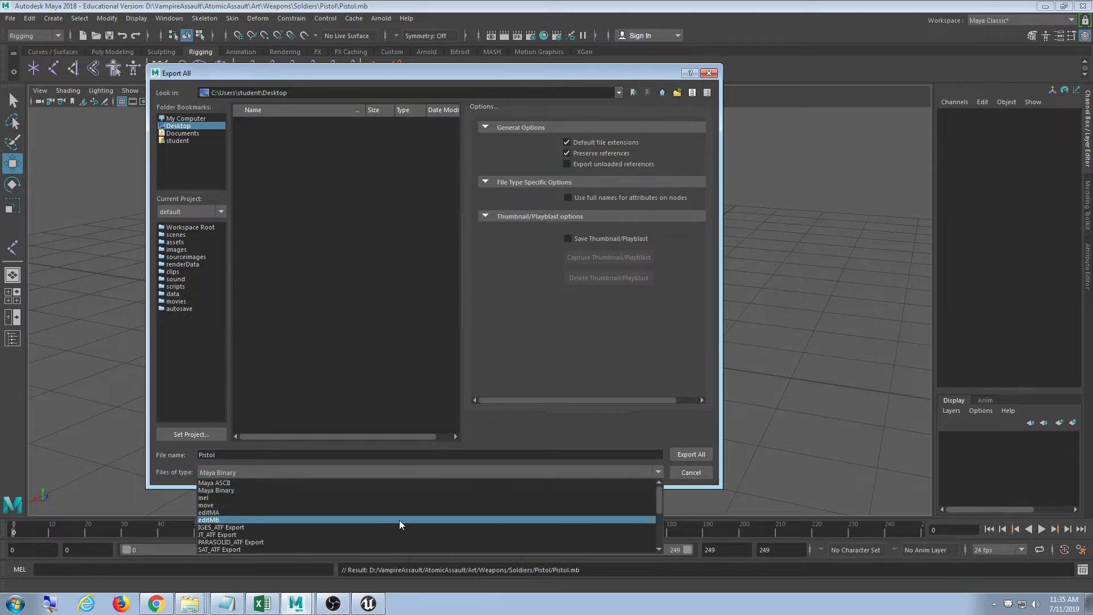
left_click(371, 527)
left_click_drag(353, 74, 277, 65)
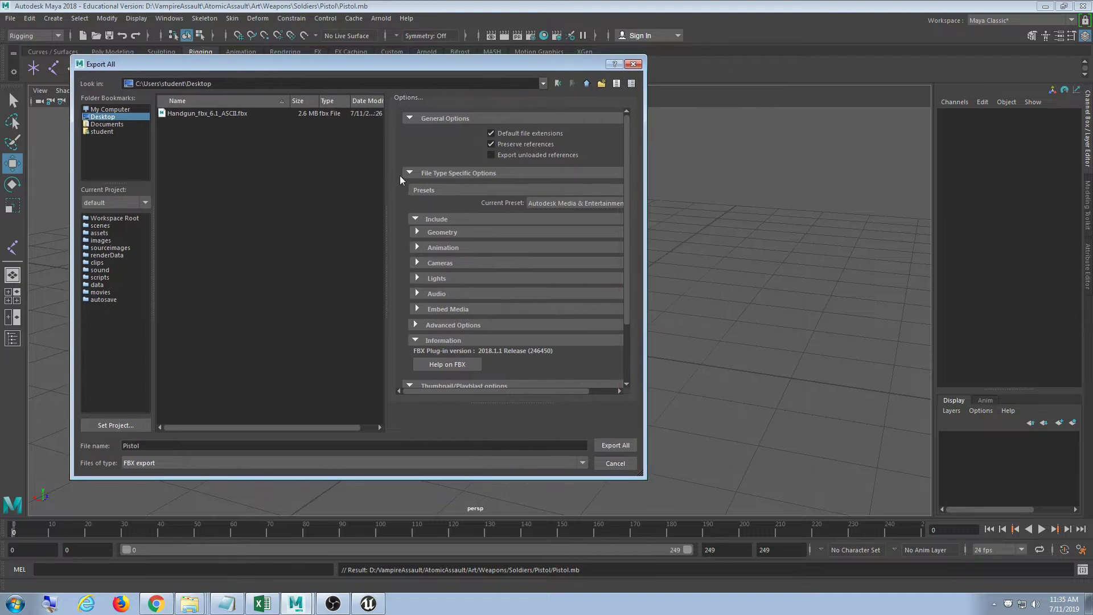
Examine the FBX export options for Geometry, Animation, Cameras, Lights, Audio and Embed Media
left_click(370, 231)
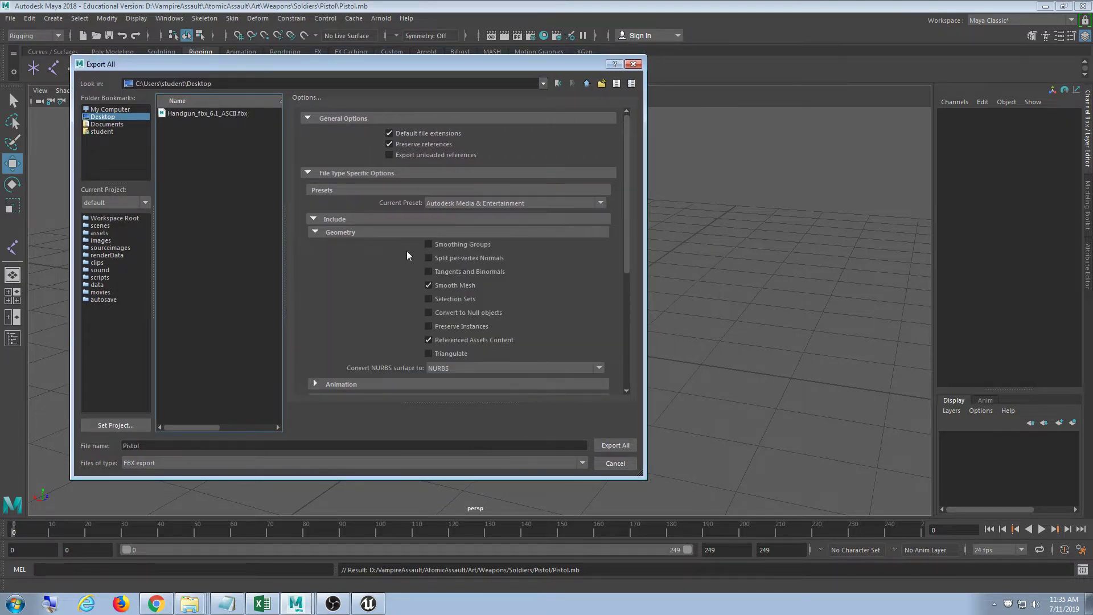
scroll(532, 311, "down", 3)
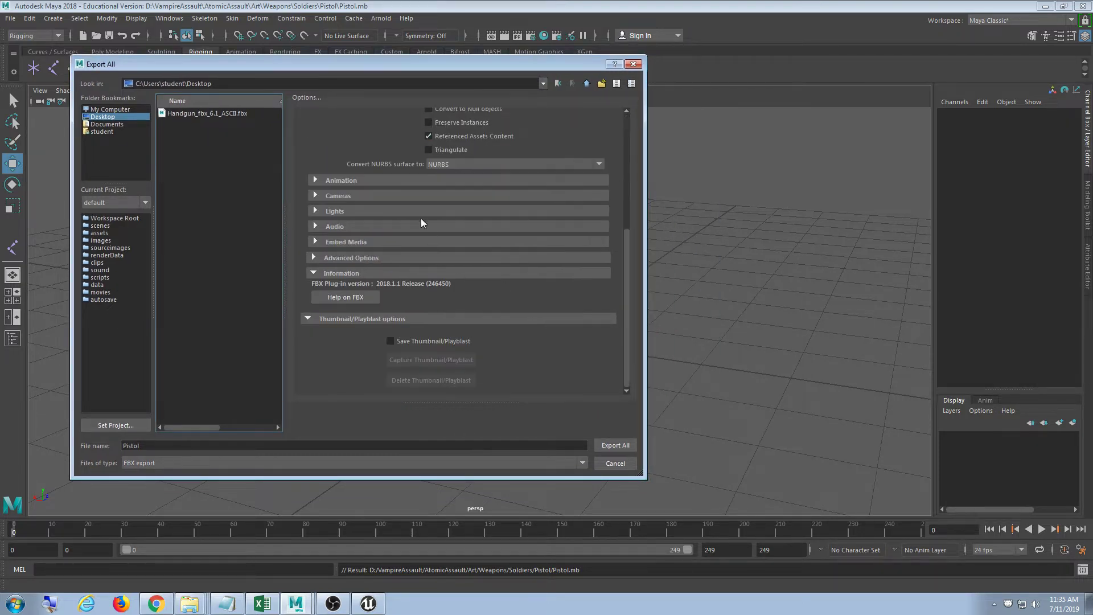
left_click(379, 180)
scroll(474, 327, "down", 3)
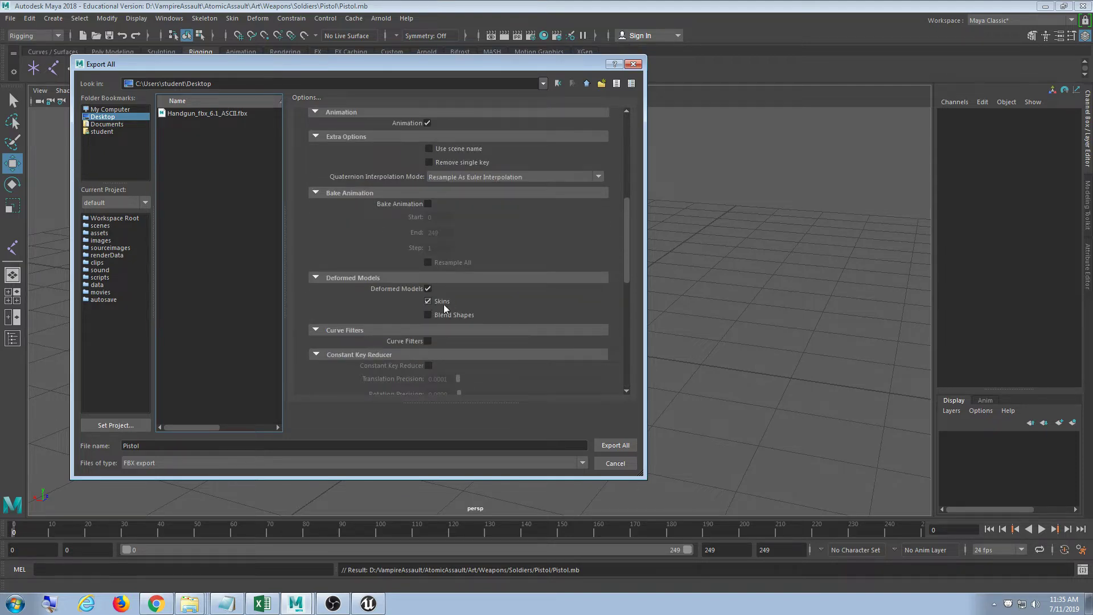
scroll(453, 303, "down", 10)
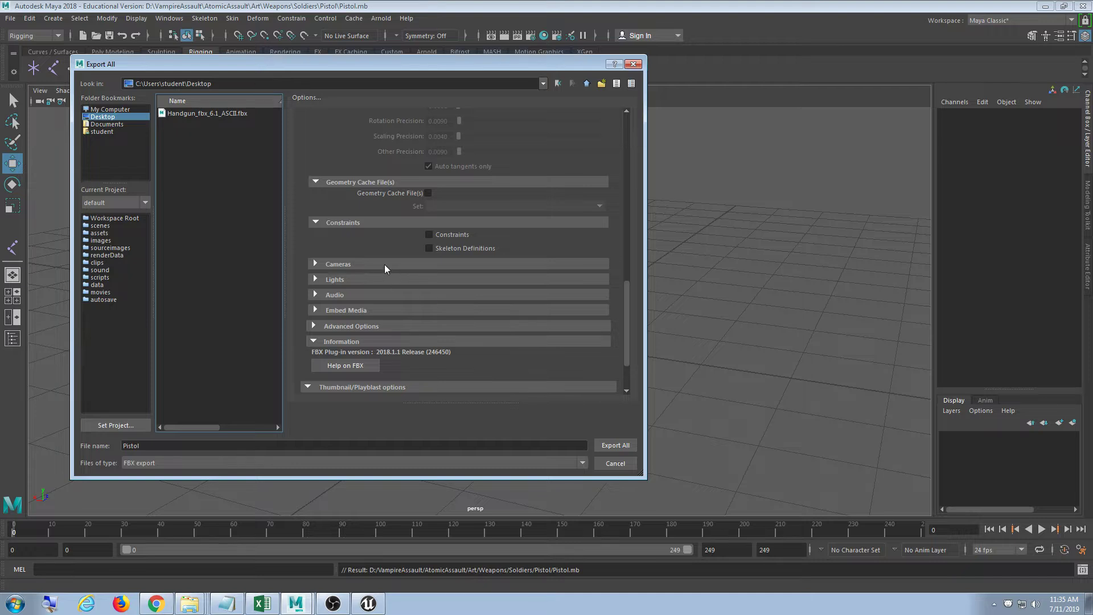
left_click(456, 276)
left_click(449, 292)
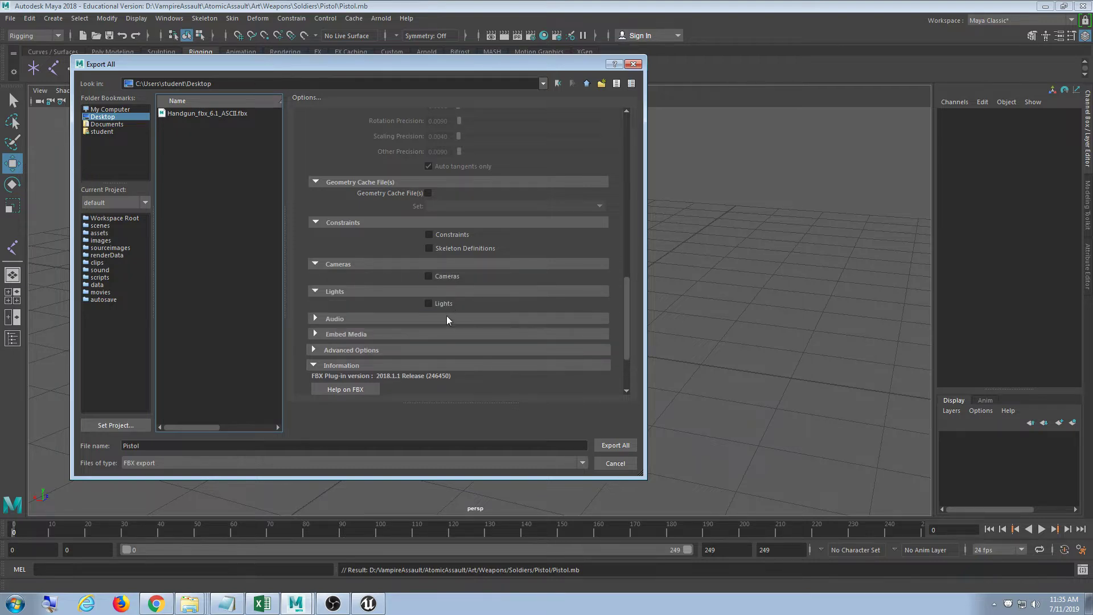
left_click(446, 318)
left_click(427, 330)
scroll(445, 323, "down", 5)
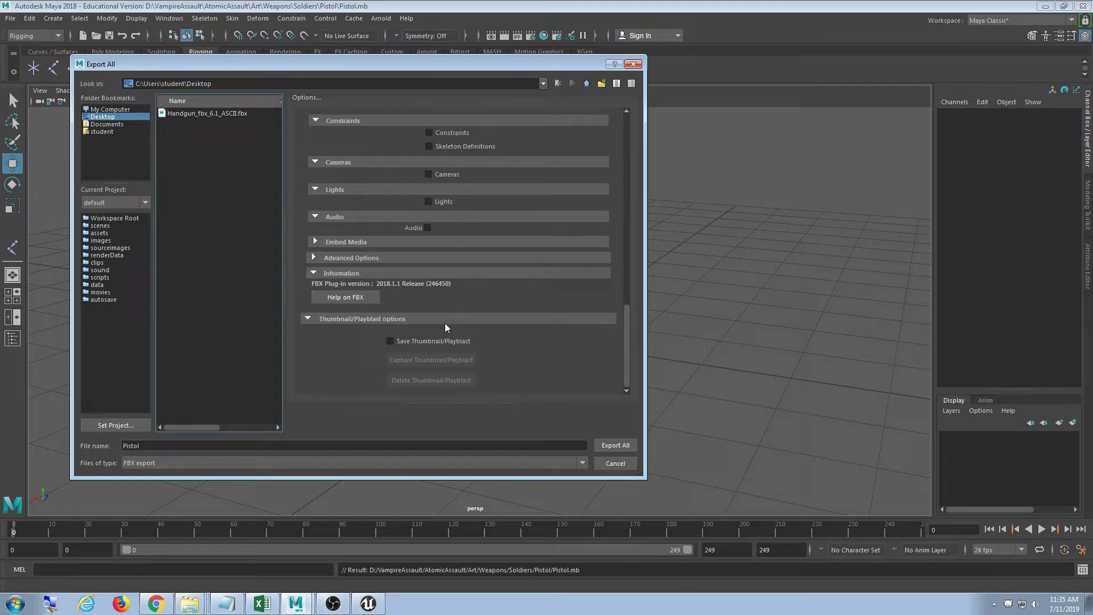
left_click(381, 241)
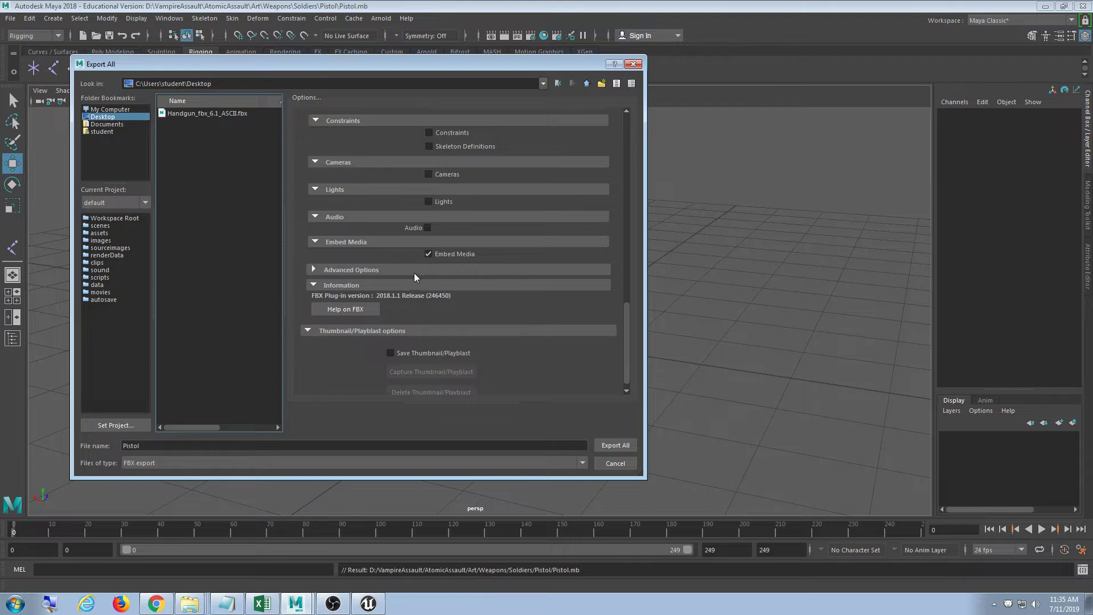
Set the FBX file format version to FBX 2013 in the advanced export options
left_click(414, 271)
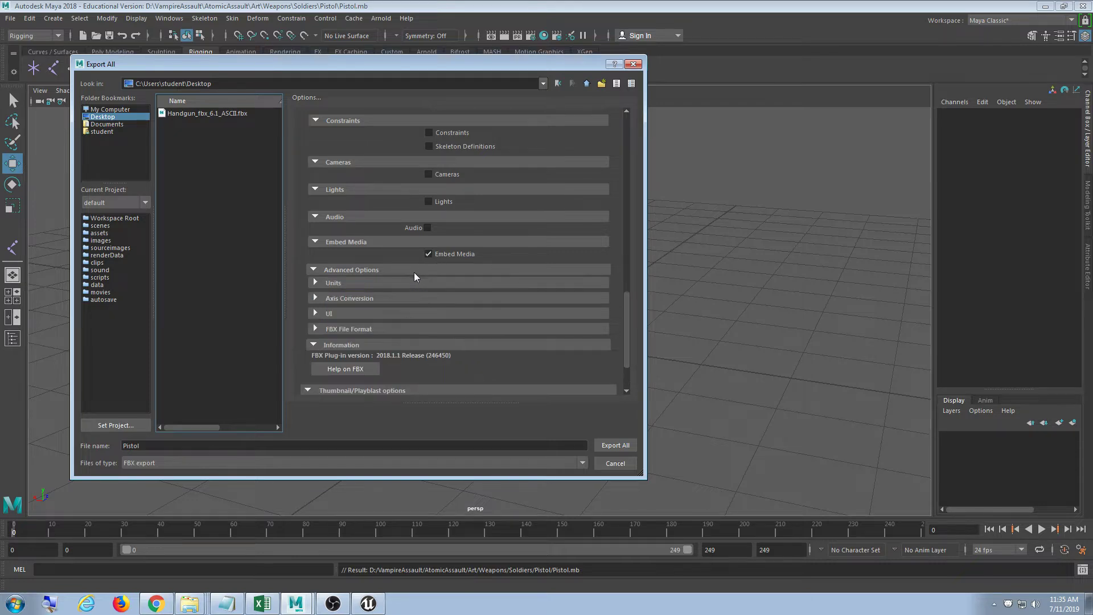
left_click(366, 330)
scroll(460, 337, "down", 3)
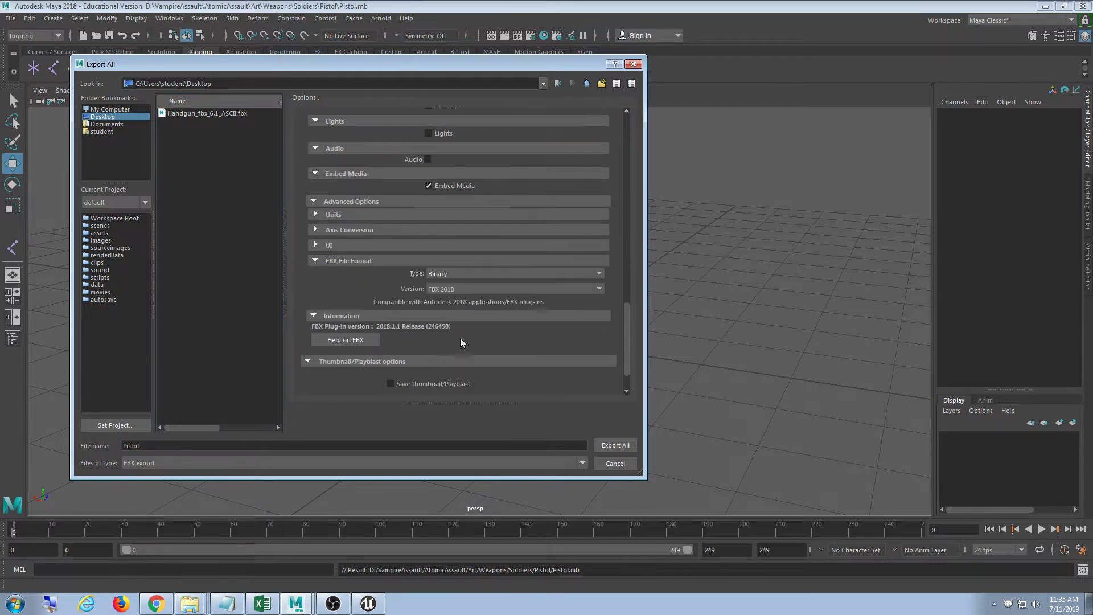
left_click(457, 289)
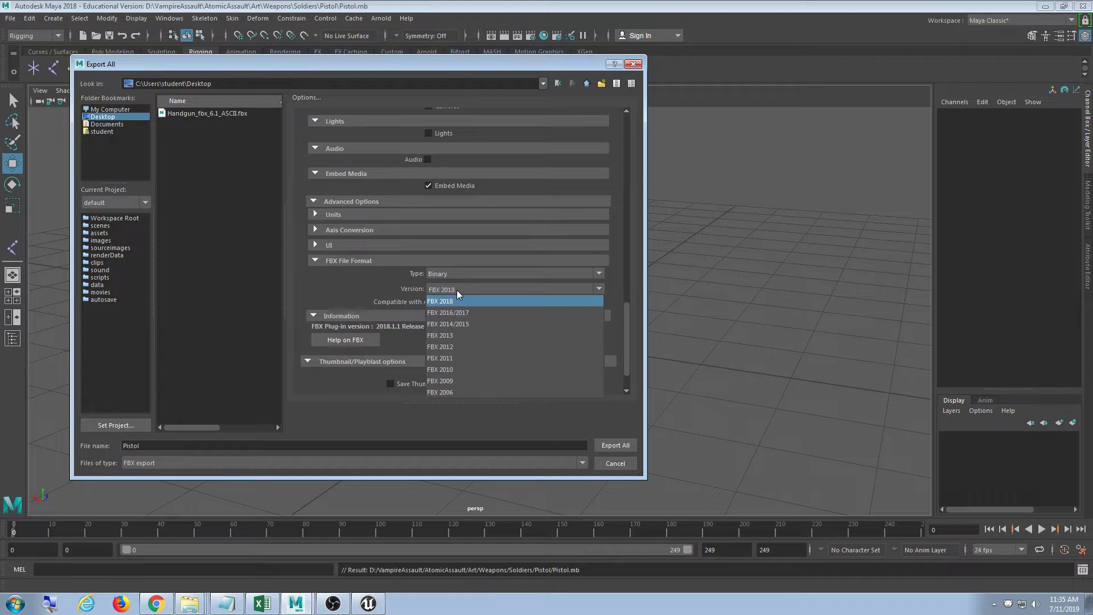
left_click(471, 337)
Export the whole scene to the Desktop as Pistol, review the Embed Media warning's details and dismiss the report
left_click(158, 446)
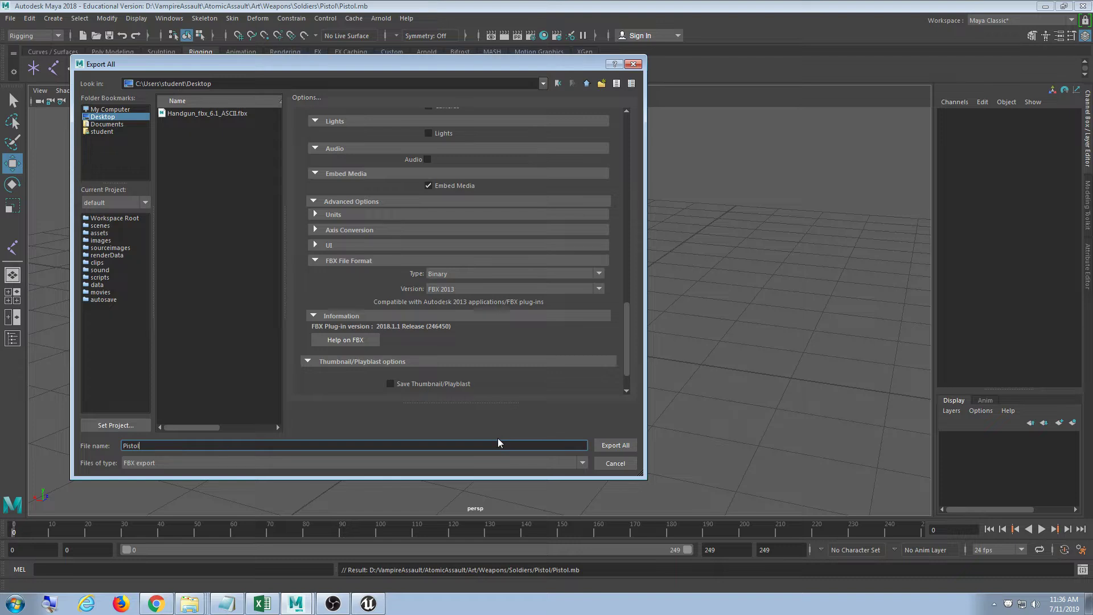
left_click(611, 445)
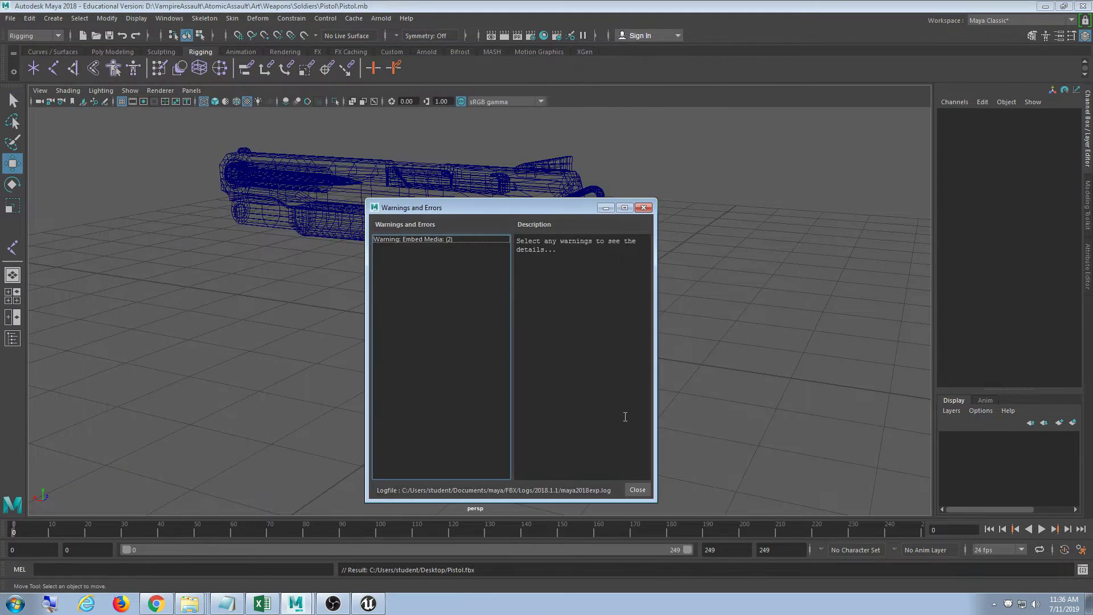
left_click(450, 239)
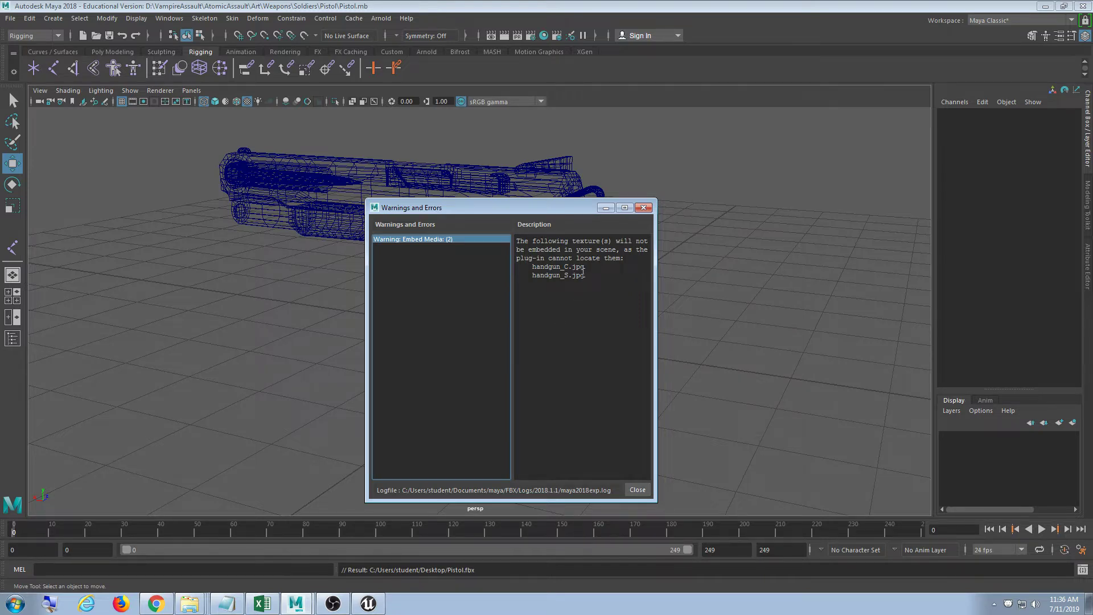
left_click(645, 207)
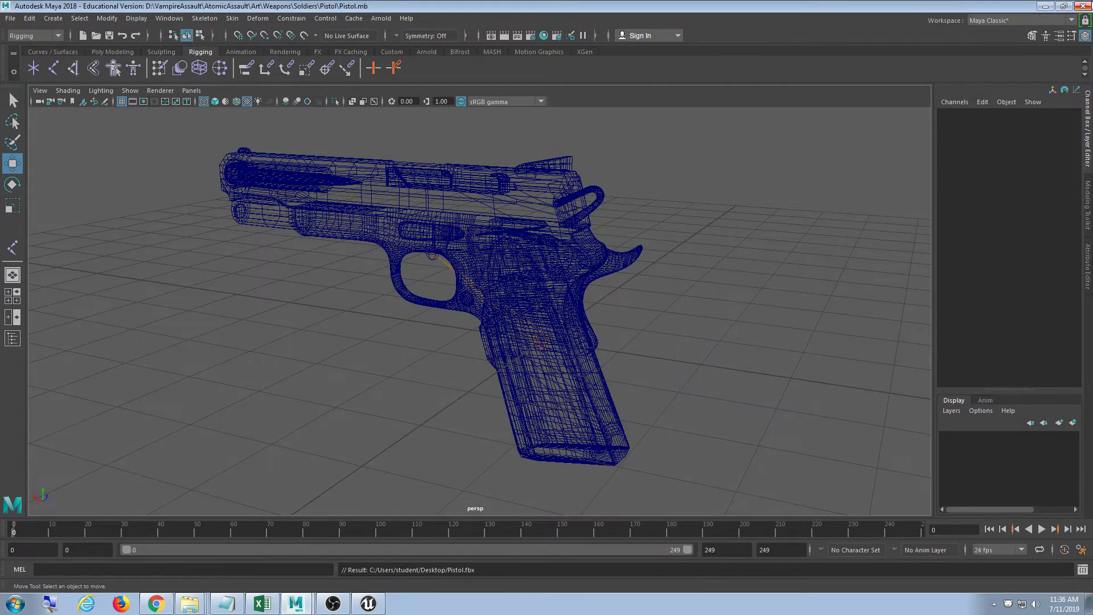
Switch to Unreal Engine, enlarge the Content Browser, and check the WeaponAsset folder before returning to the Content folder
left_click(1045, 6)
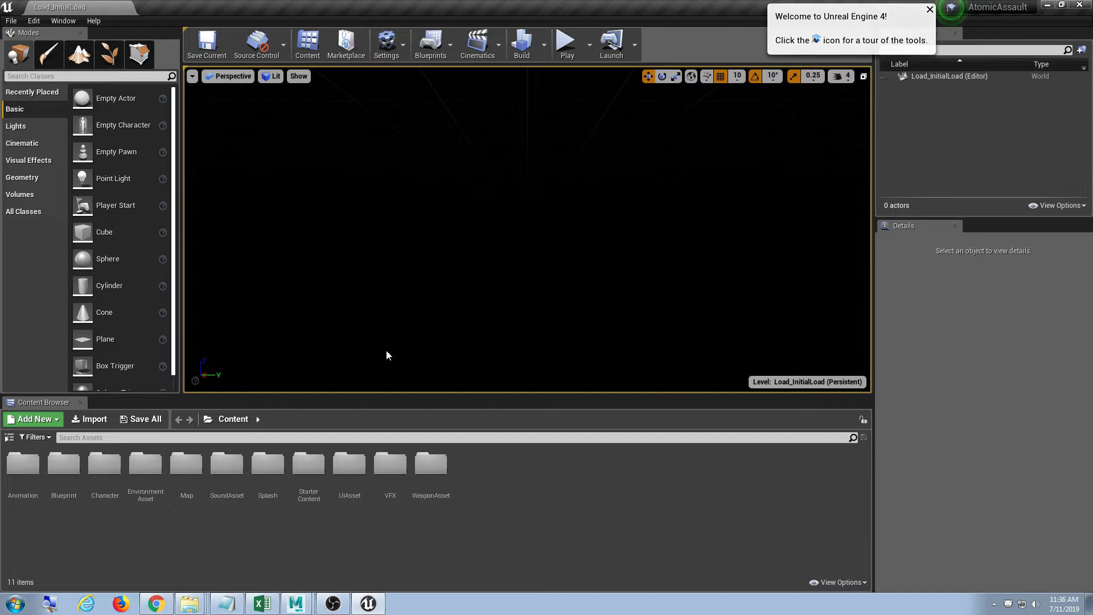
left_click_drag(382, 395, 365, 239)
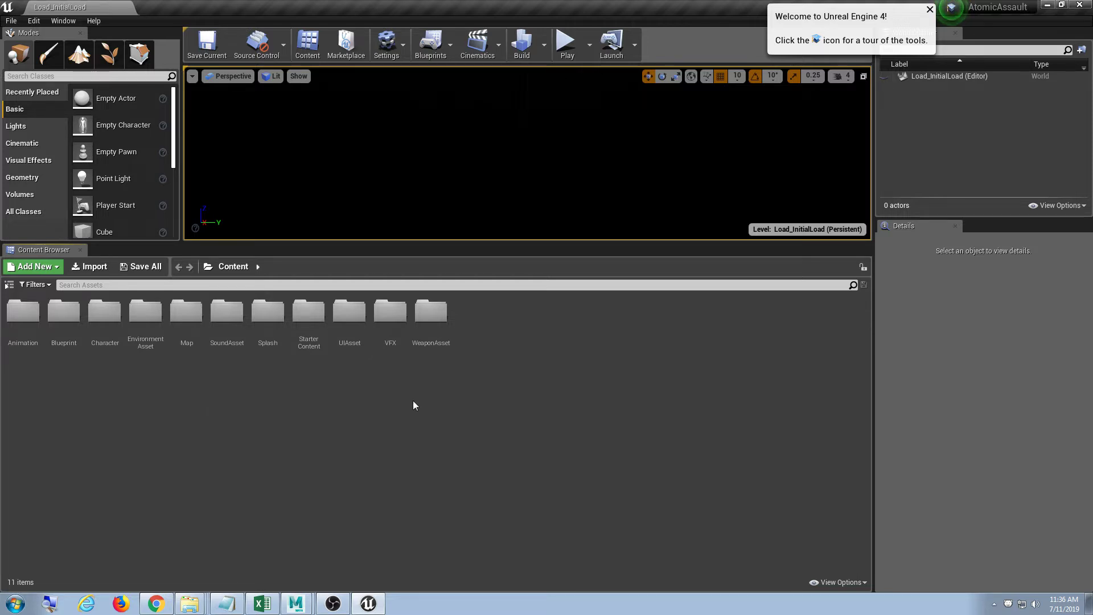
double_click(434, 325)
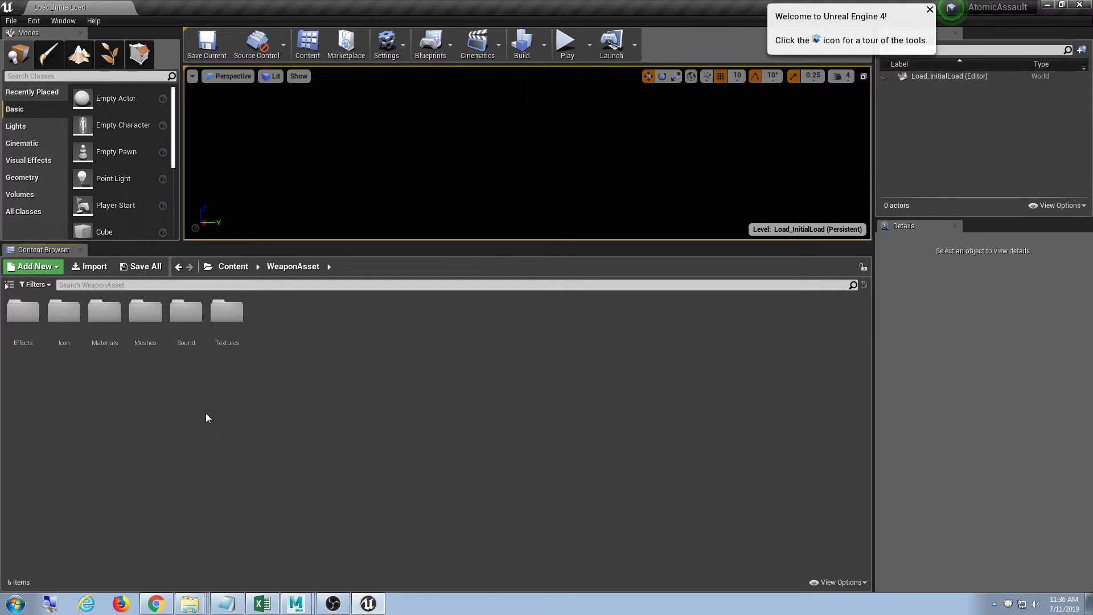
left_click(233, 266)
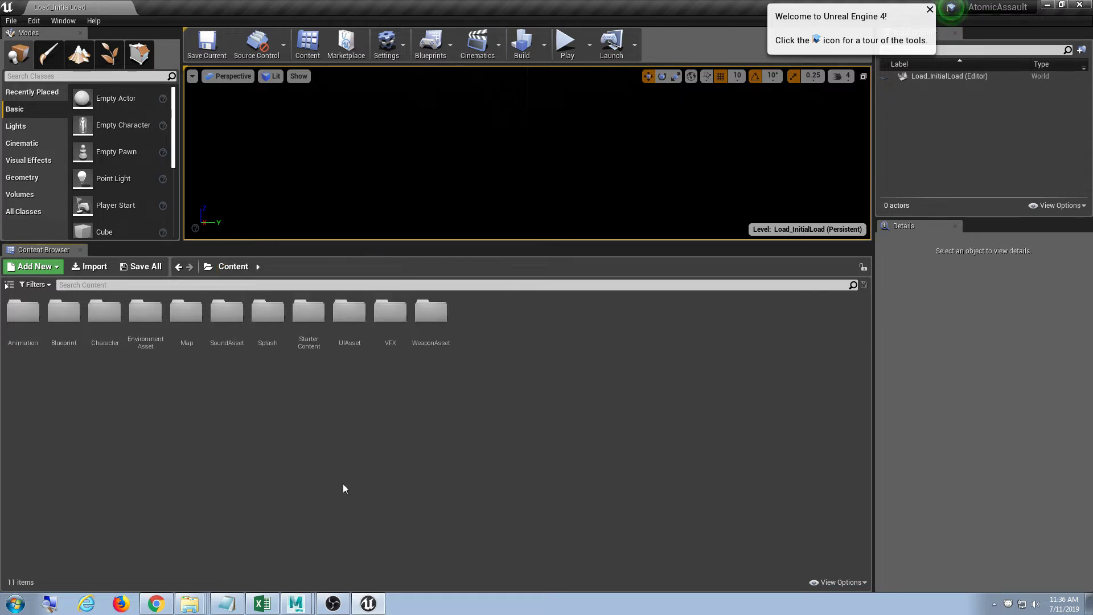
Create a folder named Weapons in the Content directory
right_click(188, 406)
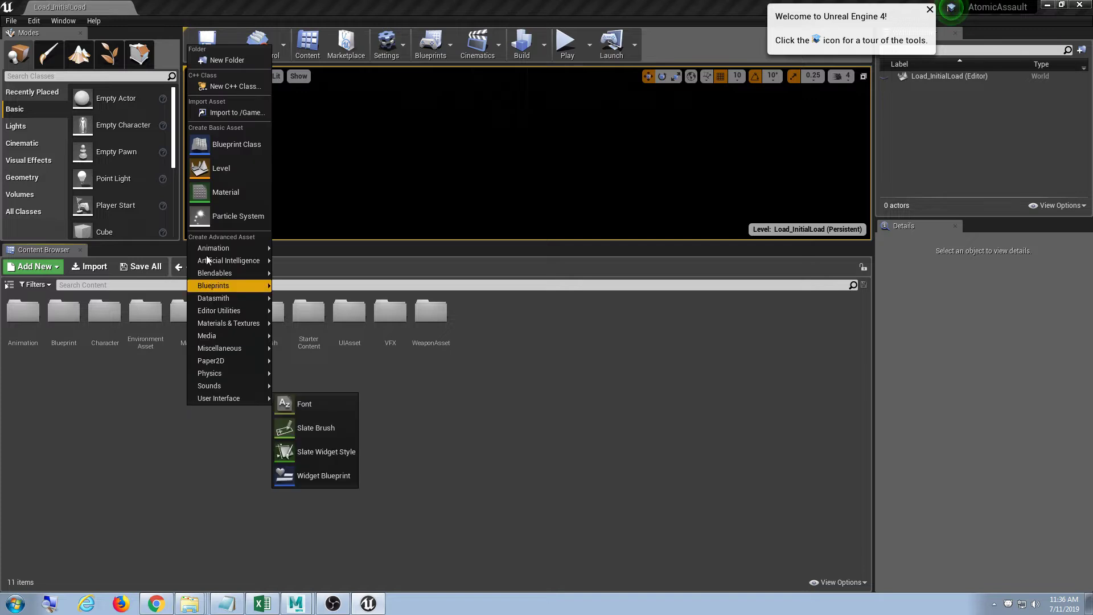
left_click(203, 57)
type("Weapons")
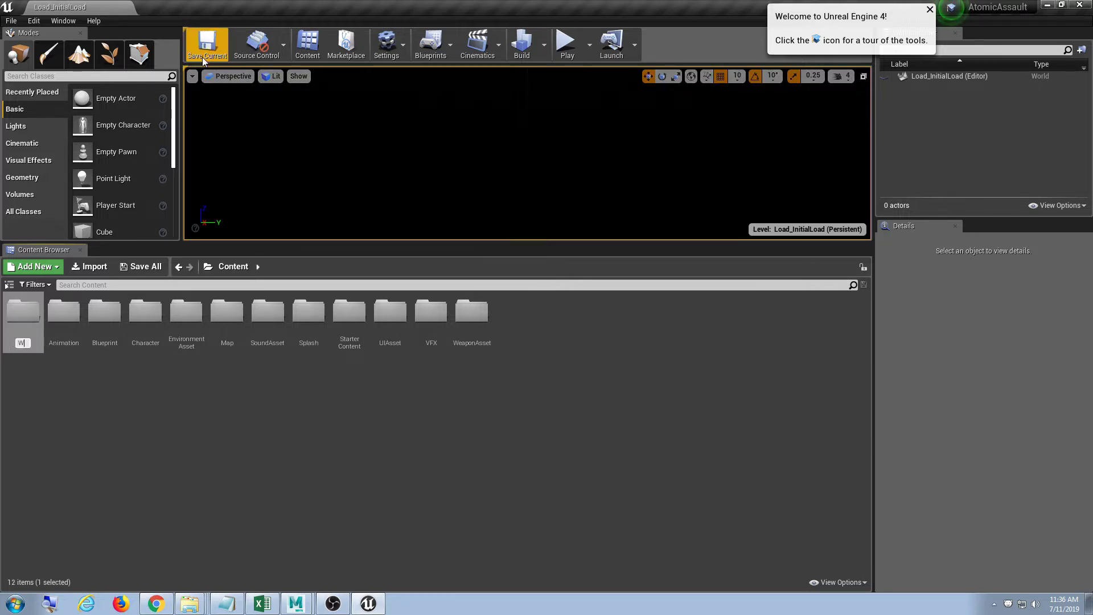
key("Return")
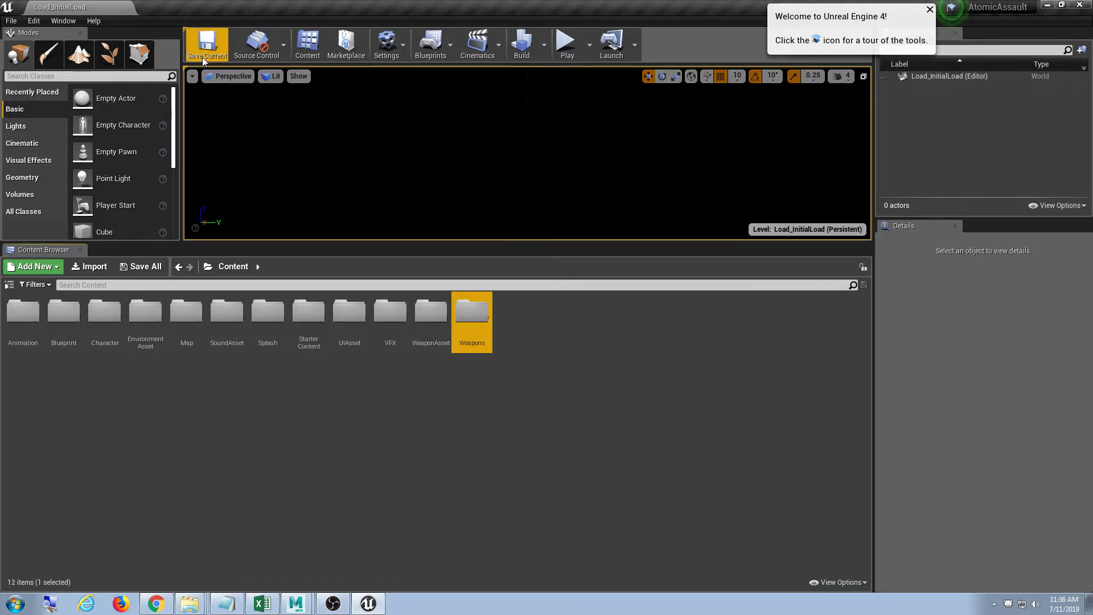
Create a folder named Soldiers inside the Weapons folder
double_click(469, 319)
right_click(292, 344)
left_click(310, 248)
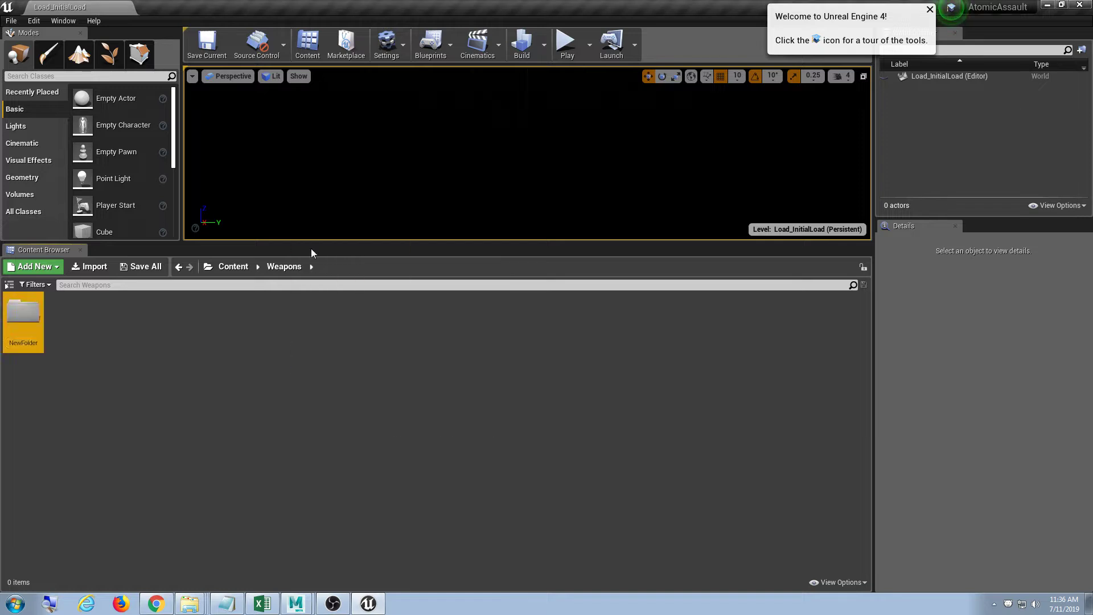
type("Soldiers")
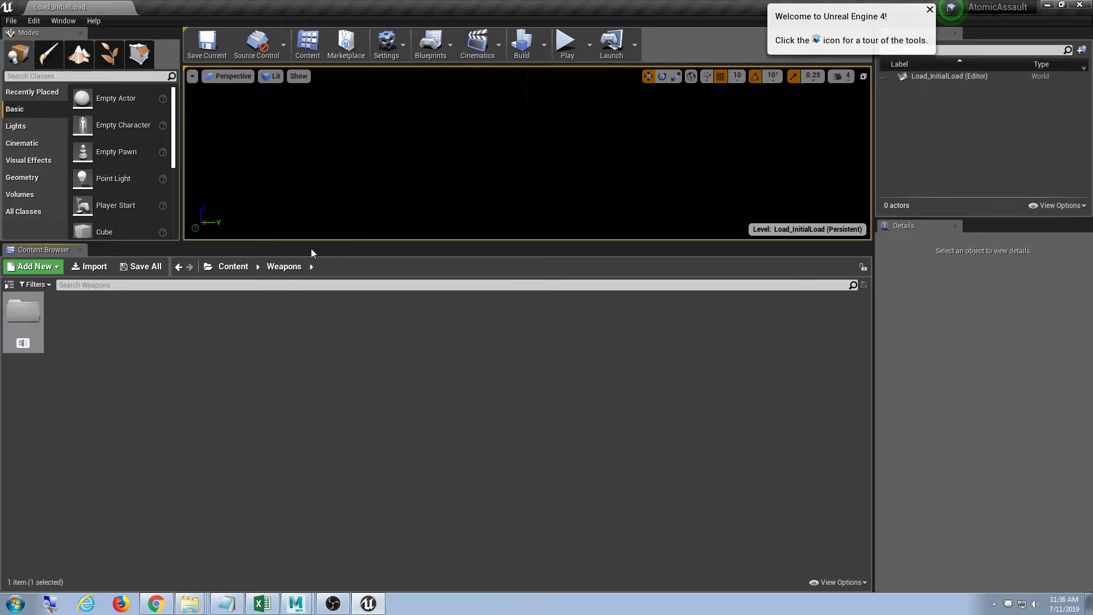
key("Return")
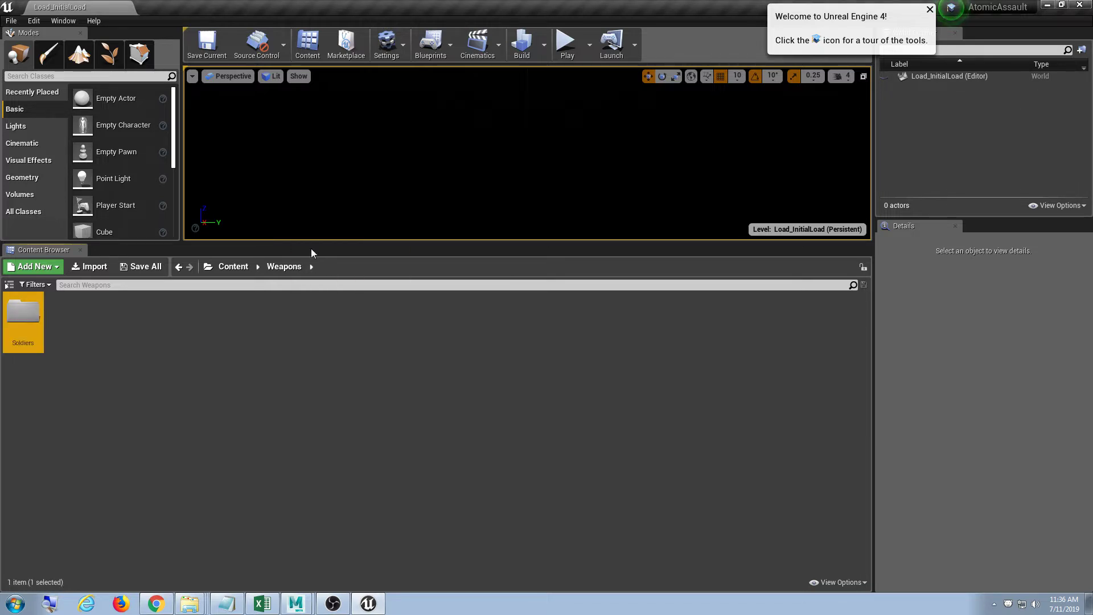
Create a folder named Pistol inside the Soldiers folder
double_click(24, 314)
right_click(99, 327)
left_click(130, 251)
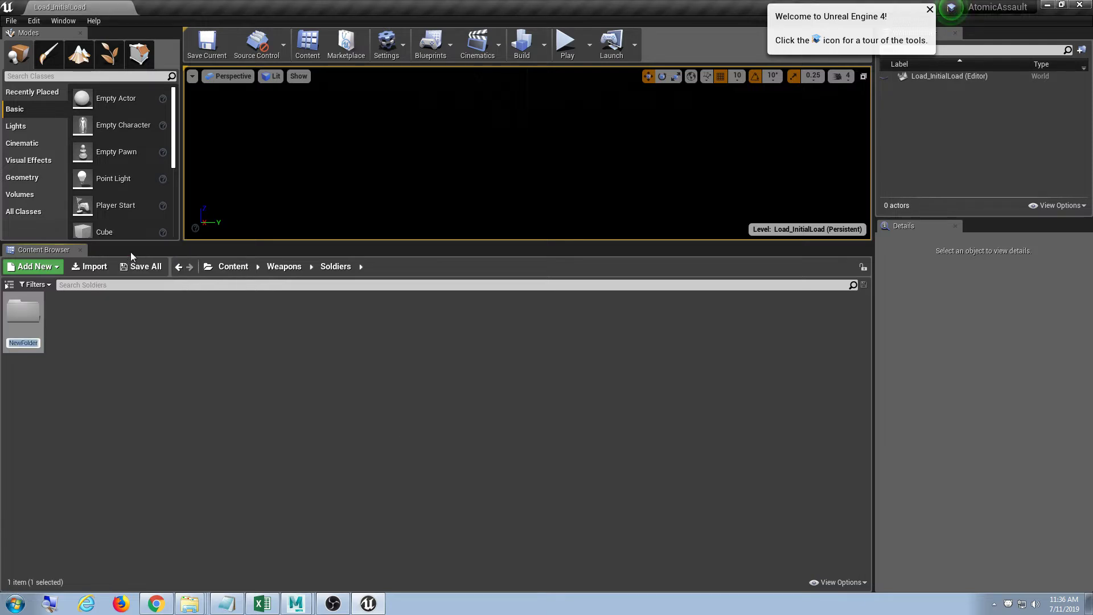
type("Pistol")
key("Return")
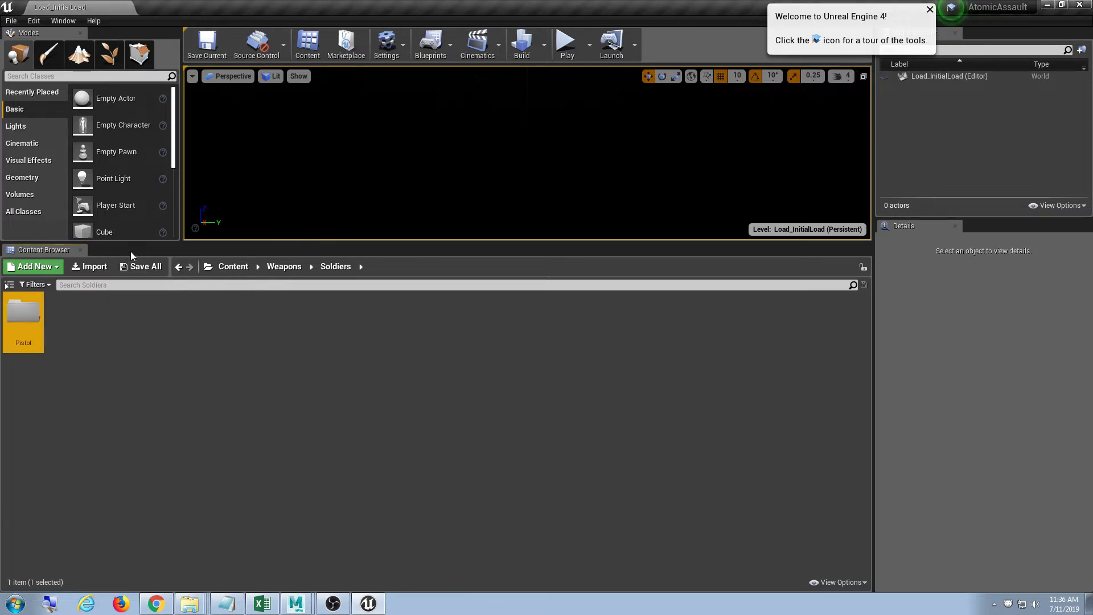
Import the Pistol FBX file from the Desktop into the new Pistol folder and dismiss the import message log
double_click(28, 315)
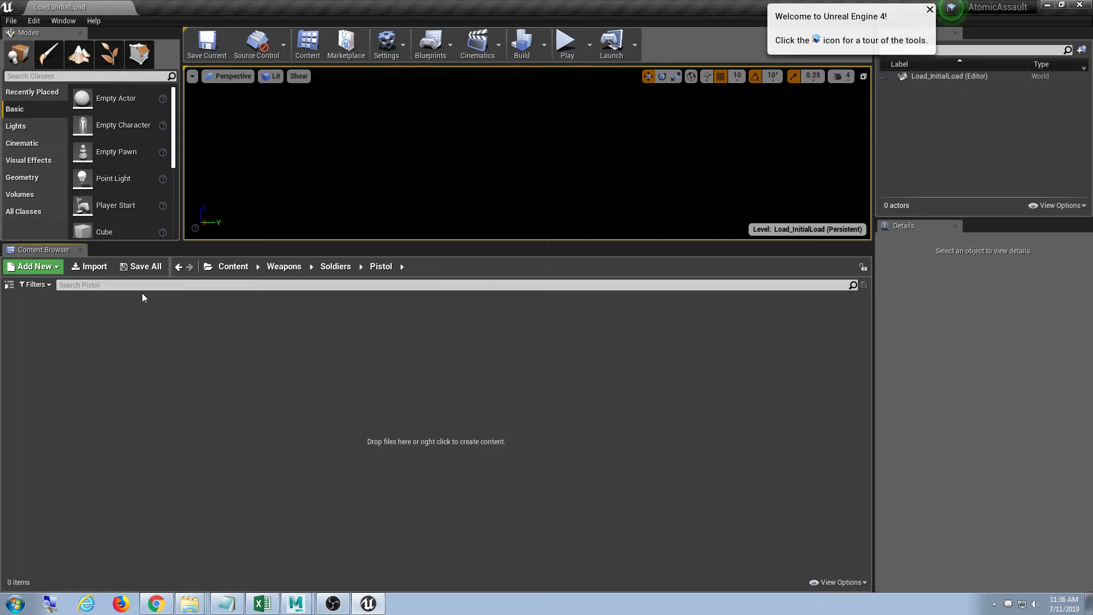
left_click(91, 266)
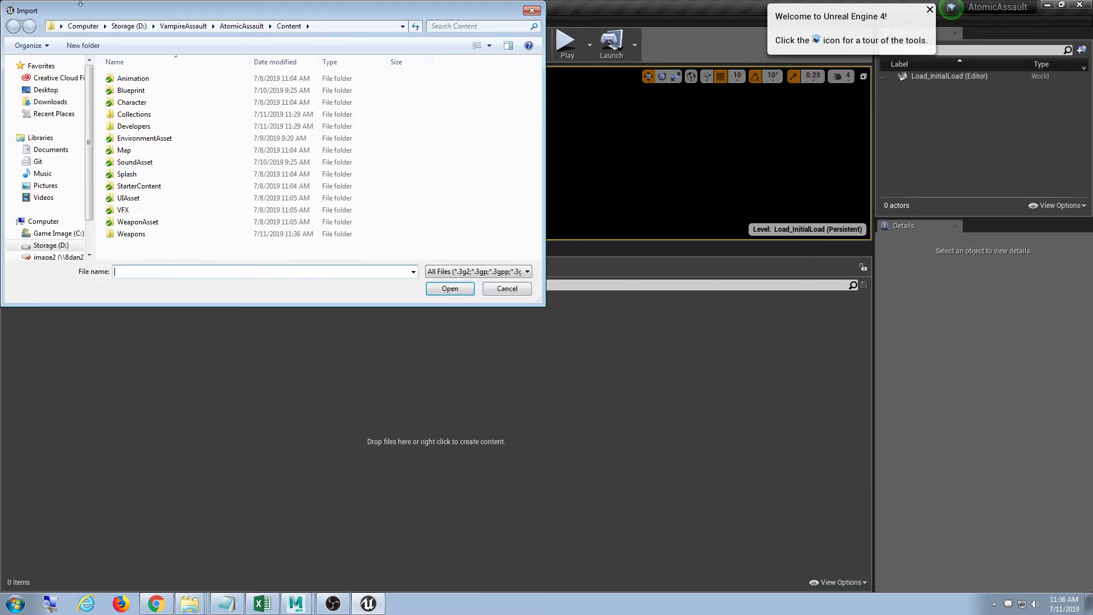
left_click_drag(80, 3, 99, 33)
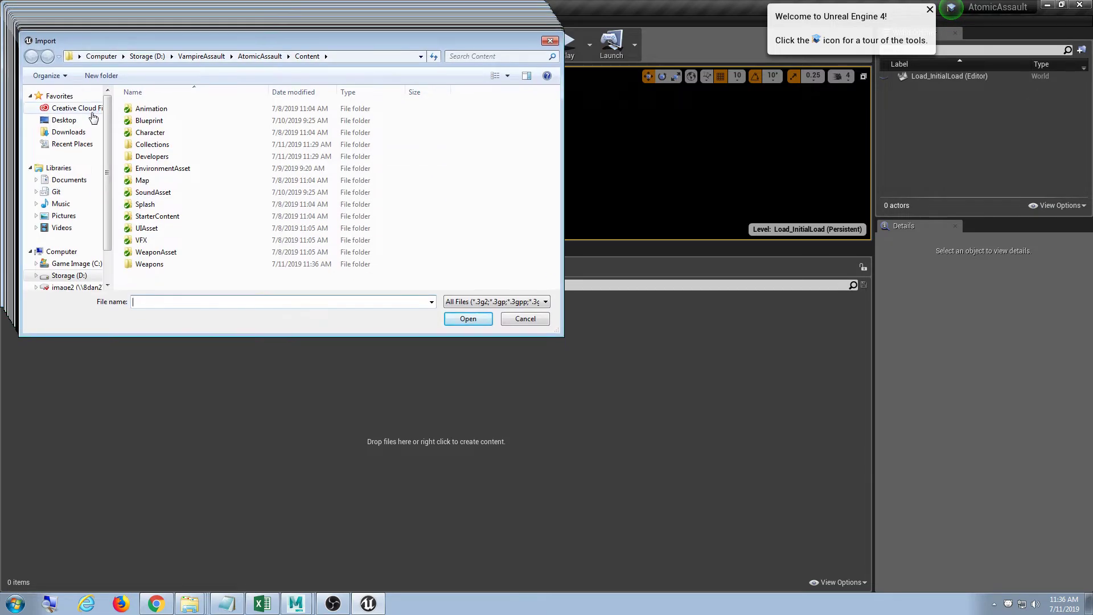
left_click(247, 60)
double_click(170, 109)
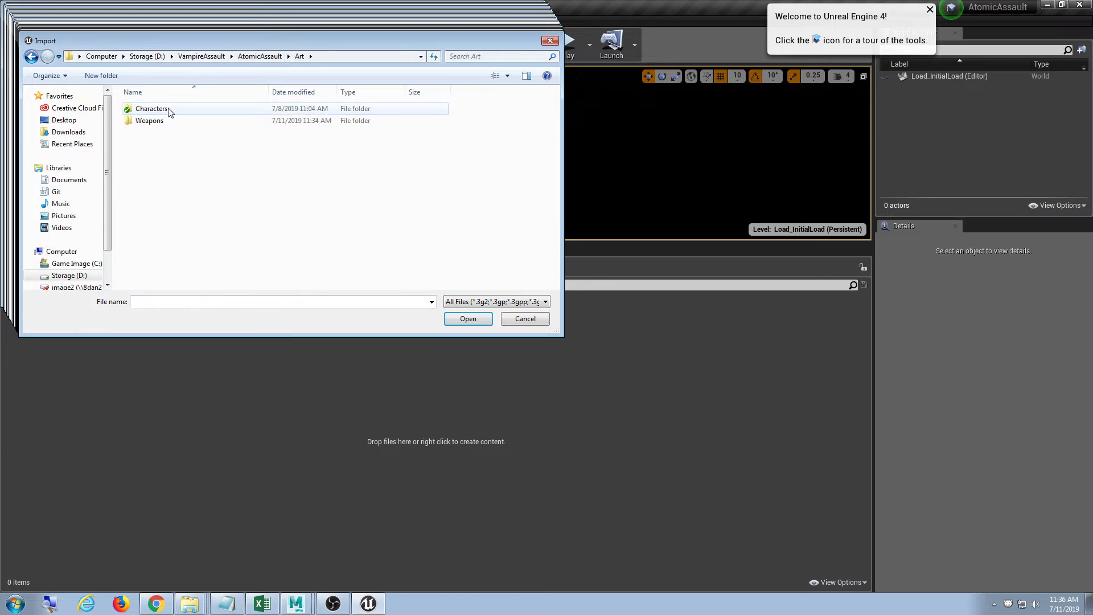
left_click(85, 119)
left_click(195, 212)
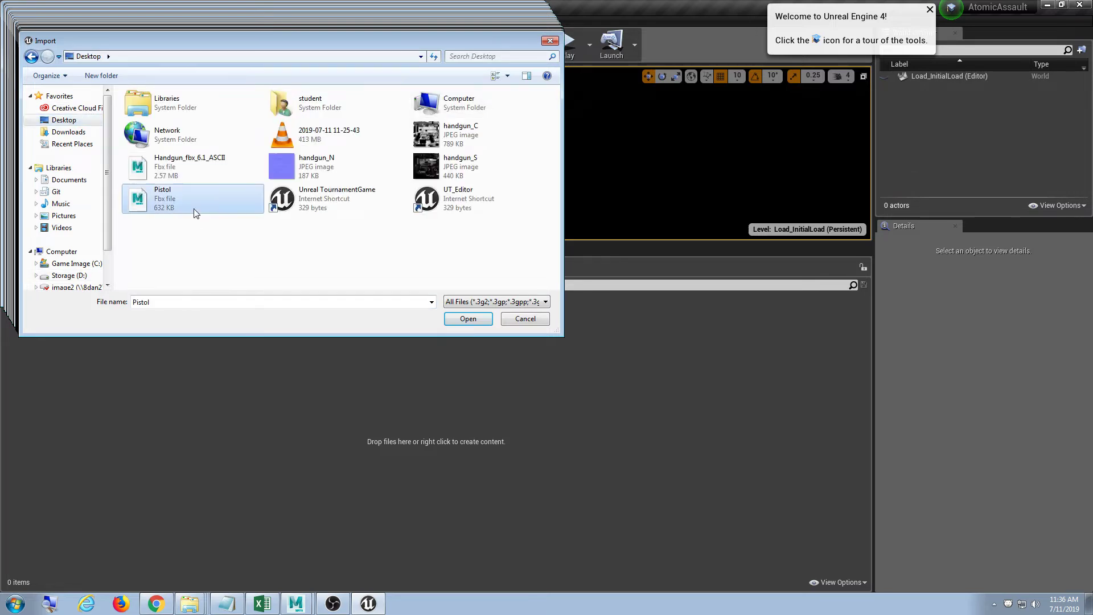
left_click(471, 320)
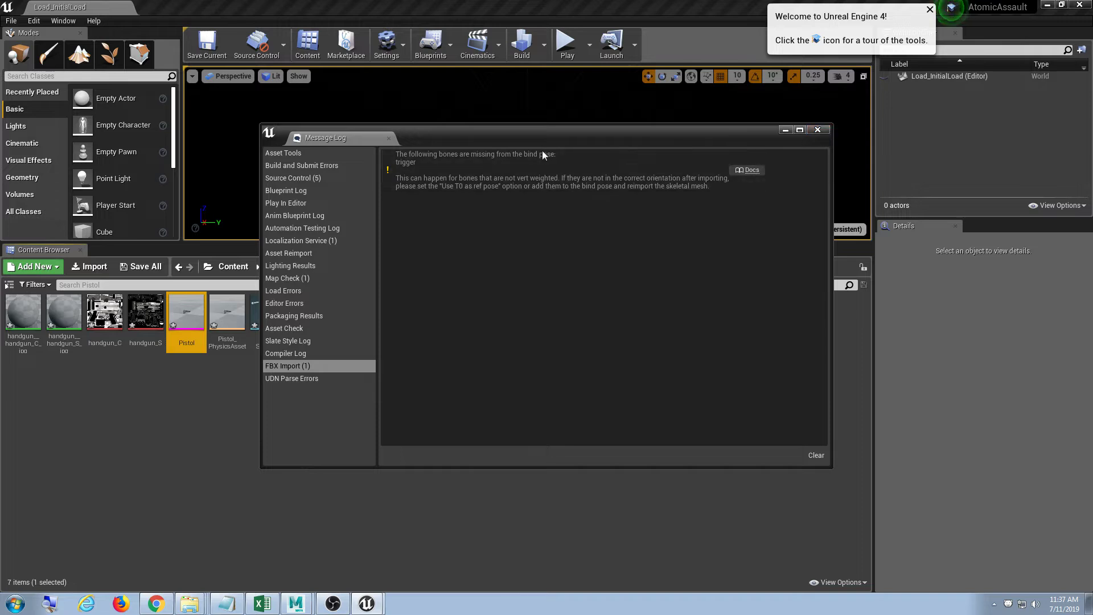
left_click(543, 155)
left_click(823, 131)
left_click(271, 391)
Open the imported Pistol skeletal mesh in a docked editor tab and frame the gun for viewing
left_click(179, 304)
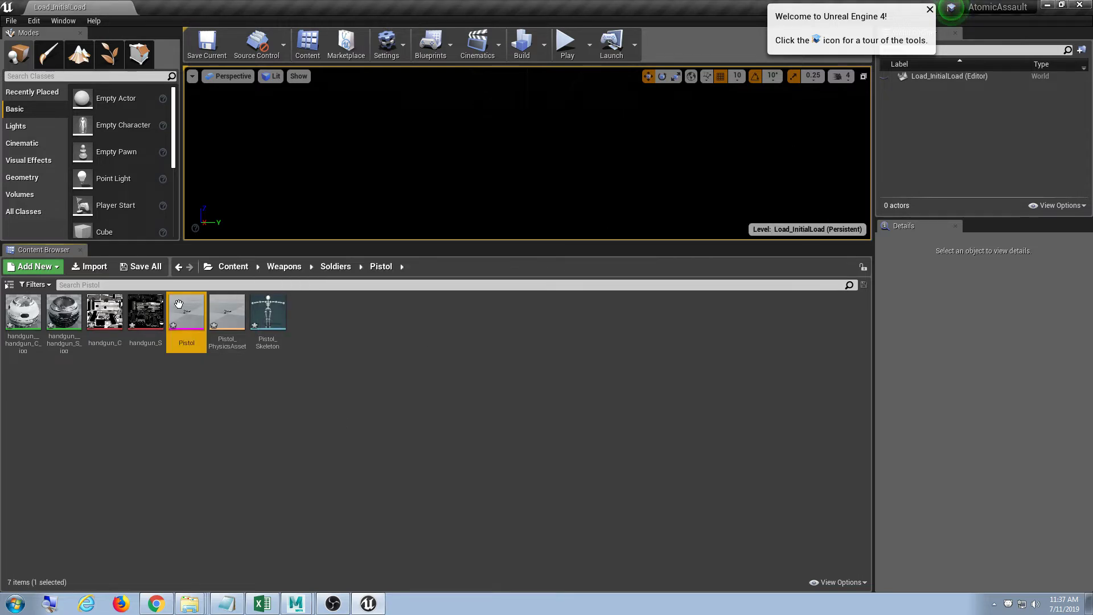
double_click(179, 304)
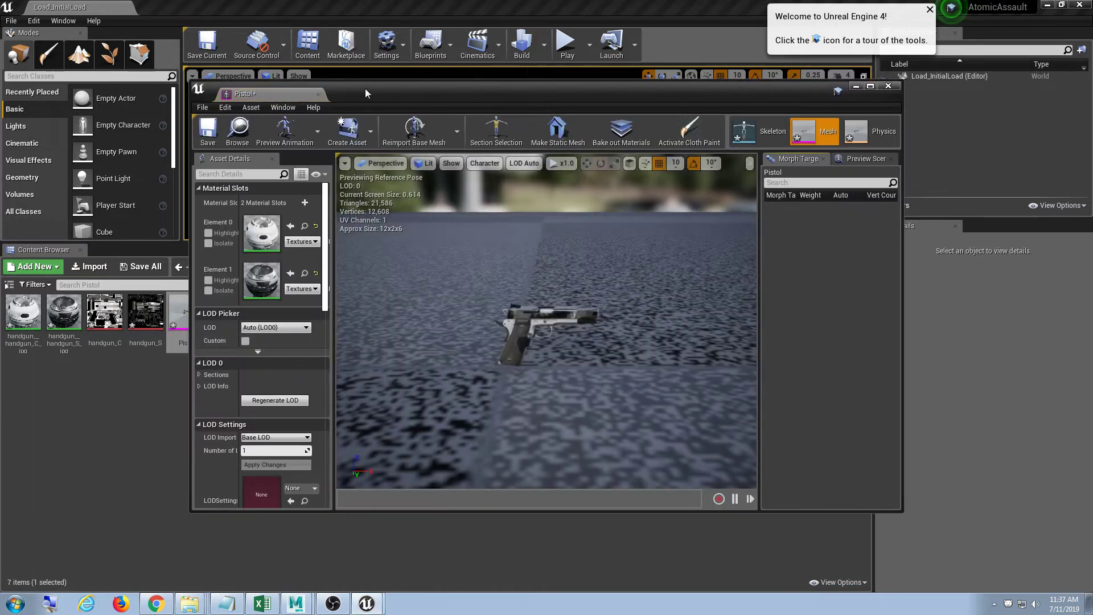
left_click_drag(253, 94, 173, 9)
mouse_move(583, 414)
left_mouse_down()
mouse_move(584, 426)
mouse_move(582, 415)
left_mouse_up()
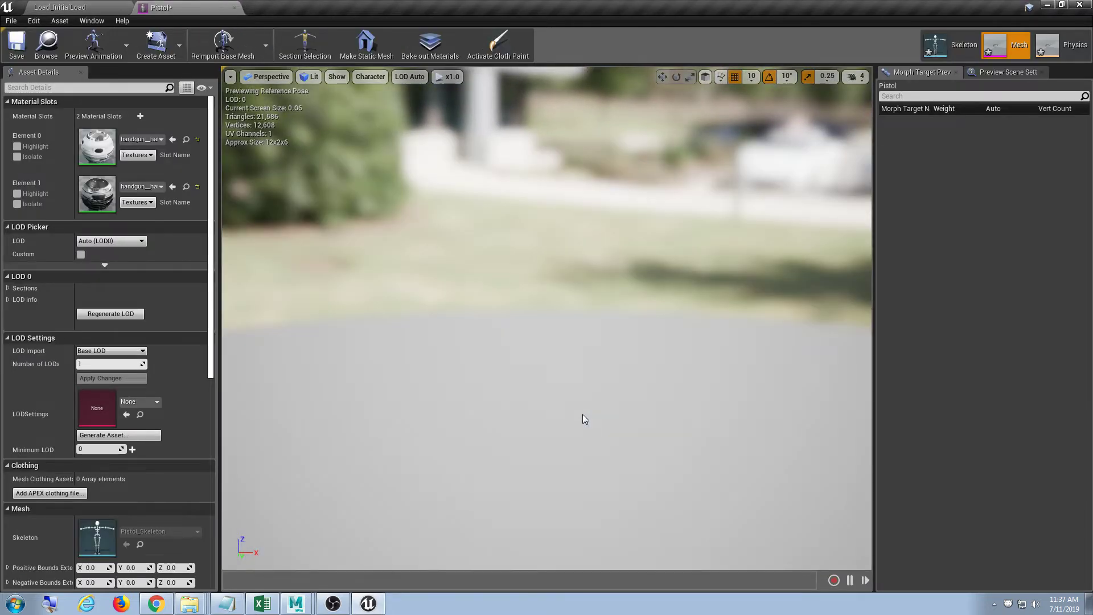
key("f")
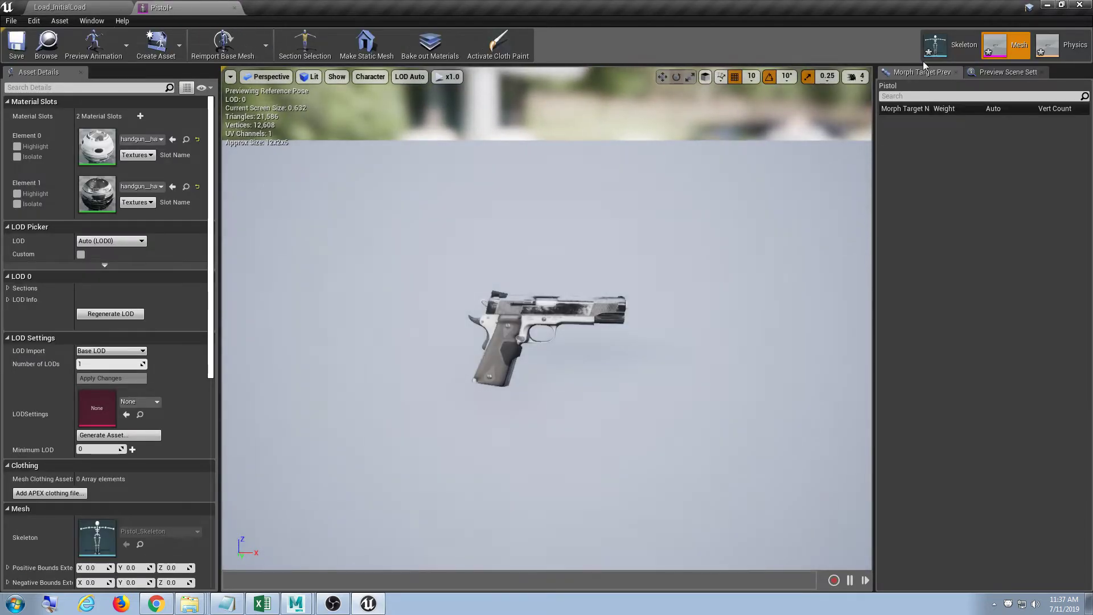
Inspect the trigger bone in the Pistol's skeleton and close both the skeleton and mesh editors
left_click(927, 59)
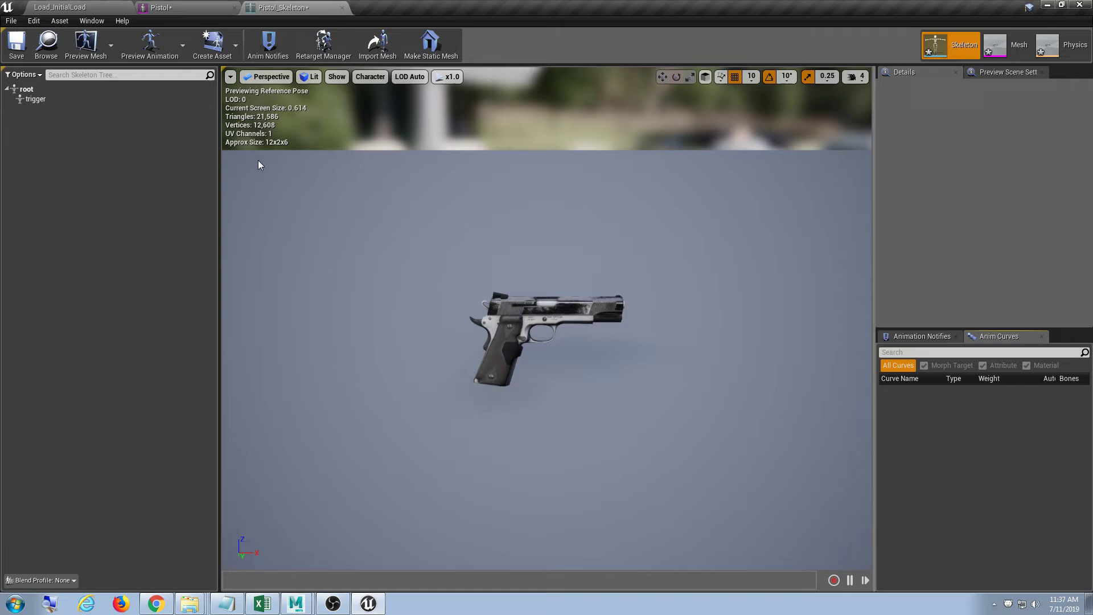
left_click(43, 99)
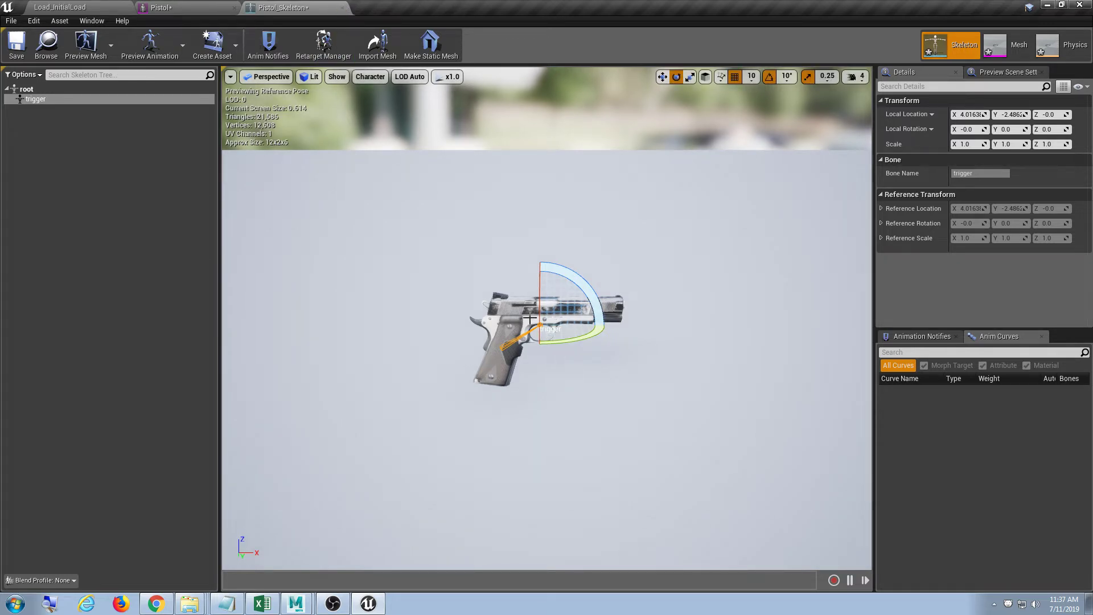
left_click(342, 8)
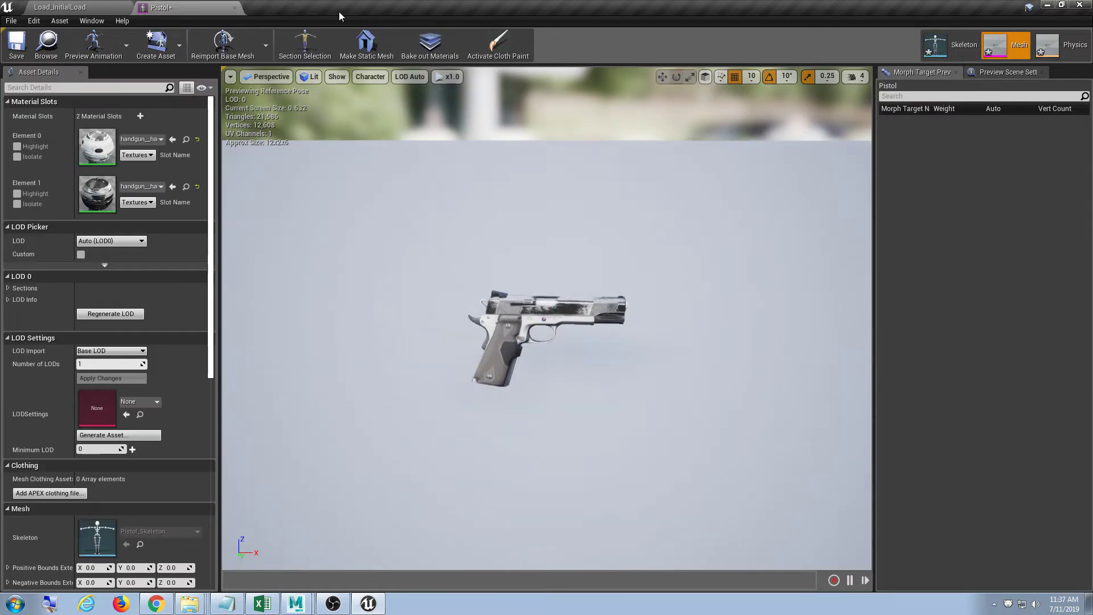
left_click(234, 8)
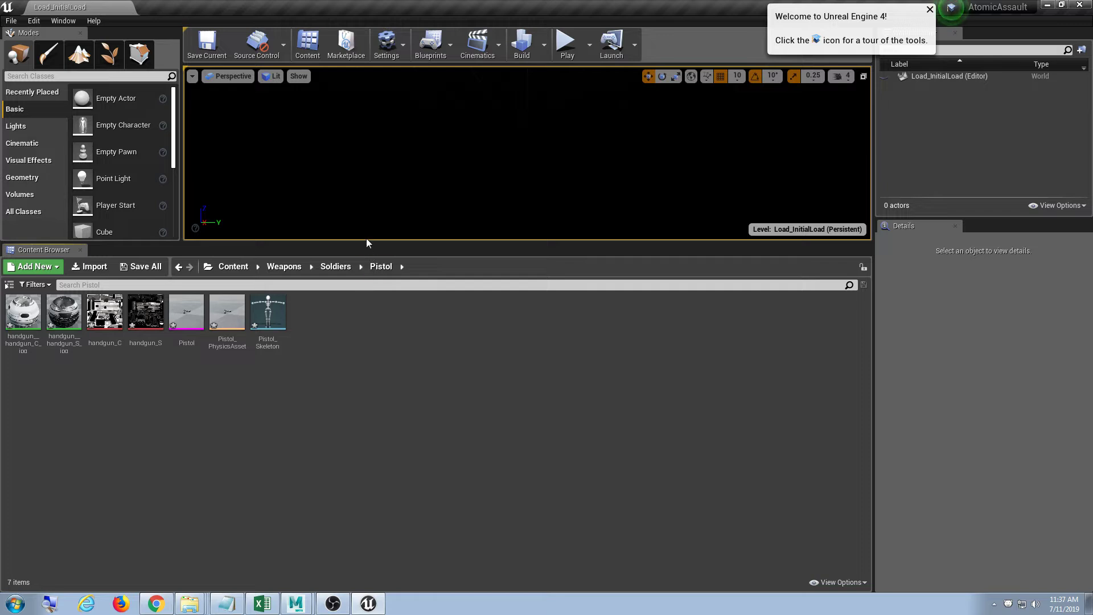
Filter the whole Content directory to show only Skeletal Mesh assets and enlarge the asset browsing area
left_click_drag(371, 244, 370, 328)
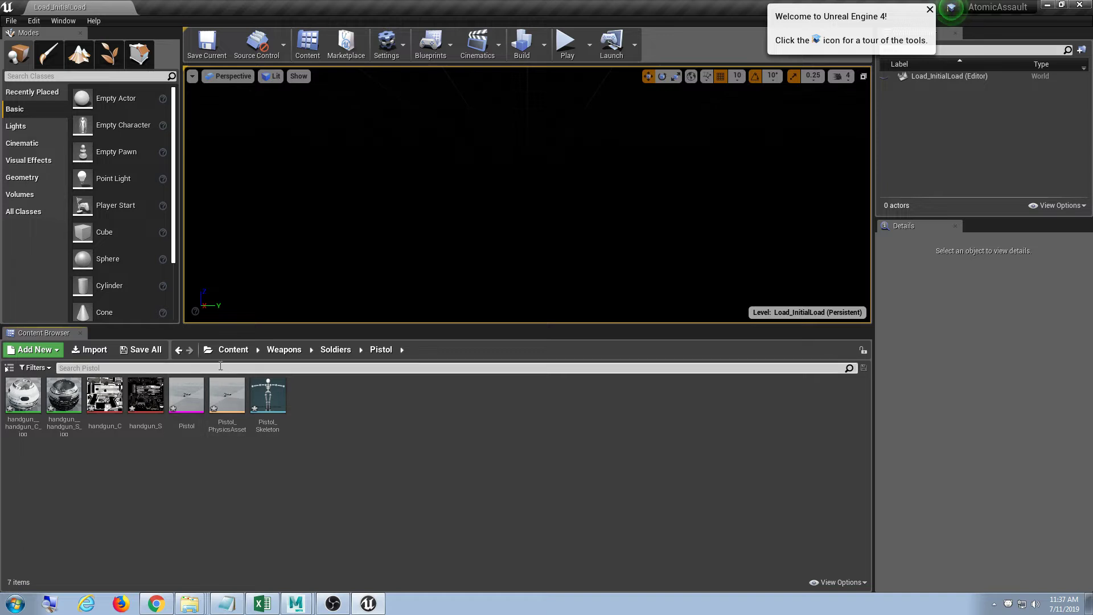
left_click(226, 350)
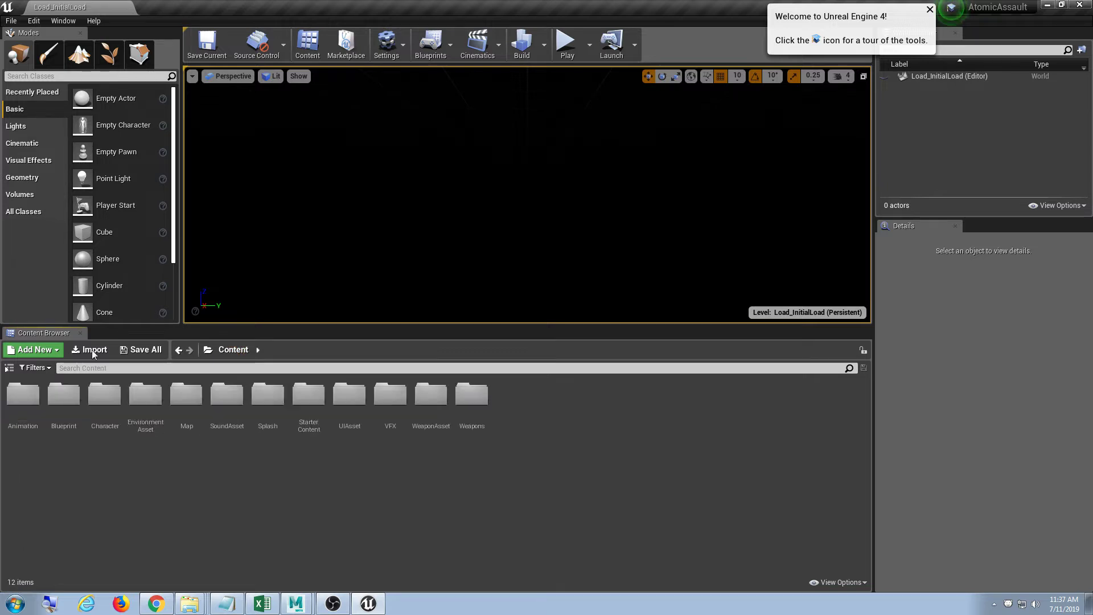
left_click(106, 368)
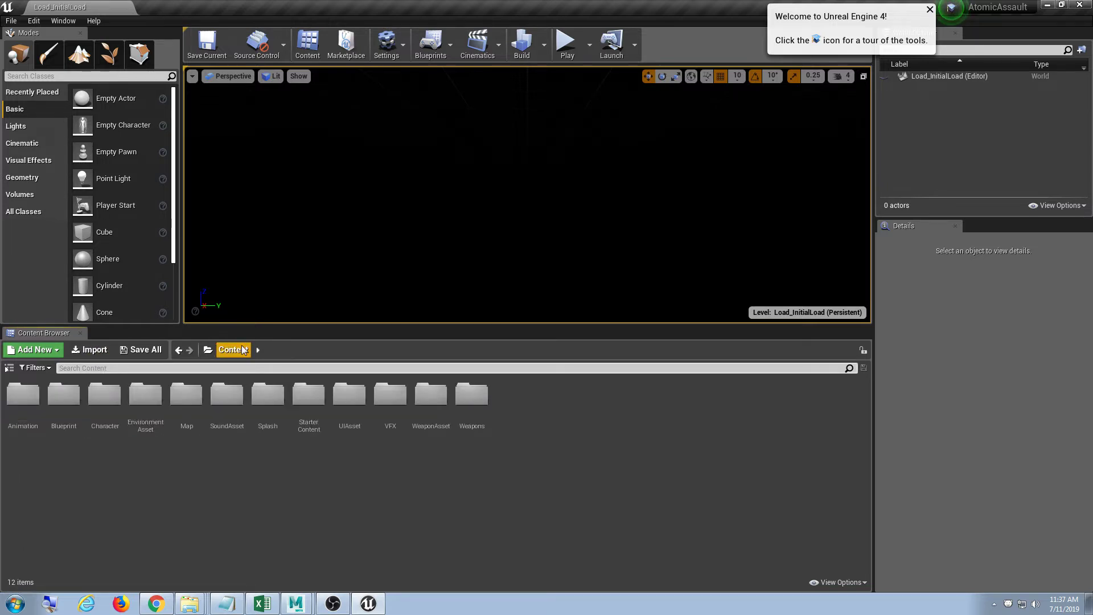
left_click(34, 368)
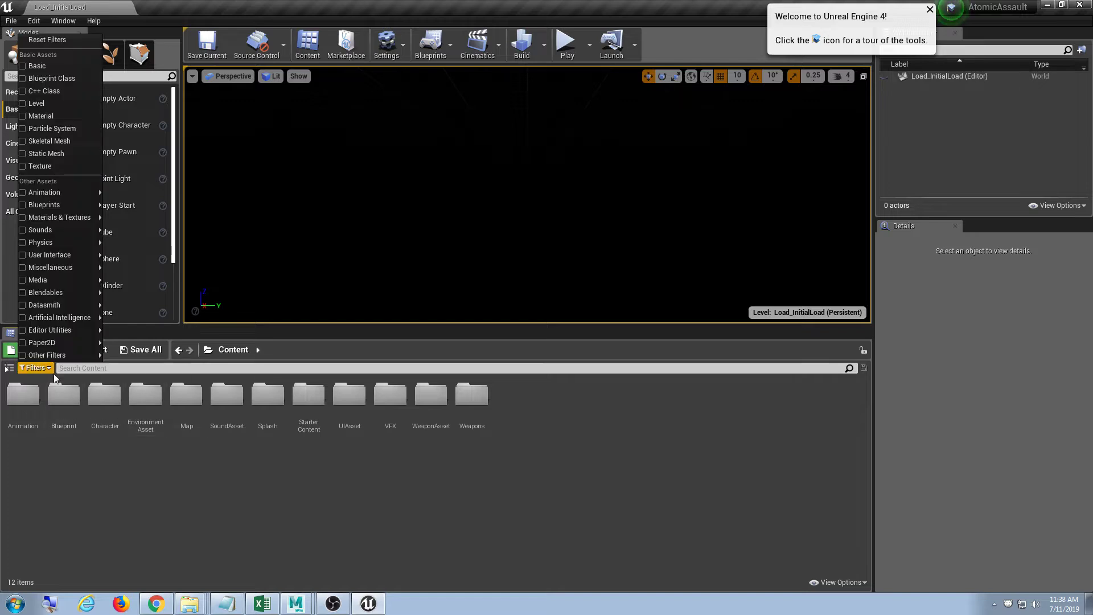
left_click(50, 142)
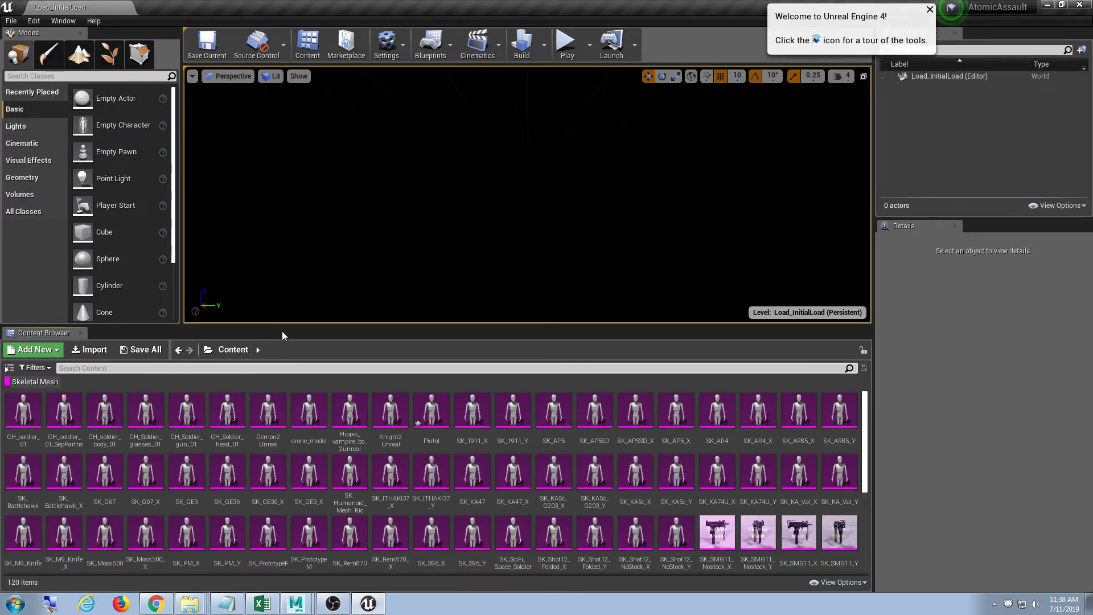
left_click_drag(281, 326, 276, 227)
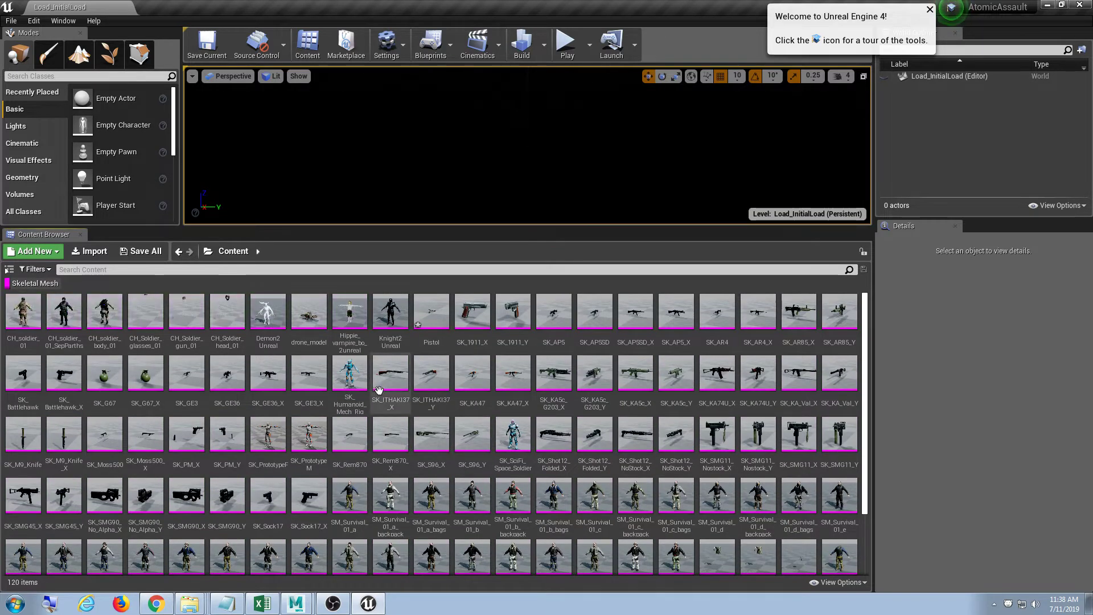
Preview and close the Knight2Unreal mesh, and open the SM_Survival_01_b skeletal mesh in a docked editor tab
left_click(388, 320)
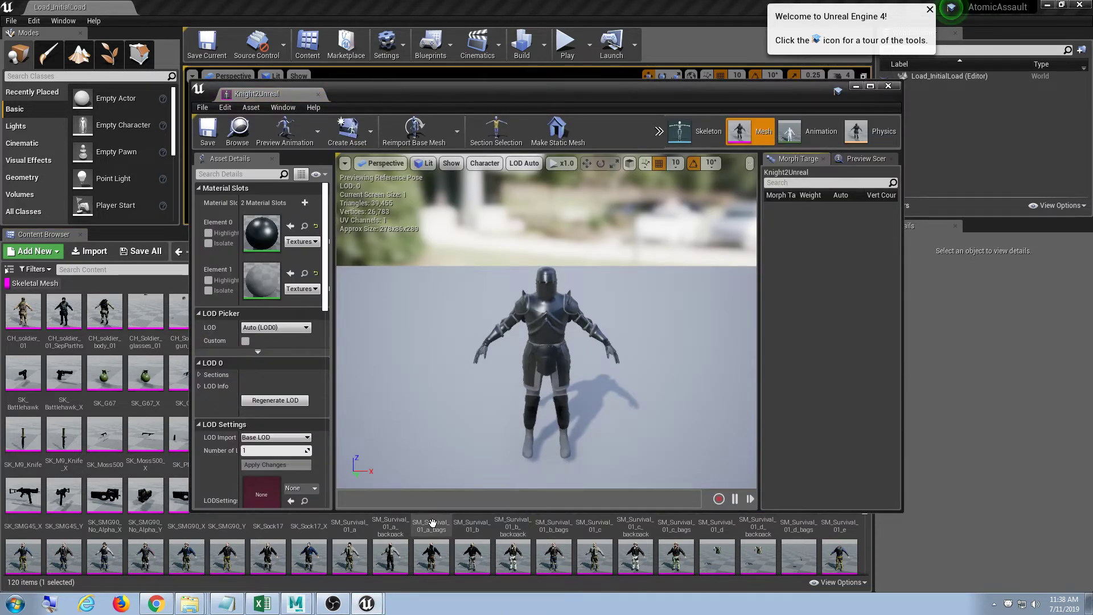
left_click(888, 87)
left_click(483, 493)
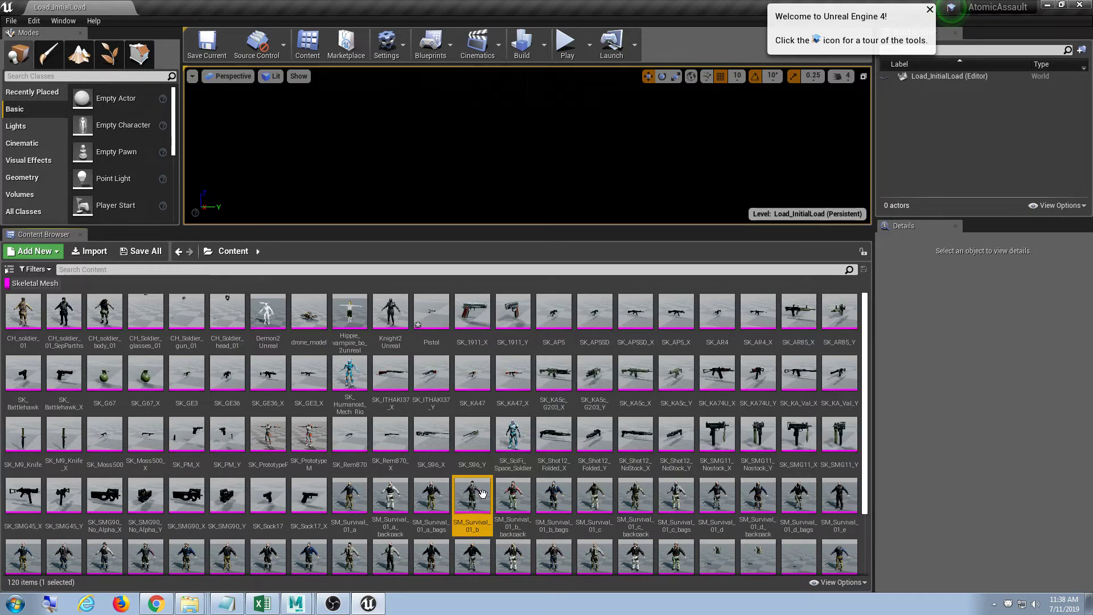
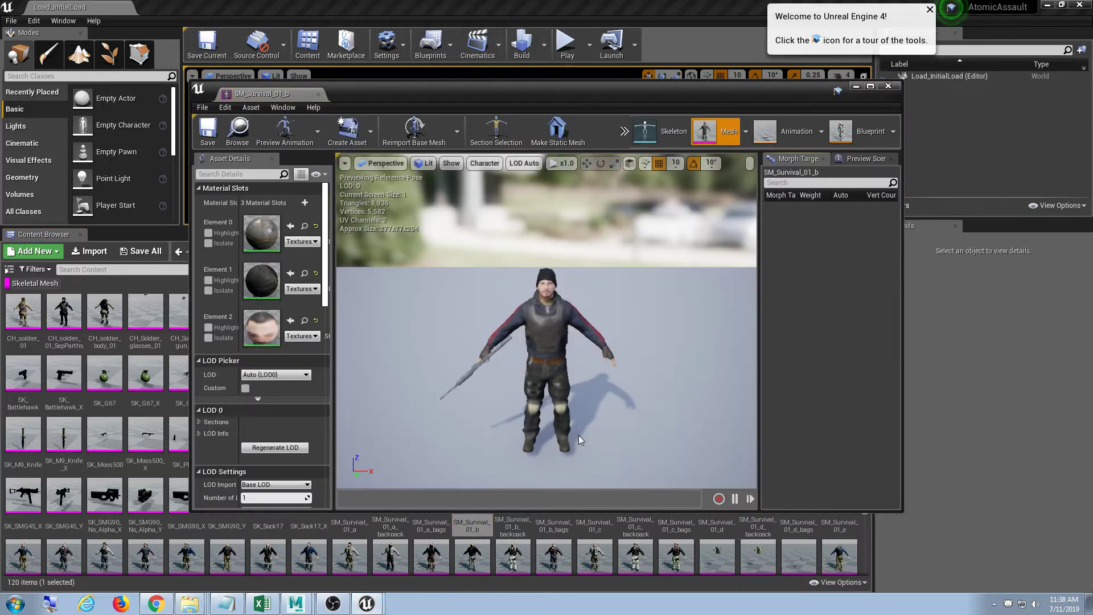
left_click_drag(503, 407, 546, 392, "alt")
left_click_drag(239, 96, 214, 8)
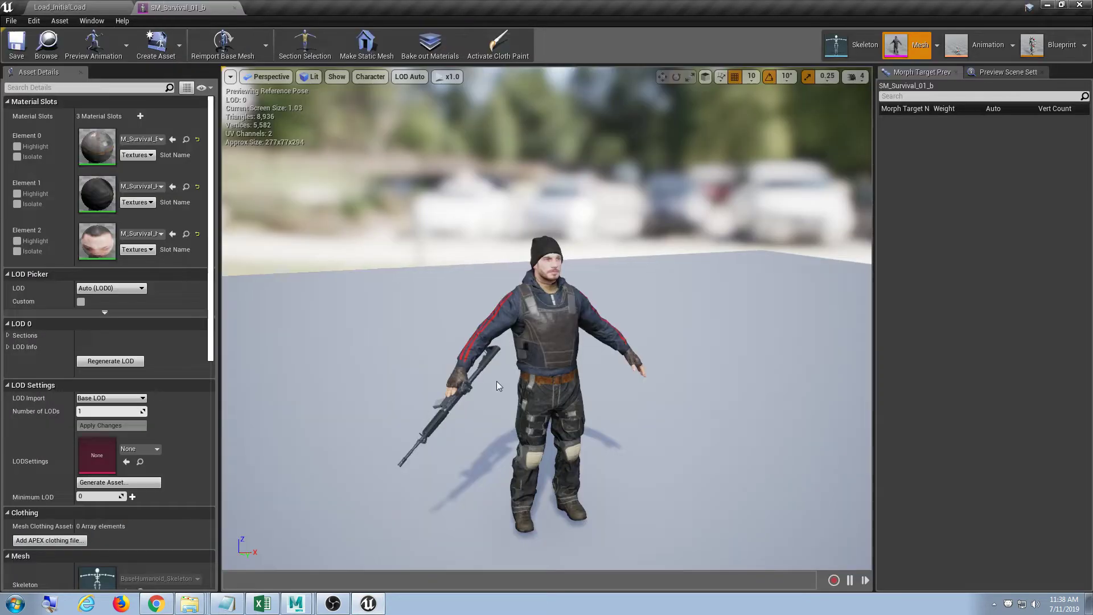
Examine the soldier's rifle up close and switch Section Selection on and back off
left_click_drag(498, 383, 478, 394, "alt")
right_click_drag(501, 393, 562, 405)
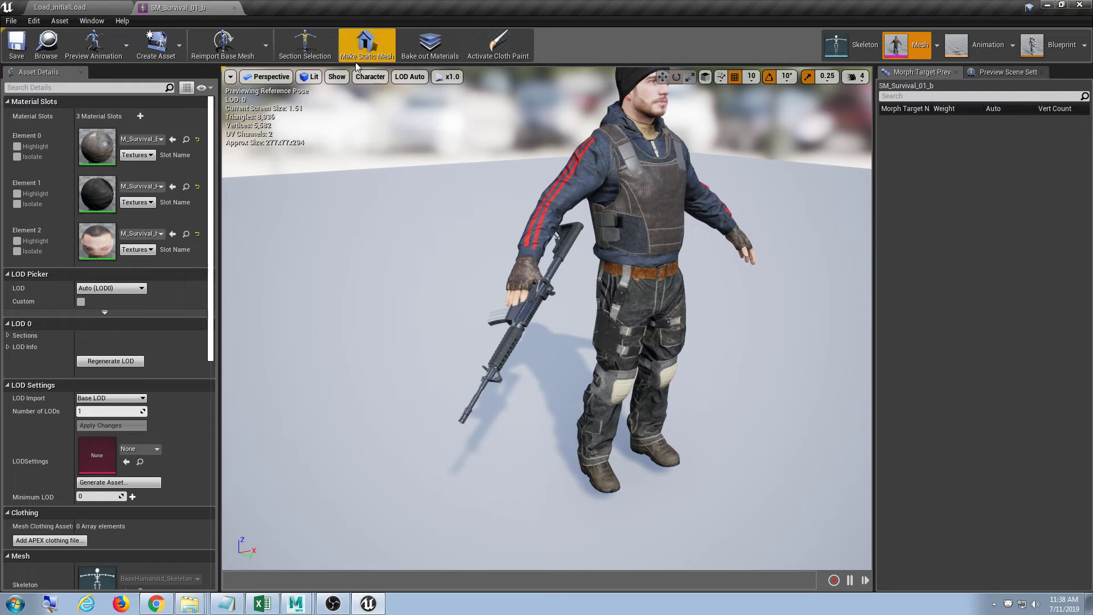
left_click(309, 51)
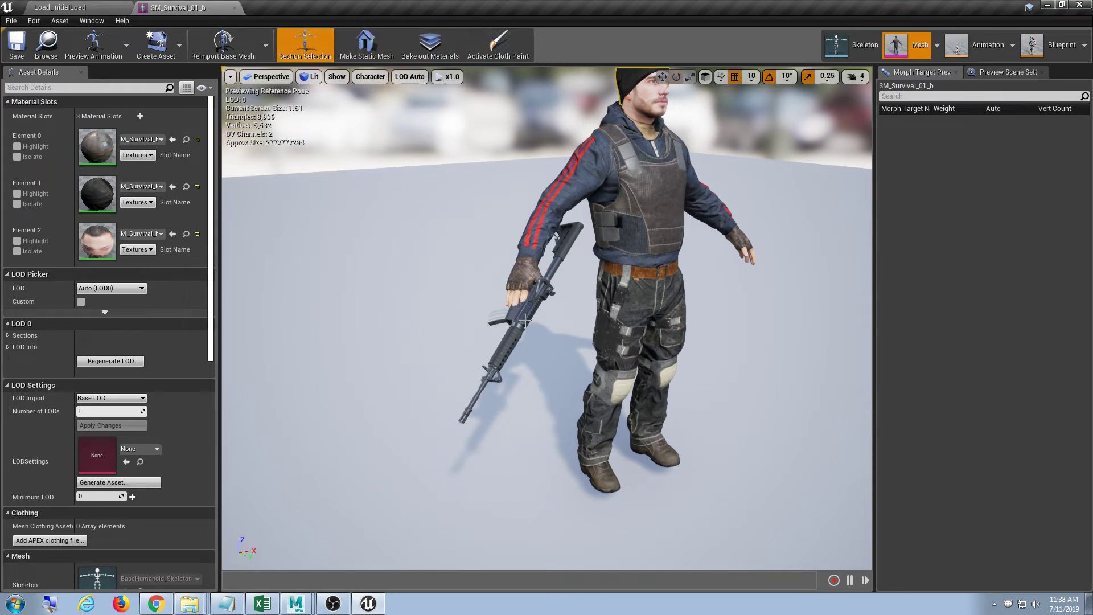
left_click(309, 53)
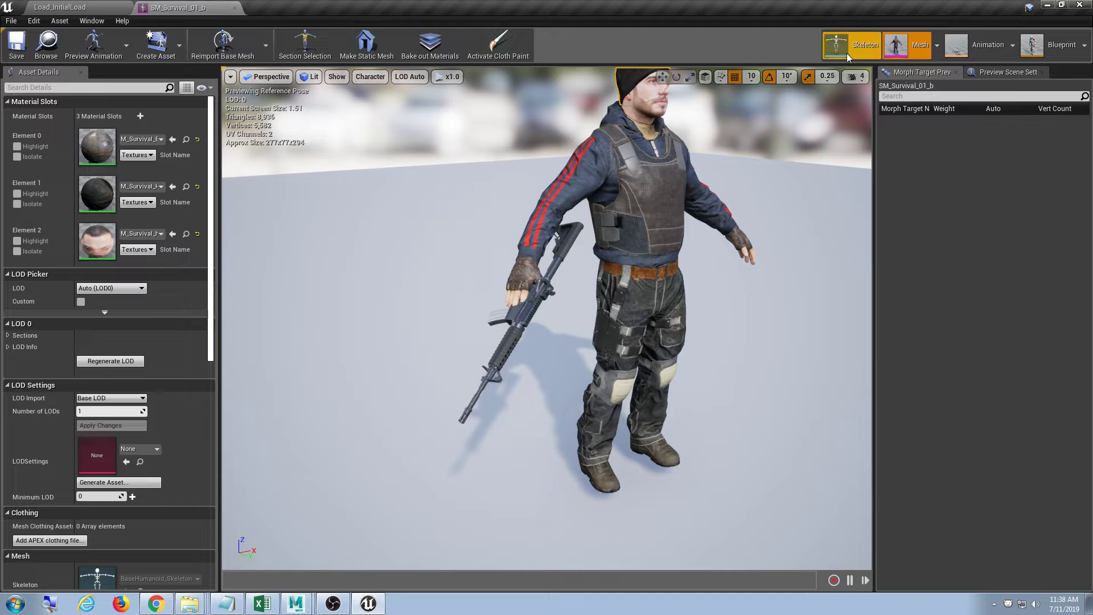
Open the soldier's BaseHumanoid_Skeleton and locate the GunHandle socket and its SK_AR4 preview attachment under the hand_r bone
left_click_drag(683, 256, 575, 256, "alt")
left_click(866, 47)
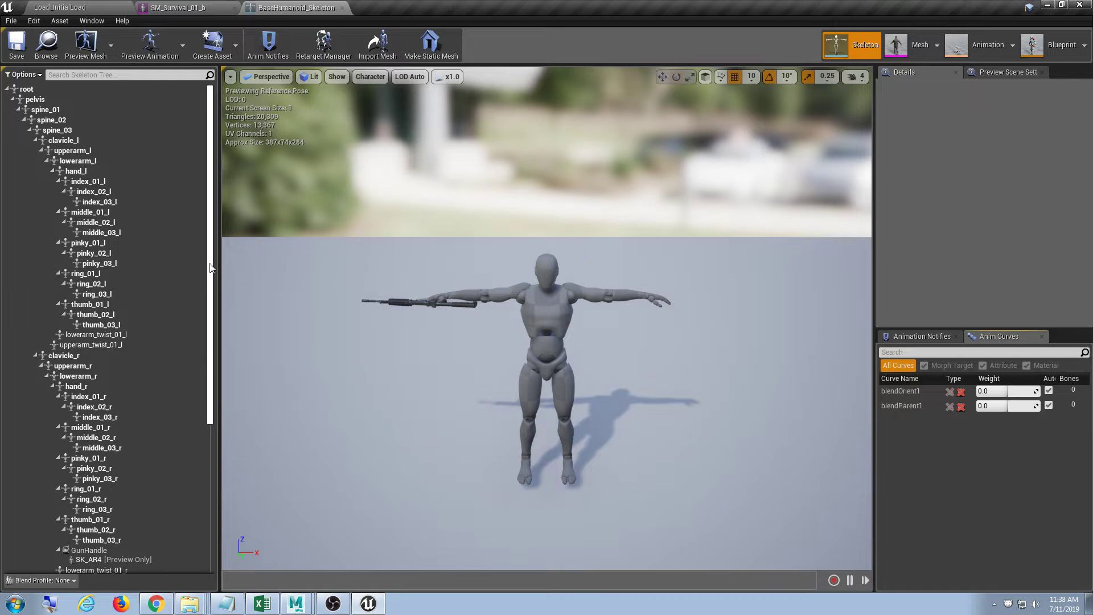
left_click_drag(211, 269, 226, 435)
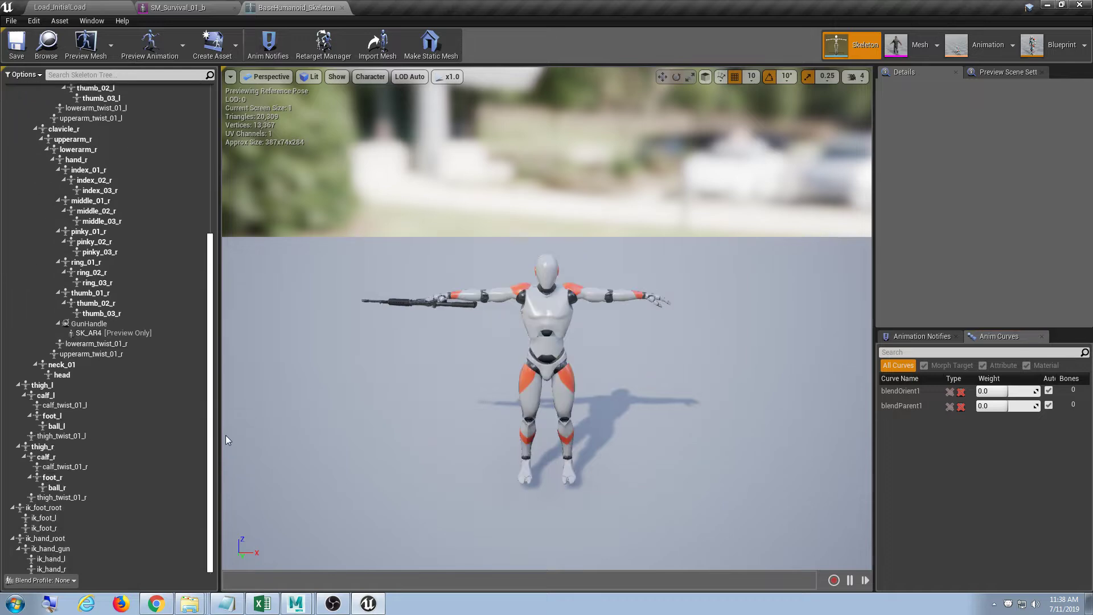
left_click(98, 324)
left_click(102, 333)
Examine the rifle held in the mannequin's hand up close
right_click_drag(603, 266, 625, 275)
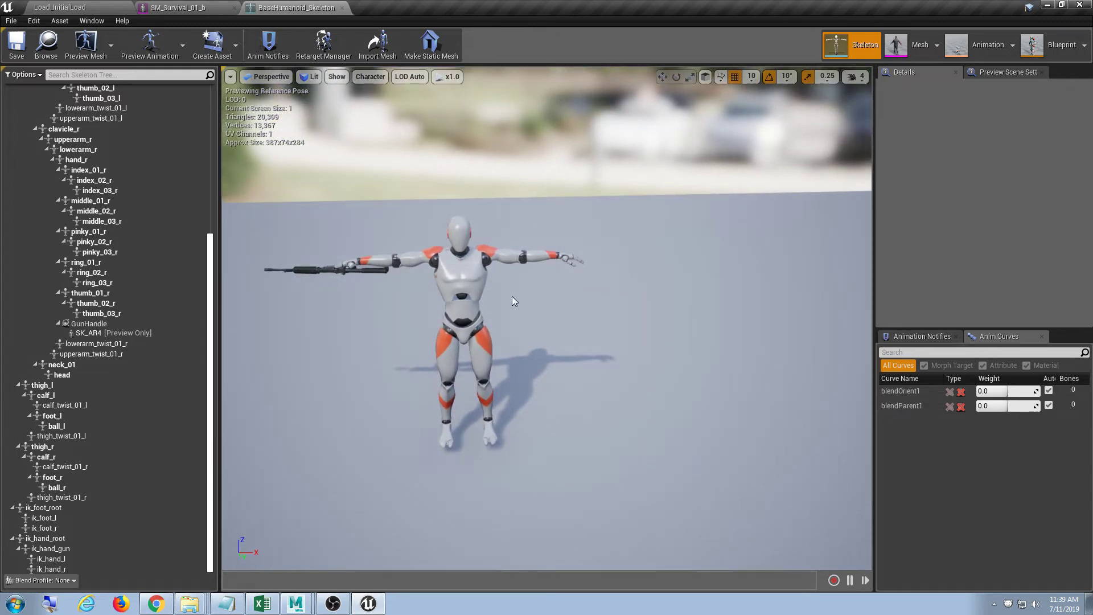
right_click_drag(453, 295, 453, 251)
key("w")
key("s")
right_click_drag(431, 321, 475, 352)
key("w")
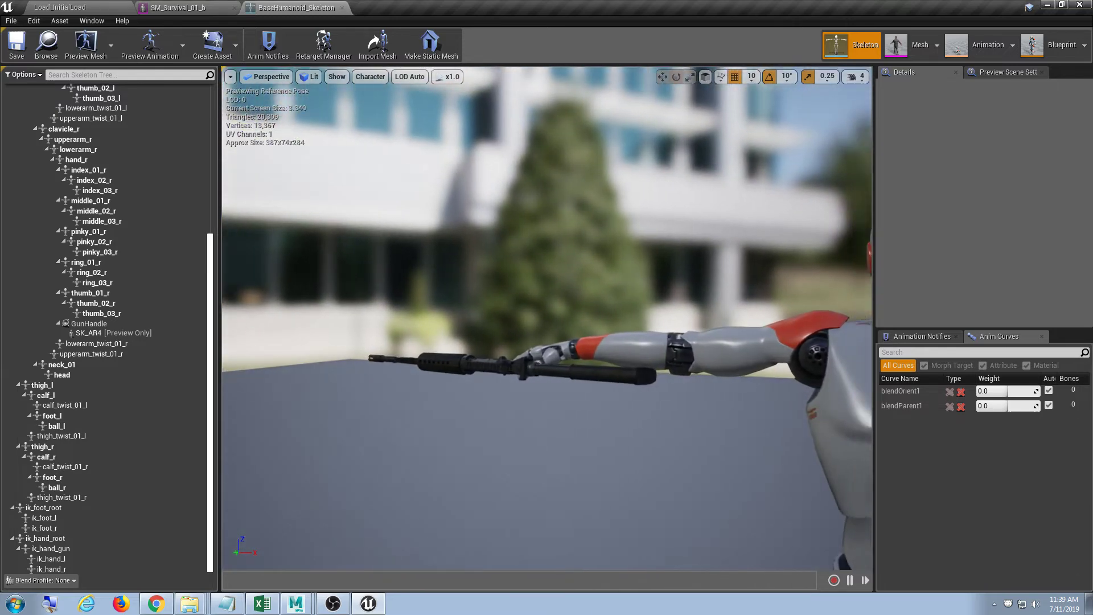
Try to remove the SK_AR4 preview attachment under GunHandle from LOD 0 and below, accepting that it can't be undone
left_click(130, 344)
left_click(131, 333)
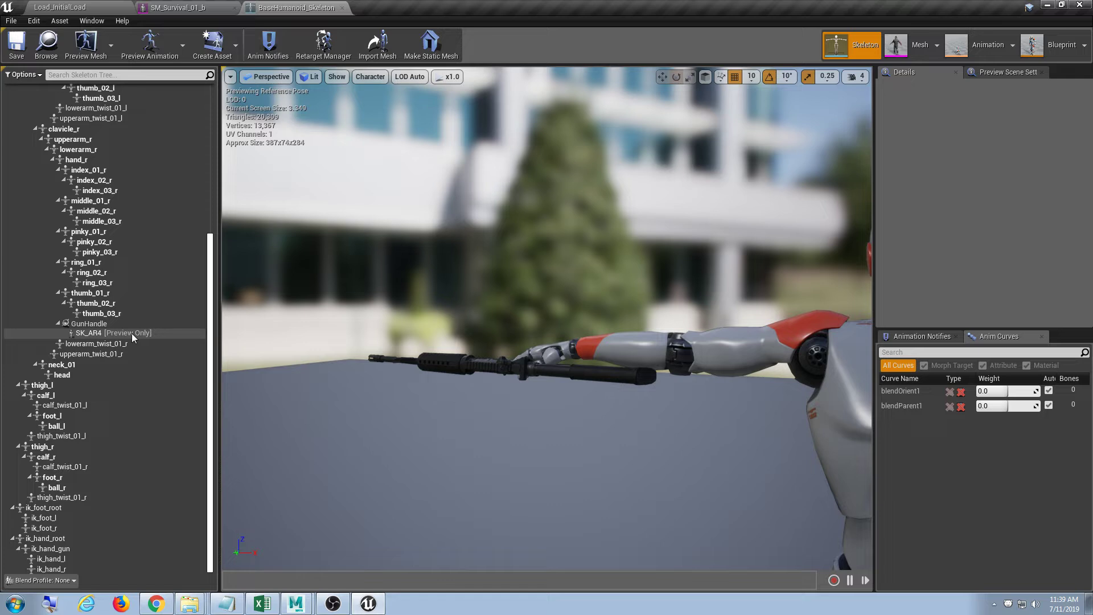
left_click(121, 325)
left_click(121, 334)
left_click(111, 325)
left_click(116, 332)
right_click(117, 333)
mouse_move(153, 347)
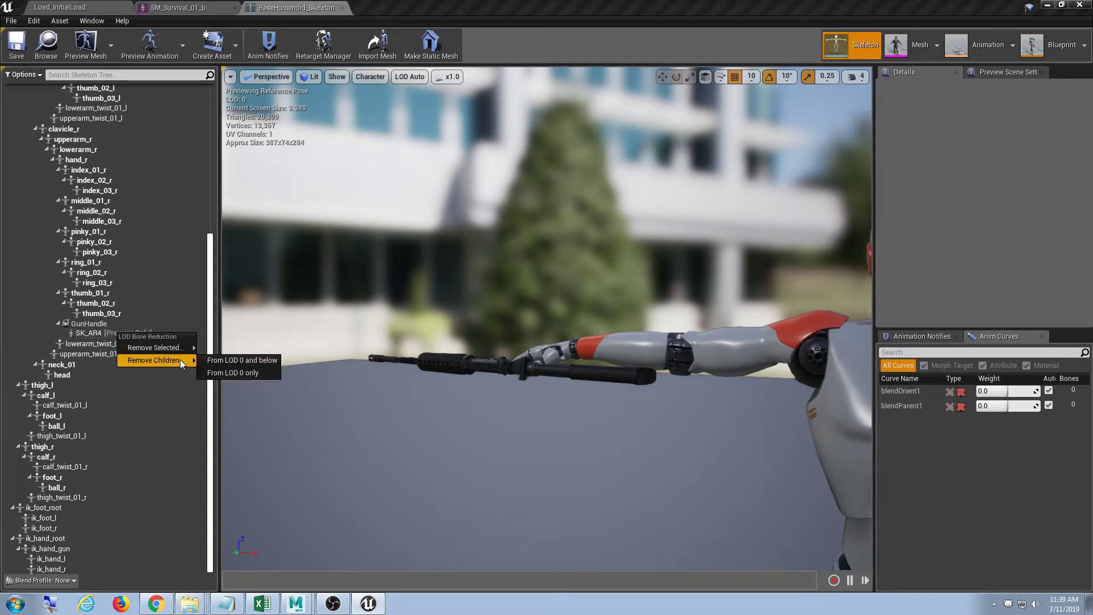
left_click(228, 348)
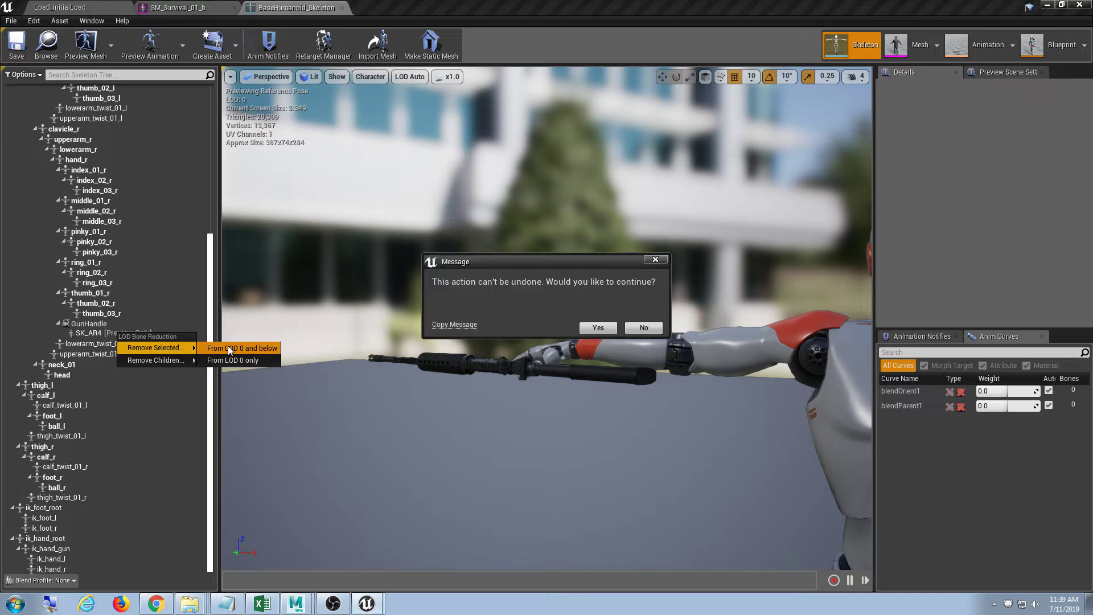
left_click(594, 327)
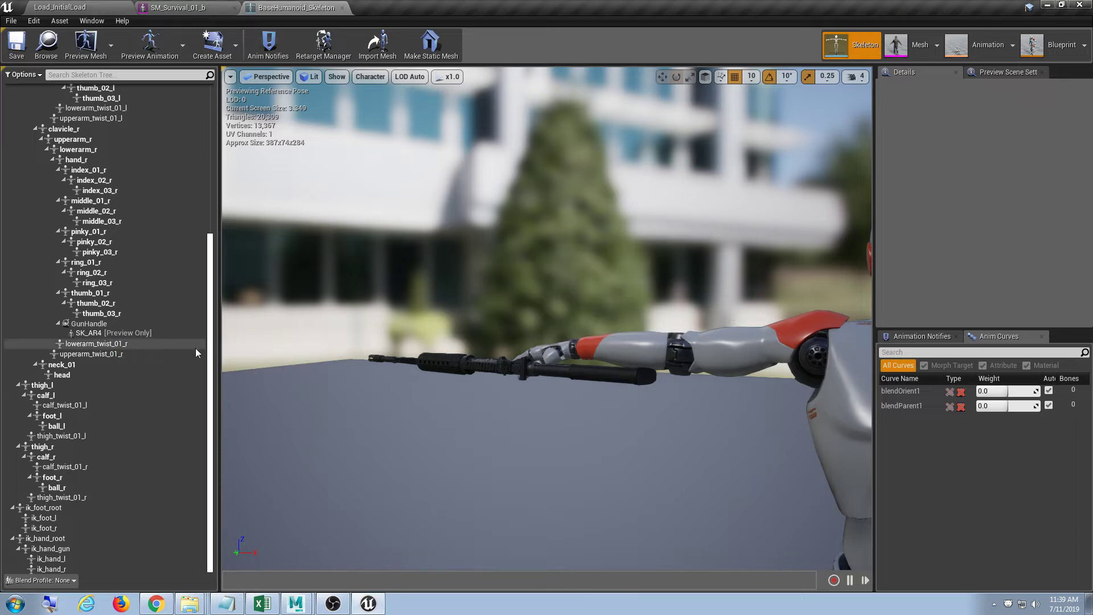
Try to remove the SK_AR4 preview attachment from LOD 0 only, accepting the irreversible action
left_click(132, 334)
right_click(132, 334)
mouse_move(169, 350)
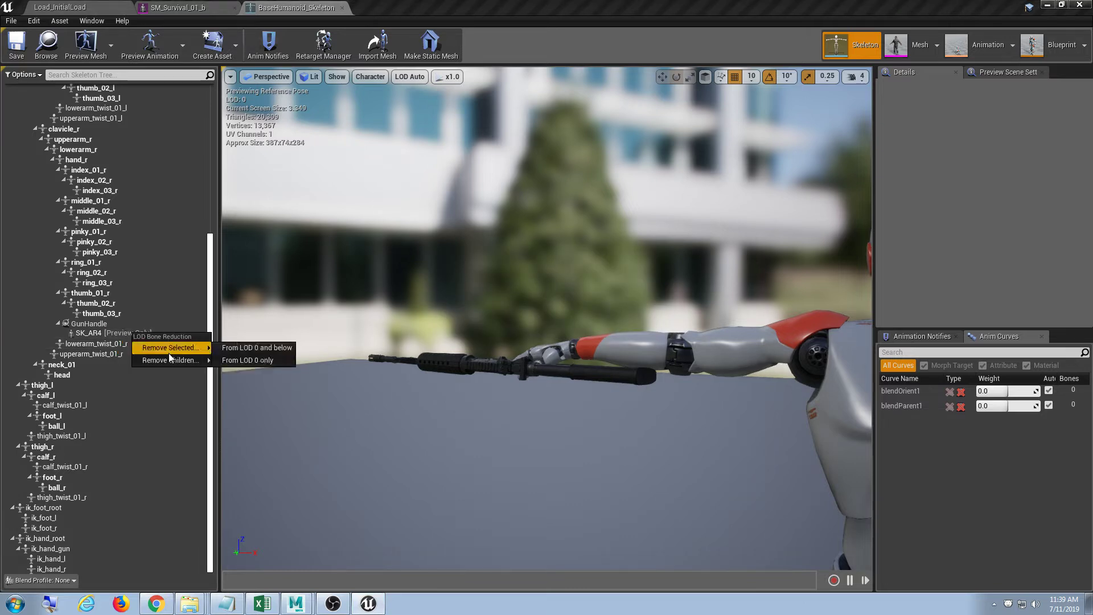
left_click(223, 350)
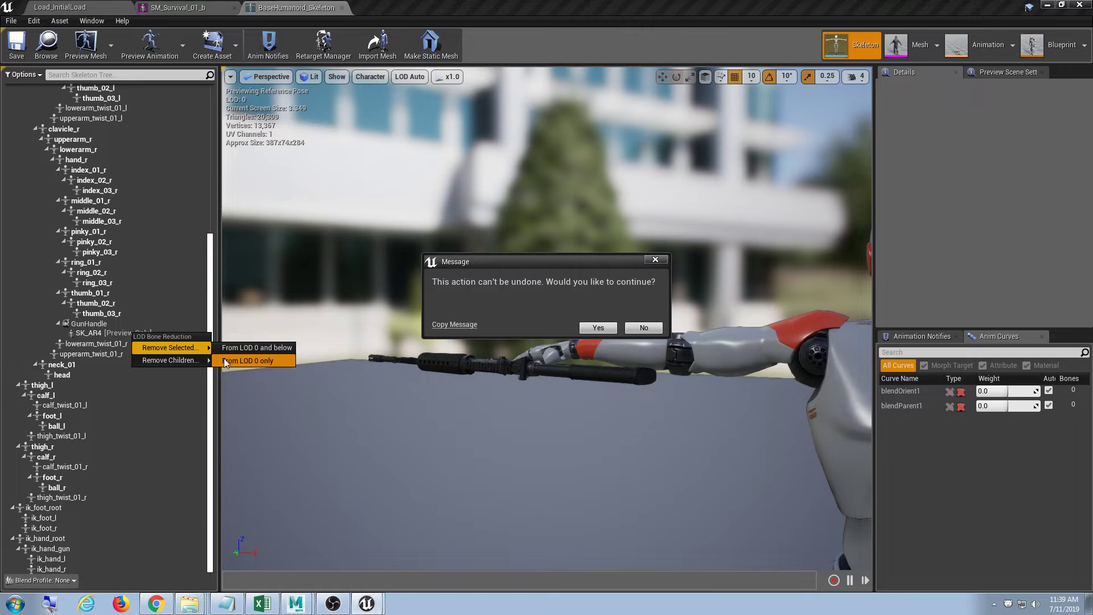
left_click(597, 328)
Try to remove the children of SK_AR4 from LOD 0 and below, accepting the irreversible action
right_click(131, 335)
mouse_move(160, 366)
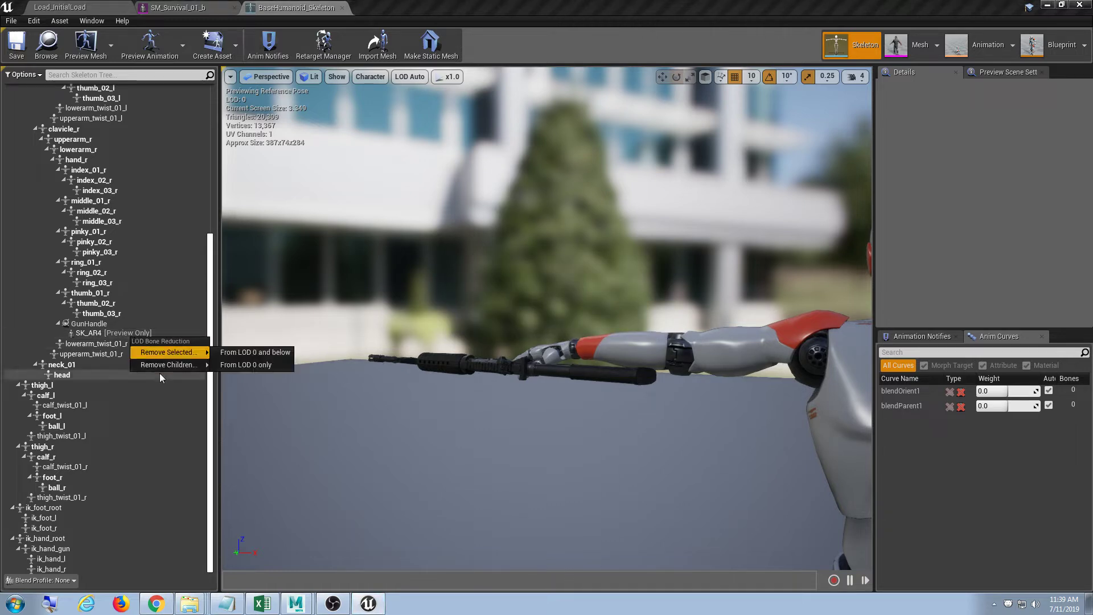
left_click(259, 365)
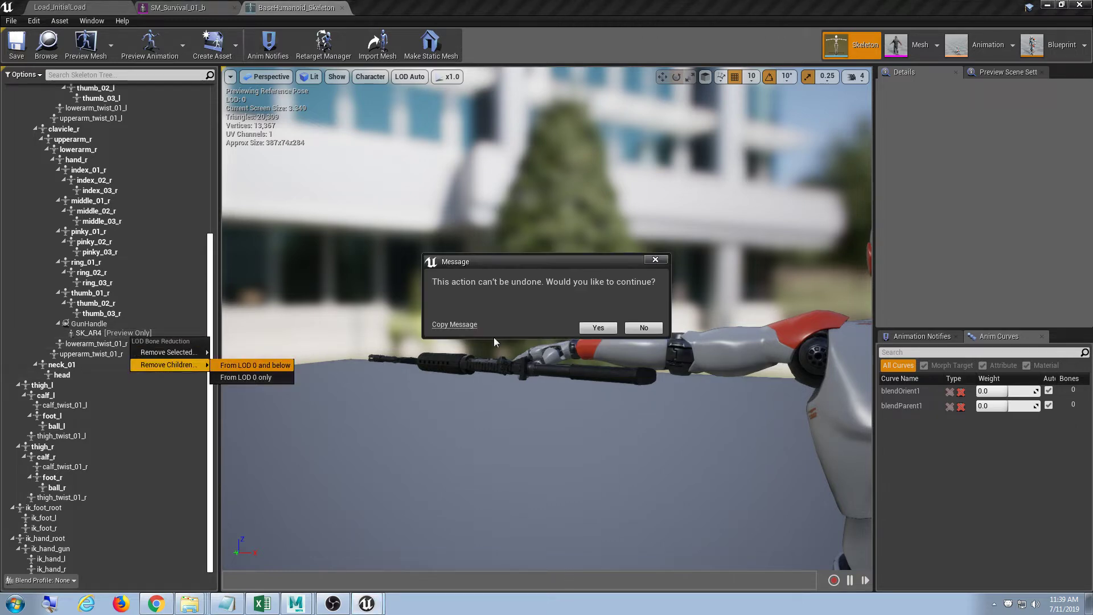
left_click(598, 328)
Try to remove the children of SK_AR4 from LOD 0 only, accepting the irreversible action
right_click(101, 333)
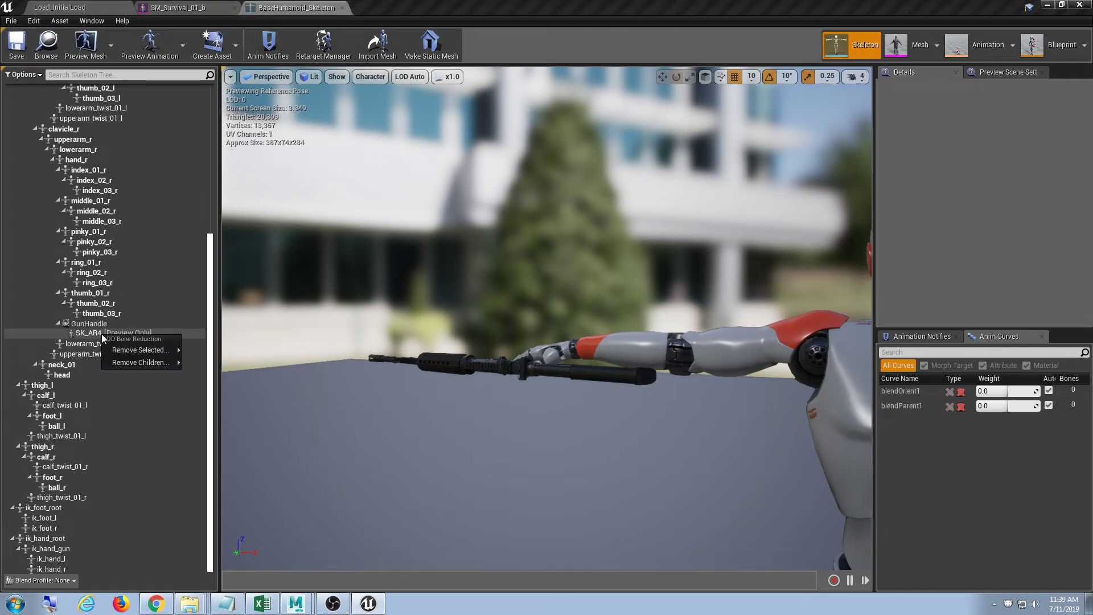
left_click(90, 333)
right_click(91, 333)
mouse_move(141, 360)
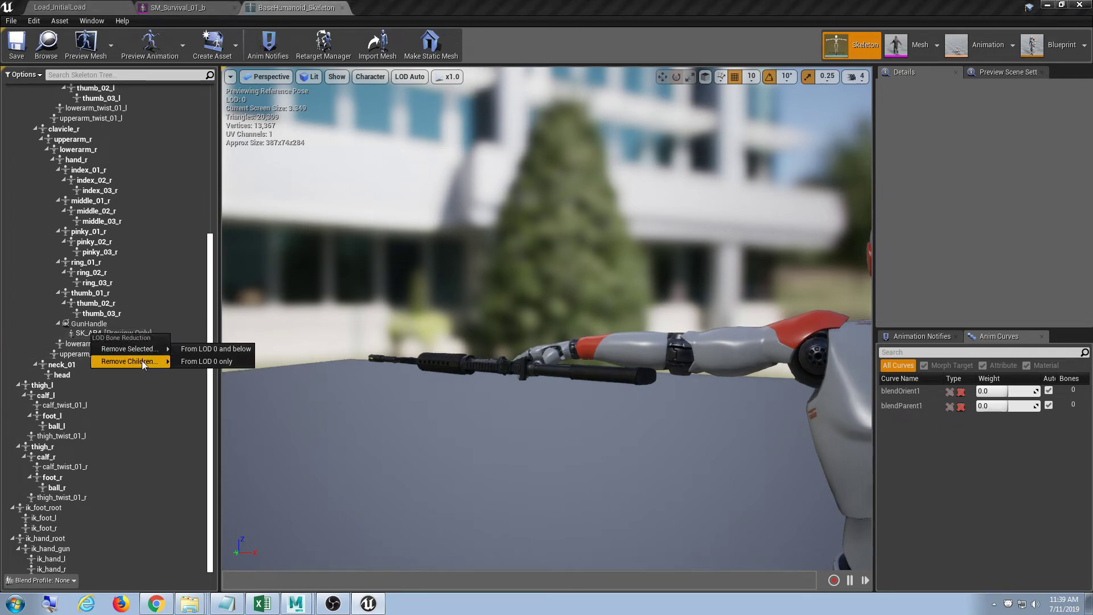
left_click(206, 373)
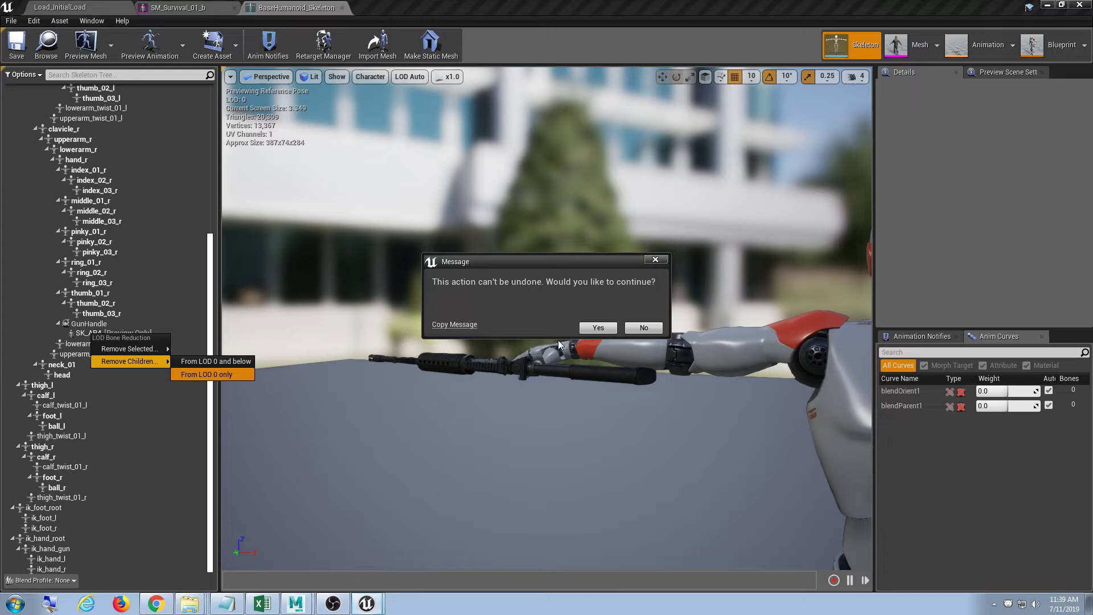
left_click(598, 328)
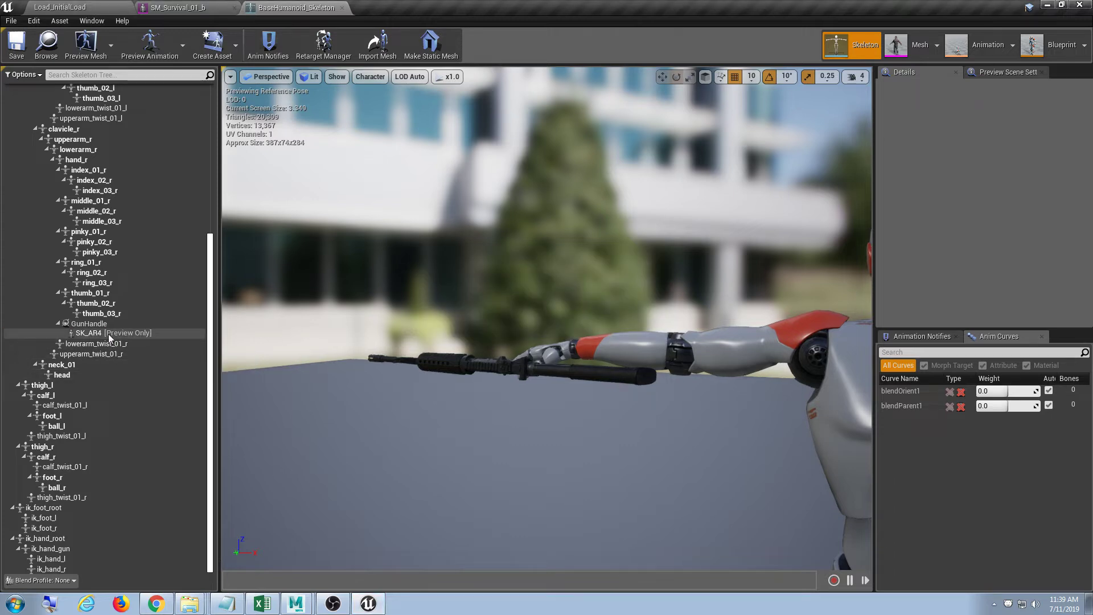
right_click(108, 333)
mouse_move(139, 354)
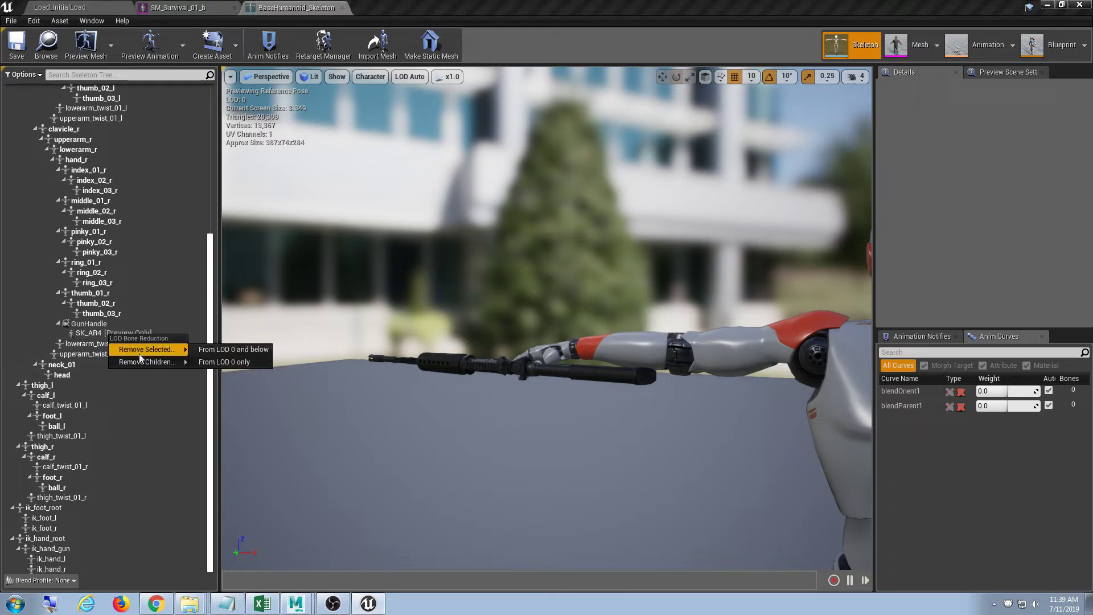
left_click(97, 352)
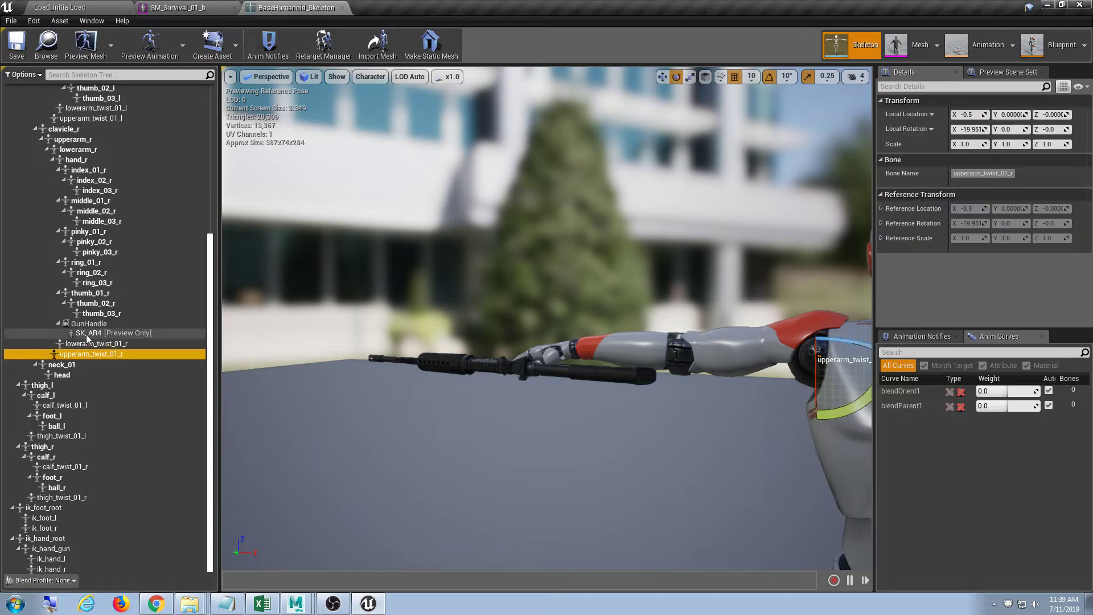
left_click(86, 334)
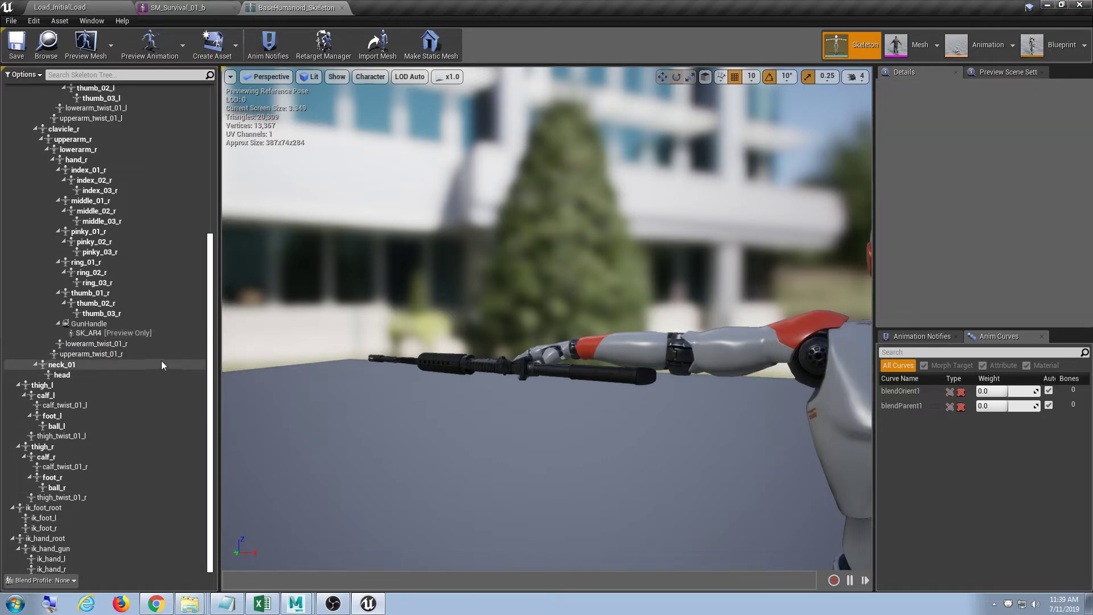
left_click(147, 334)
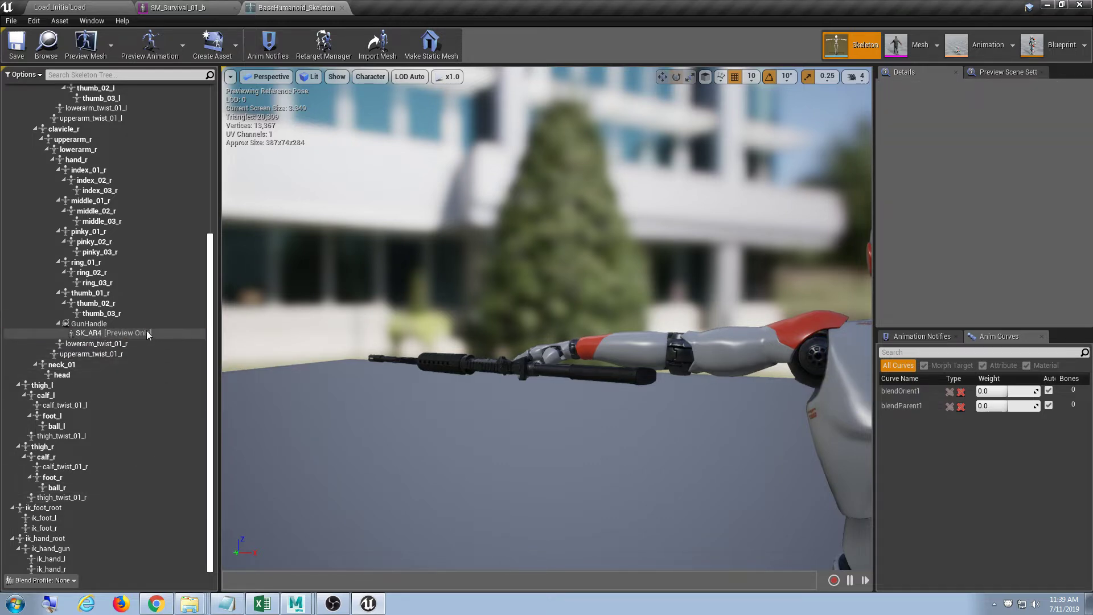
left_click(135, 333)
right_click(134, 332)
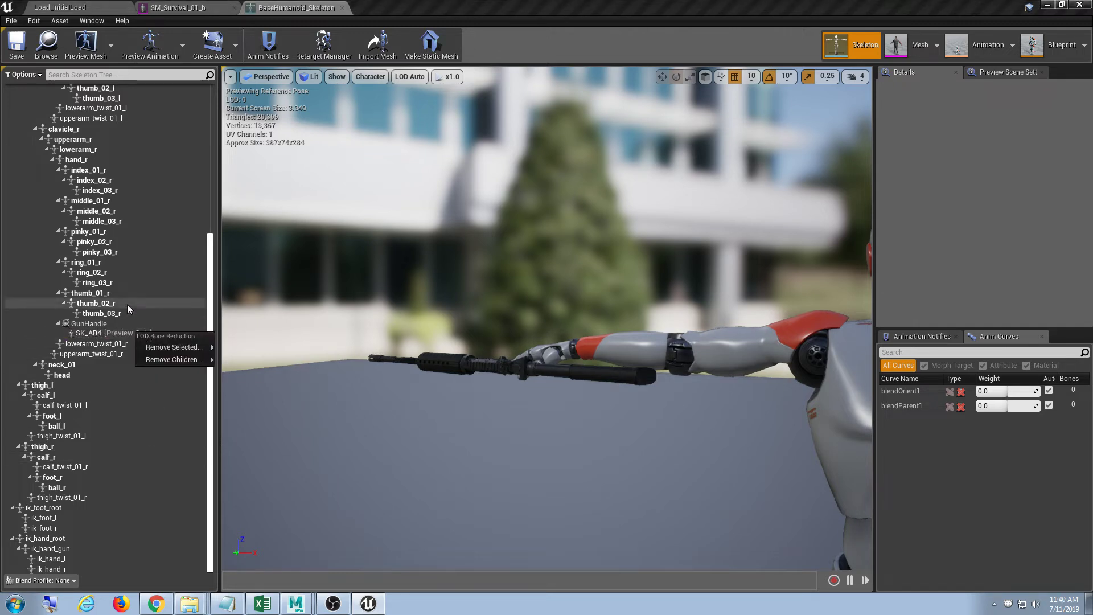
left_click(127, 304)
left_click(140, 332)
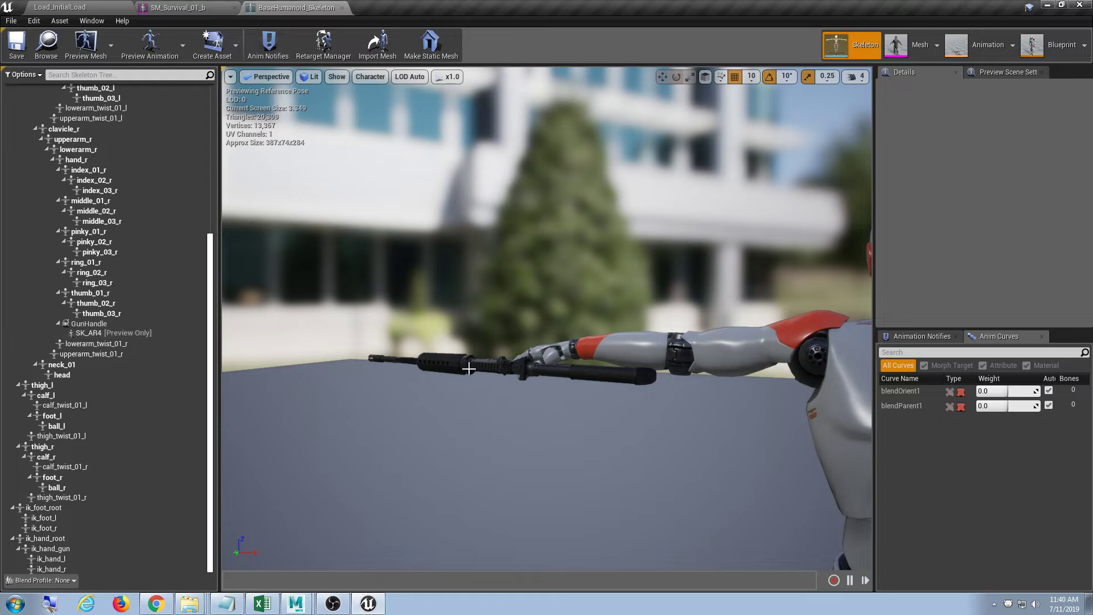
Look through the Anim Notifies and the Retarget Manager, and return to the skeleton's bone hierarchy
left_click(268, 44)
left_click(323, 44)
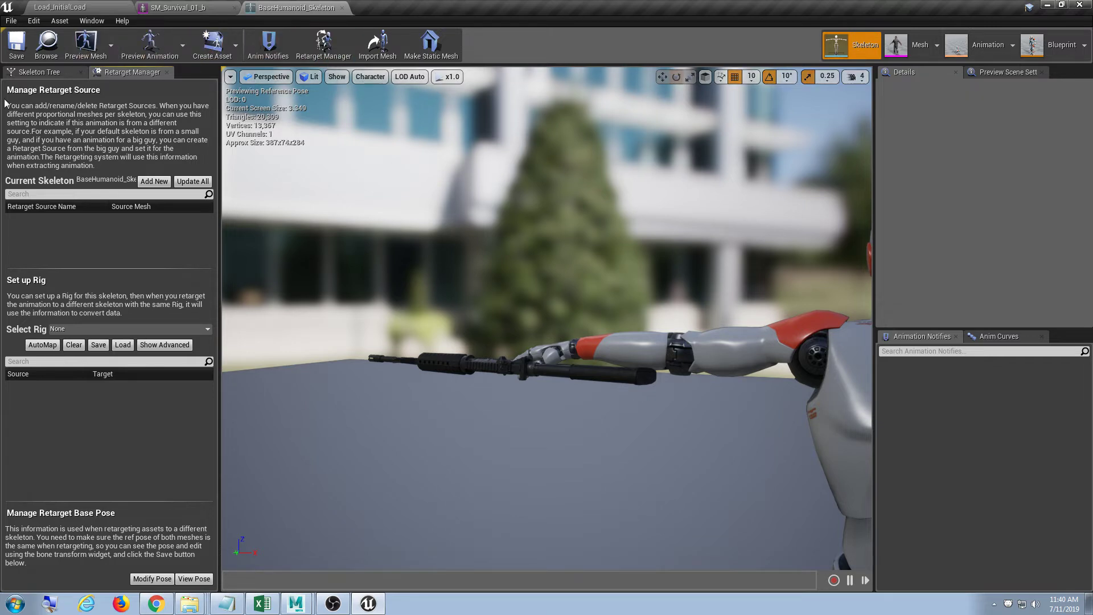
left_click(49, 73)
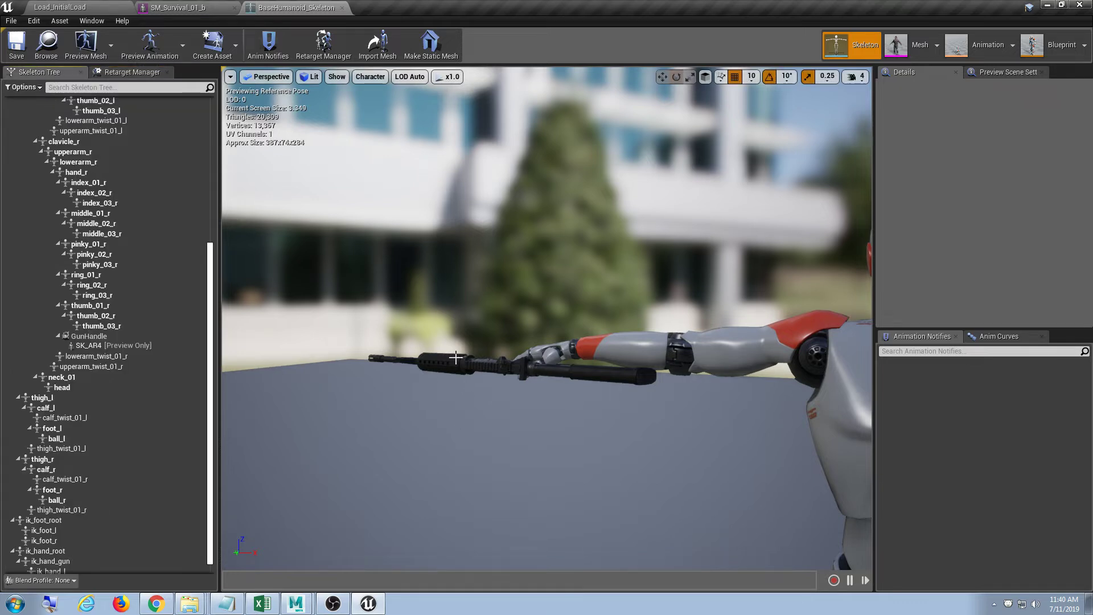
Check the soldier mesh holding its rifle, and return to the skeleton to view the LOD bone reduction options for SK_AR4
left_click(888, 51)
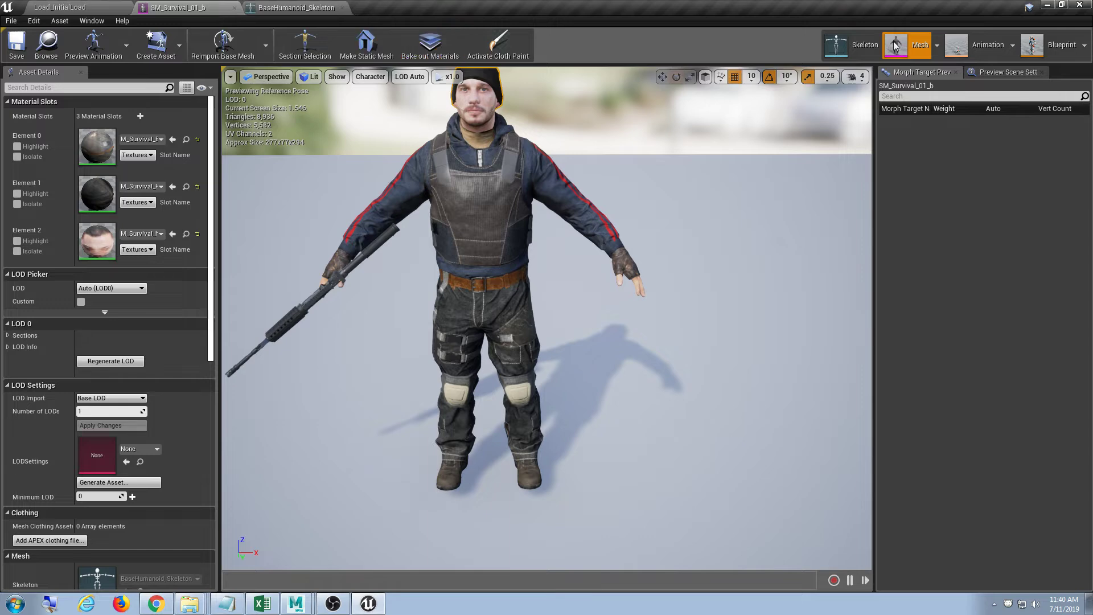
left_click(863, 43)
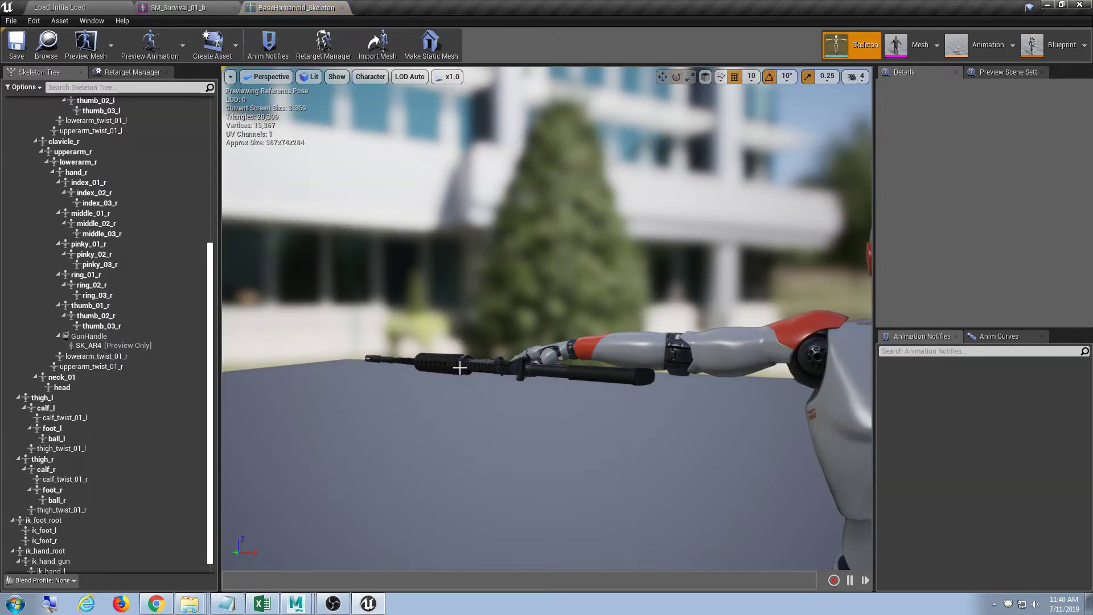
right_click(98, 346)
mouse_move(115, 362)
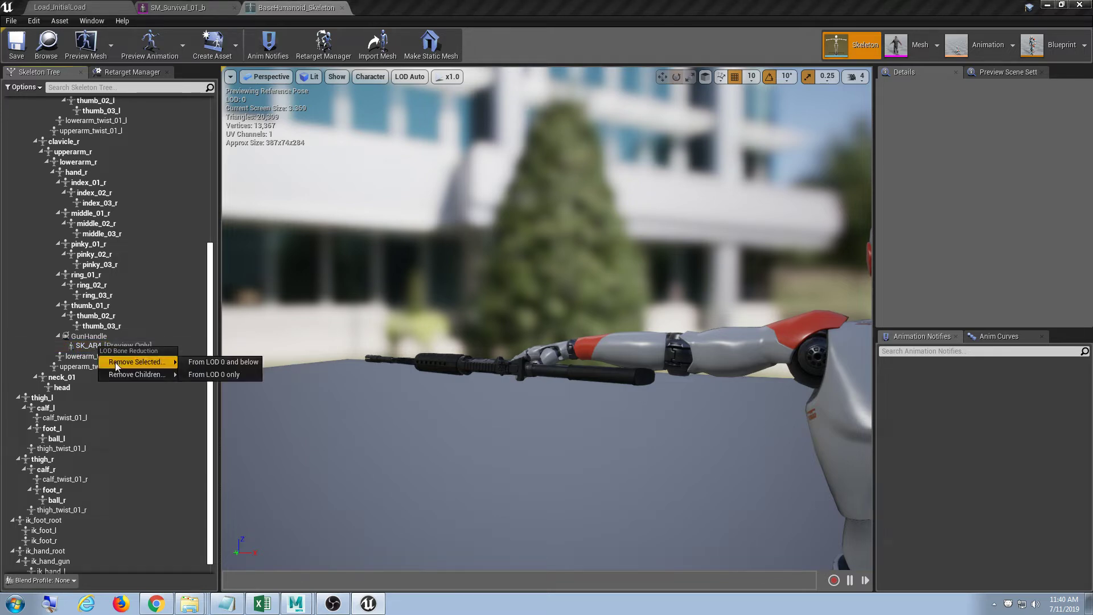
left_click(84, 345)
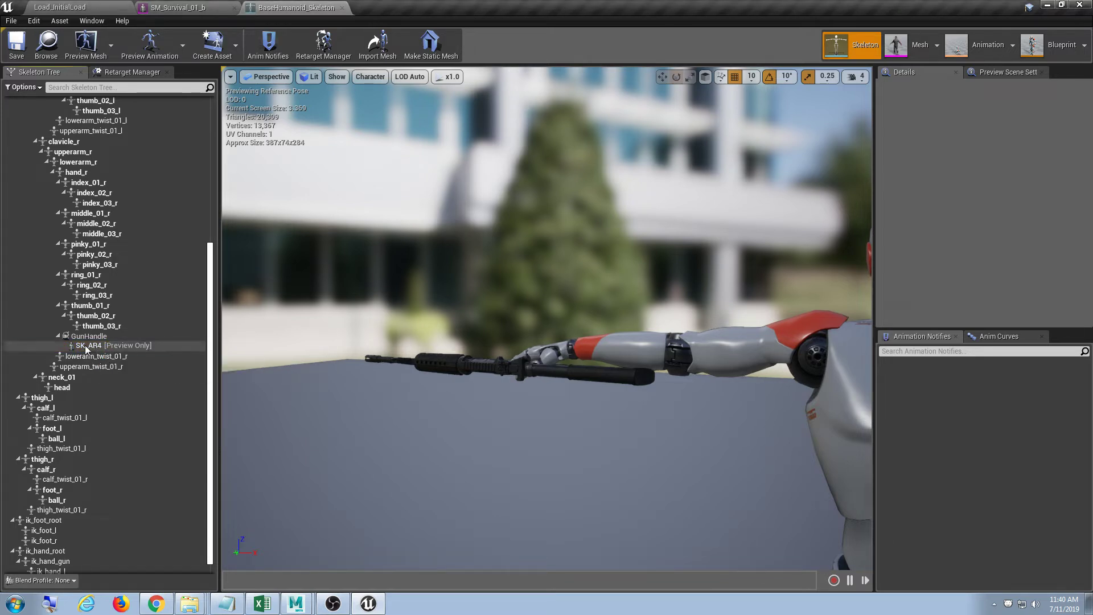
Inspect the GunHandle socket's parameters, including its parent bone and relative transform, and reselect the SK_AR4 attachment
left_click(89, 326)
left_click(111, 337)
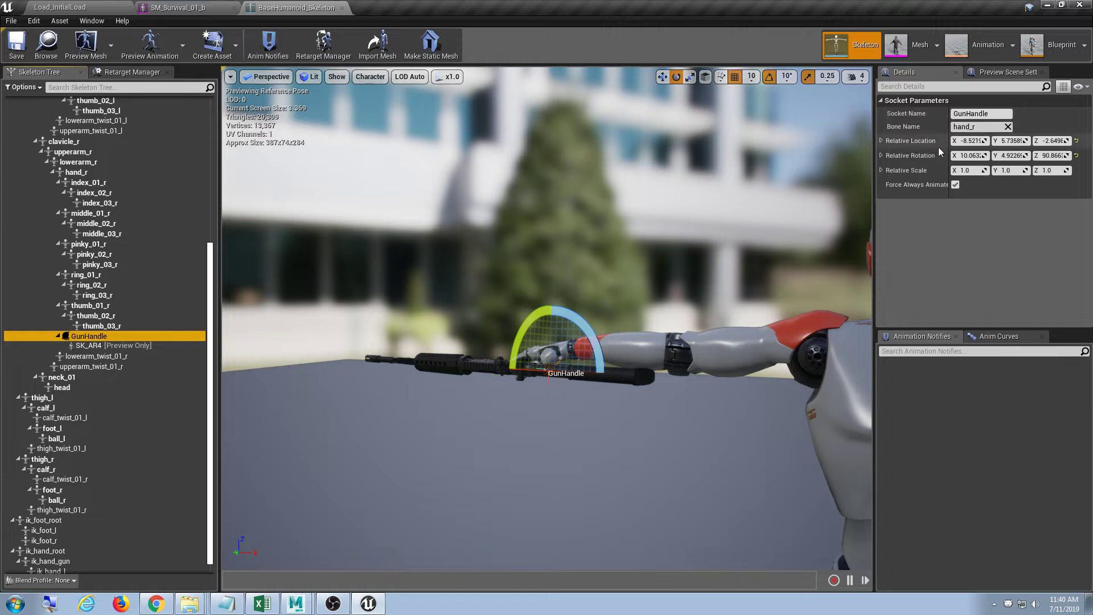
left_click(103, 346)
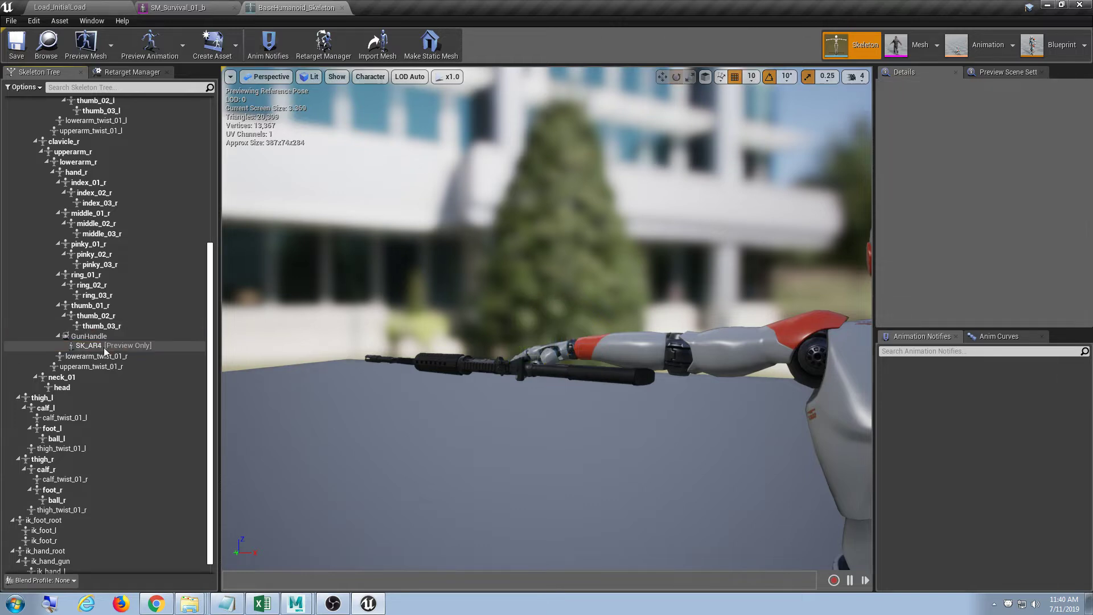
Locate the asset behind the SK_AR4 attachment in the project content, recheck the soldier mesh, and return to its skeleton
double_click(73, 345)
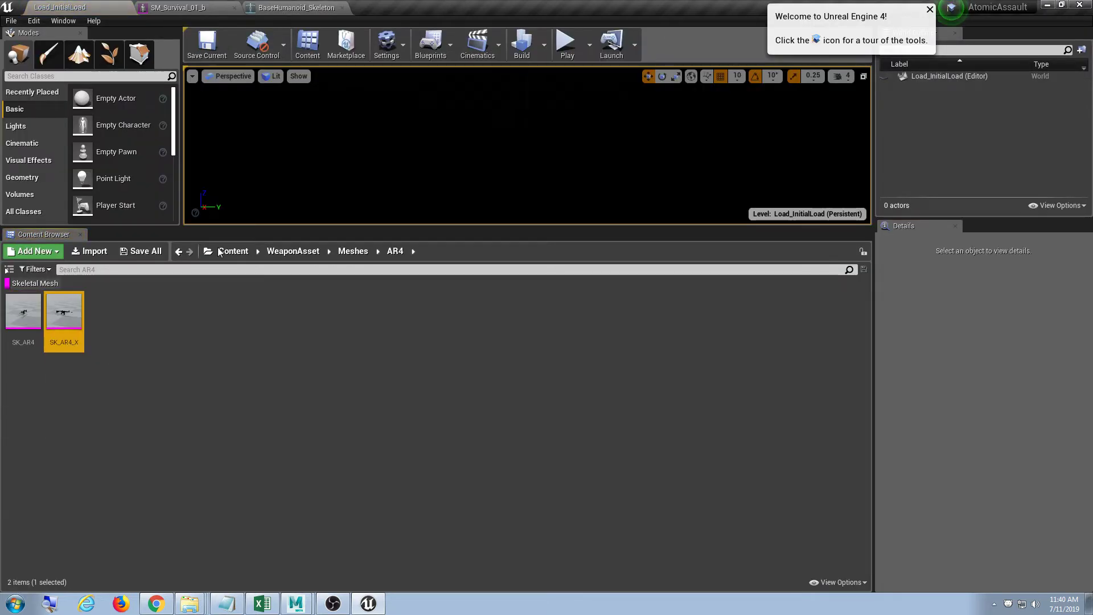
left_click(180, 7)
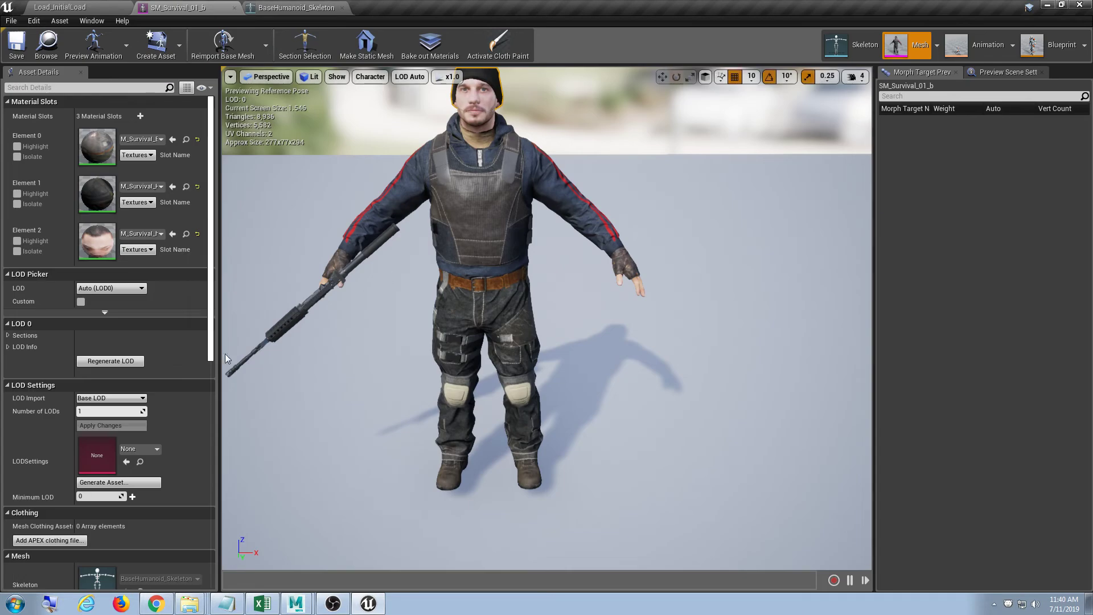
left_click(261, 9)
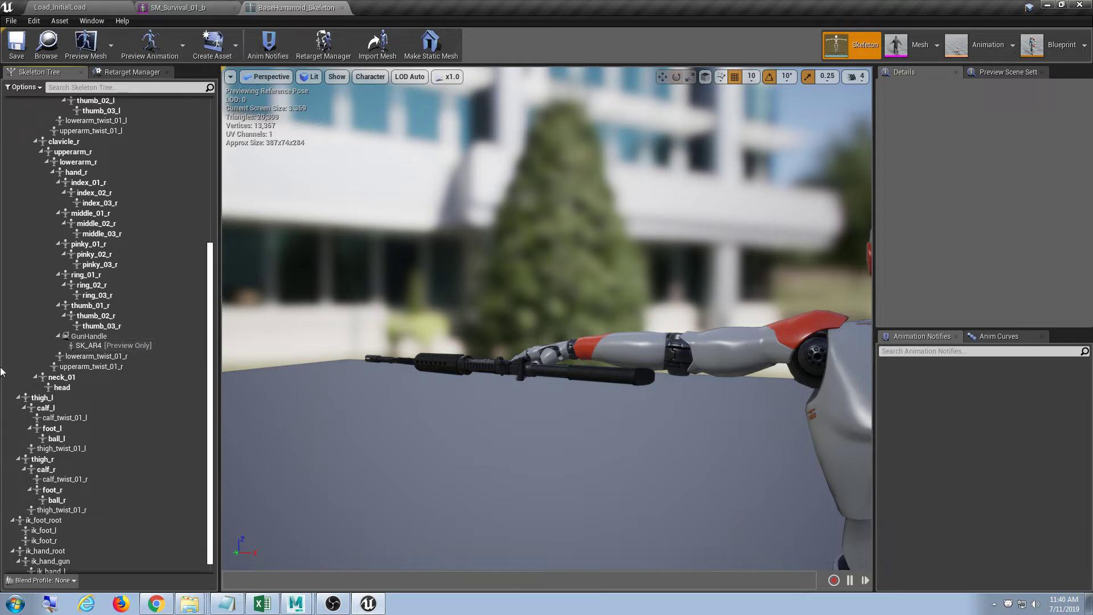
Try to remove the SK_AR4 attachment with LOD bone reduction, from LOD 0 and below
right_click(124, 343)
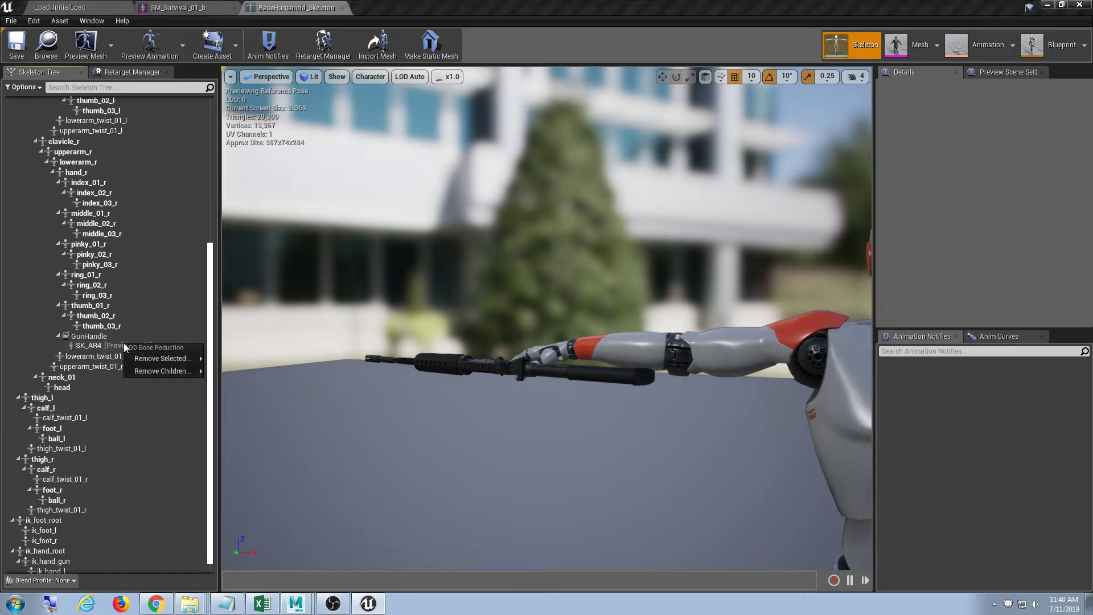
left_click(104, 344)
right_click(105, 343)
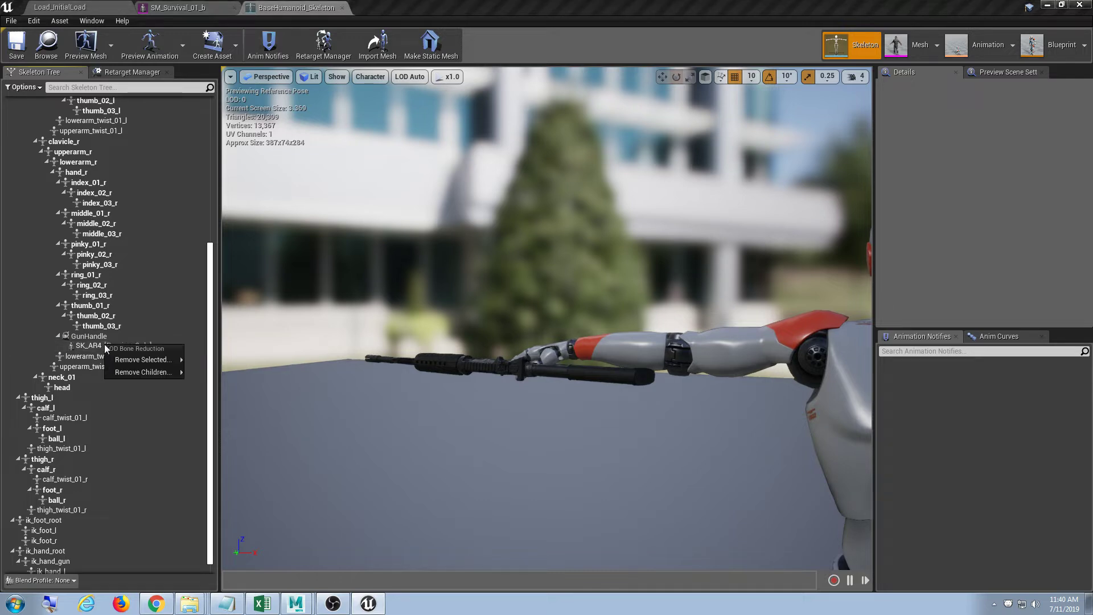
mouse_move(136, 362)
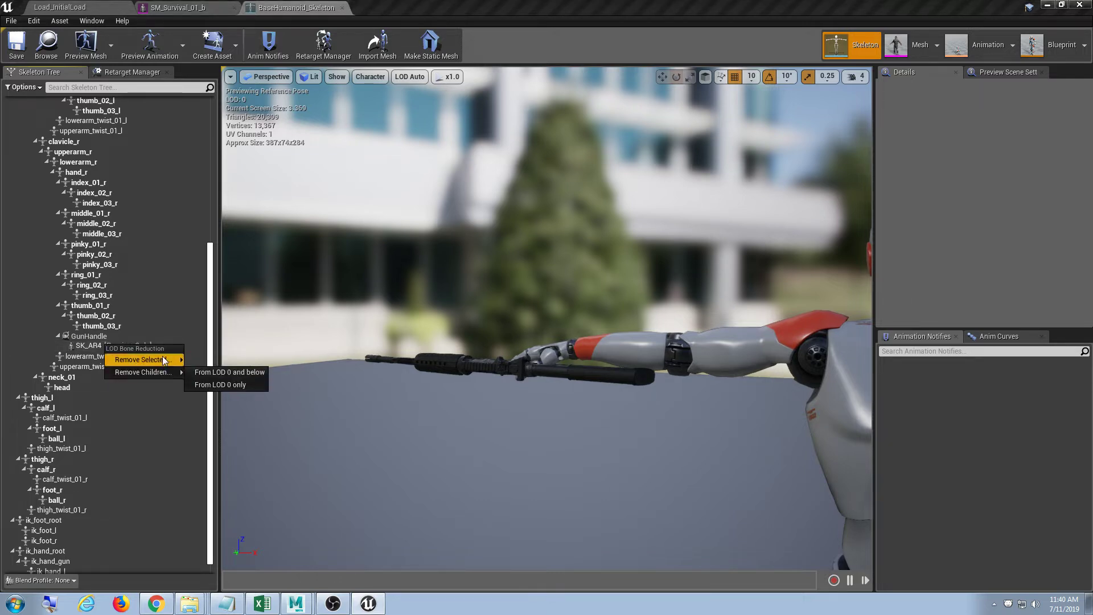
left_click(246, 372)
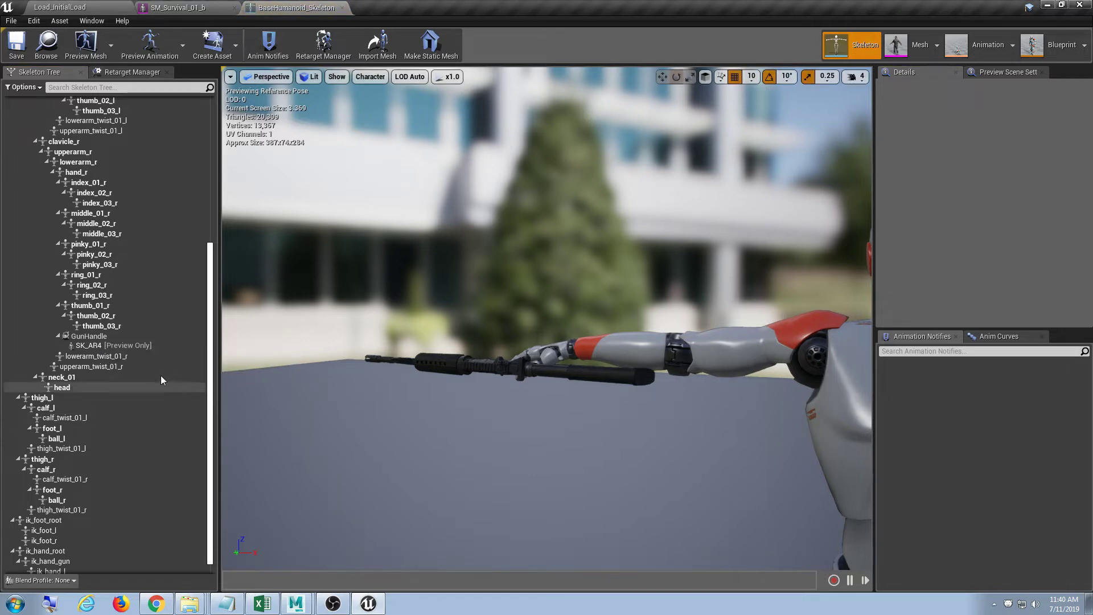
Remove all attached preview assets from the GunHandle socket
left_click(137, 337)
right_click(137, 337)
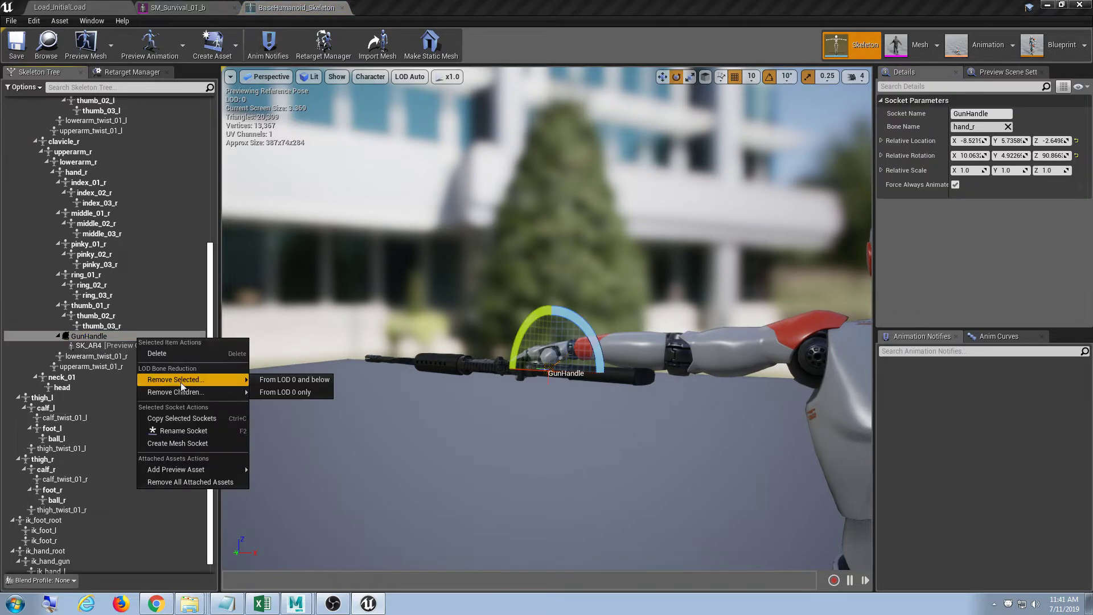
mouse_move(207, 391)
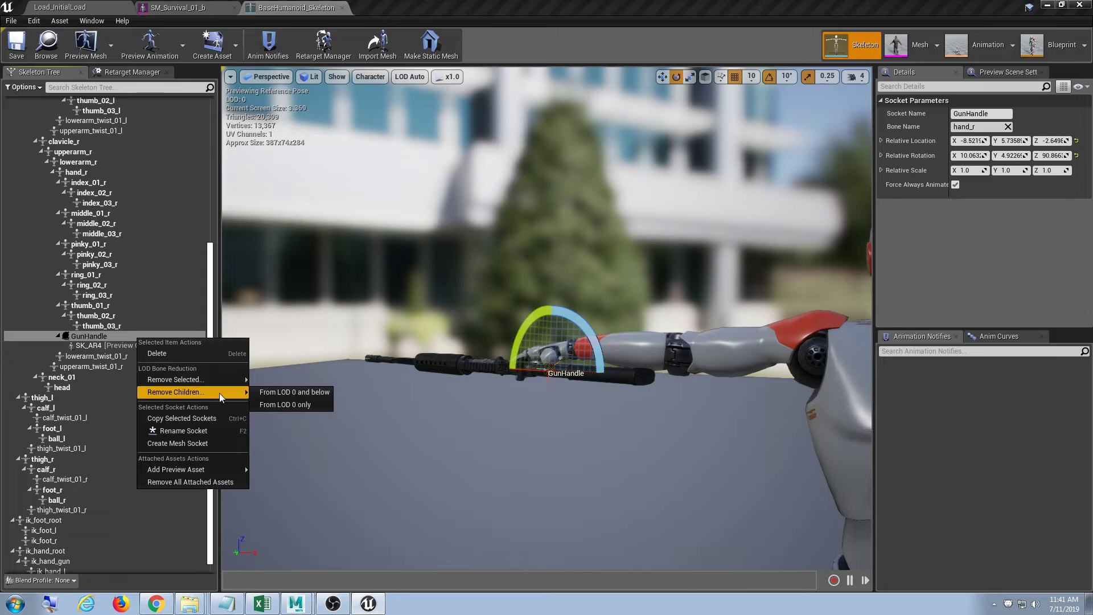
left_click(204, 482)
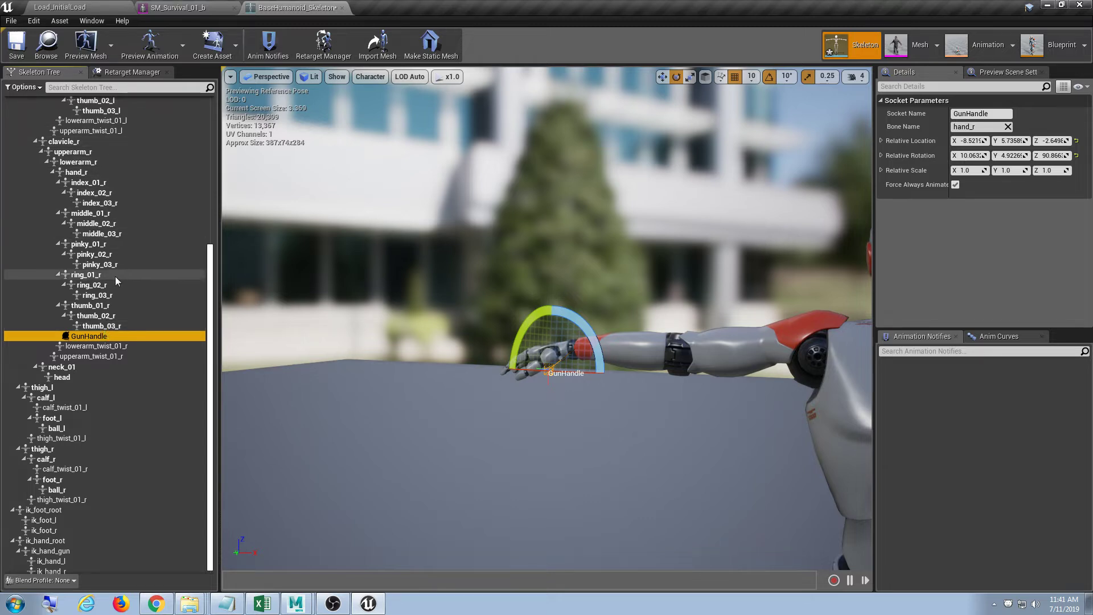
Look through the right arm and finger bones up to hand_r to identify the GunHandle socket's parent bone
left_click(114, 356)
left_click(99, 325)
left_click(97, 294)
left_click(101, 233)
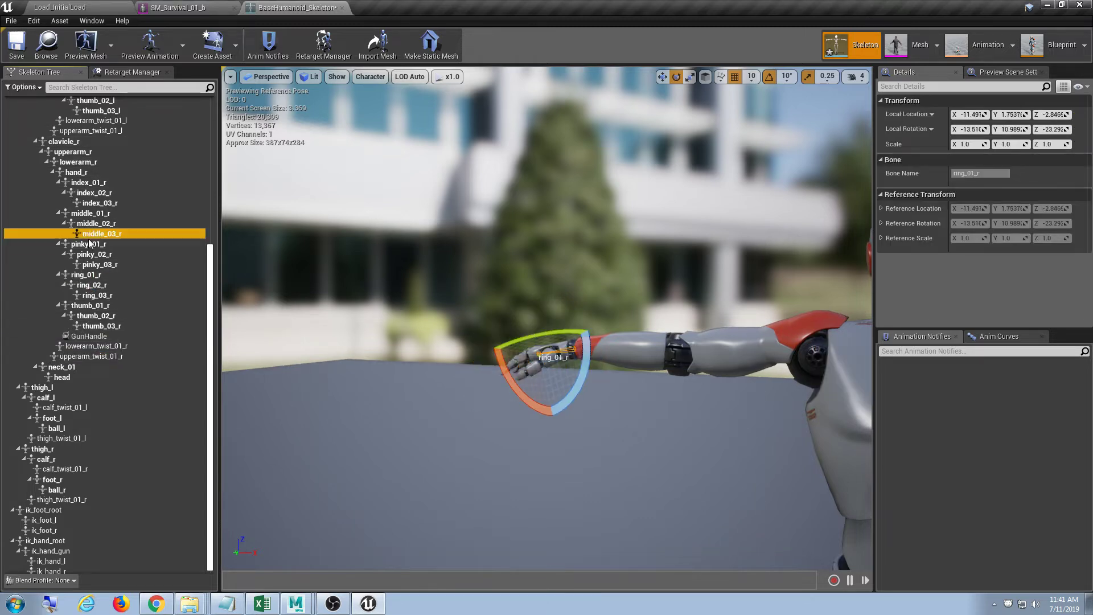
left_click(90, 213)
left_click(91, 194)
left_click(89, 183)
left_click(88, 172)
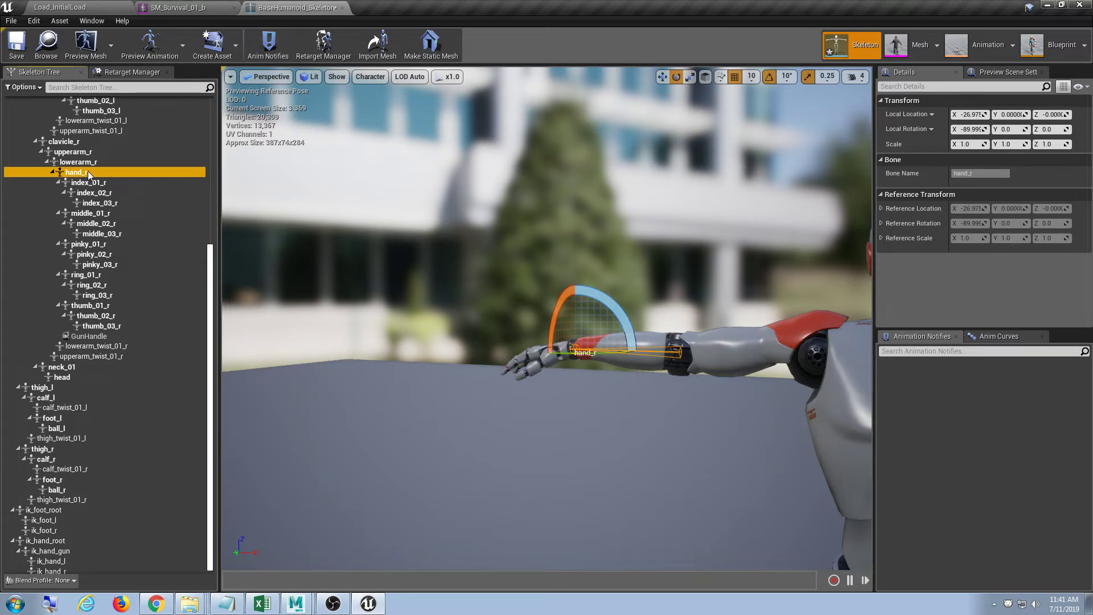
left_click(91, 338)
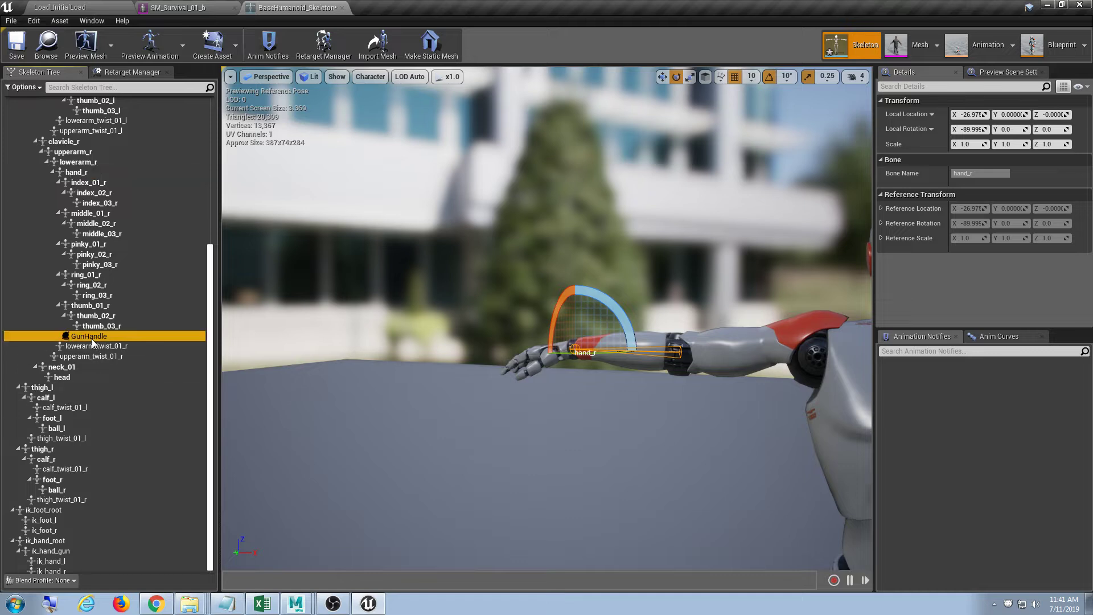
Add a new socket to the hand_r bone and name it Pistol
left_click(89, 173)
right_click(90, 178)
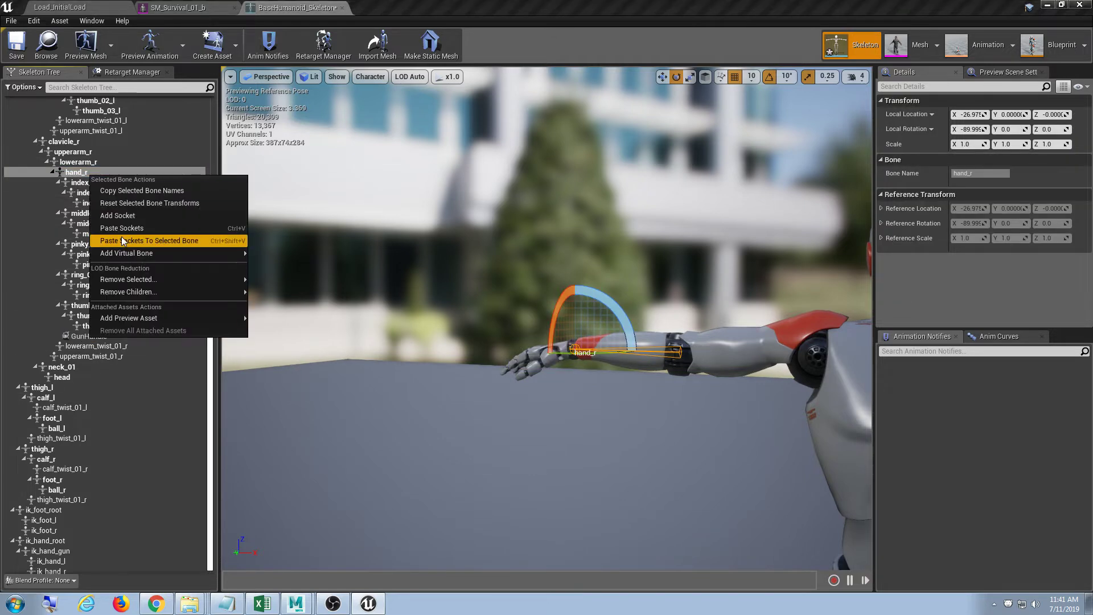
left_click(138, 215)
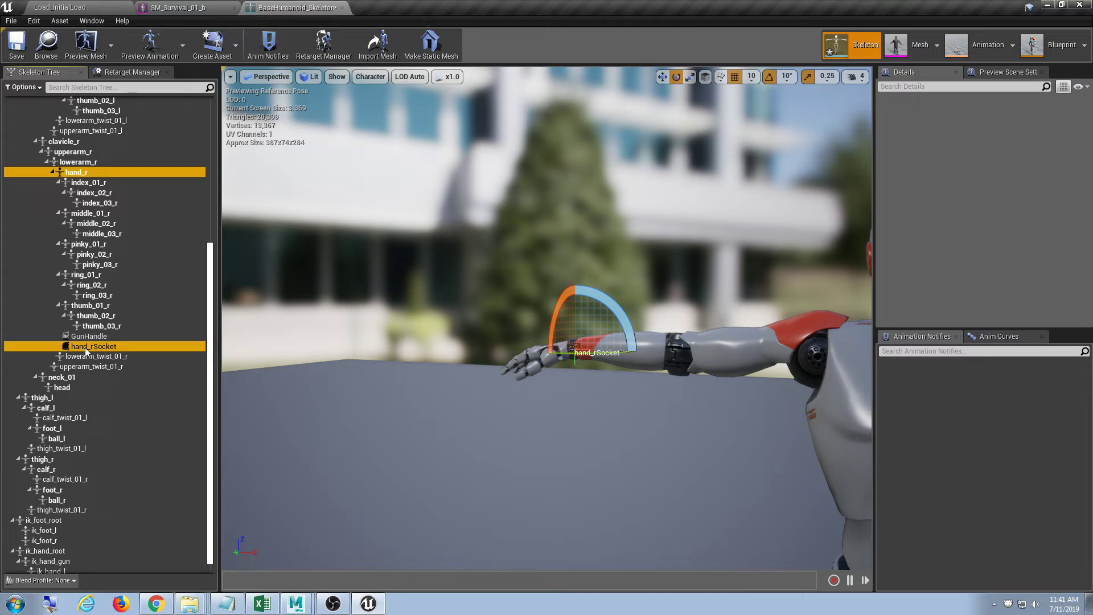
left_click(93, 347)
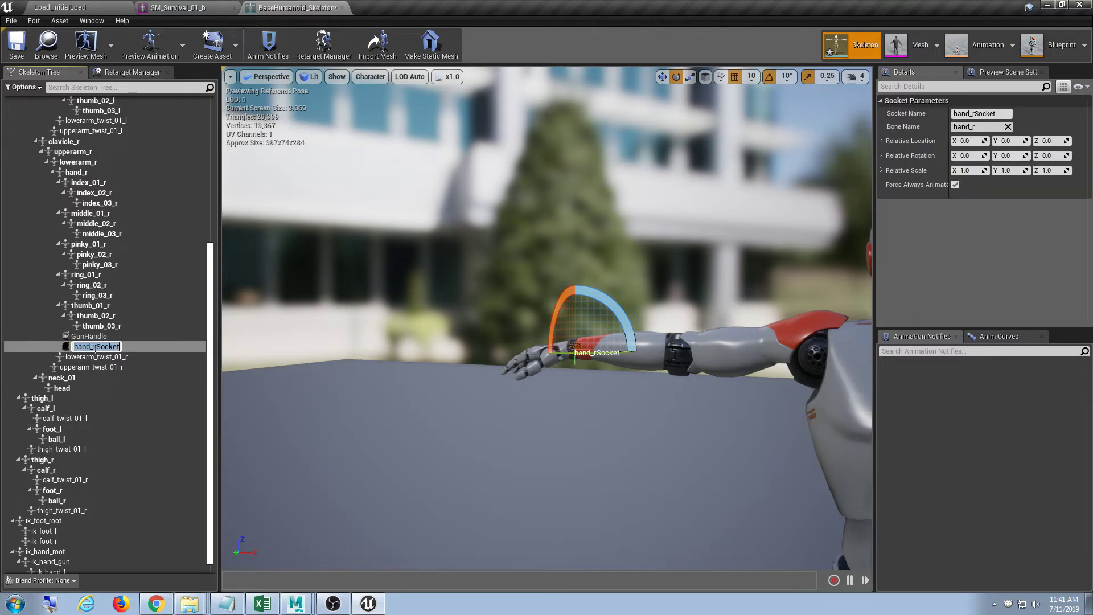
type("Pistol")
key("Return")
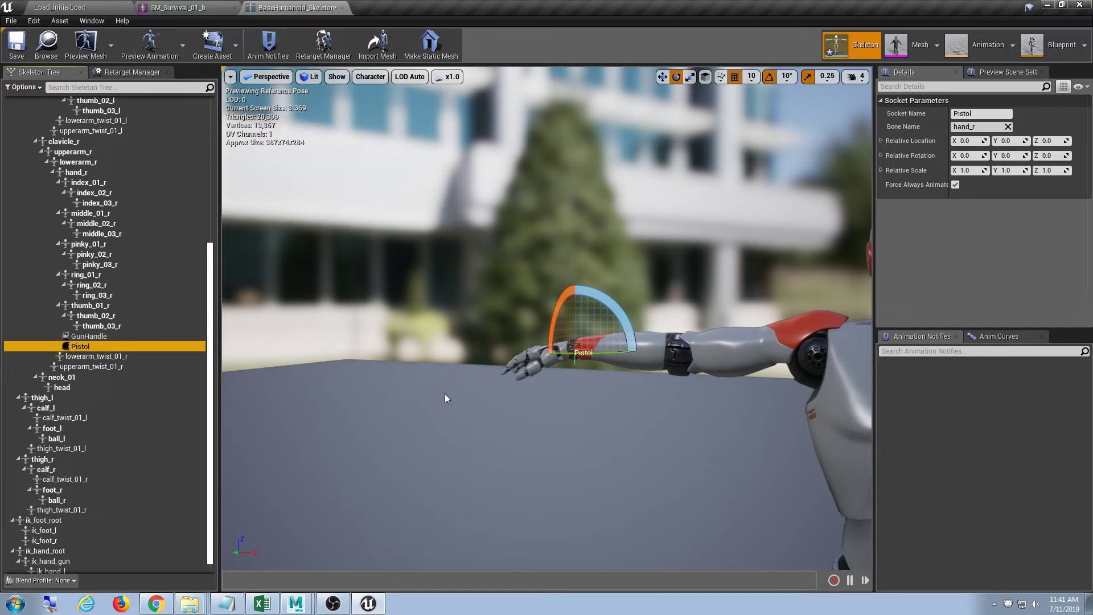
Add the Pistol skeletal mesh as the preview asset on the Pistol socket
right_click(92, 345)
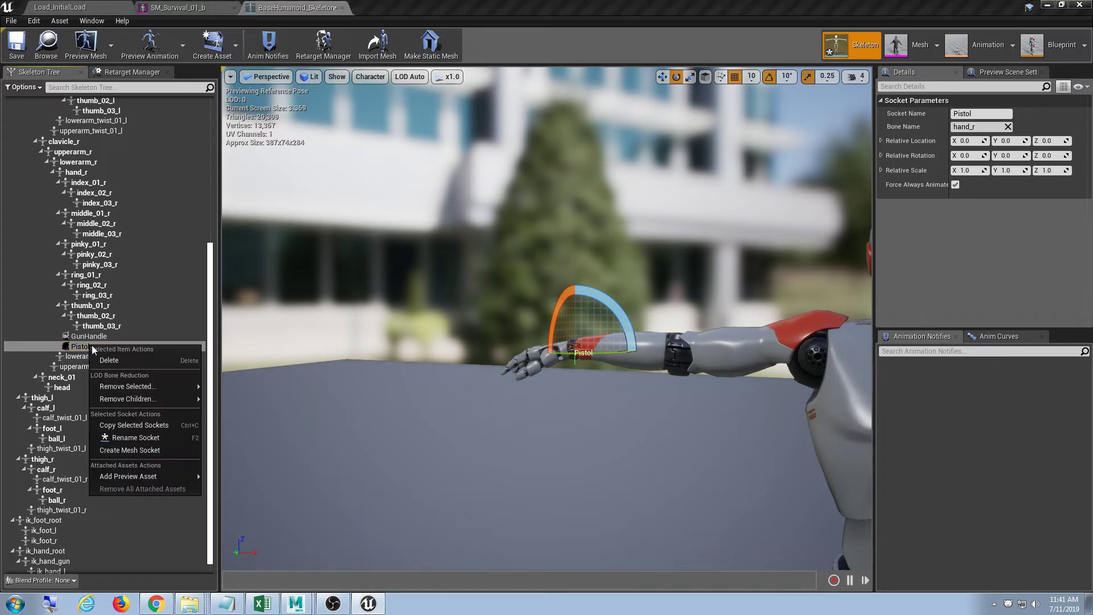
mouse_move(151, 477)
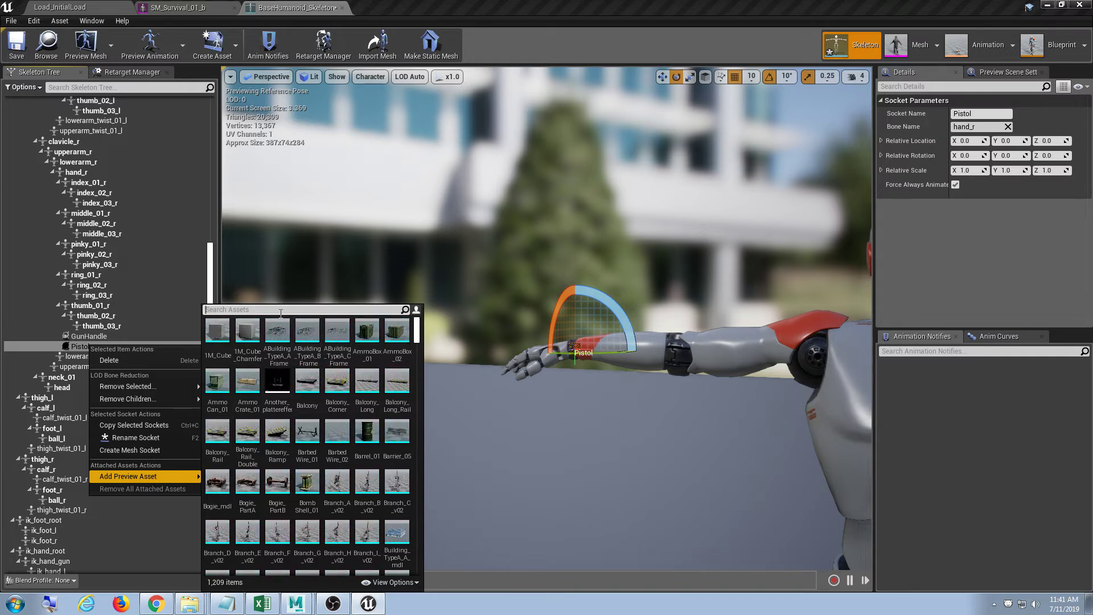
type("pistol")
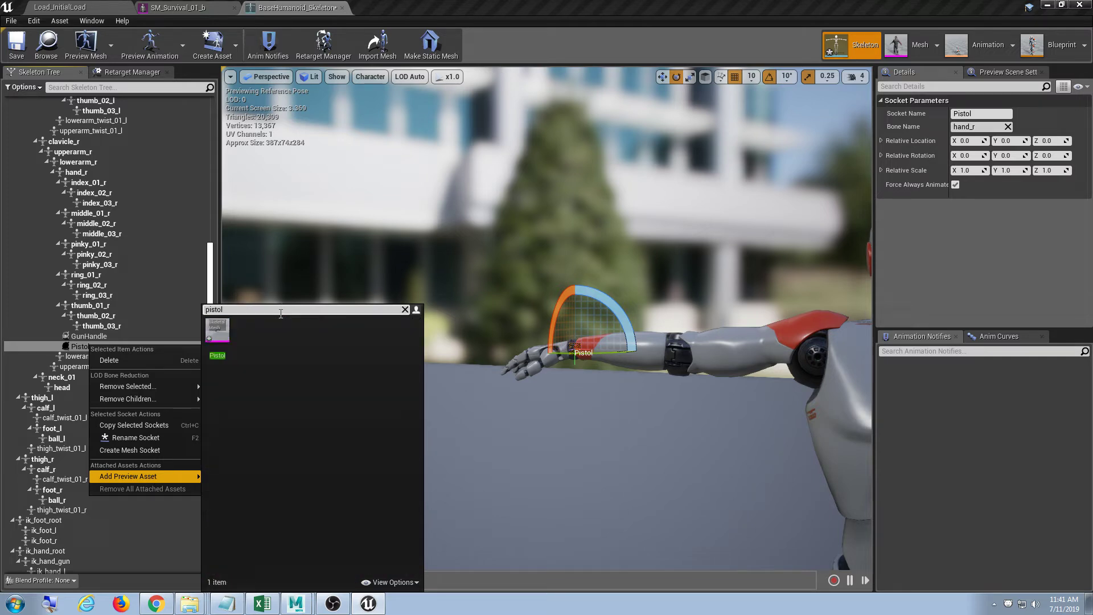
left_click(217, 328)
Examine the right hand and wrist from near and far to locate the attached pistol
scroll(683, 413, "up", 5)
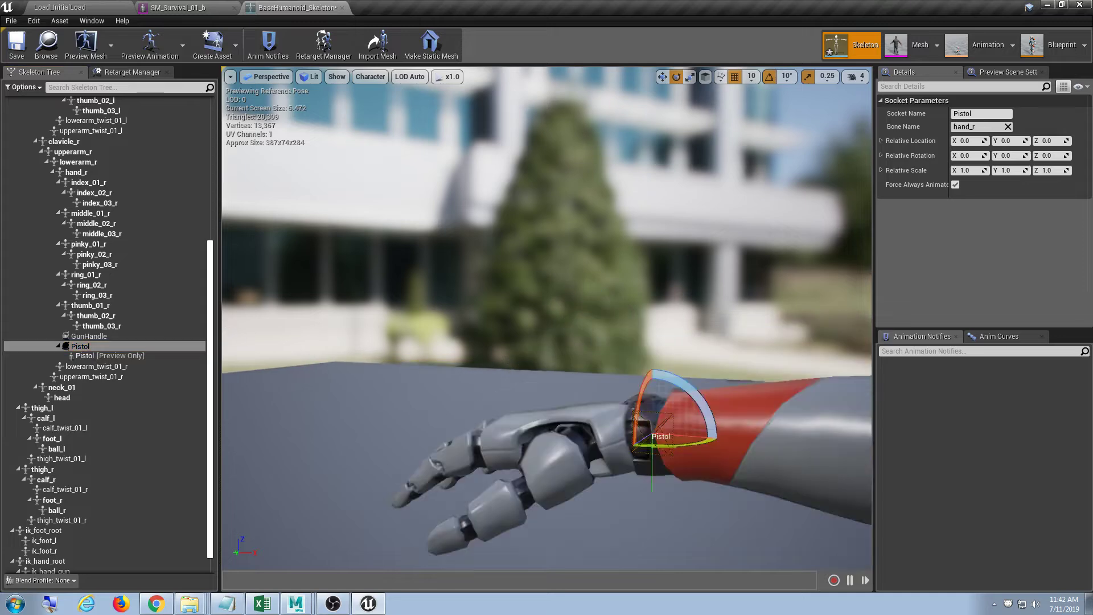
scroll(670, 414, "down", 2)
scroll(669, 412, "down", 6)
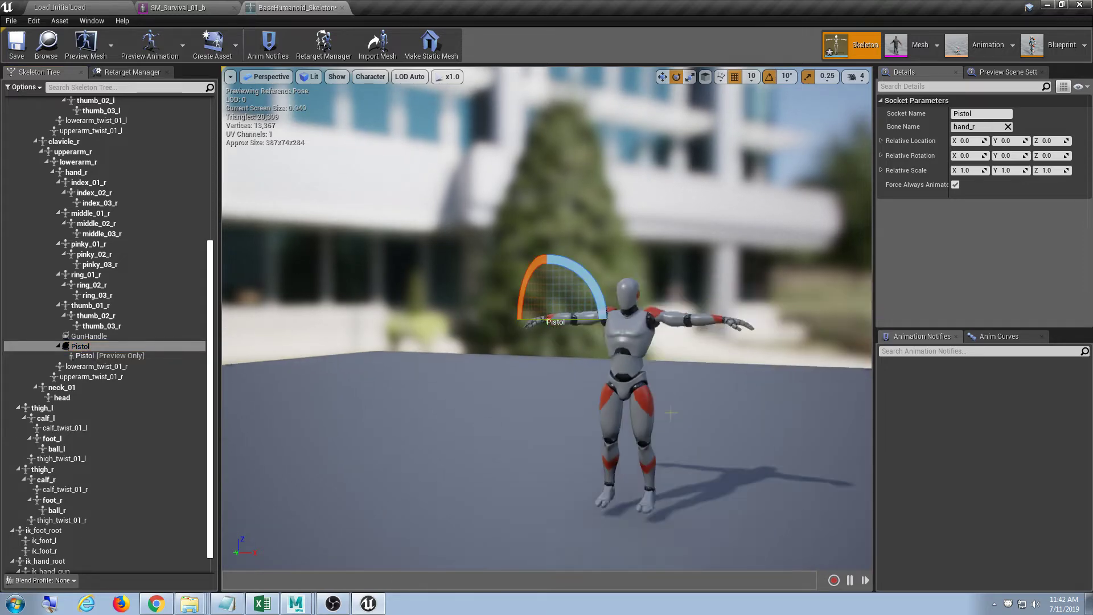
scroll(670, 412, "up", 3)
right_click_drag(661, 413, 666, 476)
key("w")
key("w")
key("w")
key("s")
key("w")
key("s")
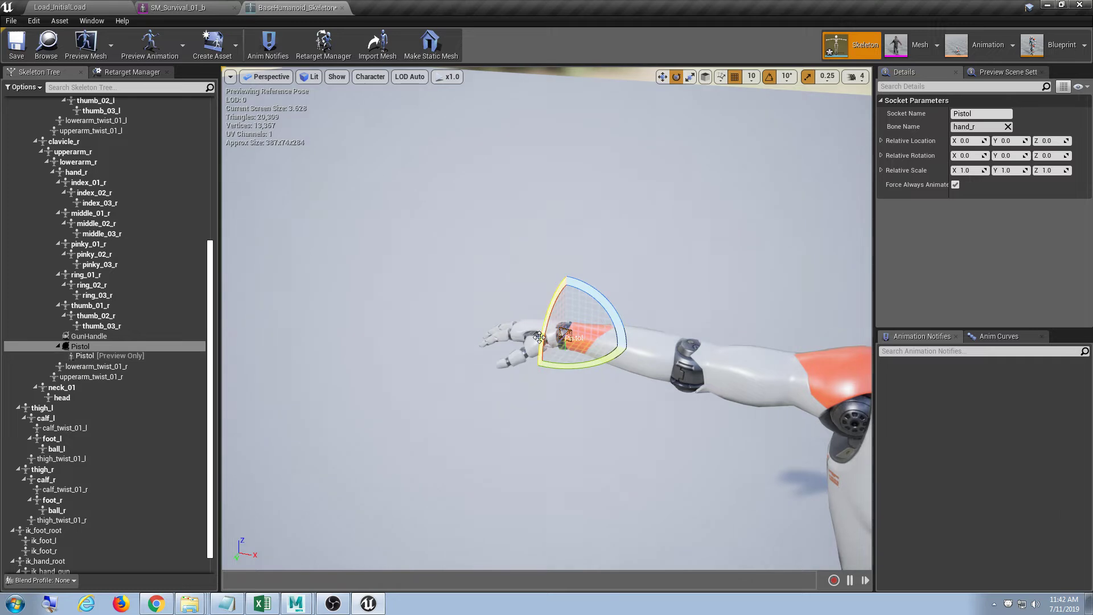
Move the Pistol socket about 11.6 units along its Y axis, clear of the right wrist
left_click(101, 348)
left_click(104, 355)
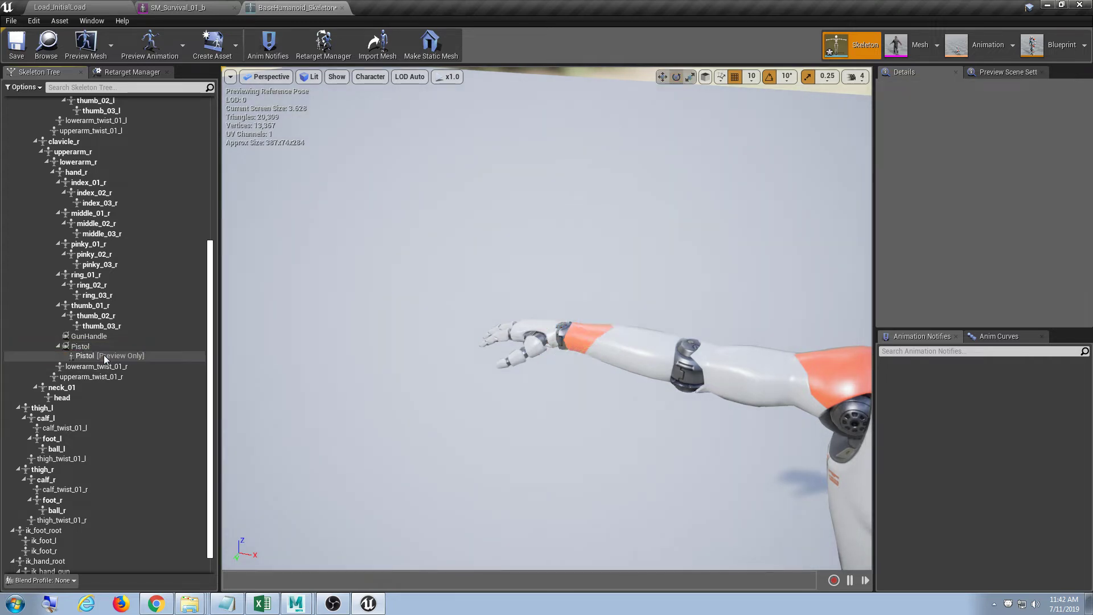
left_click(101, 347)
right_click(101, 346)
left_click(84, 346)
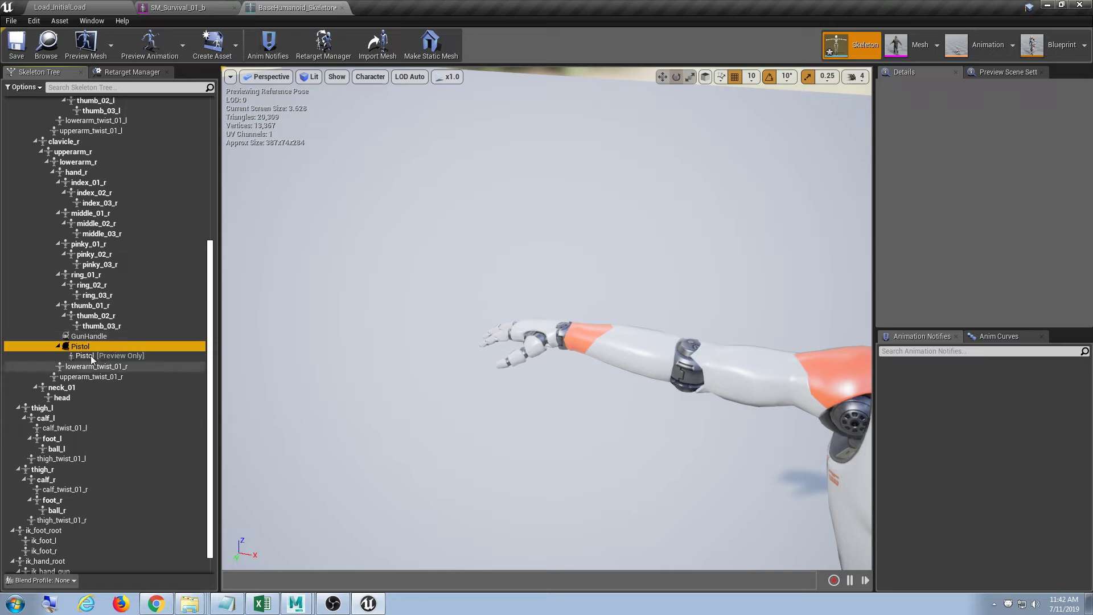
left_click(88, 347)
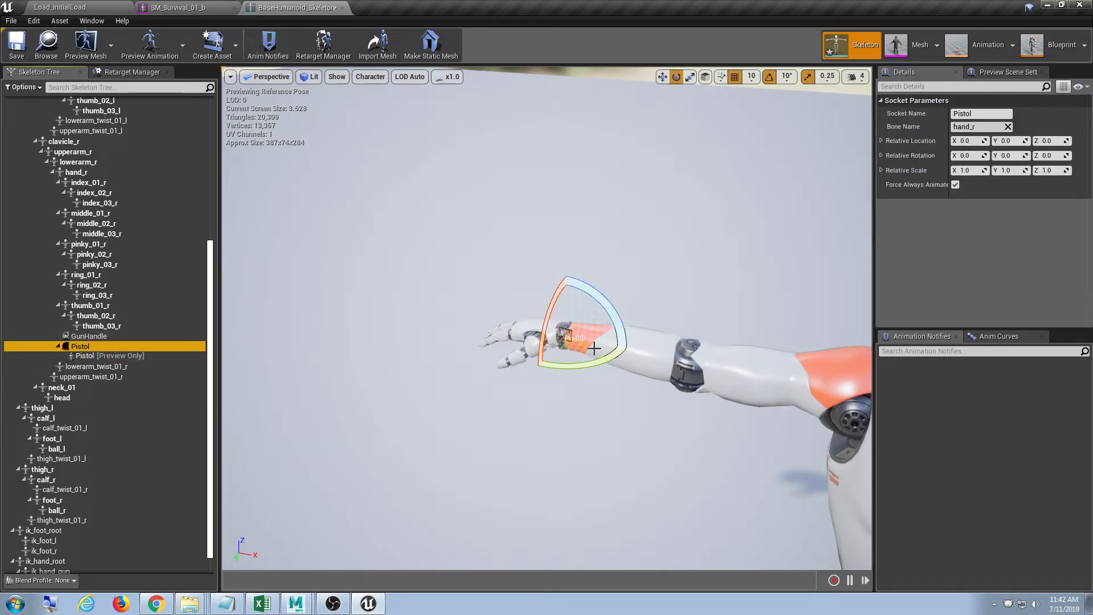
left_click_drag(573, 397, 572, 406)
key("w")
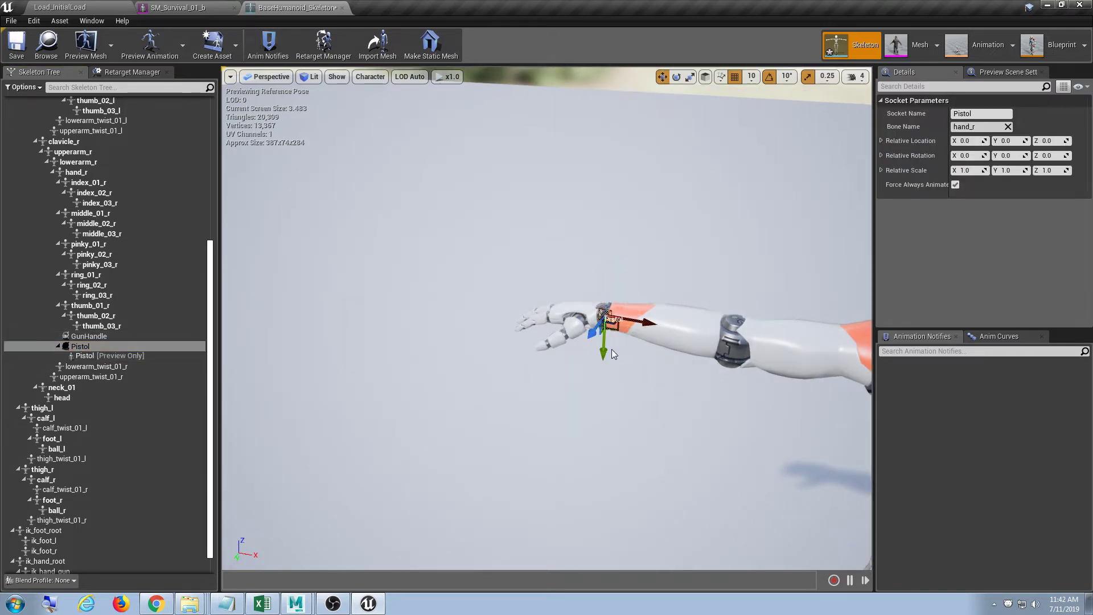
left_click_drag(604, 352, 608, 411)
Inspect the attached pistol's size and orientation against the right hand, and check the soldier mesh
scroll(608, 411, "up", 4)
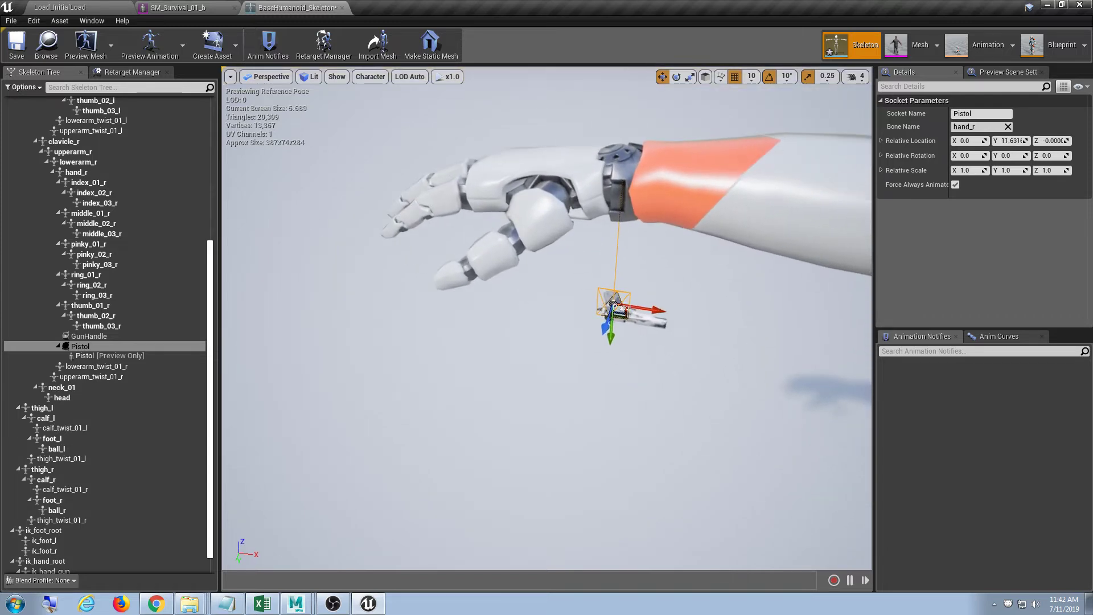
scroll(608, 411, "up", 2)
scroll(607, 411, "down", 2)
right_click_drag(608, 411, 632, 405)
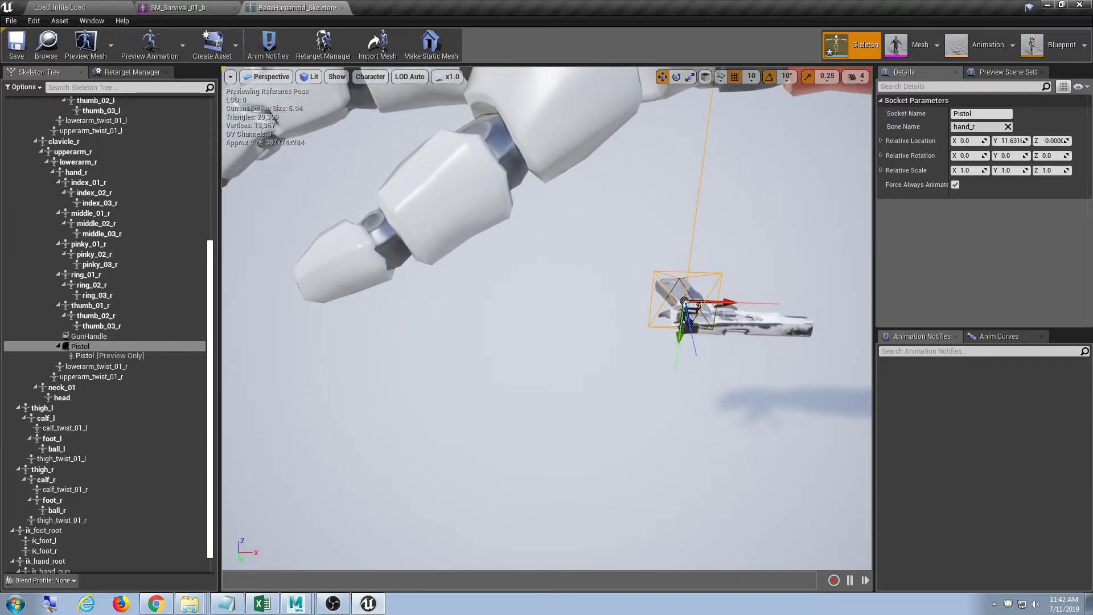
scroll(613, 398, "down", 5)
scroll(613, 398, "up", 4)
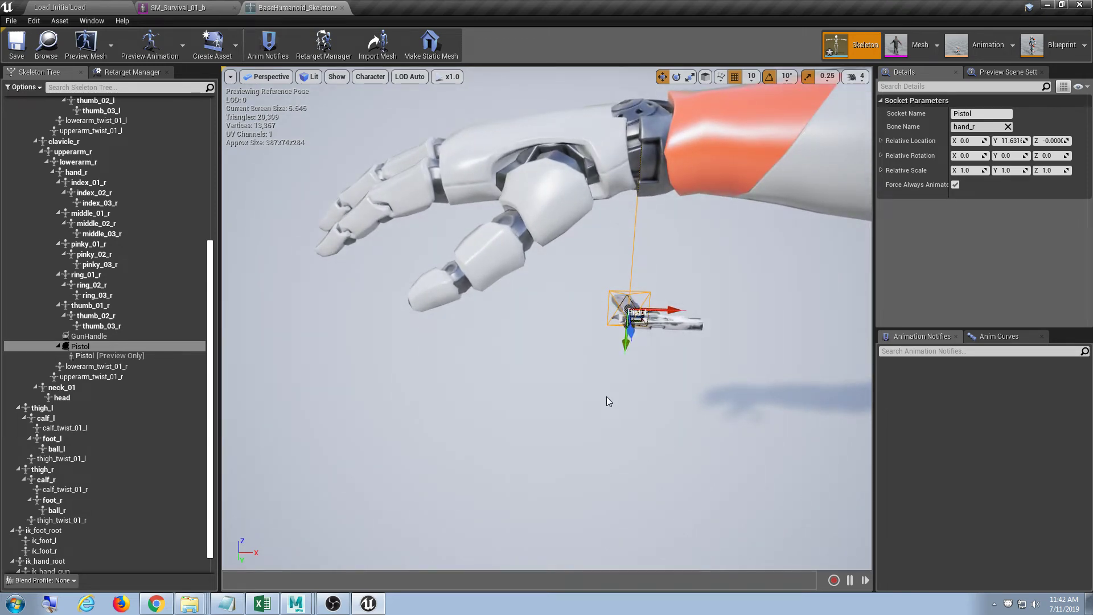
left_click(147, 9)
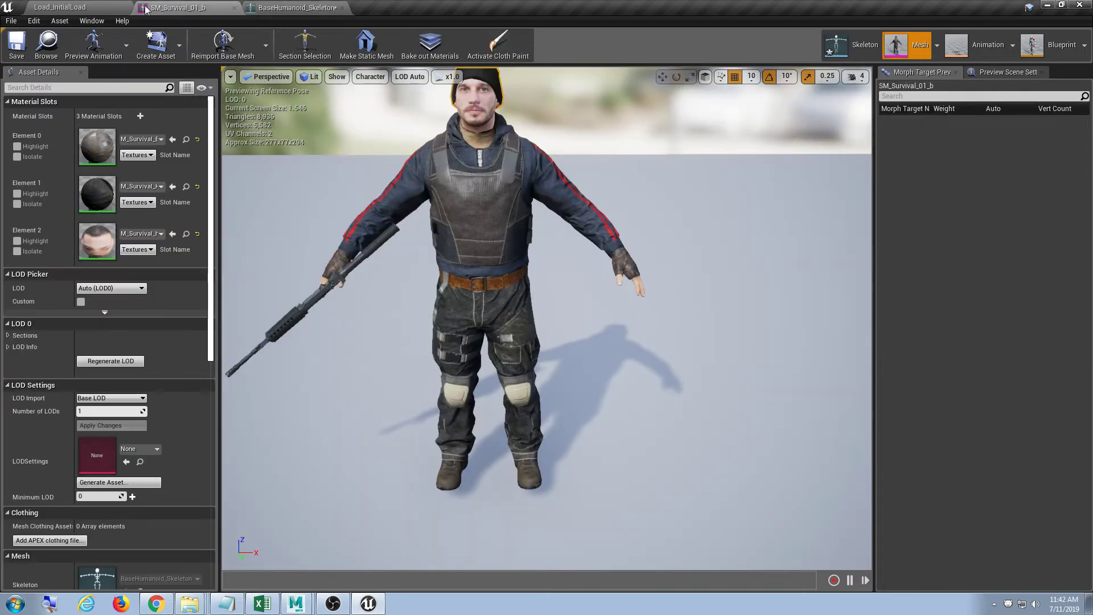
Go to the level editor's root Content folder and clear the Skeletal Mesh filter
left_click(103, 7)
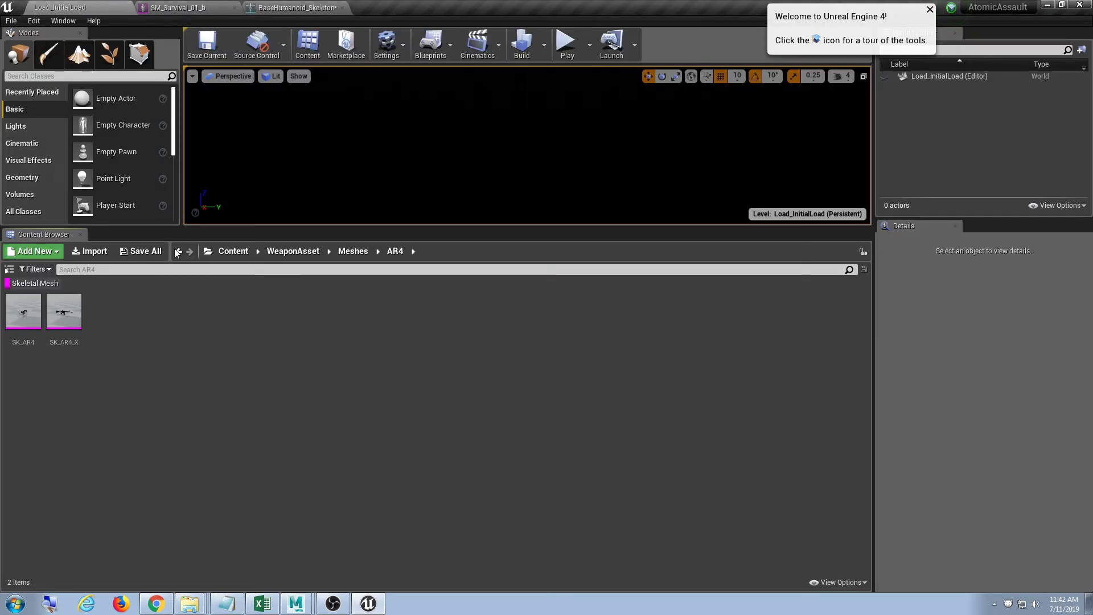
left_click(233, 251)
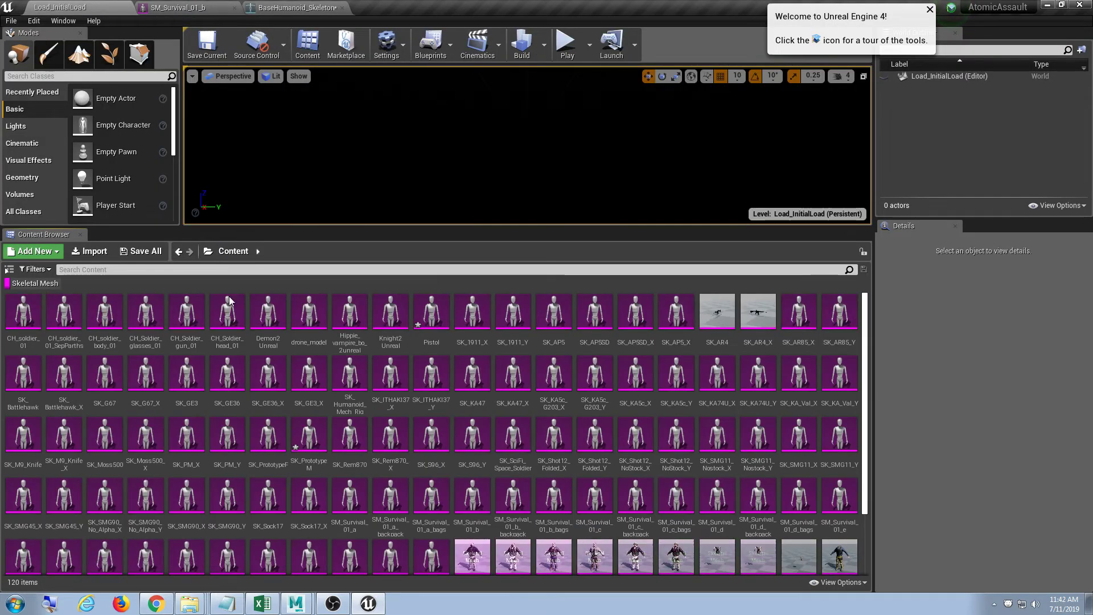
left_click(36, 268)
left_click(86, 371)
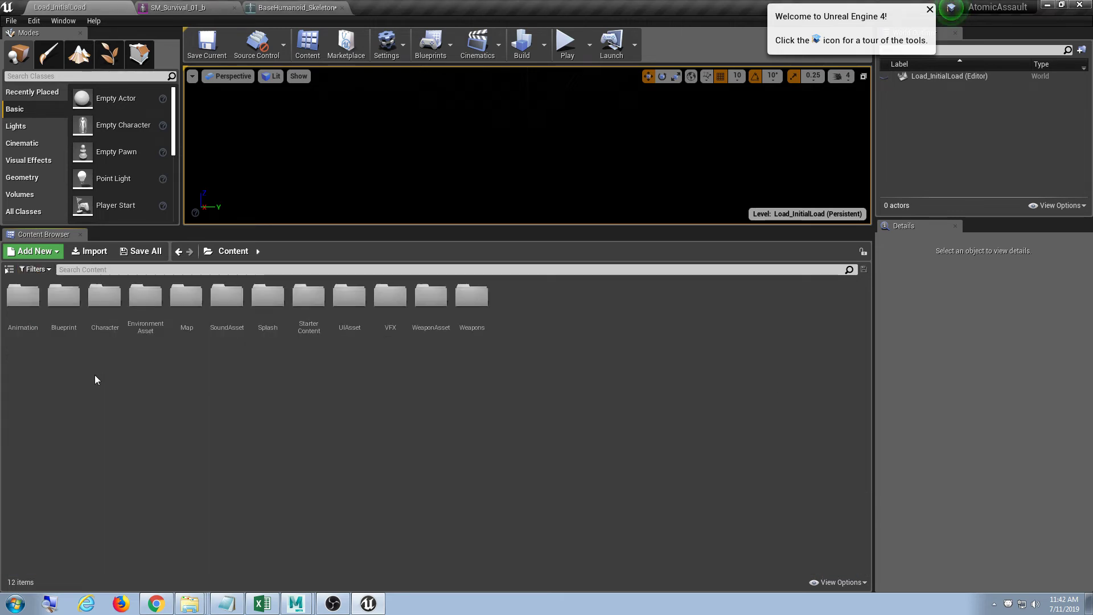
Open the Pistol skeletal mesh from the Weapons/Soldiers/Pistol folder and bring up its import settings
double_click(470, 301)
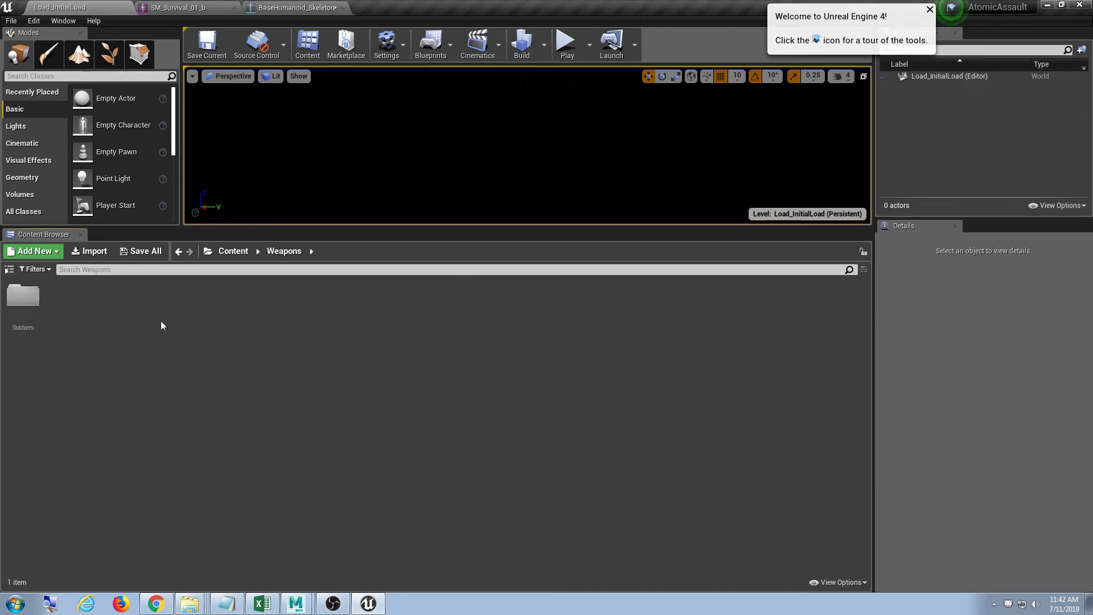
left_click(15, 300)
double_click(15, 301)
double_click(41, 332)
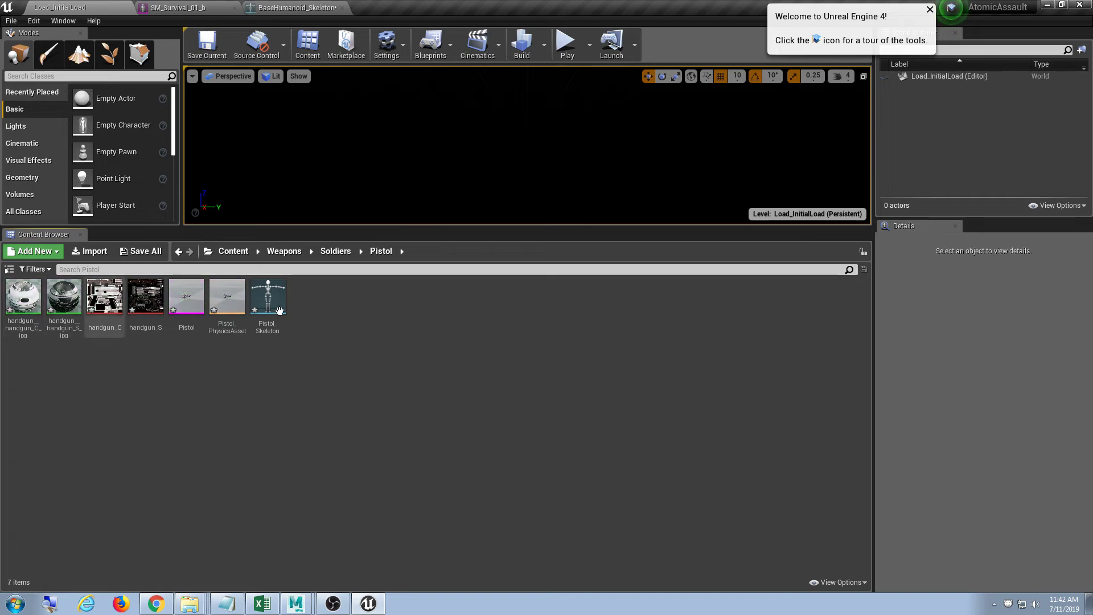
double_click(197, 301)
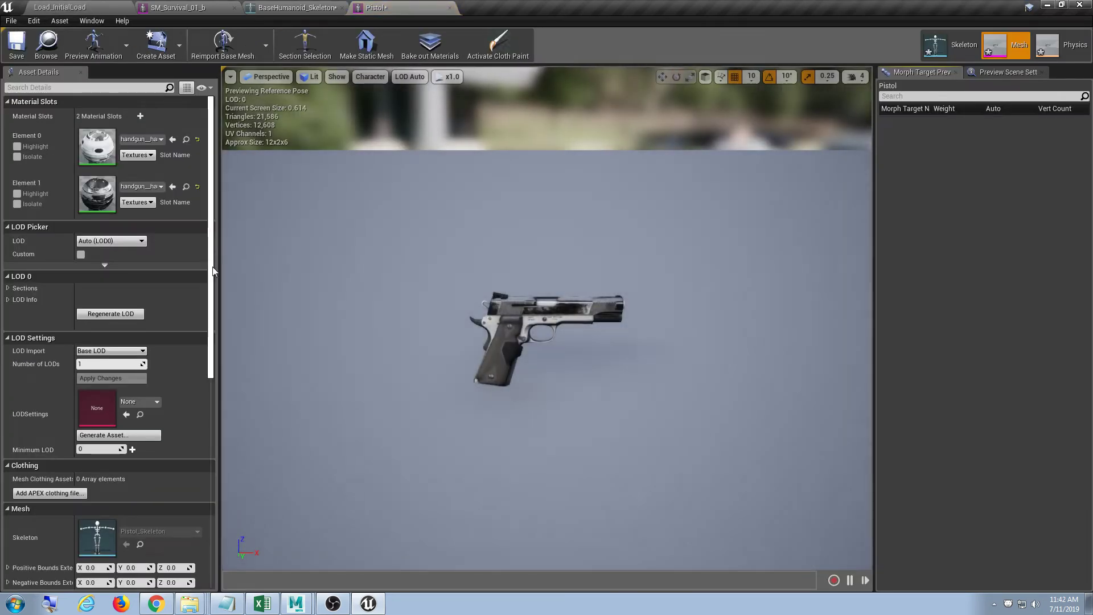
left_click_drag(214, 271, 234, 463)
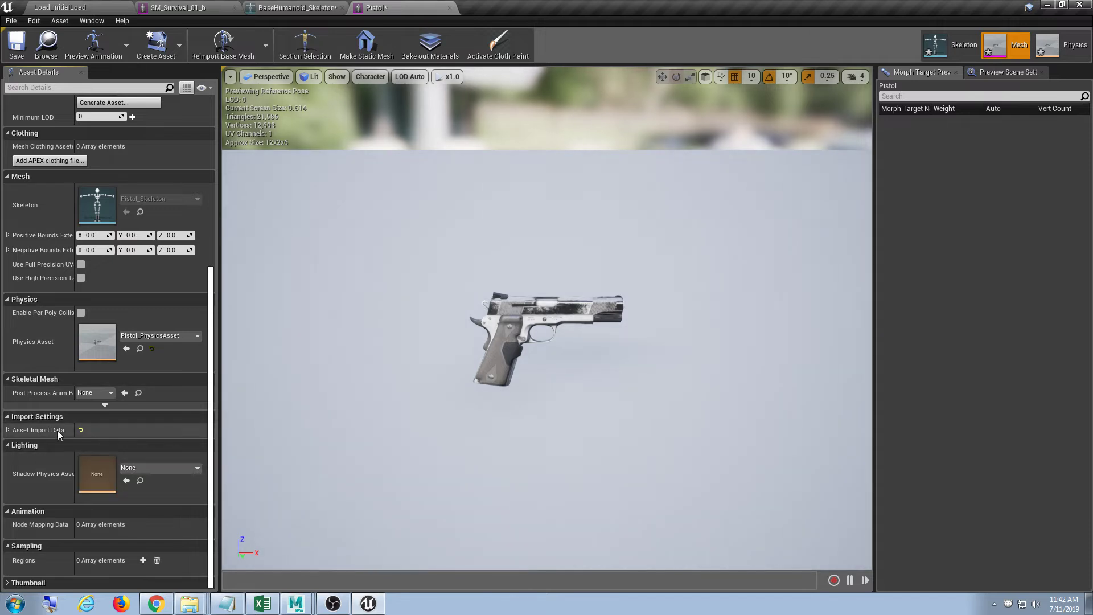
Set the Pistol mesh's import uniform scale to 5.0 and reimport its base mesh
left_click(11, 431)
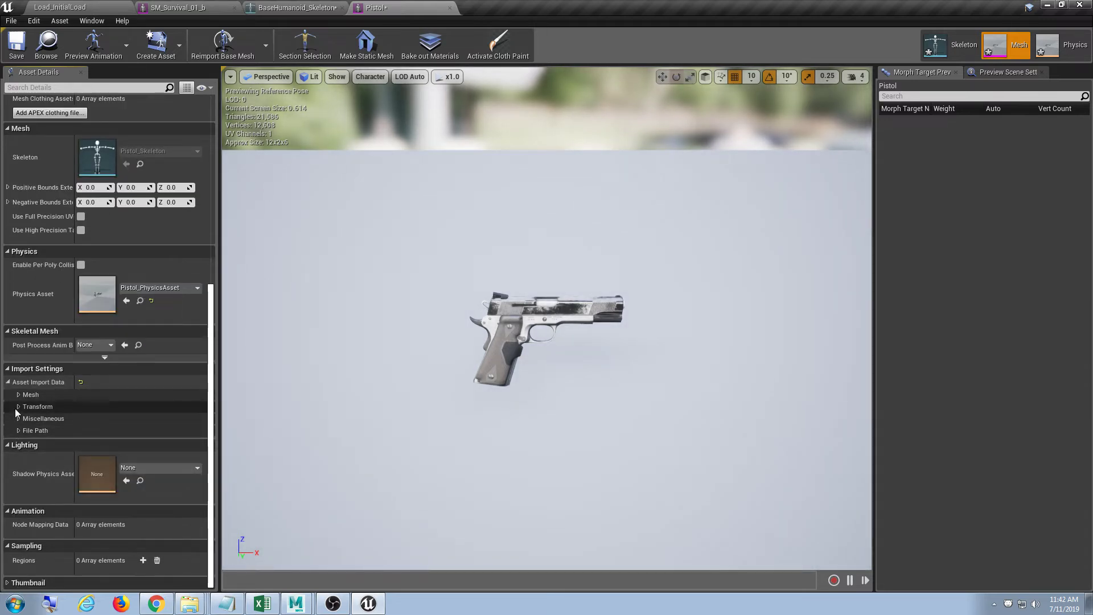
left_click(15, 408)
left_click(94, 449)
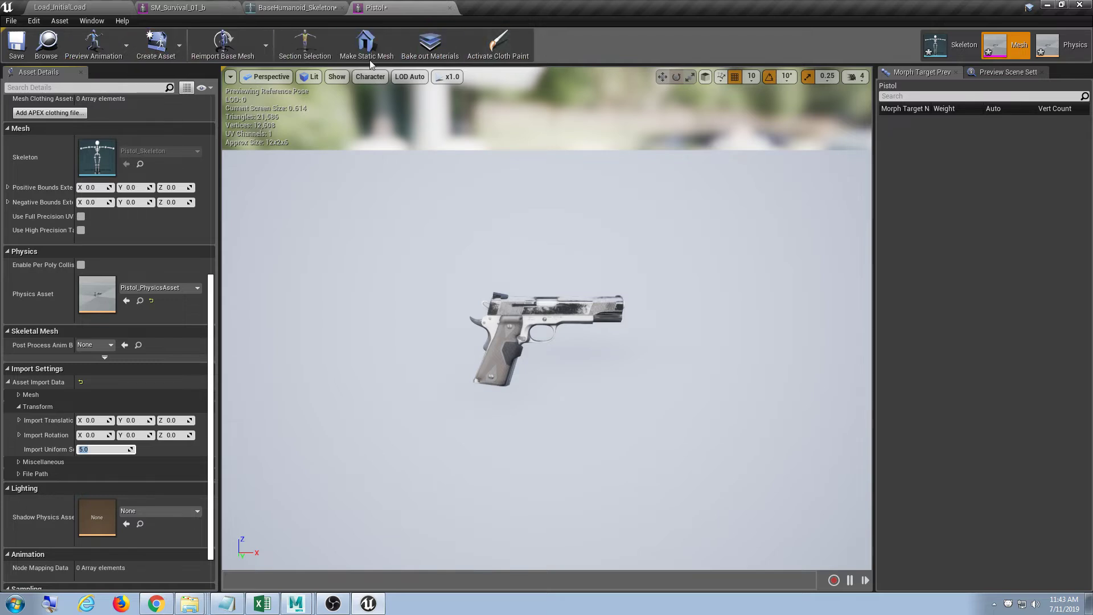
left_click(212, 59)
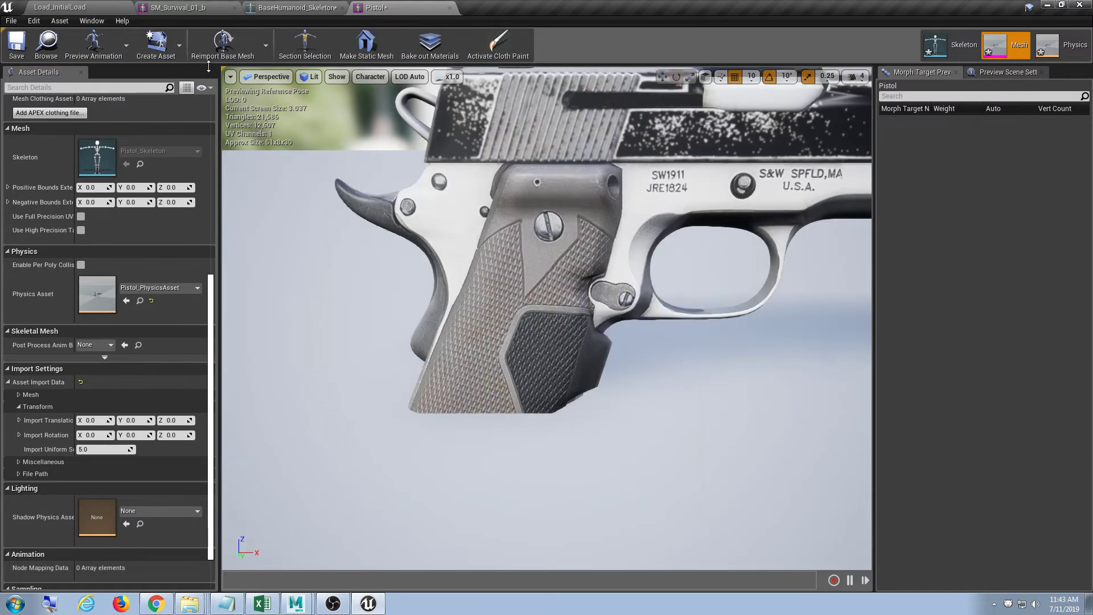
Close the SM_Survival_01_b mesh editor and check the rescaled pistol against the right hand on BaseHumanoid_Skeleton
left_click(176, 7)
left_click(293, 7)
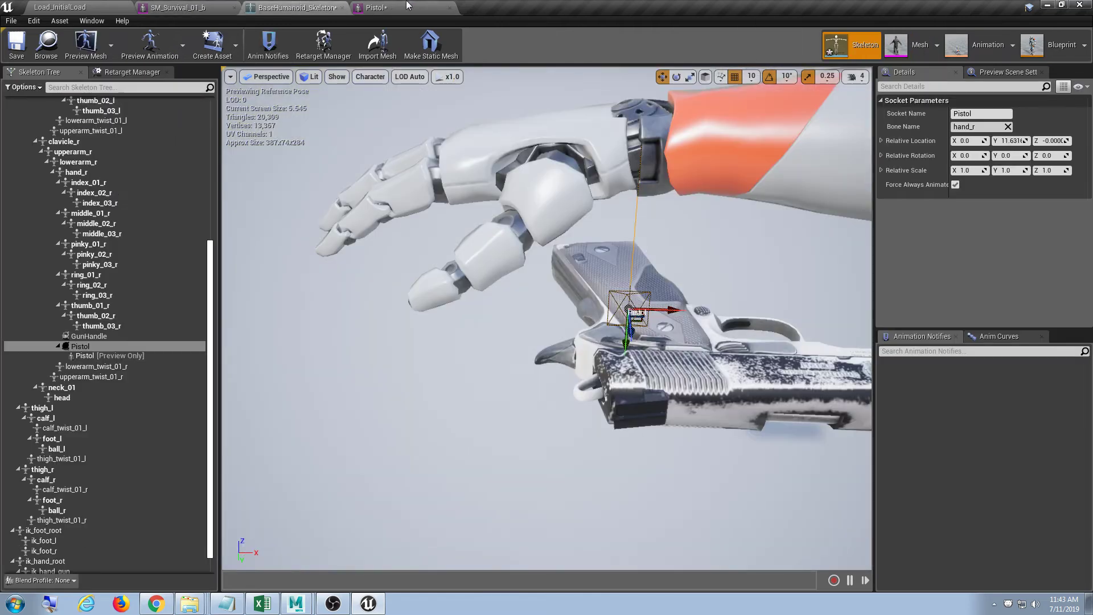
left_click(206, 7)
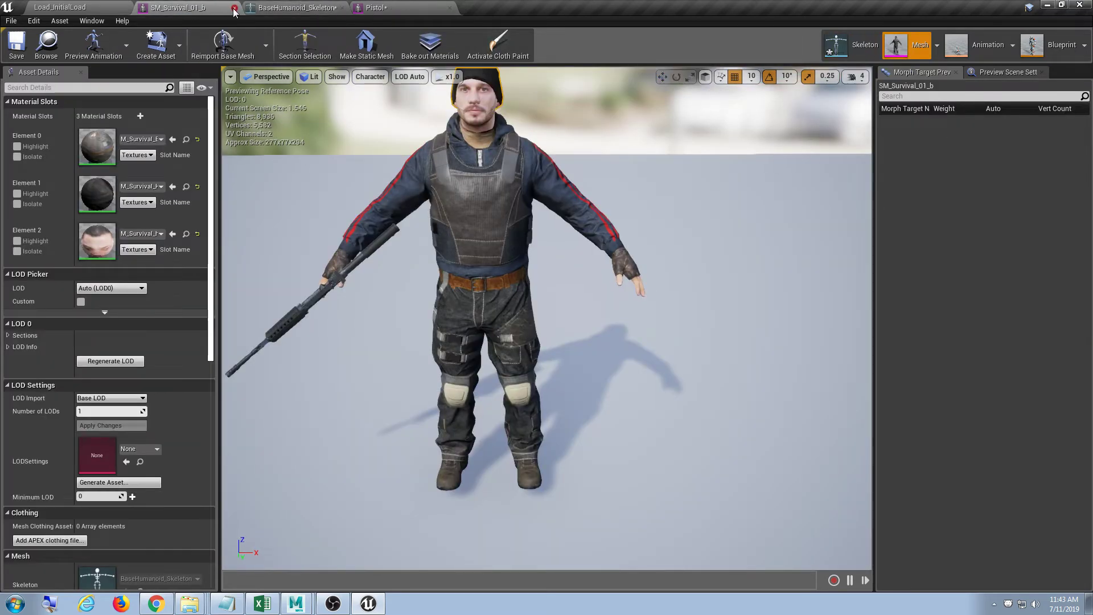
left_click(234, 7)
scroll(696, 386, "down", 5)
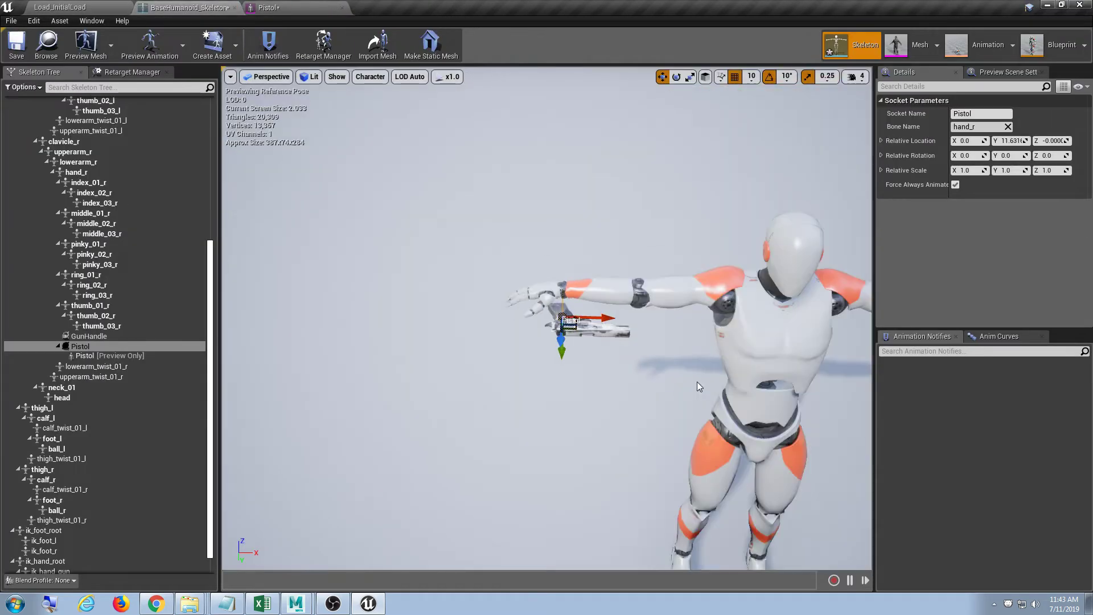
scroll(696, 382, "up", 4)
mouse_move(585, 363)
right_mouse_down()
mouse_move(609, 339)
mouse_move(605, 373)
mouse_move(598, 363)
right_mouse_up()
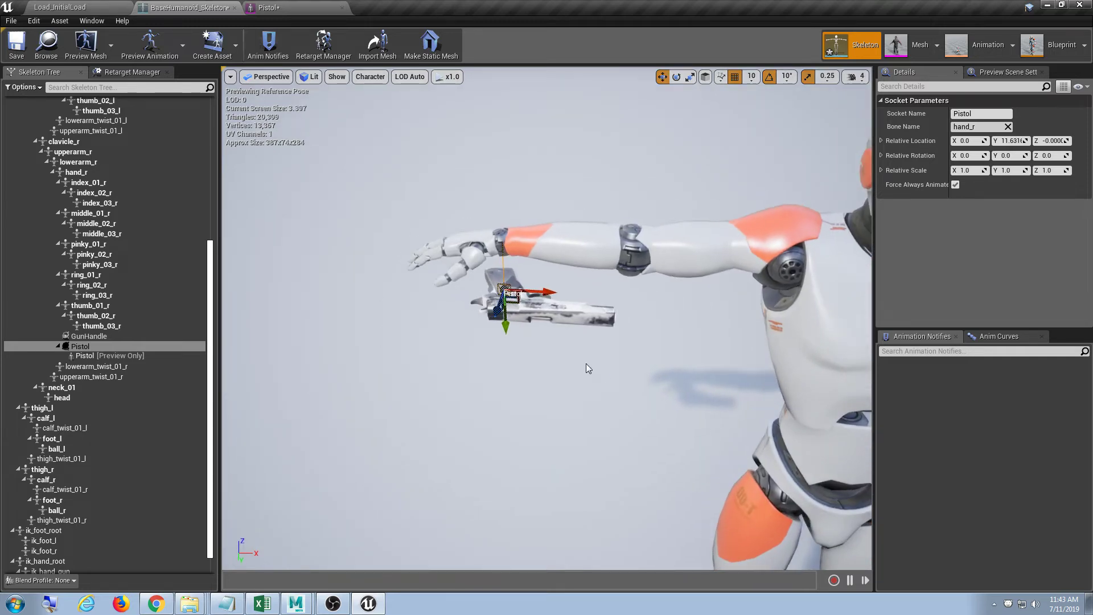
Rotate the Pistol socket 180 degrees about its Z axis and check the barrel direction from a side view
key("e")
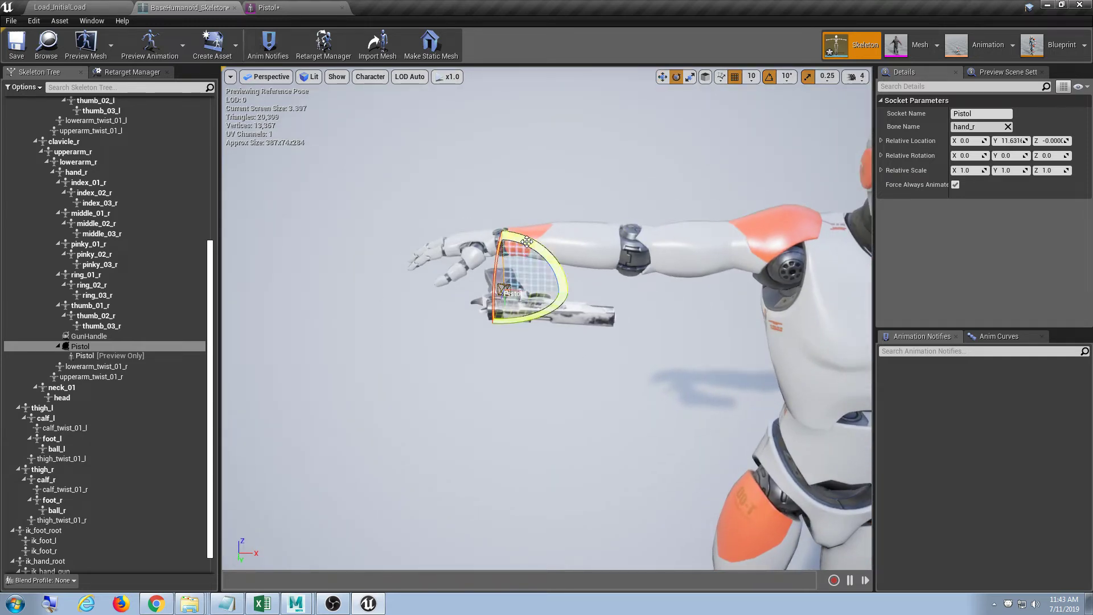
left_click_drag(527, 241, 493, 329)
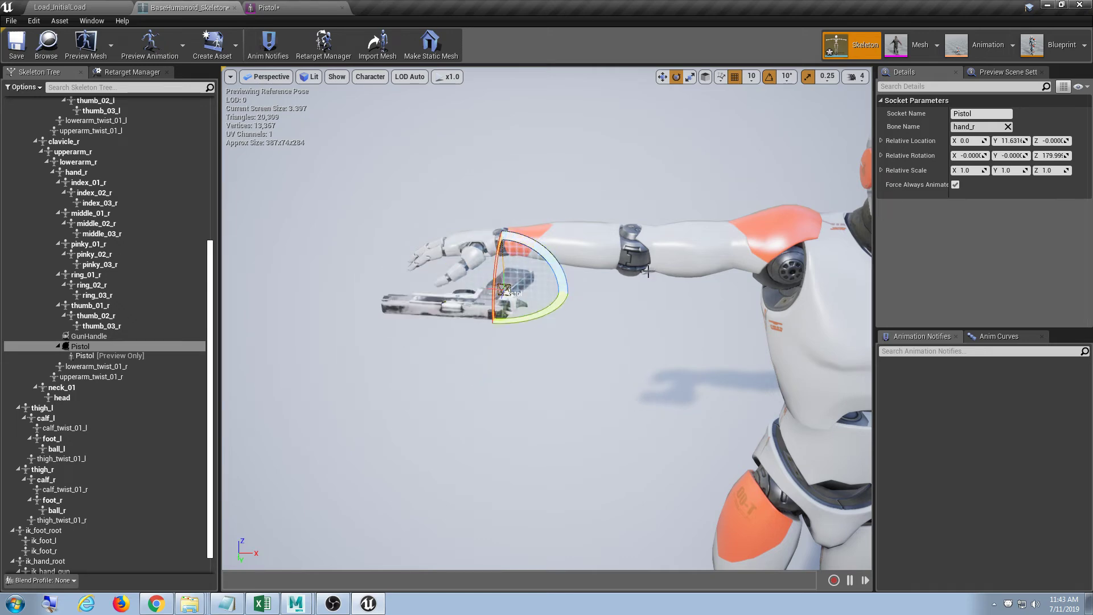
left_click_drag(650, 275, 650, 257, "alt")
key("f")
left_click_drag(761, 351, 751, 293, "alt")
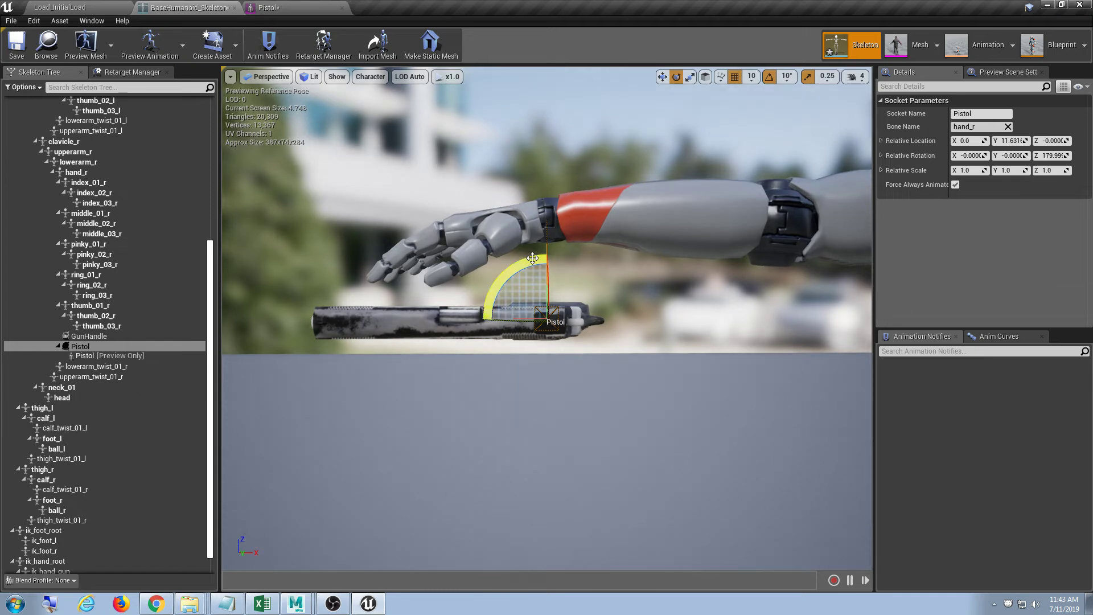
mouse_move(524, 256)
left_mouse_down()
mouse_move(534, 250)
mouse_move(525, 256)
left_mouse_up()
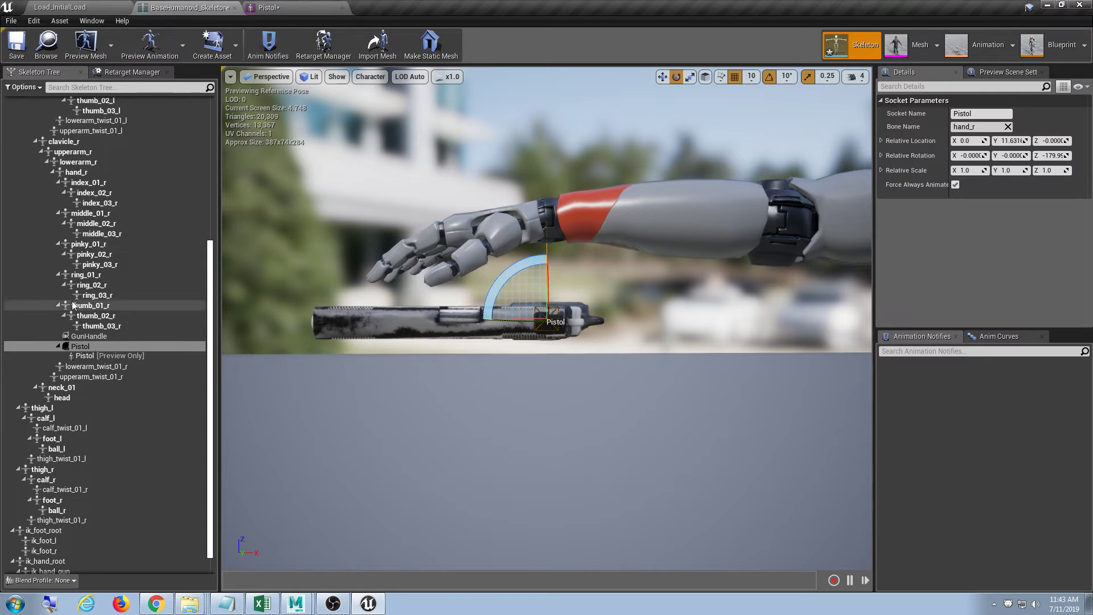
Delete the Pistol socket and try to attach the Pistol mesh as a preview asset on the GunHandle socket
left_click(111, 345)
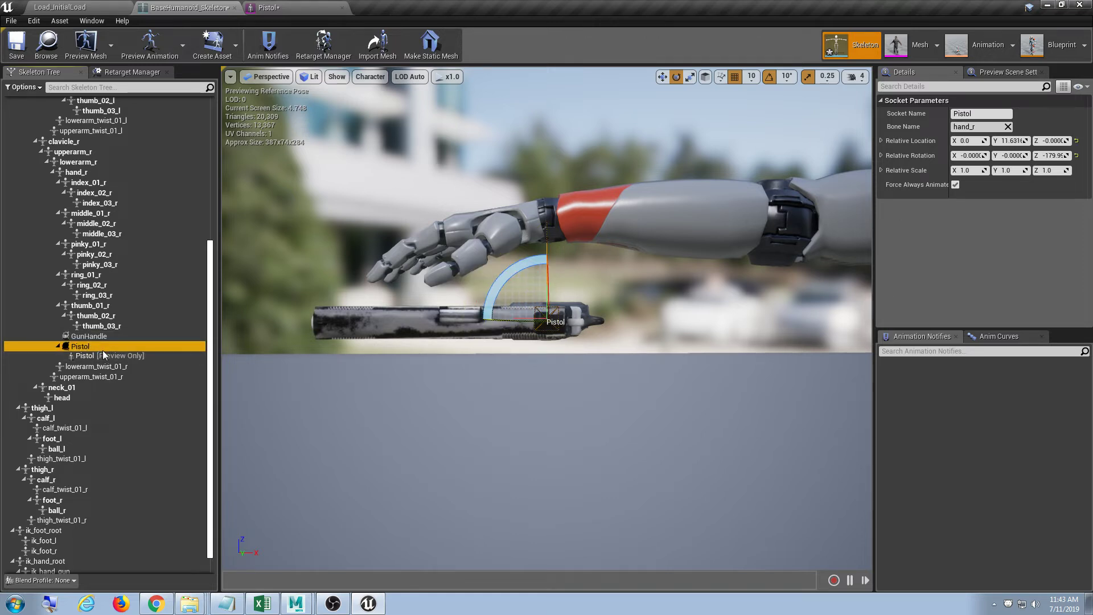
key("Delete")
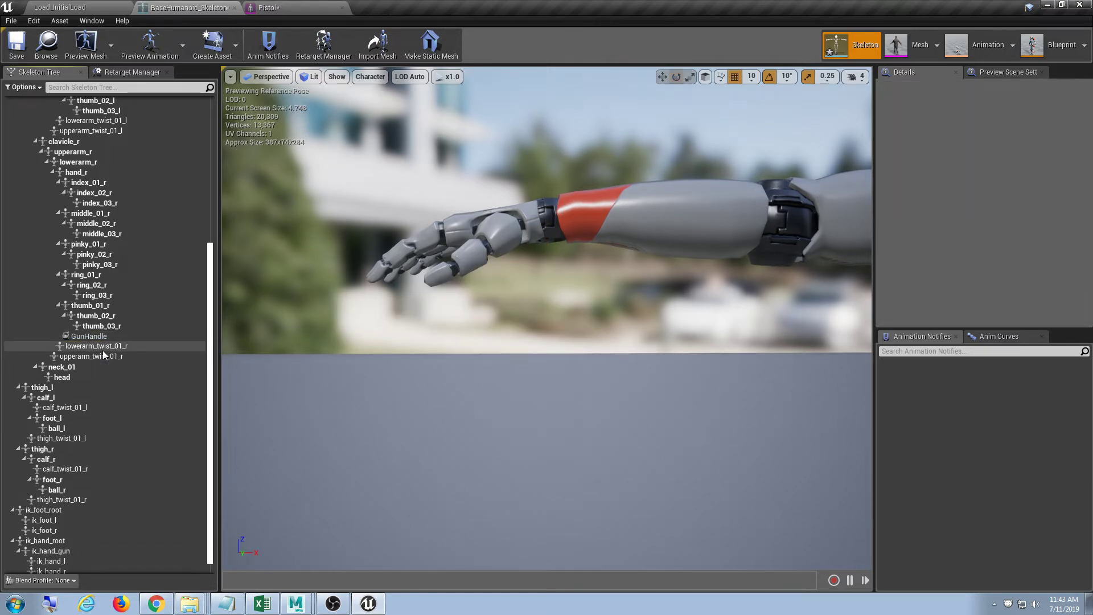
left_click(111, 336)
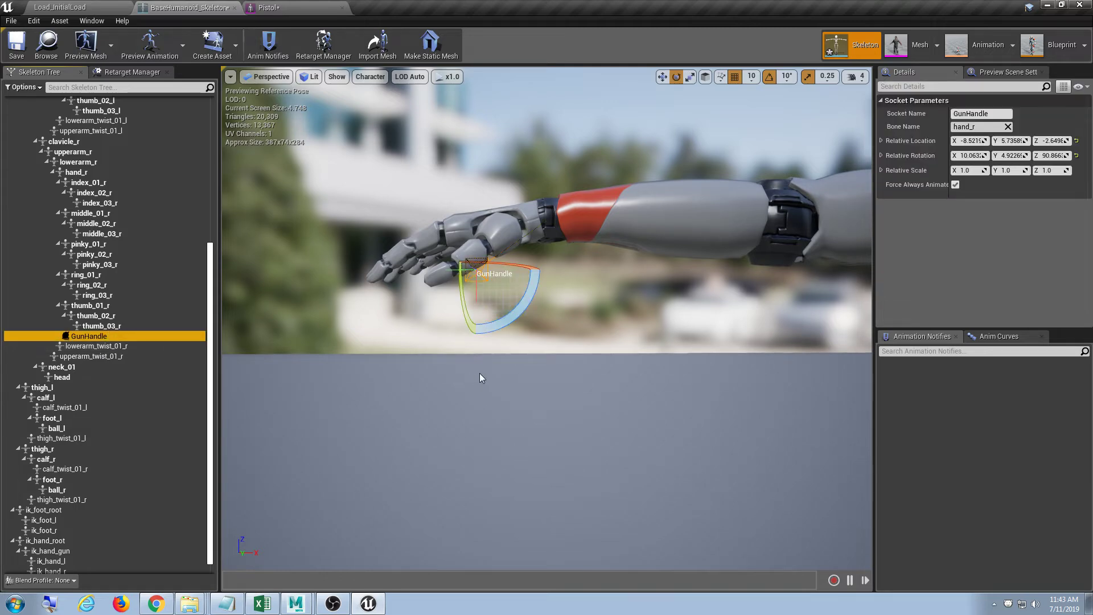
left_click_drag(542, 373, 495, 422, "alt")
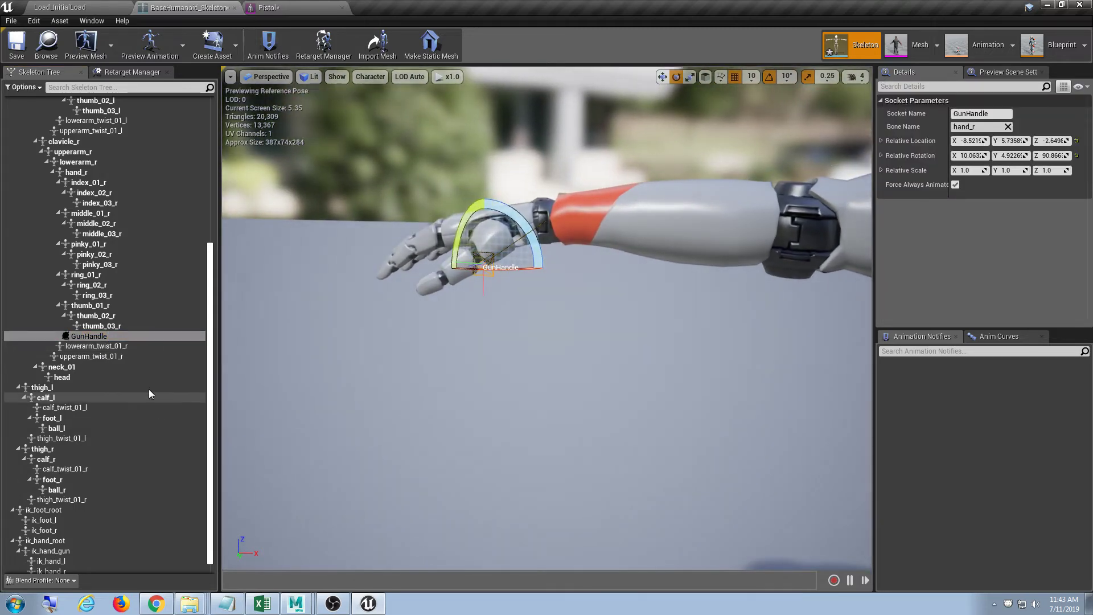
right_click(94, 334)
mouse_move(173, 470)
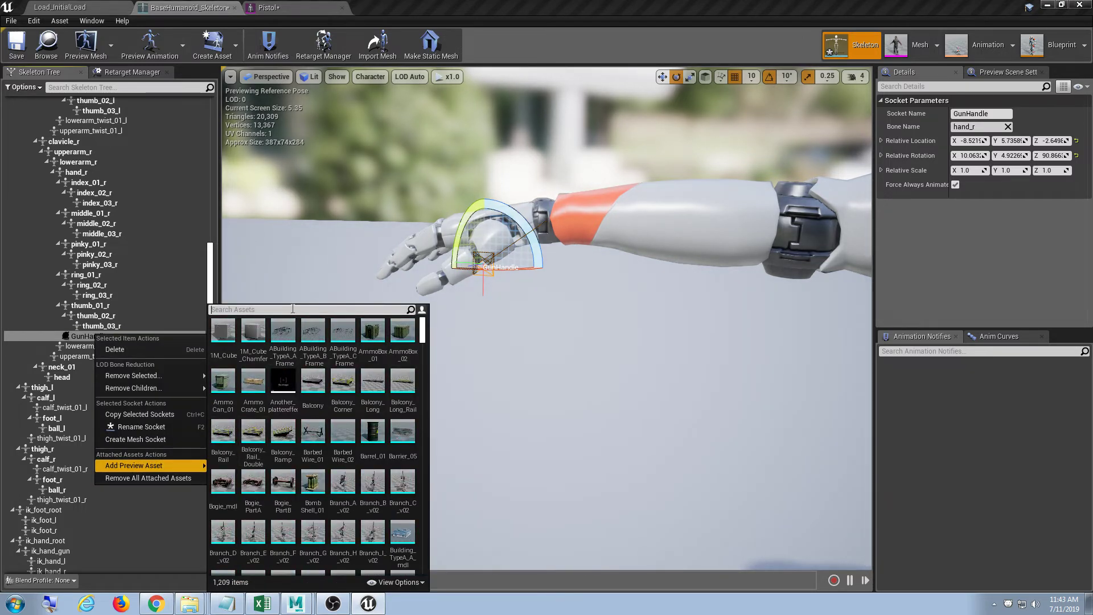
type("pisto")
left_click(227, 324)
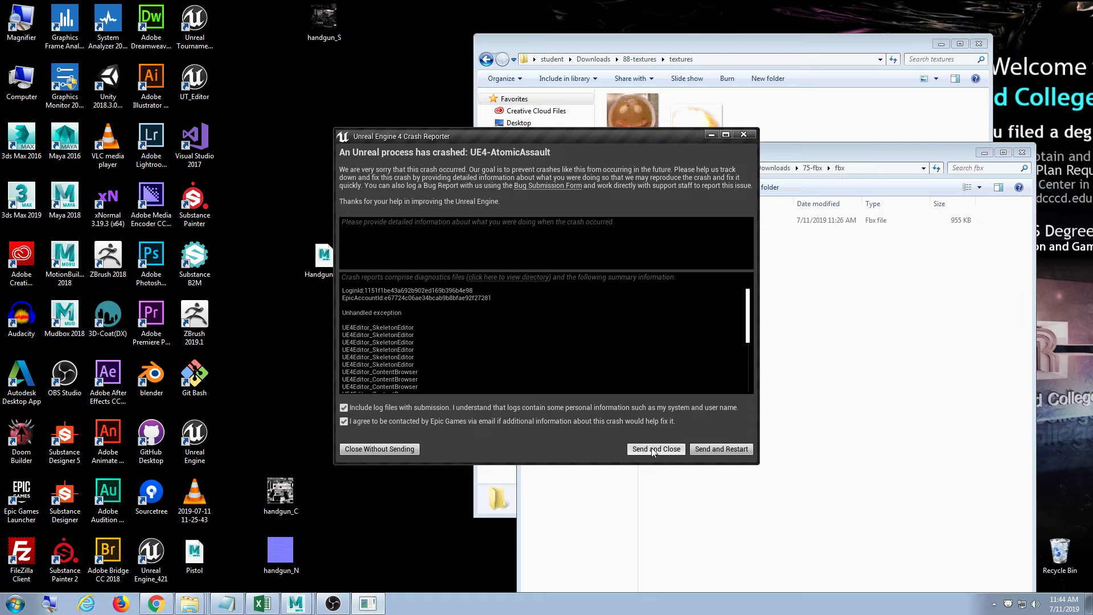
Dismiss the crash report without sending it and reopen the AtomicAssault project from its folder
left_click(392, 449)
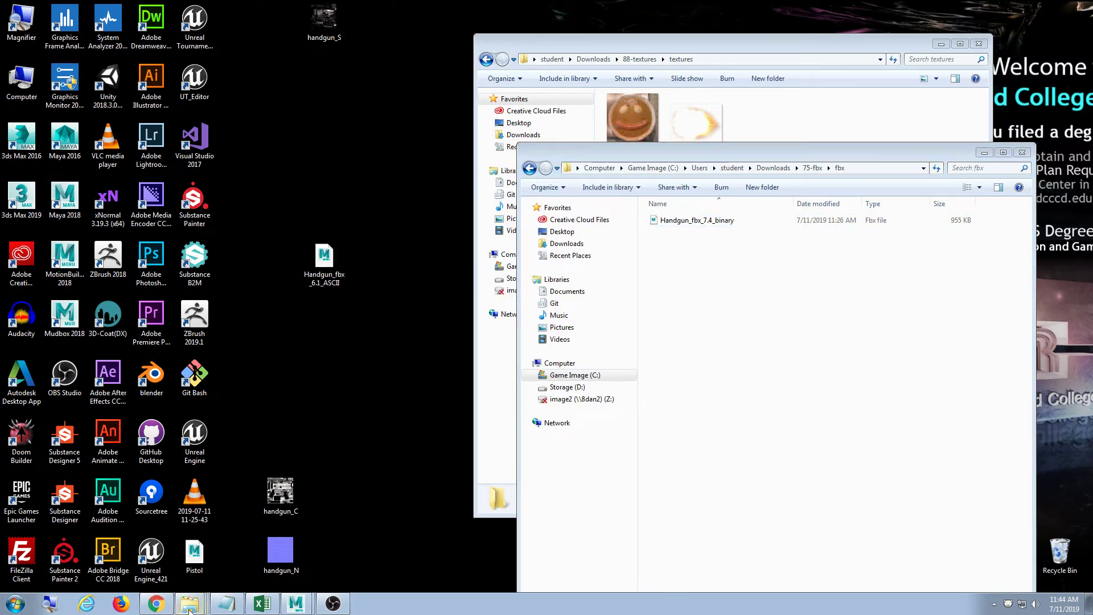
left_click(189, 610)
left_click(198, 524)
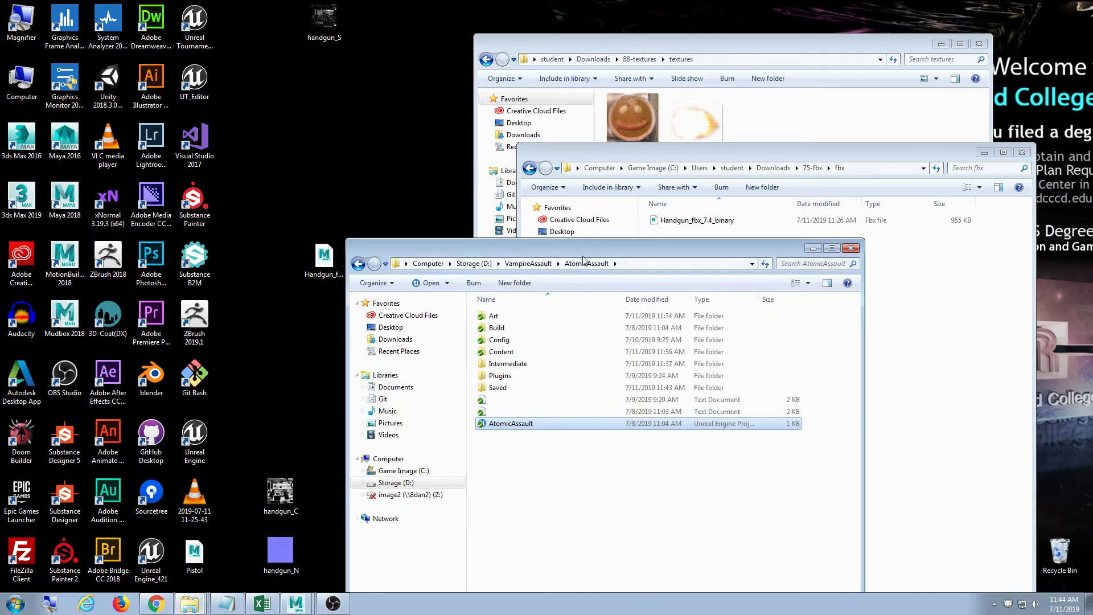
left_click_drag(546, 252, 354, 112)
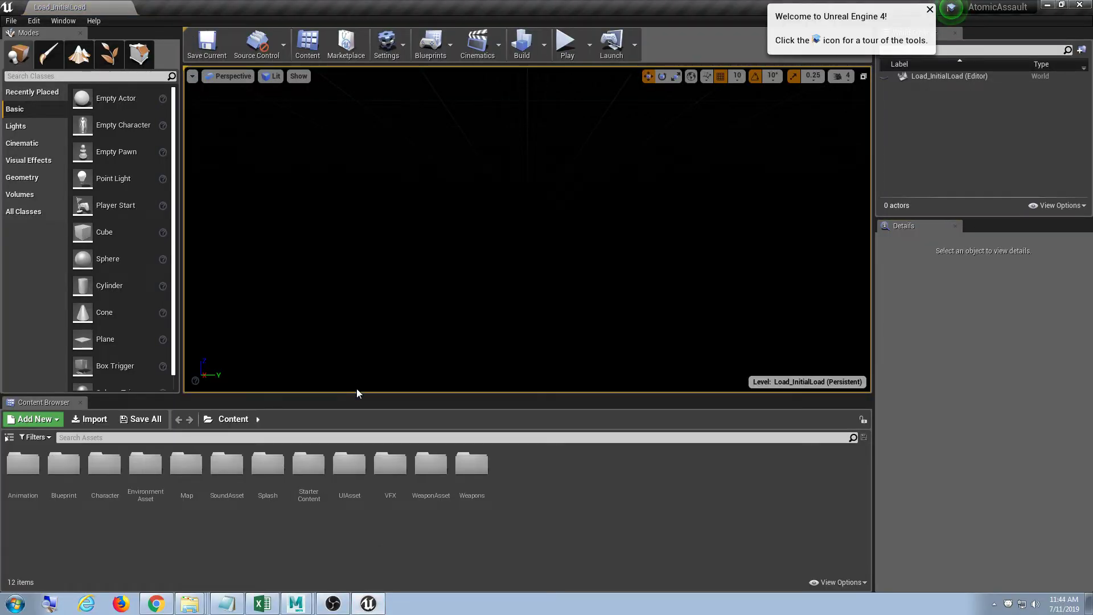
Enlarge the Content Browser and dock the BaseHumanoid_Skeleton editor as a tab beside the Load_InitialLoad level
left_click_drag(357, 392, 377, 263)
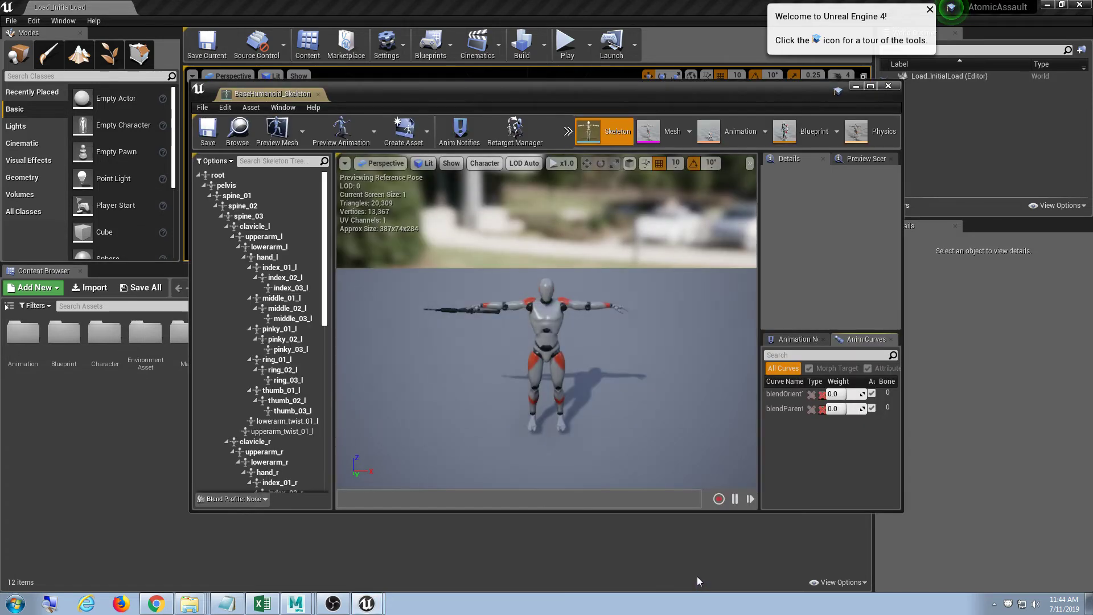
left_click_drag(265, 96, 250, 6)
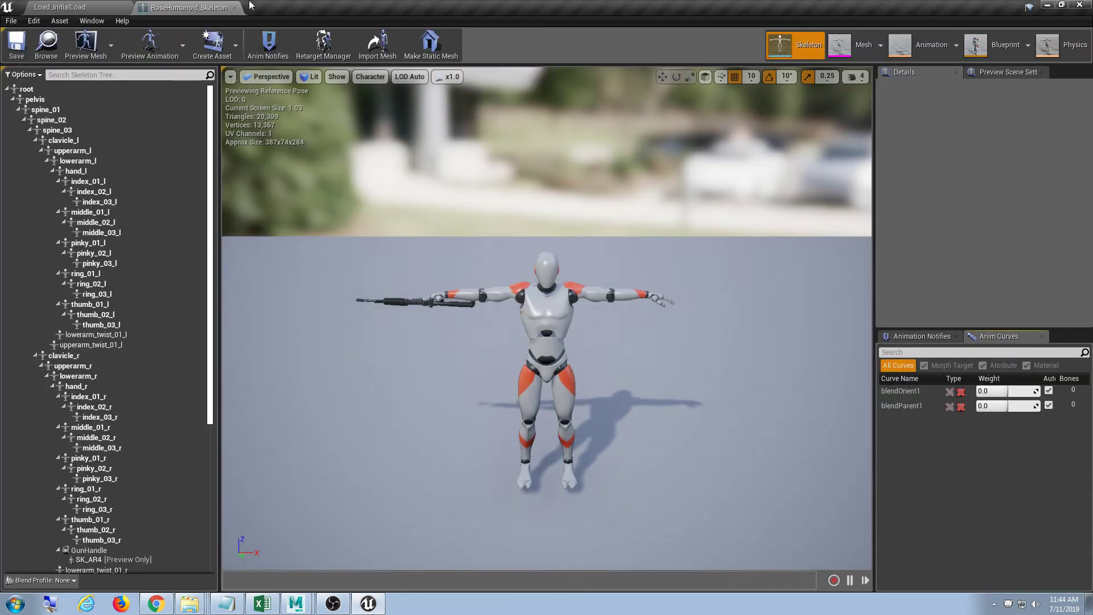
Return to the level editor and open the Weapons/Soldiers/Pistol content folder
left_click(60, 6)
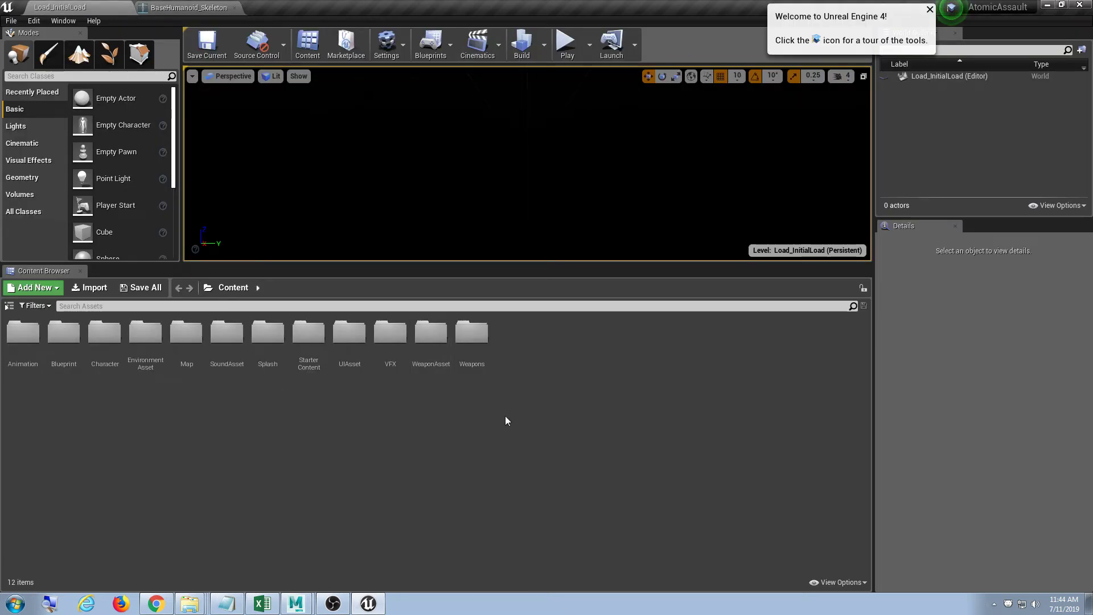
double_click(491, 342)
double_click(35, 328)
left_click(38, 326)
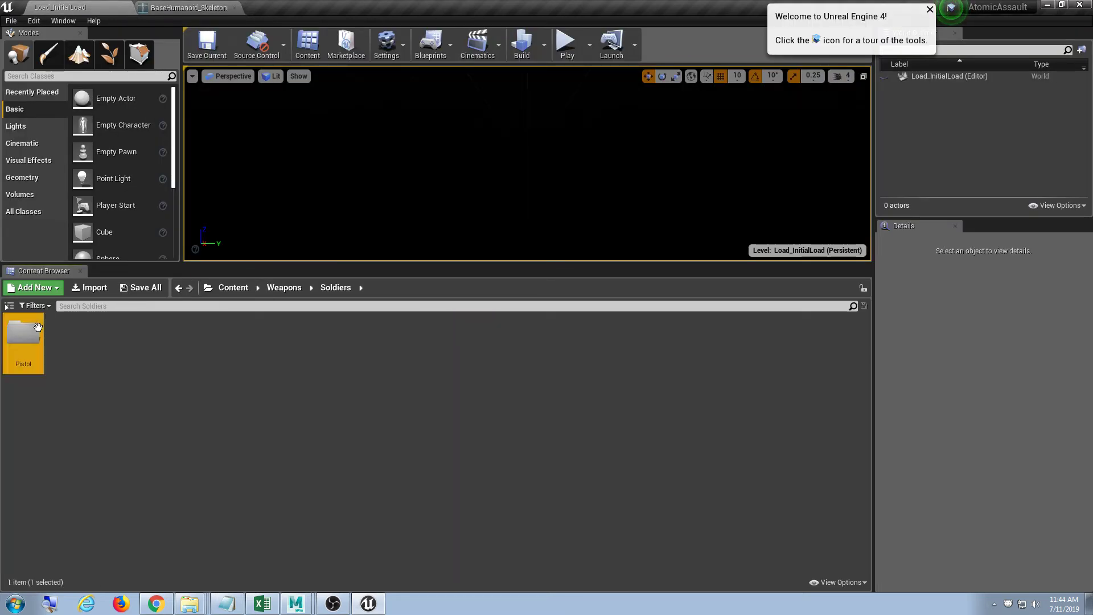
double_click(37, 327)
Import all of the Desktop's Pistol FBX as a skeletal mesh at uniform scale 1.0, and dismiss the message log
left_click(91, 289)
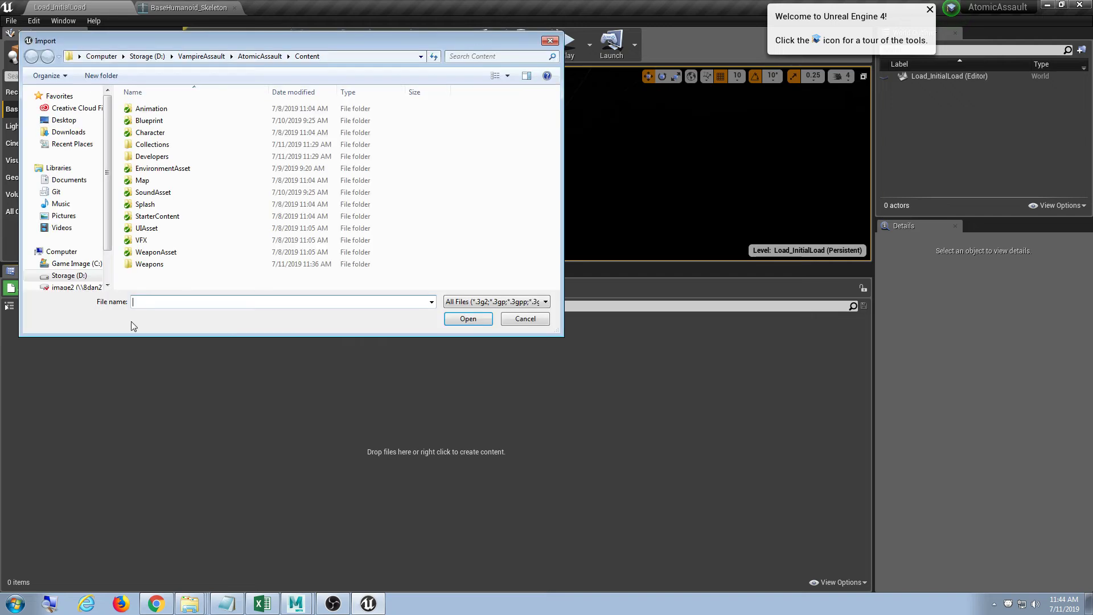
left_click(63, 119)
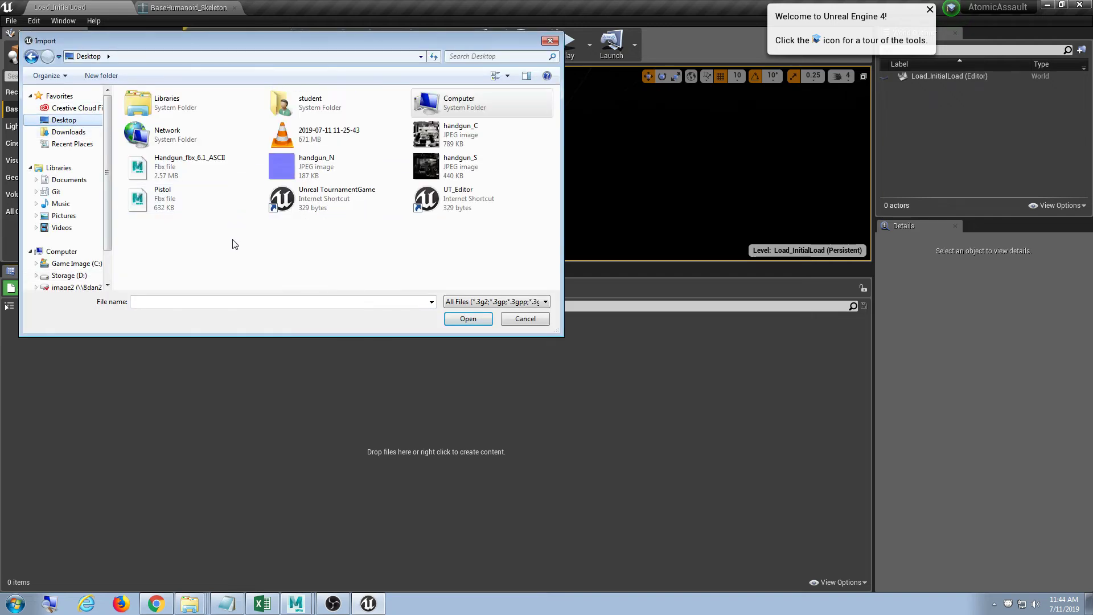
double_click(180, 199)
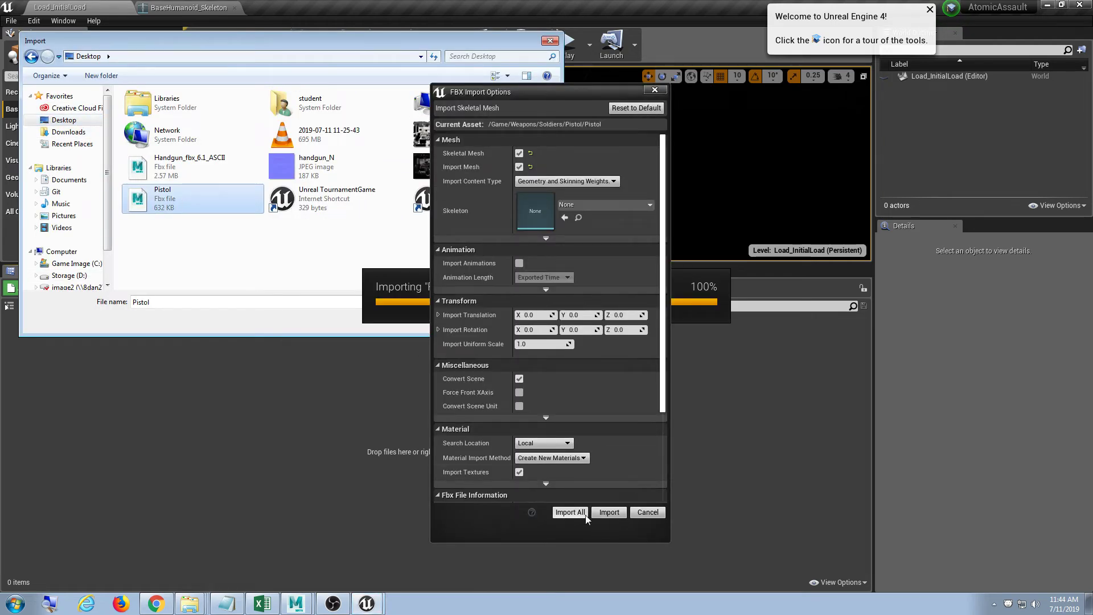
left_click(570, 512)
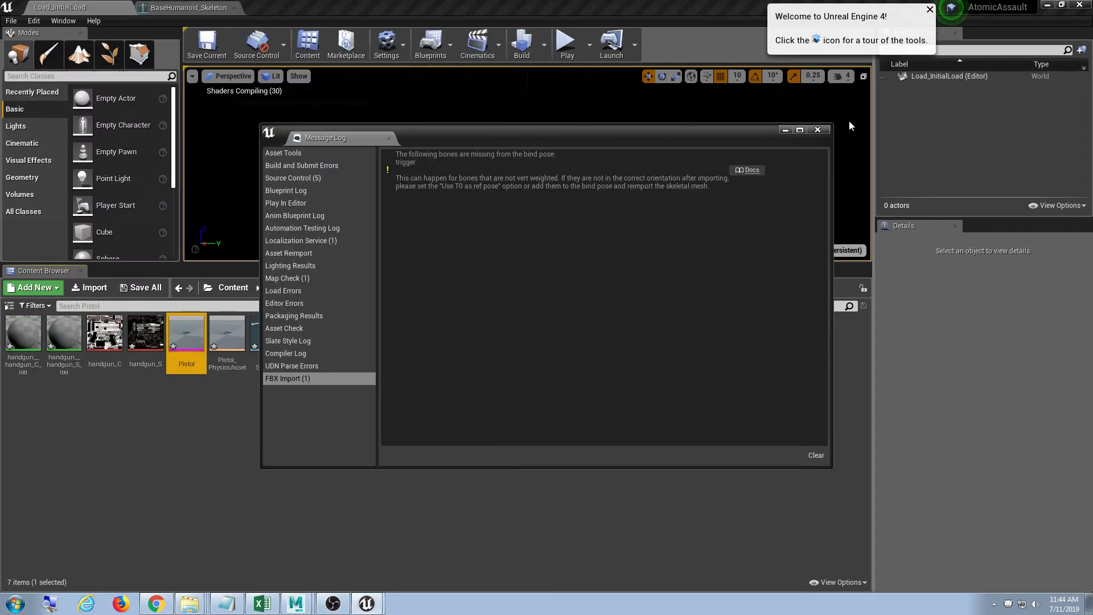
left_click(825, 130)
Open the imported Pistol skeletal mesh and set its import uniform scale to 5.0
double_click(191, 353)
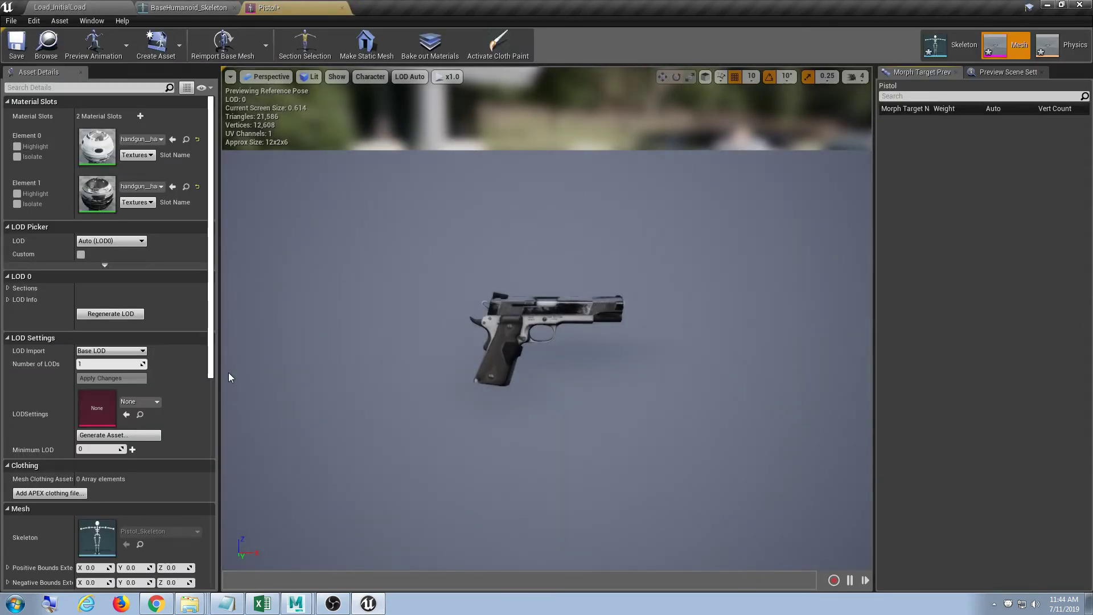
scroll(161, 380, "down", 5)
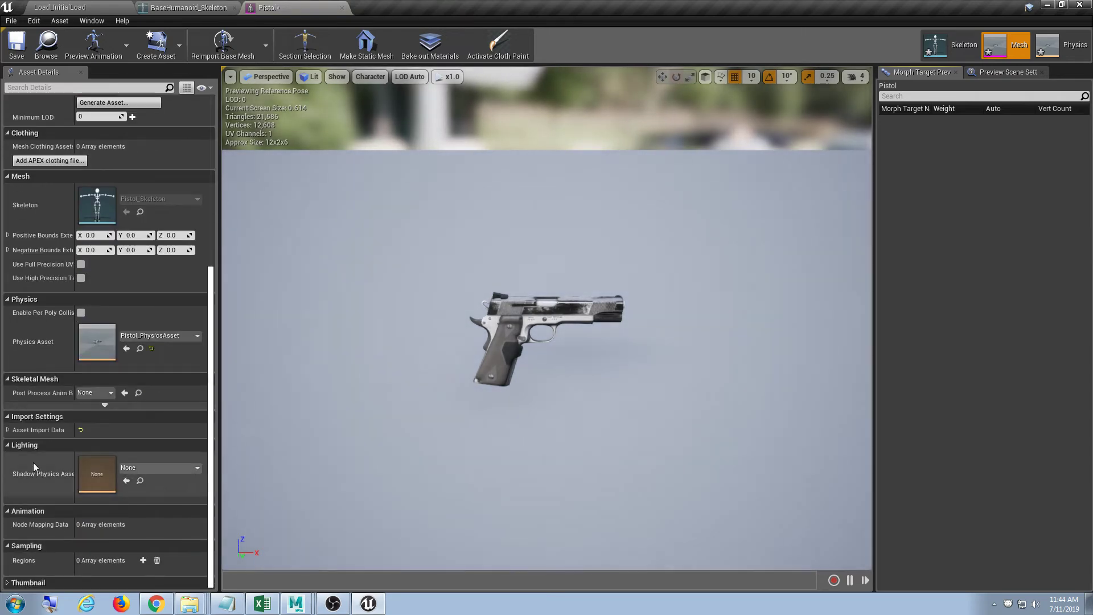
left_click(7, 429)
left_click(18, 454)
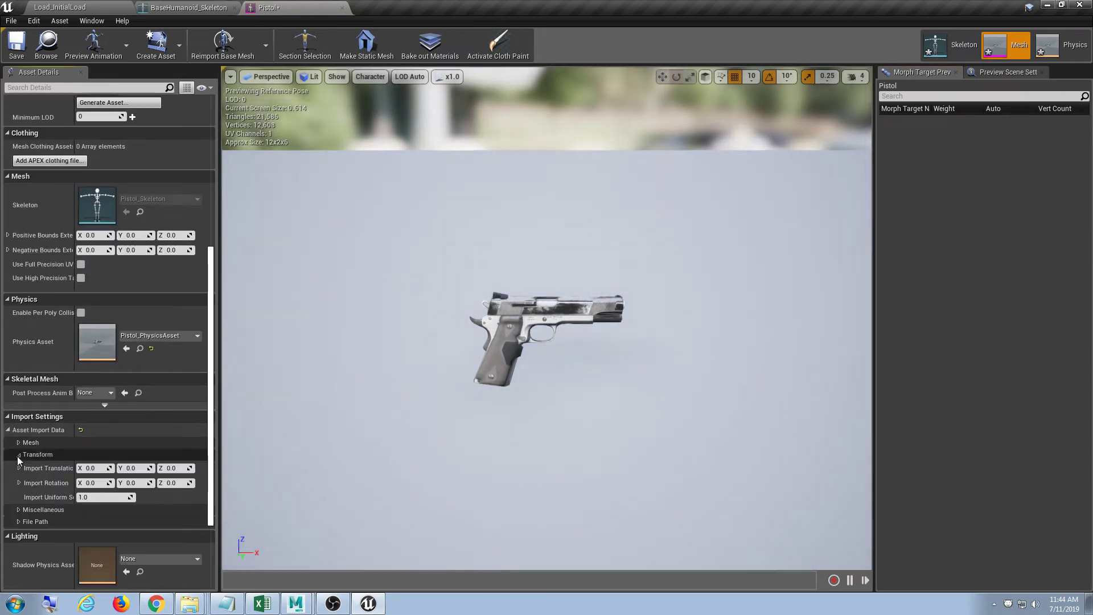
scroll(135, 499, "down", 1)
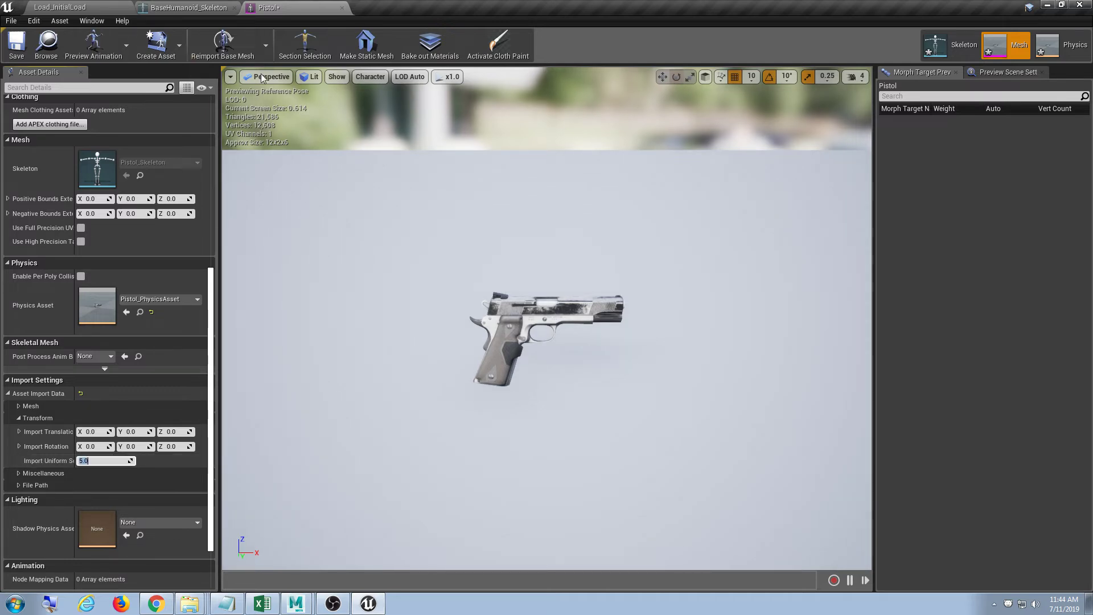
Reimport the pistol's base mesh at the new scale, and save and close the asset
left_click(228, 52)
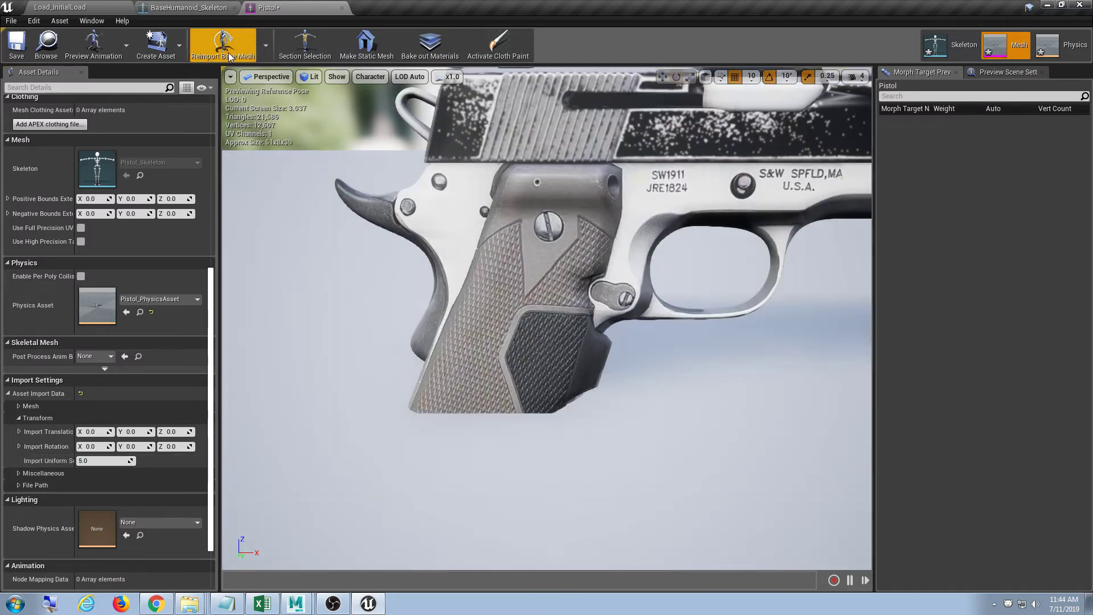
left_click(16, 45)
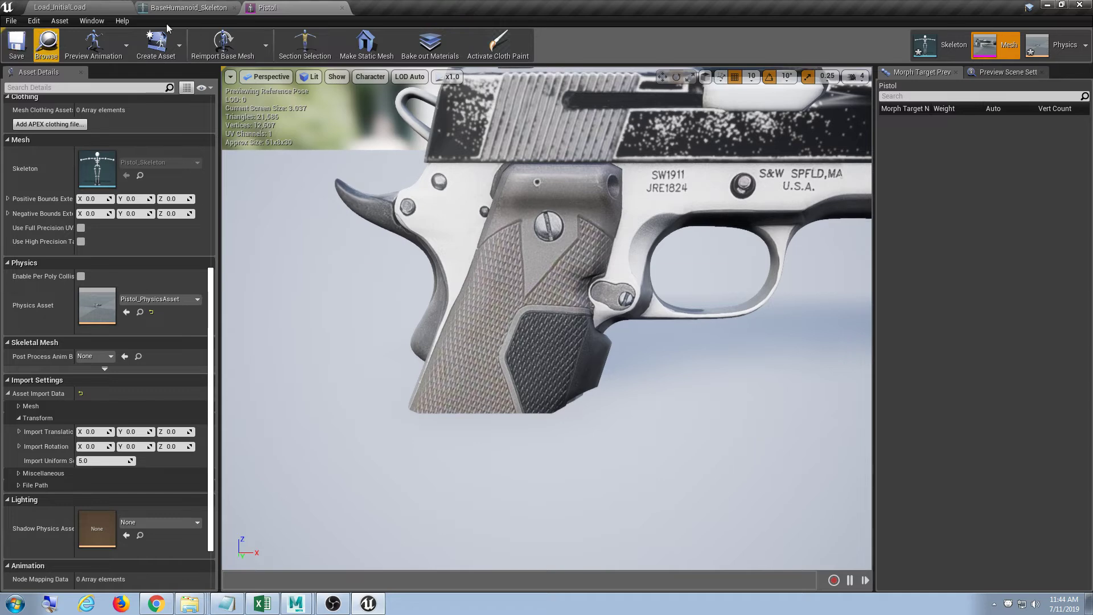
left_click(342, 8)
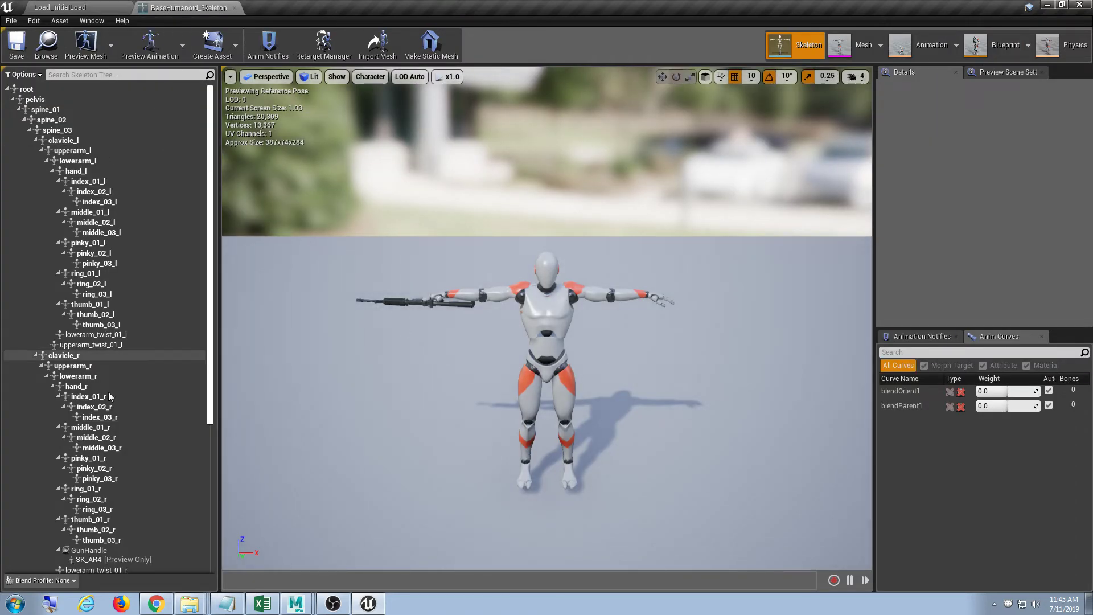
Remove the attached SK_AR4 preview asset from the GunHandle socket under hand_r
scroll(142, 401, "down", 5)
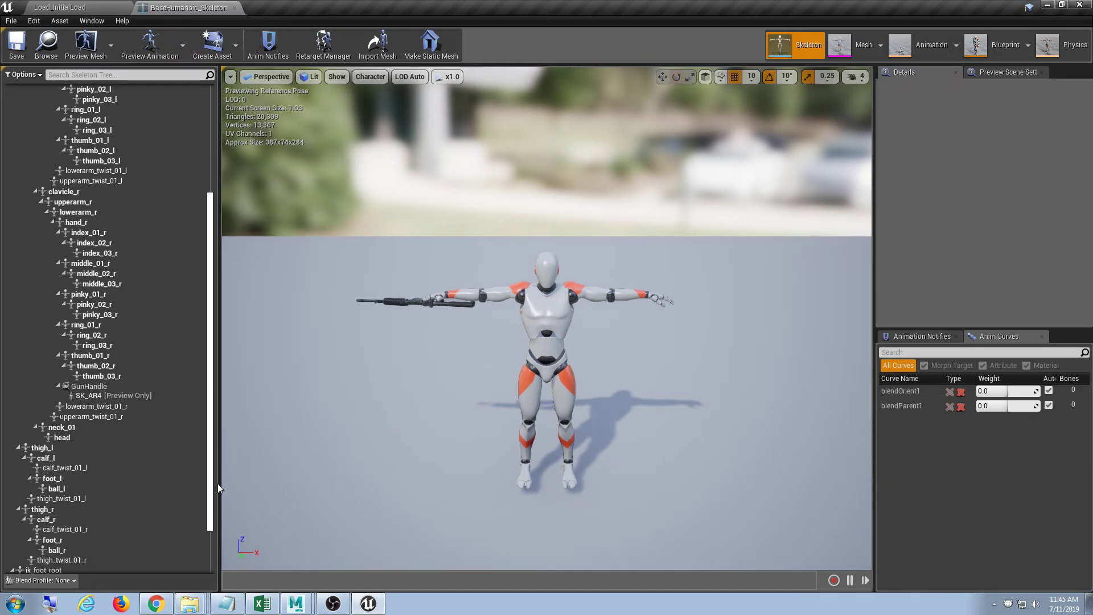
left_click(93, 371)
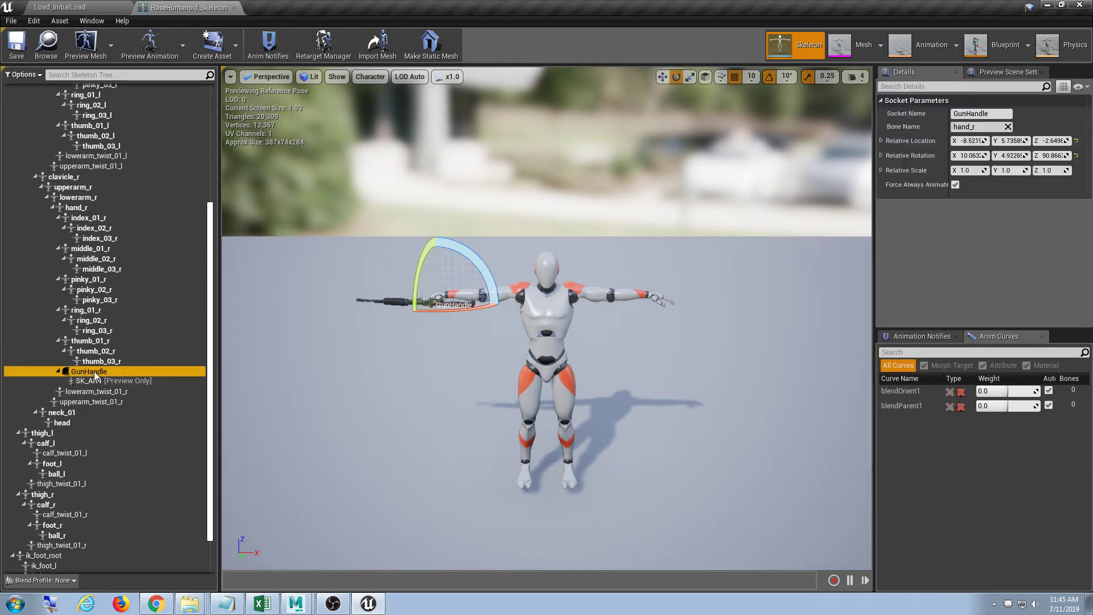
right_click(95, 372)
left_click(149, 515)
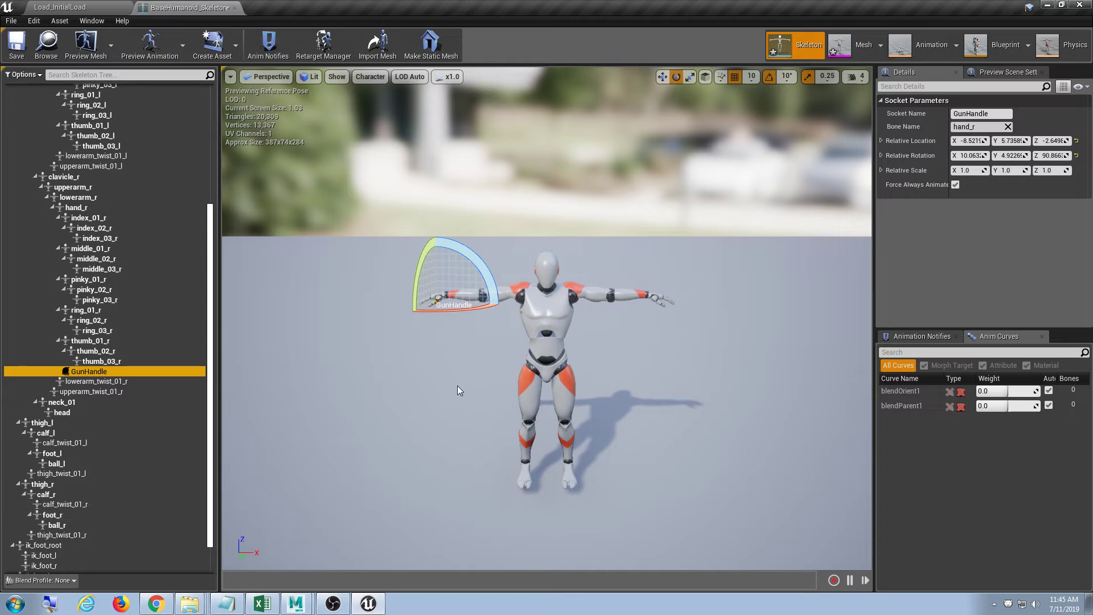
Attach the Pistol skeletal mesh to the GunHandle socket as its preview asset
left_click_drag(457, 385, 450, 364)
right_click_drag(450, 365, 466, 347)
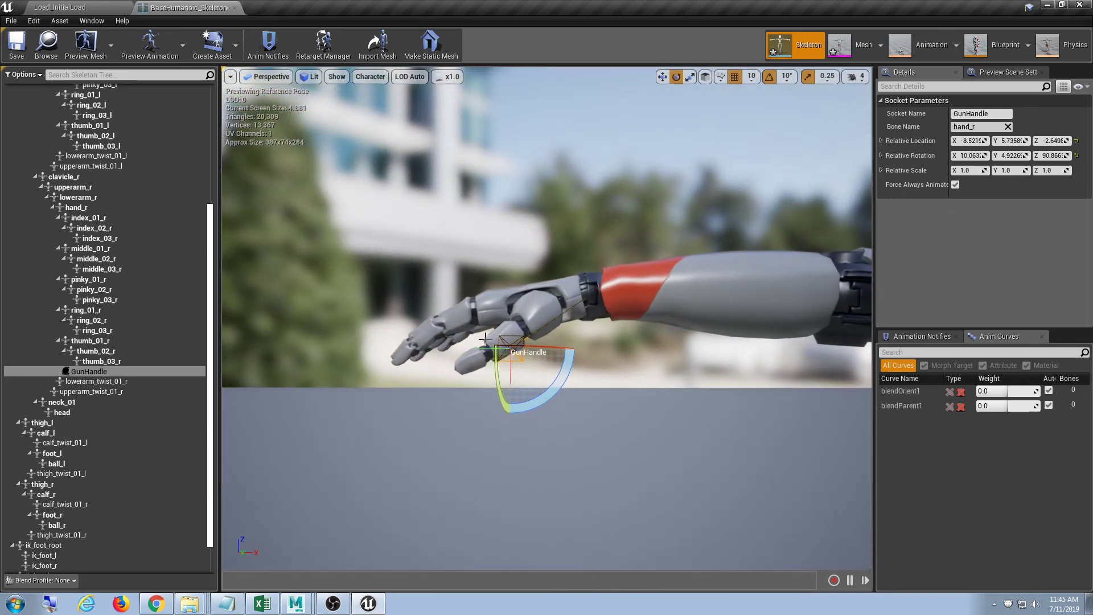
right_click(102, 374)
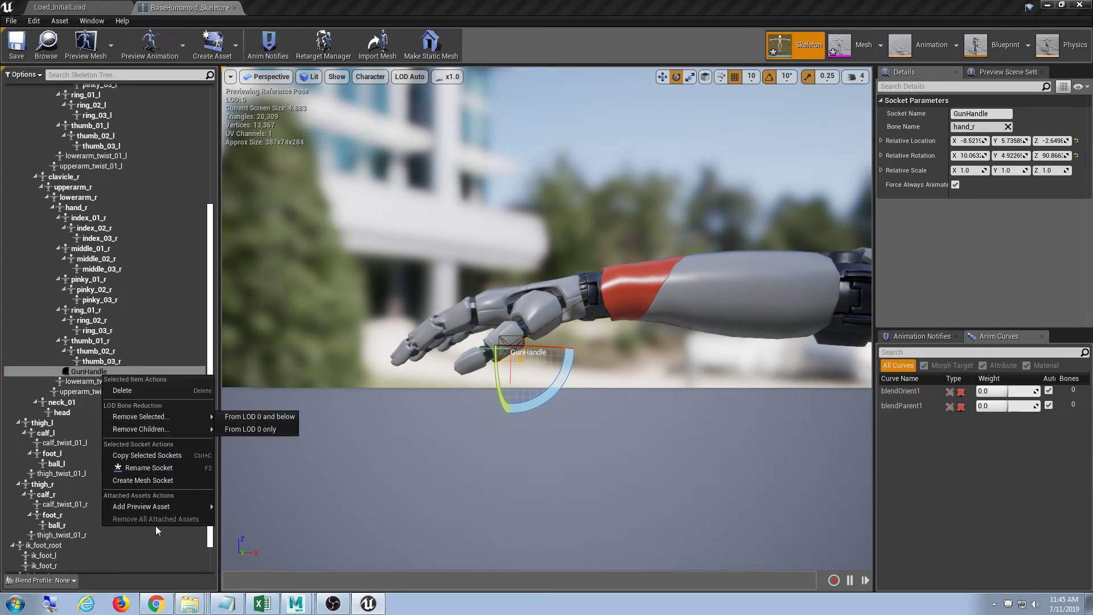
mouse_move(152, 507)
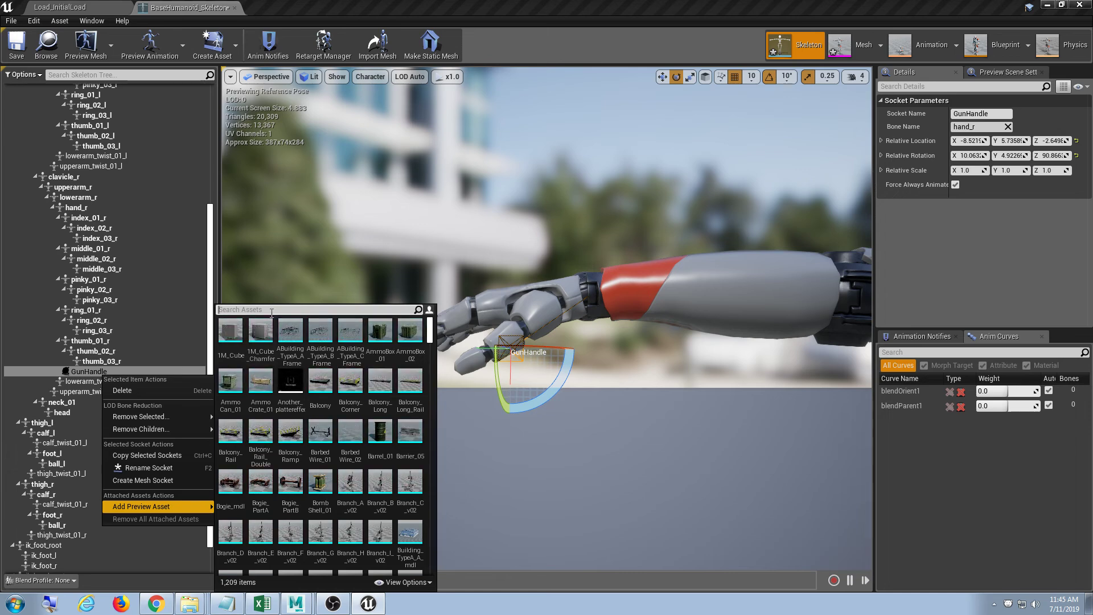
type("pistol")
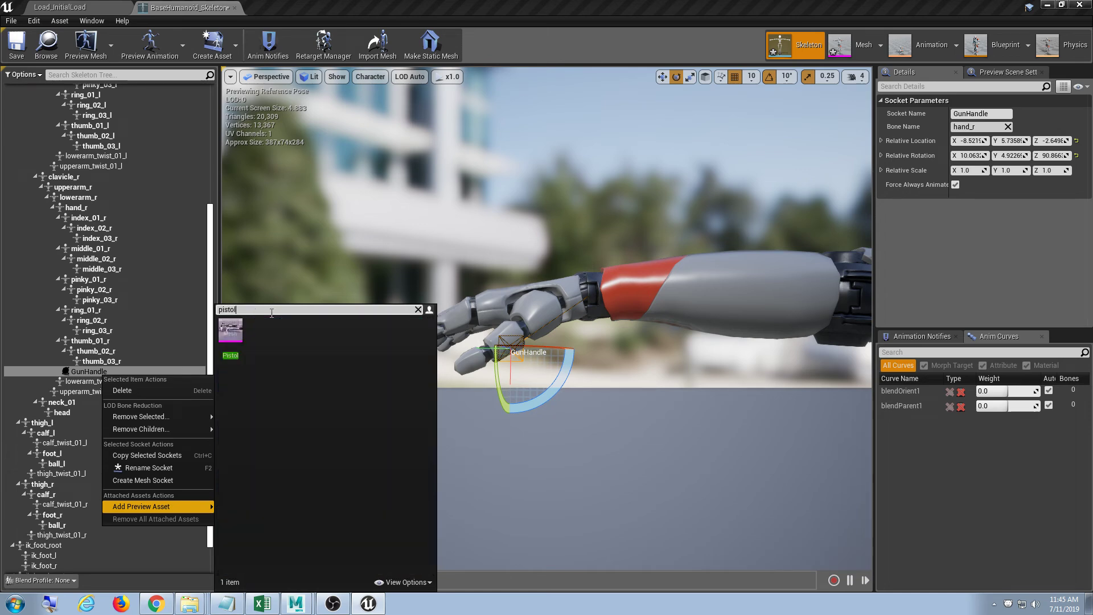
left_click(230, 330)
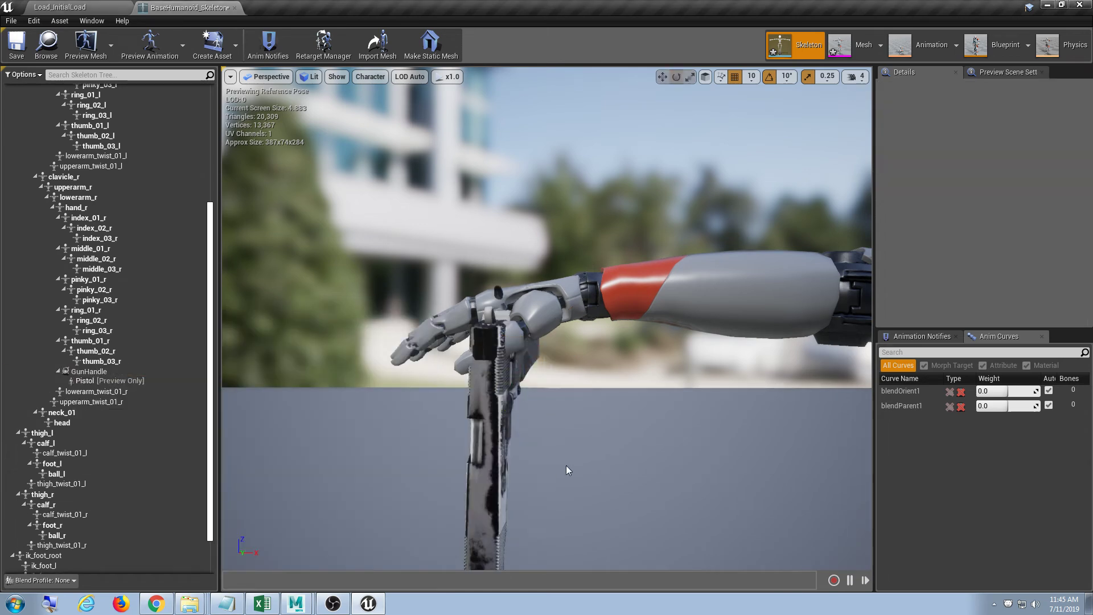
Examine the pistol's size against the whole character and its orientation up close at the GunHandle socket
left_click_drag(566, 465, 626, 471, "alt")
key("f")
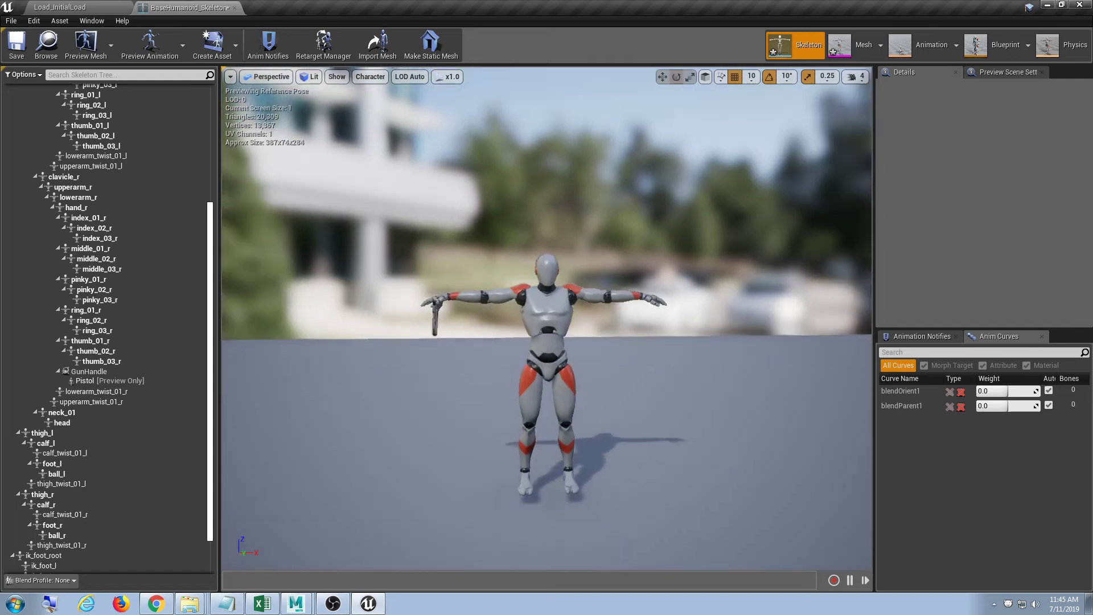
left_click_drag(411, 336, 484, 359, "alt")
left_click(73, 374)
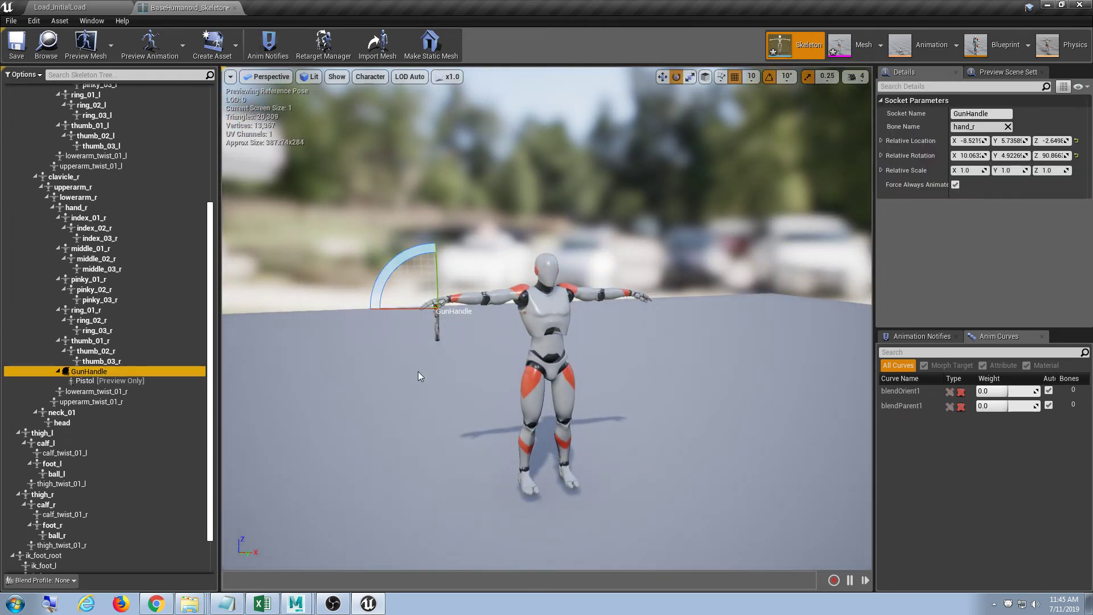
key("f")
left_click_drag(488, 369, 529, 330, "alt")
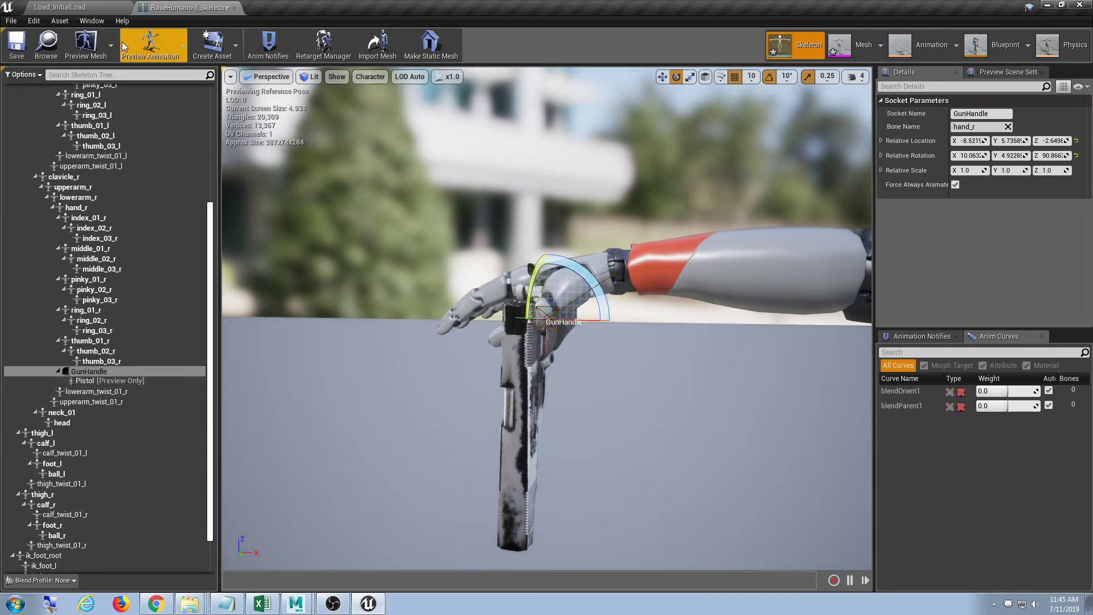
Open the Pistol skeletal mesh from the level editor's Pistol content folder alongside the humanoid skeleton
left_click(90, 7)
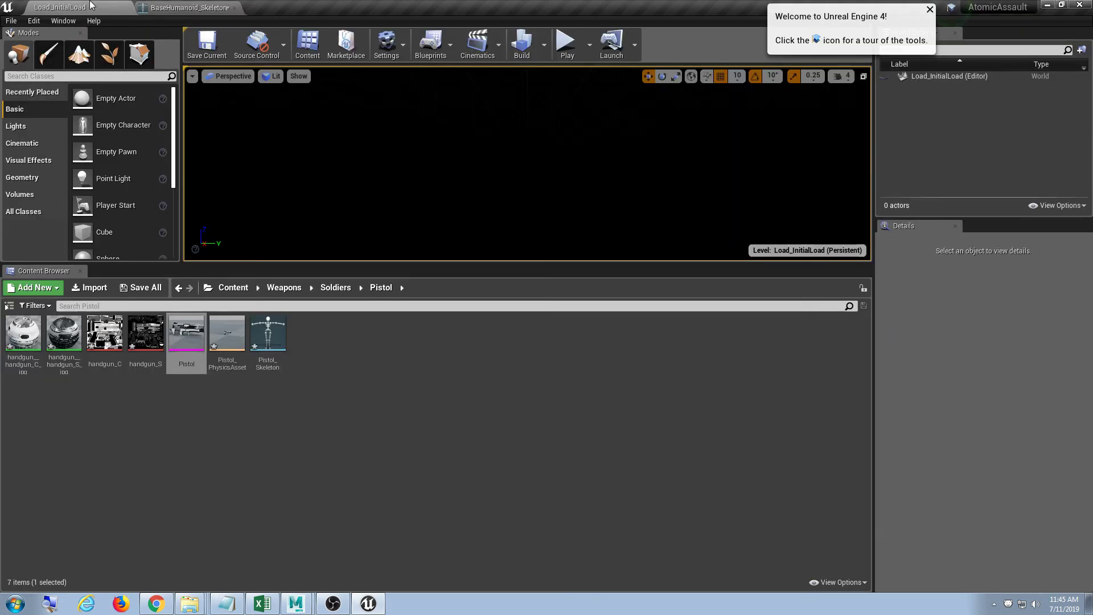
double_click(186, 334)
left_click(185, 8)
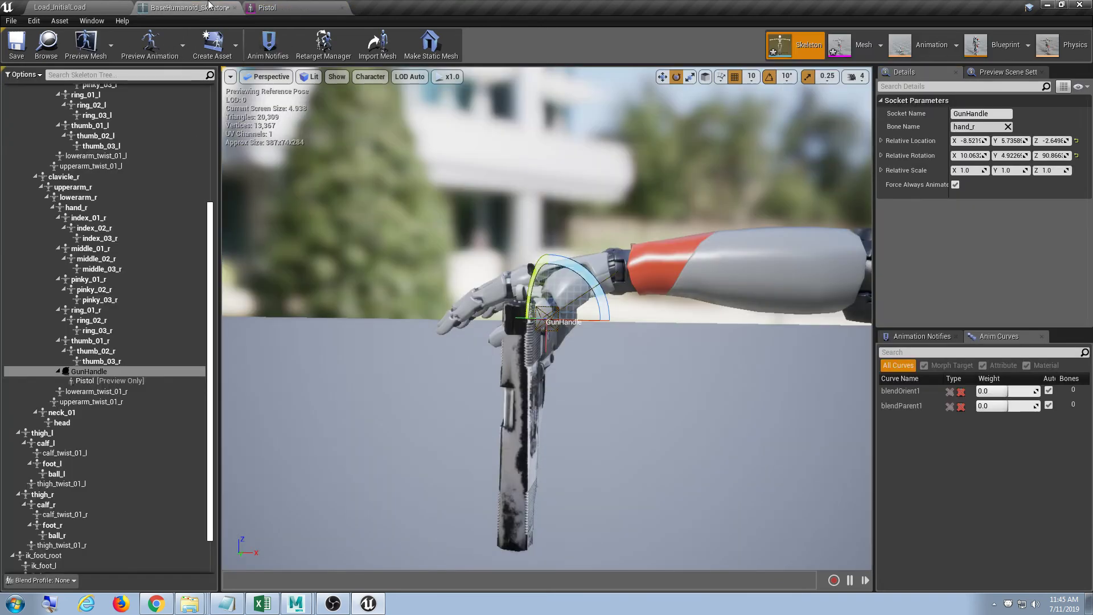
left_click(258, 9)
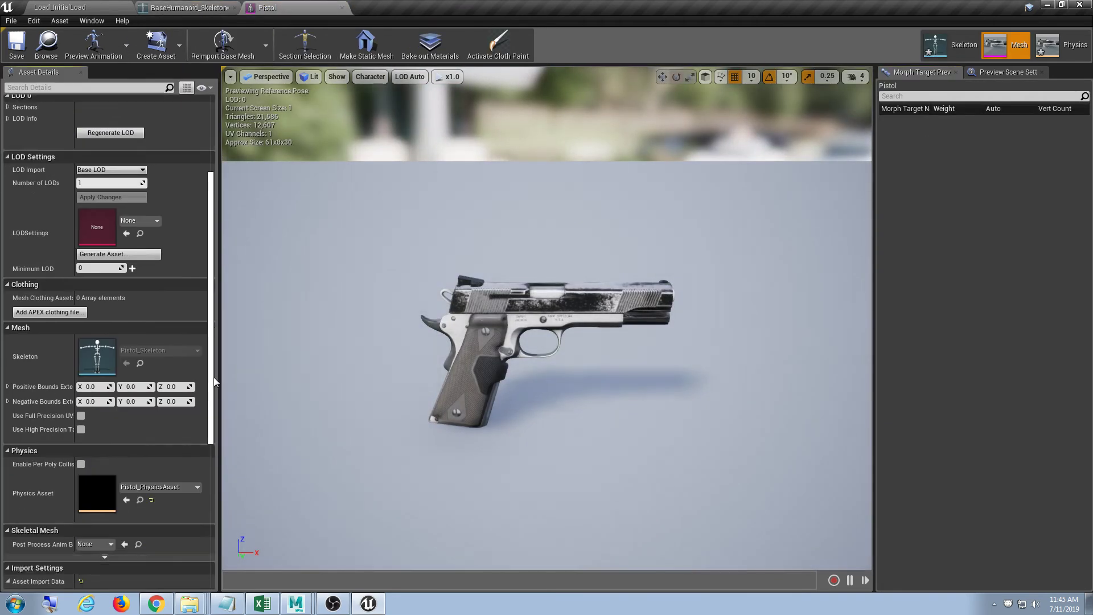
Set the pistol's import rotation X to 45, reimport and save the mesh, and check it in the skeleton's hand
left_click_drag(211, 381, 210, 466)
left_click(78, 454)
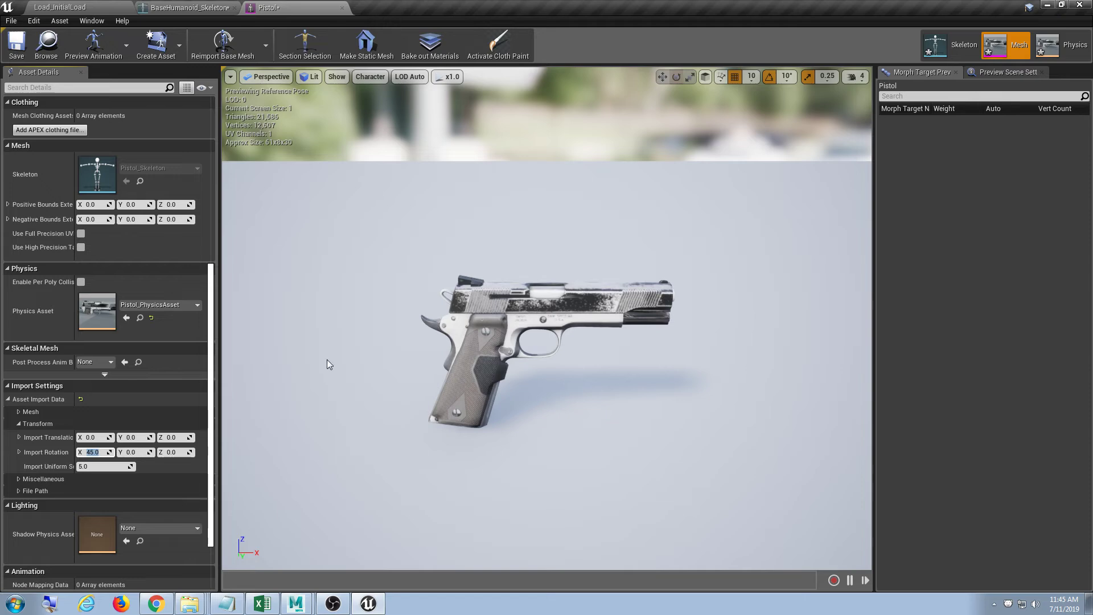
left_click(228, 51)
left_click(182, 6)
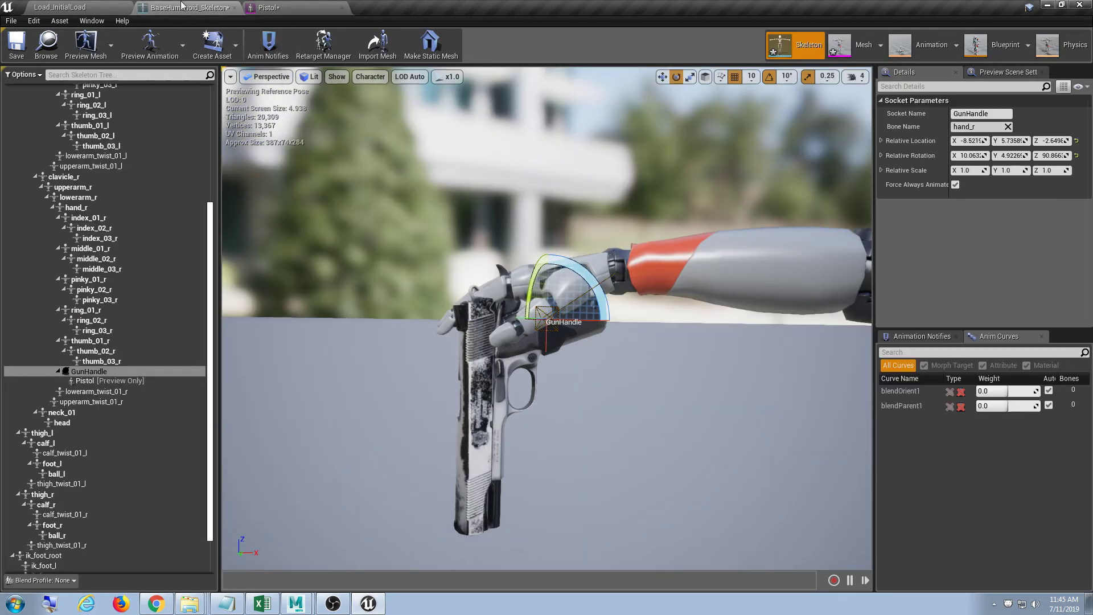
left_click(317, 7)
left_click(16, 44)
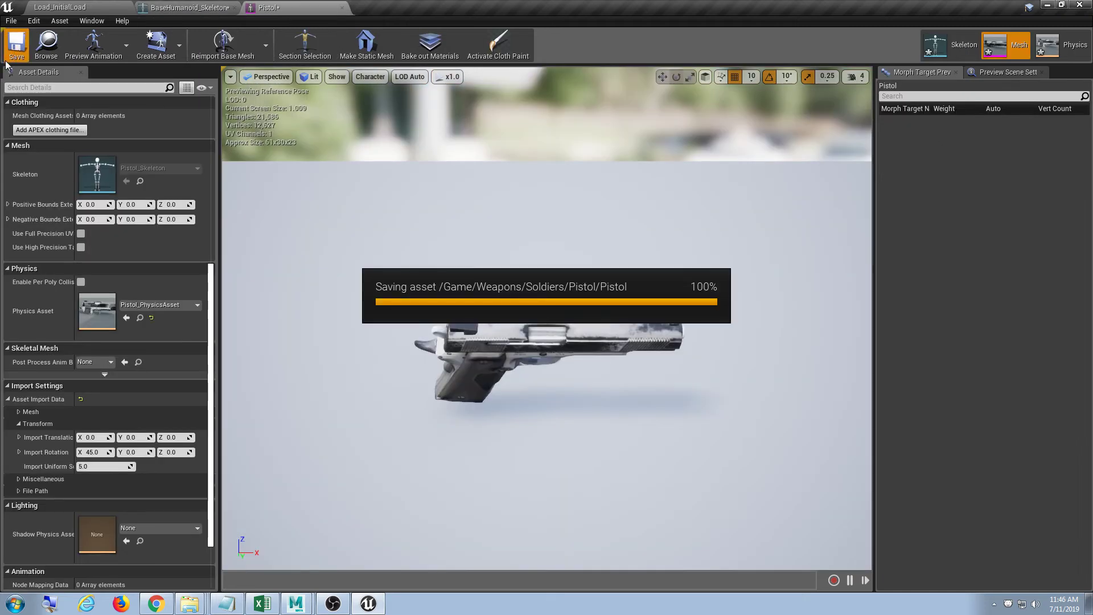
left_click(202, 7)
left_click_drag(594, 430, 601, 544, "alt")
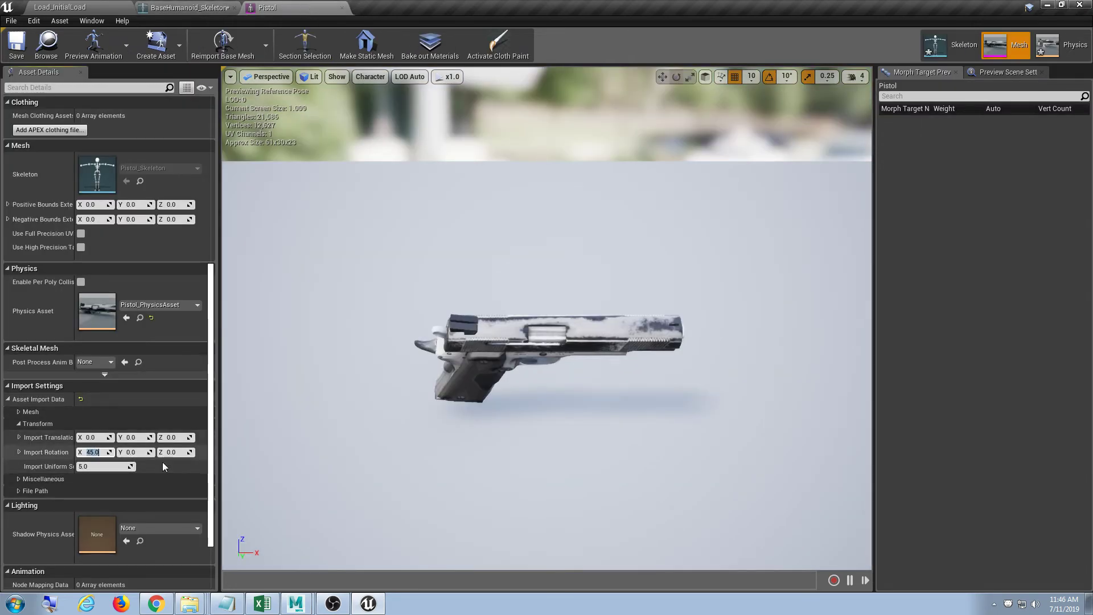
Set the pistol's import rotation X to 90, reimport the base mesh, and check its orientation in the hand
type("90")
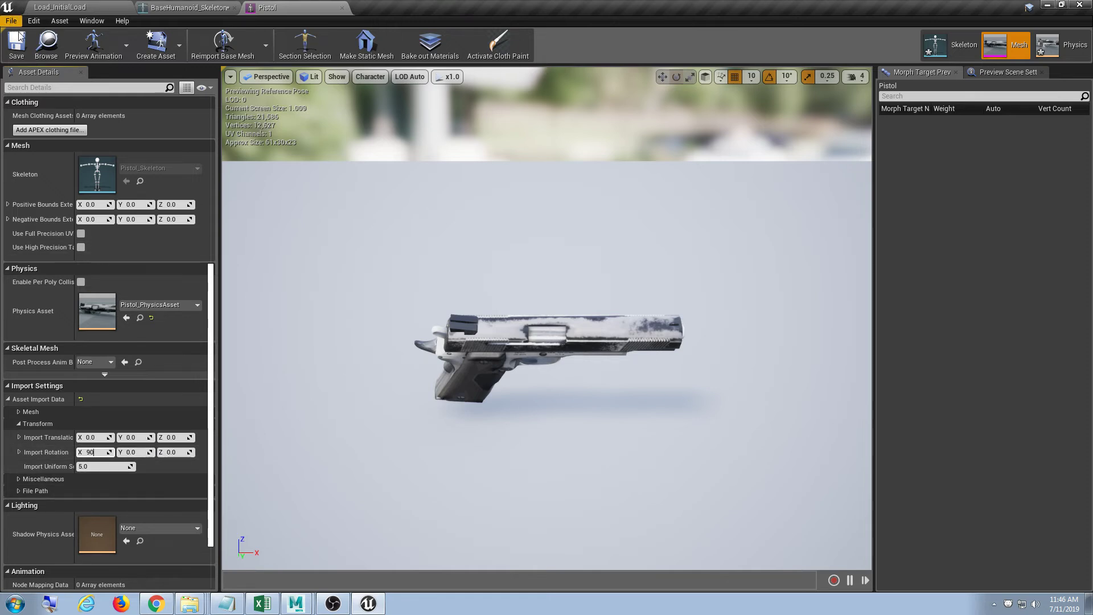
left_click(210, 53)
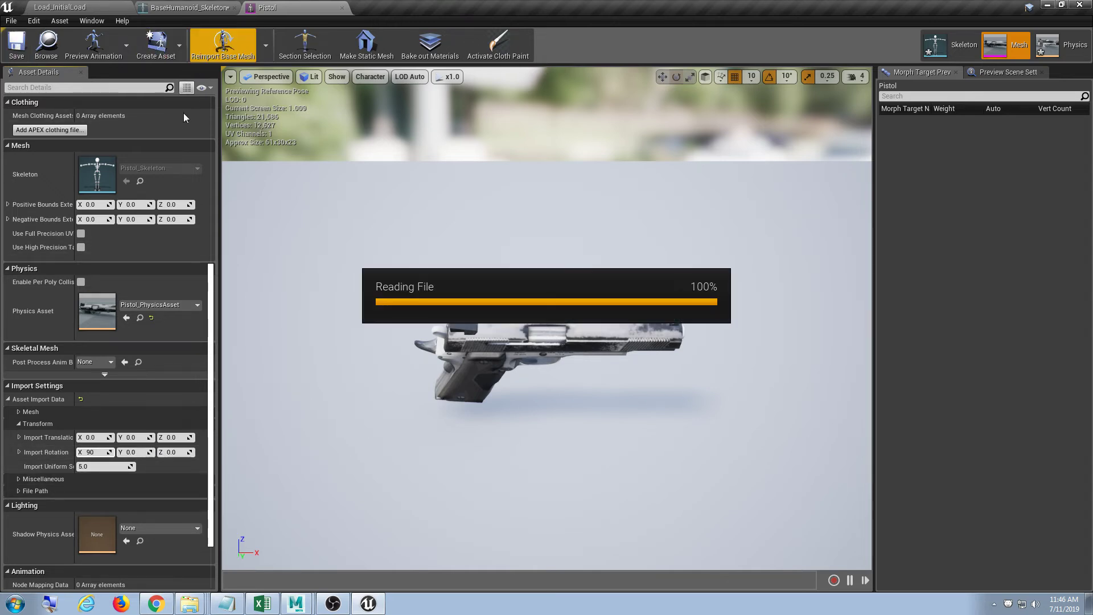
left_click(194, 5)
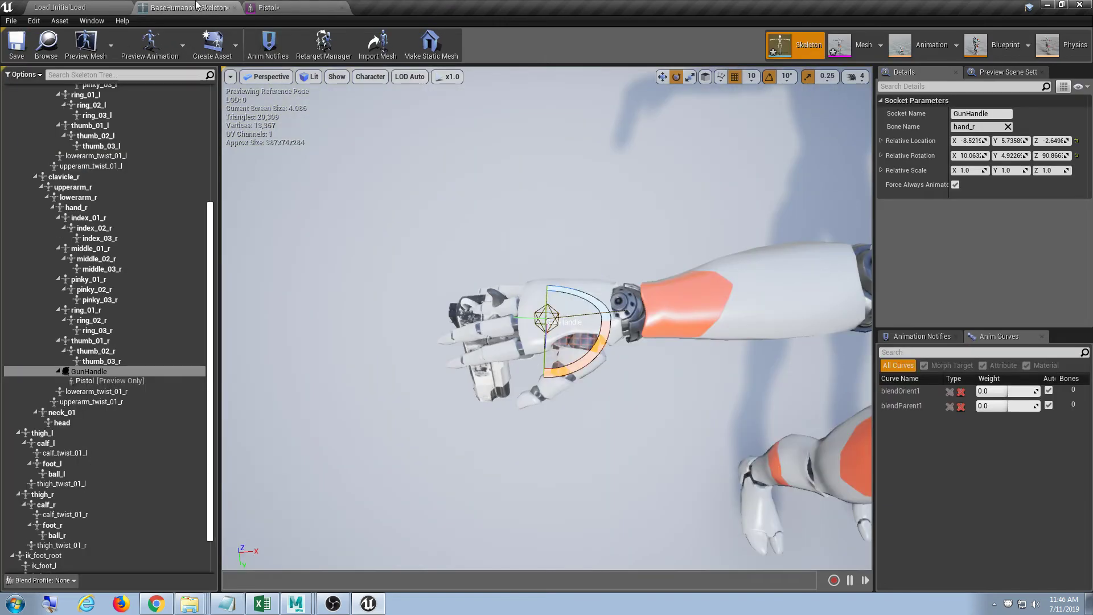
left_click_drag(603, 427, 529, 344, "alt")
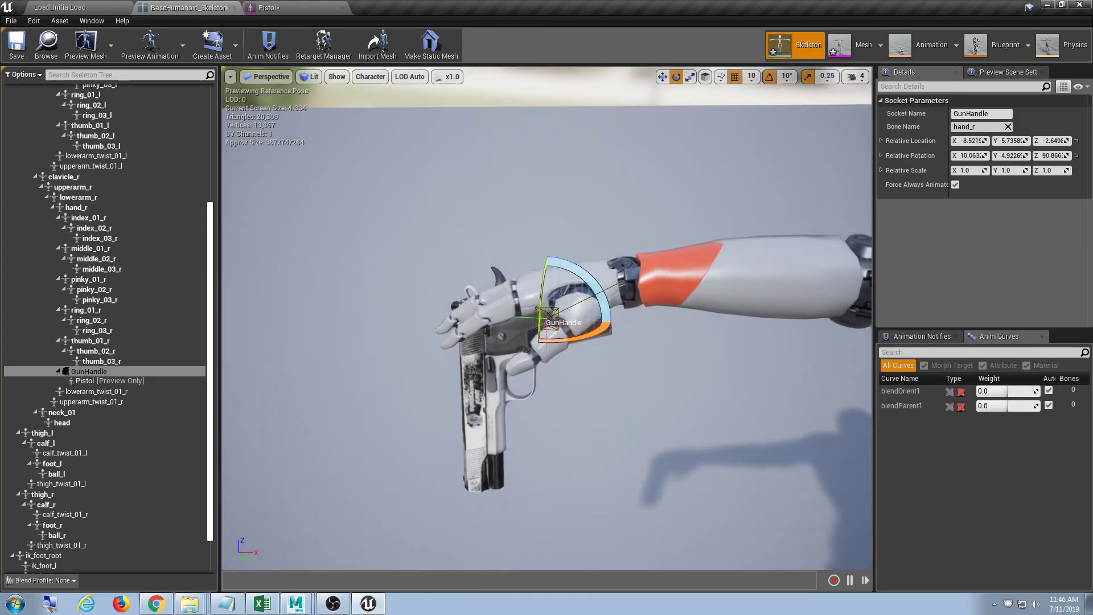
Set the pistol's import rotation to X 0 and Y 90, reimport the base mesh, and check it in the hand
left_click(268, 7)
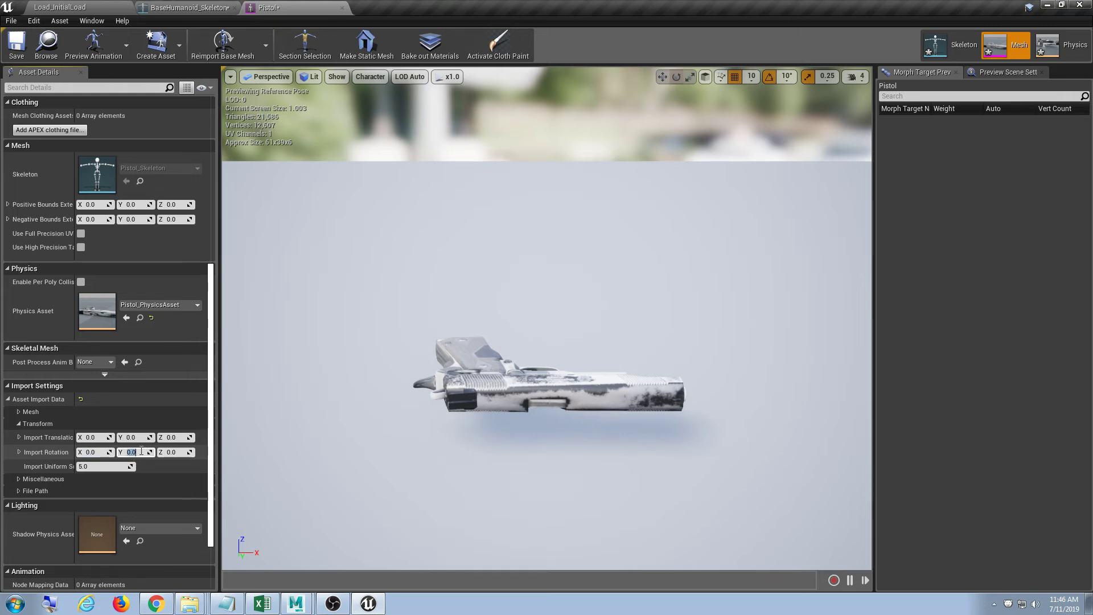
left_click(205, 53)
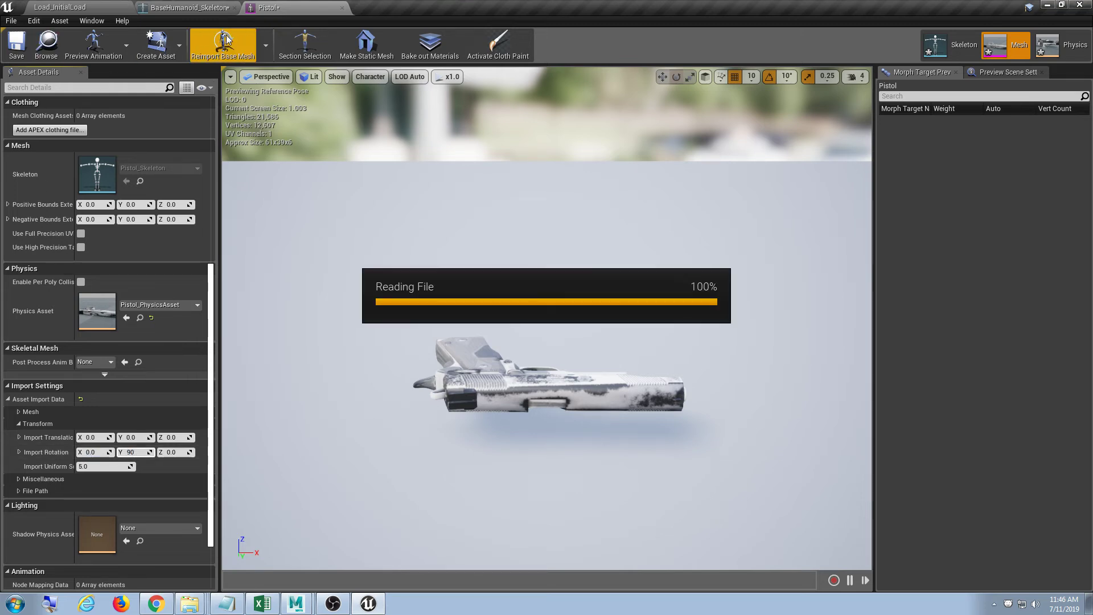
left_click(207, 8)
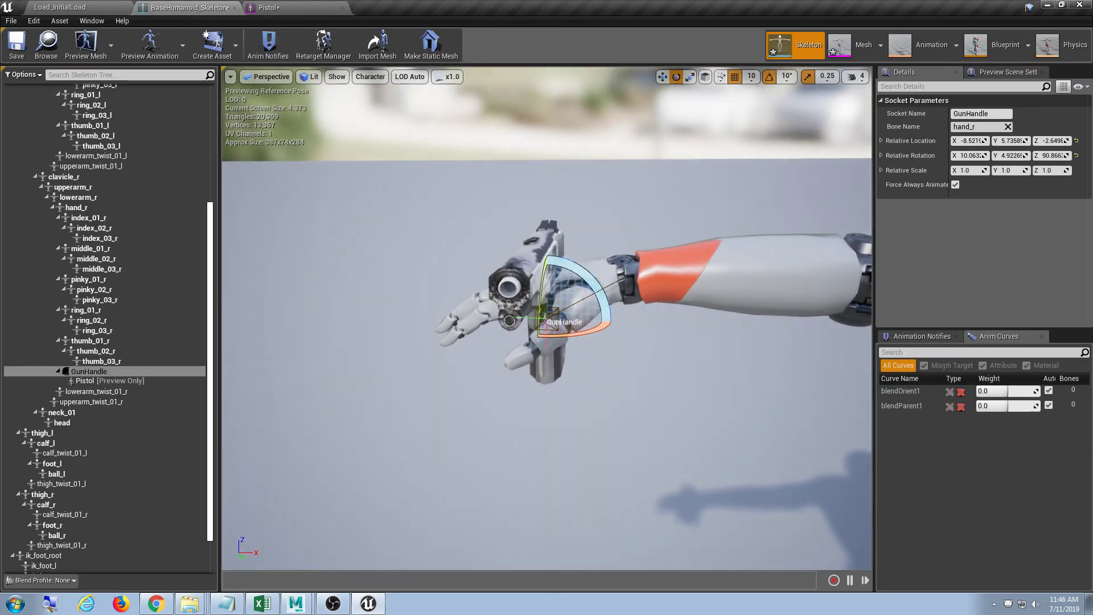
Set the pistol's import rotation to Y 0 and Z 90, reimport the base mesh, and check it in the hand from several sides
left_click(267, 7)
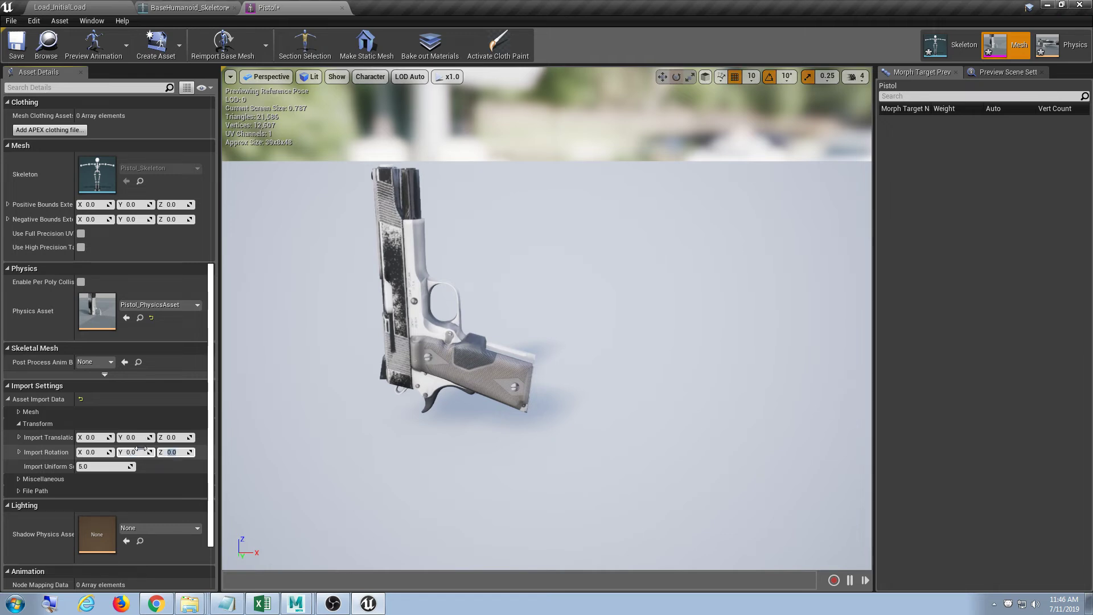
key("Return")
left_click(199, 43)
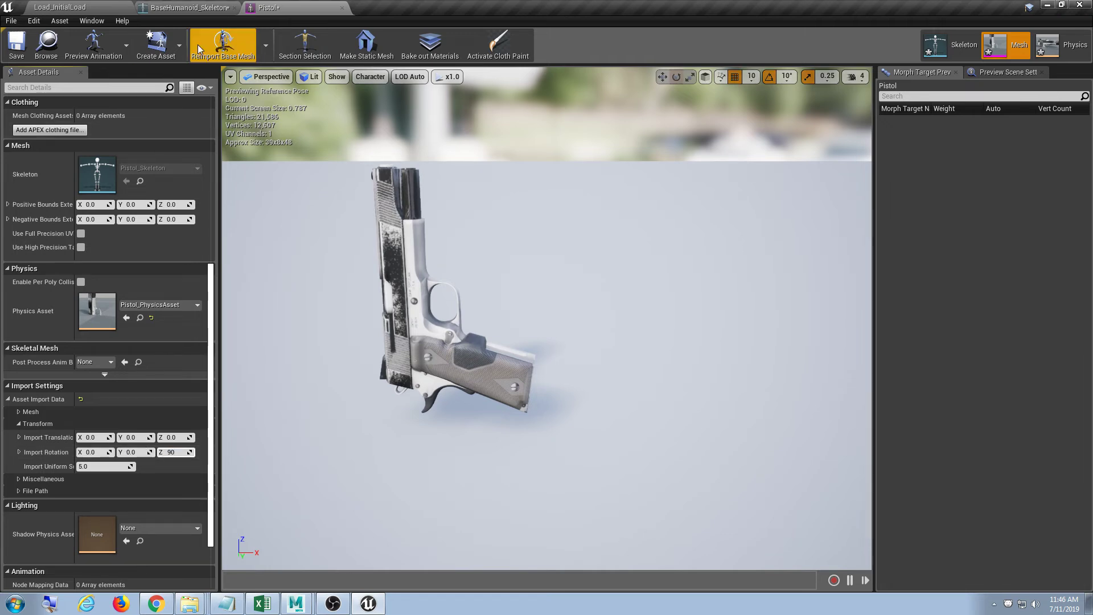
left_click(195, 4)
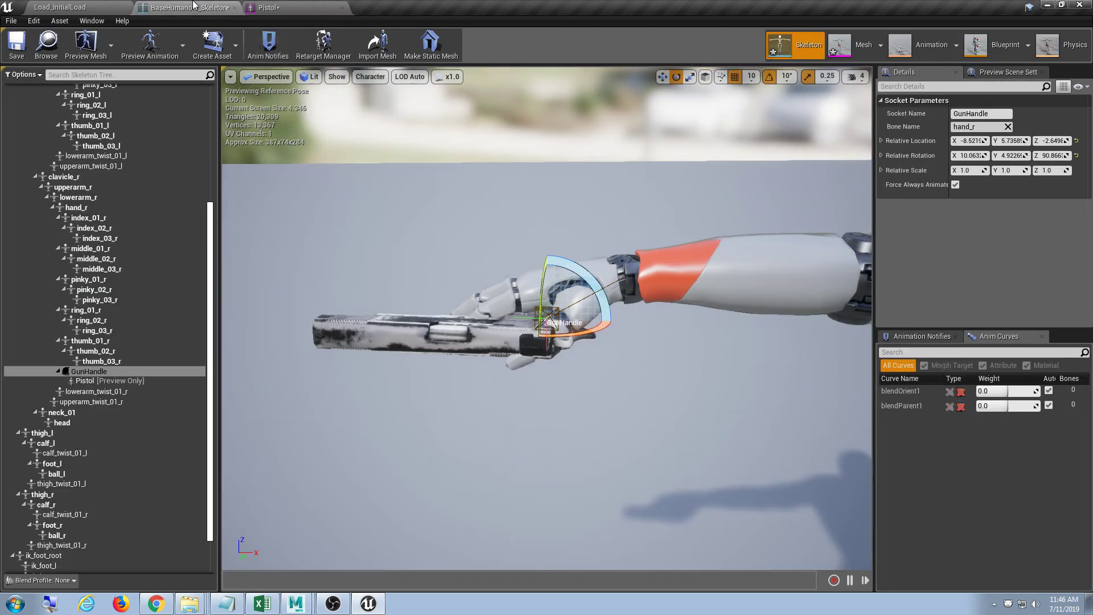
left_click_drag(590, 423, 574, 525, "alt")
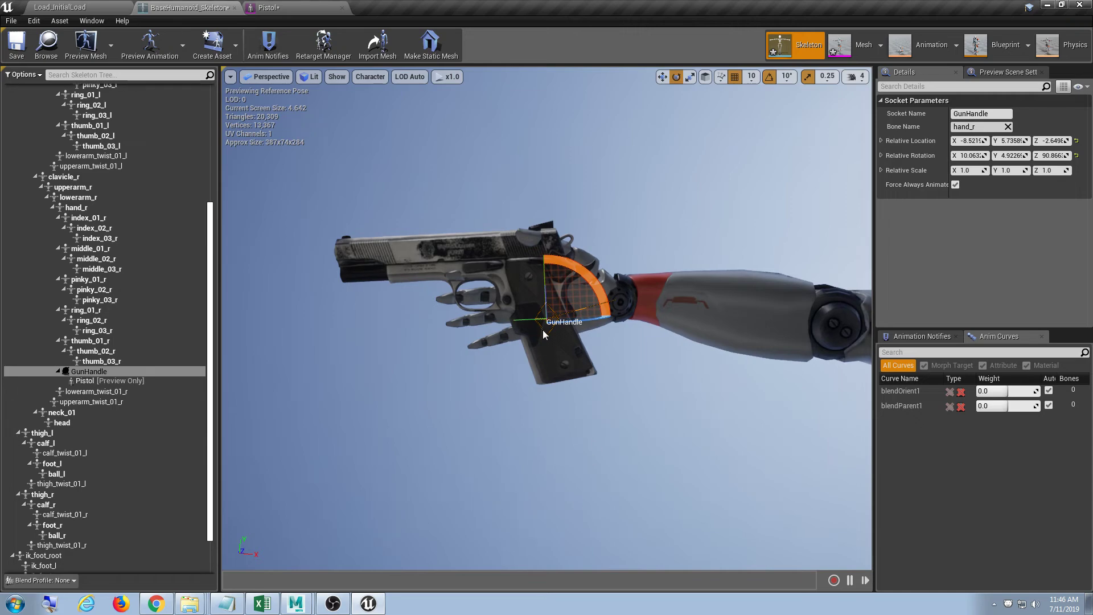
left_click_drag(544, 335, 844, 89, "alt")
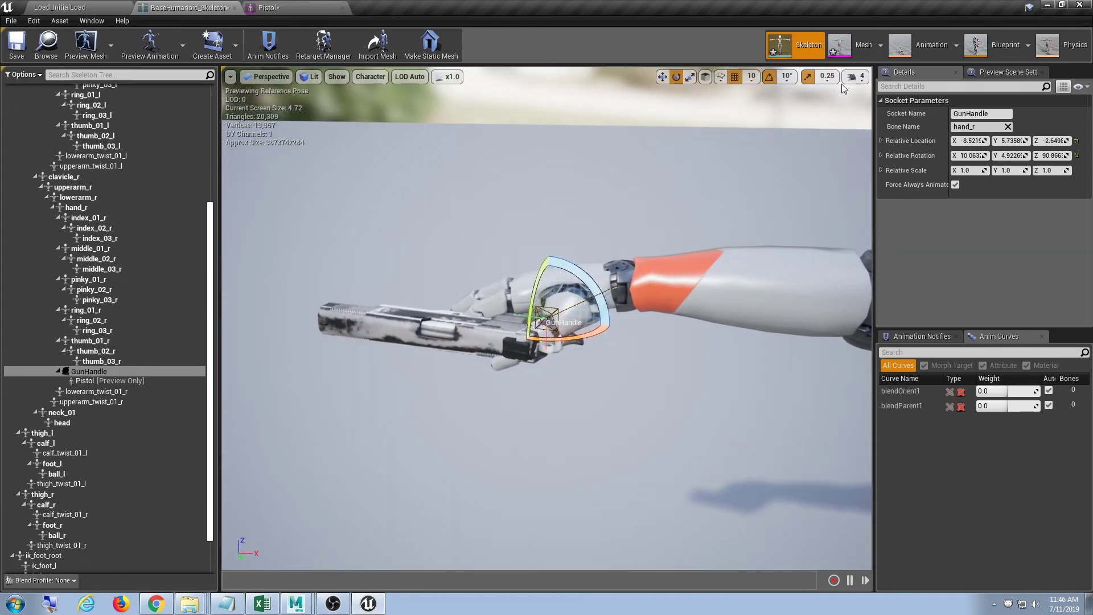
Open the Humanoid_PistolCrouch animation and examine up close how the pistol sits in the crouching character's grip
left_click(910, 46)
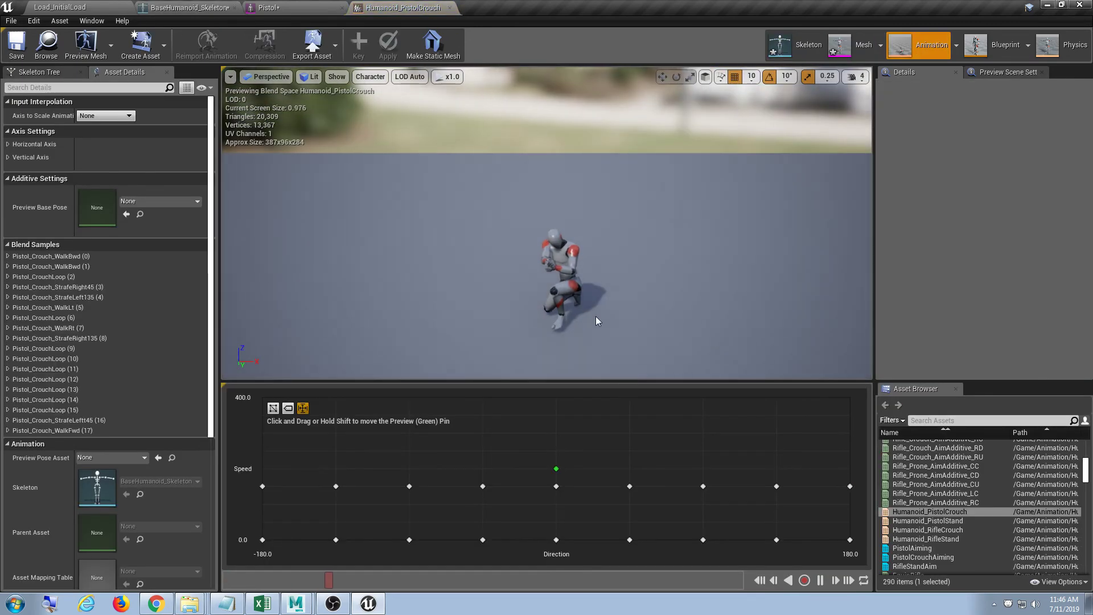
left_click_drag(597, 321, 712, 268, "alt")
right_click_drag(712, 268, 796, 256, "alt")
left_click_drag(797, 256, 808, 279, "alt")
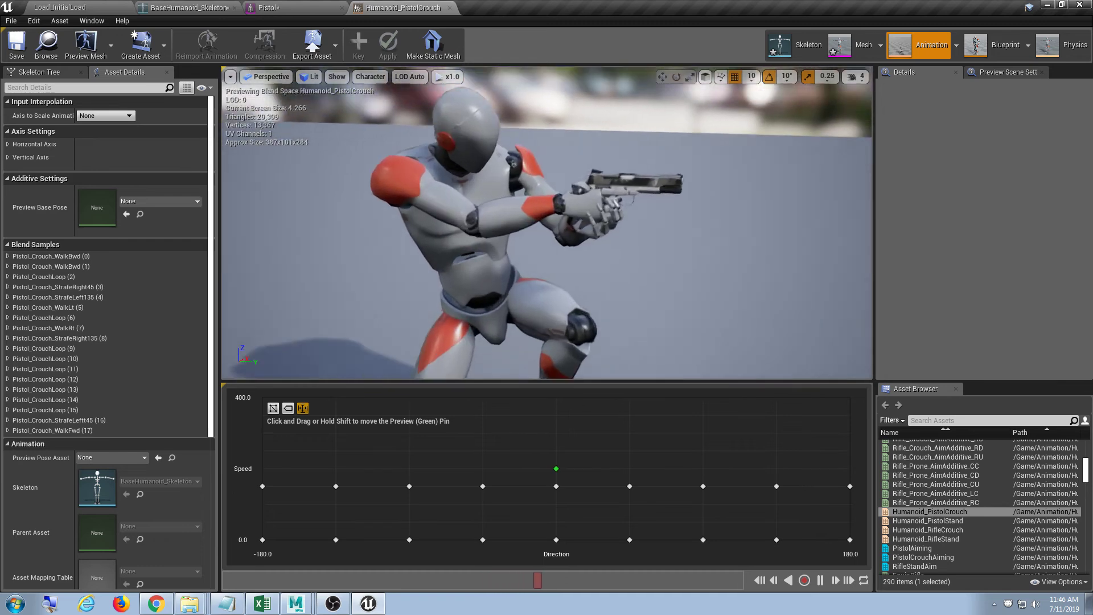
right_click_drag(626, 228, 672, 228, "alt")
left_click_drag(672, 227, 689, 220, "alt")
right_click_drag(689, 219, 797, 225, "alt")
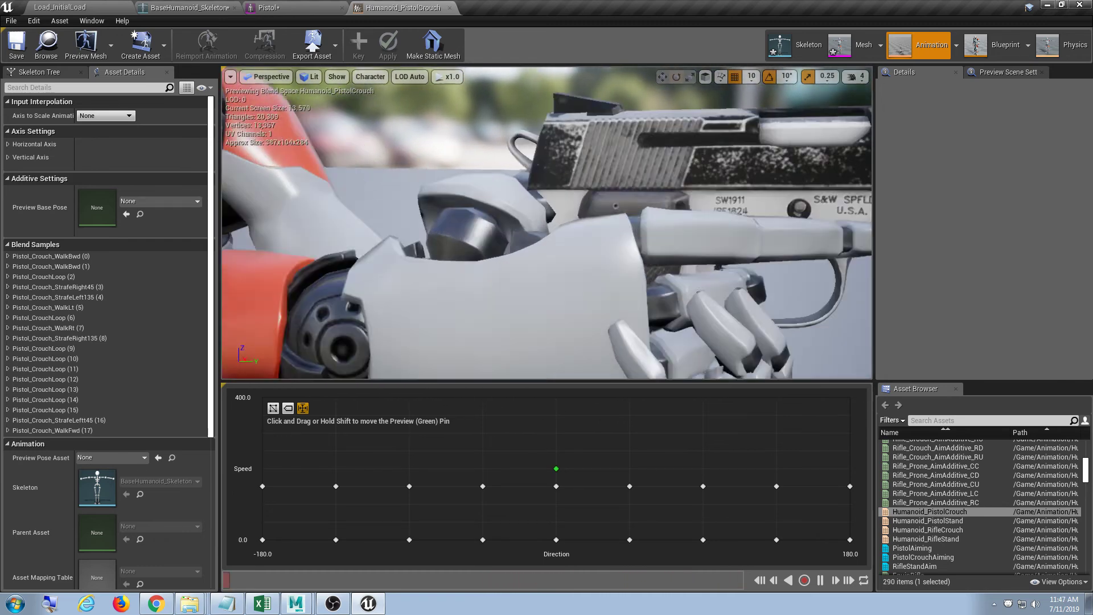
right_click_drag(574, 312, 501, 311, "alt")
left_click_drag(573, 312, 580, 320, "alt")
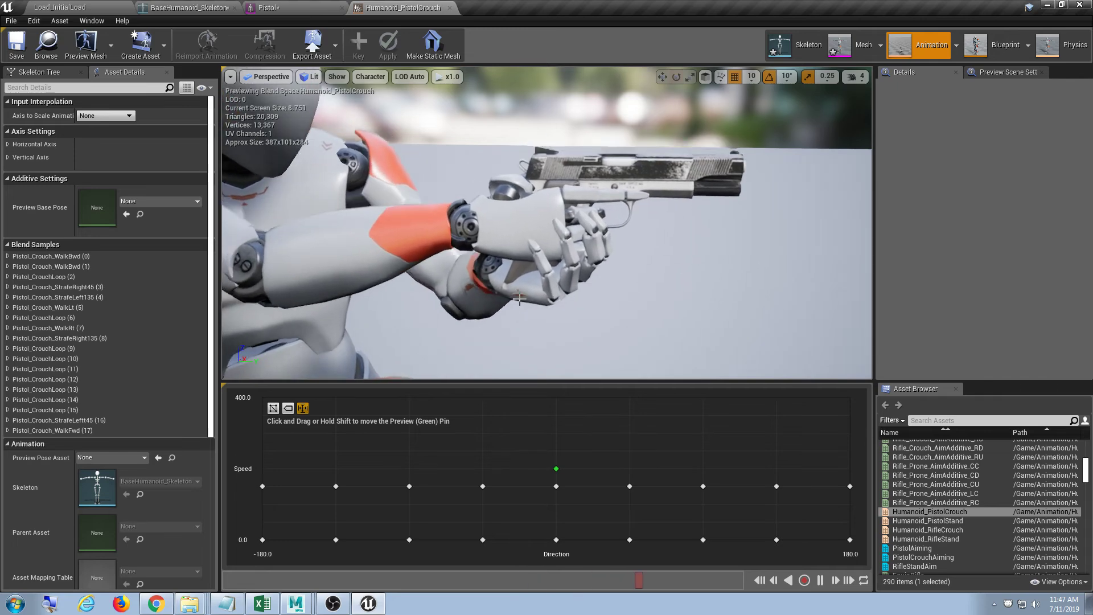
Try the pistol's import translation at Y 1, reimport and check the grip in Humanoid_PistolCrouch, and return Y to 0
left_click(267, 8)
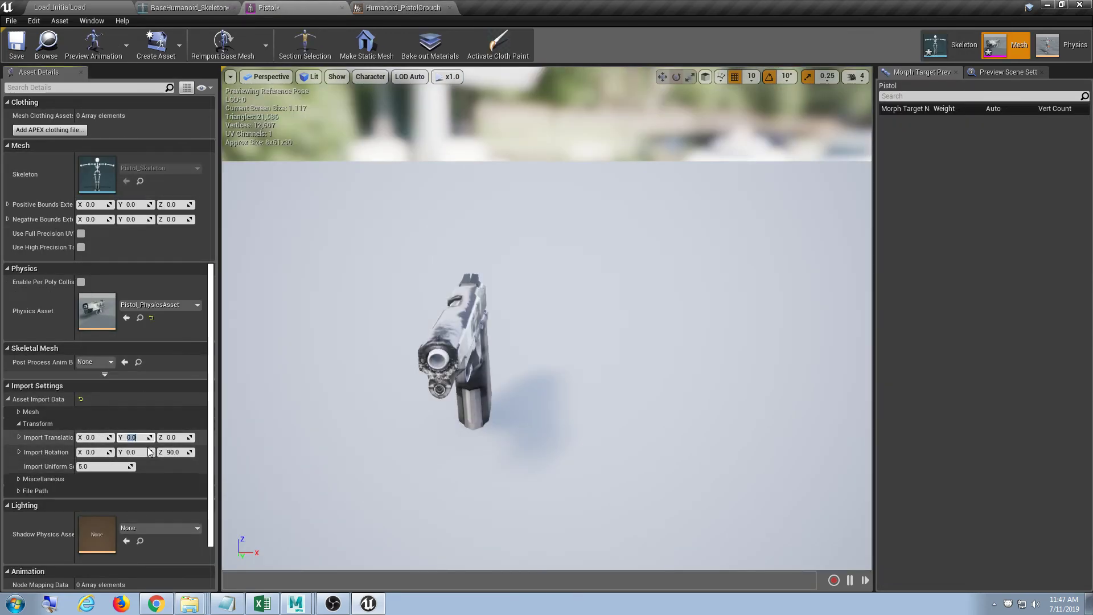
key("Return")
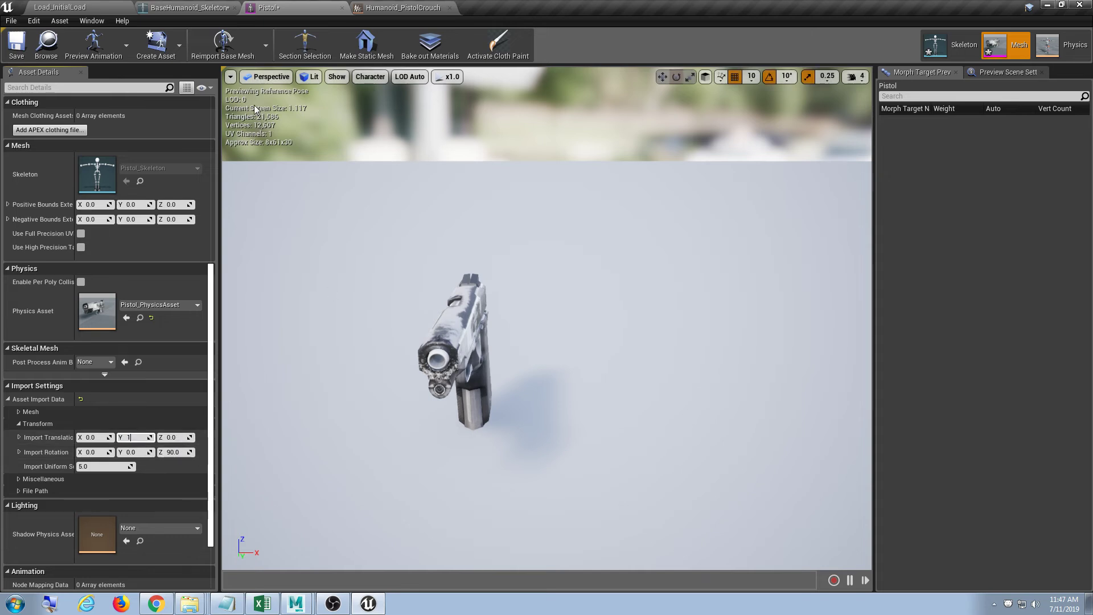
left_click(222, 45)
left_click(401, 8)
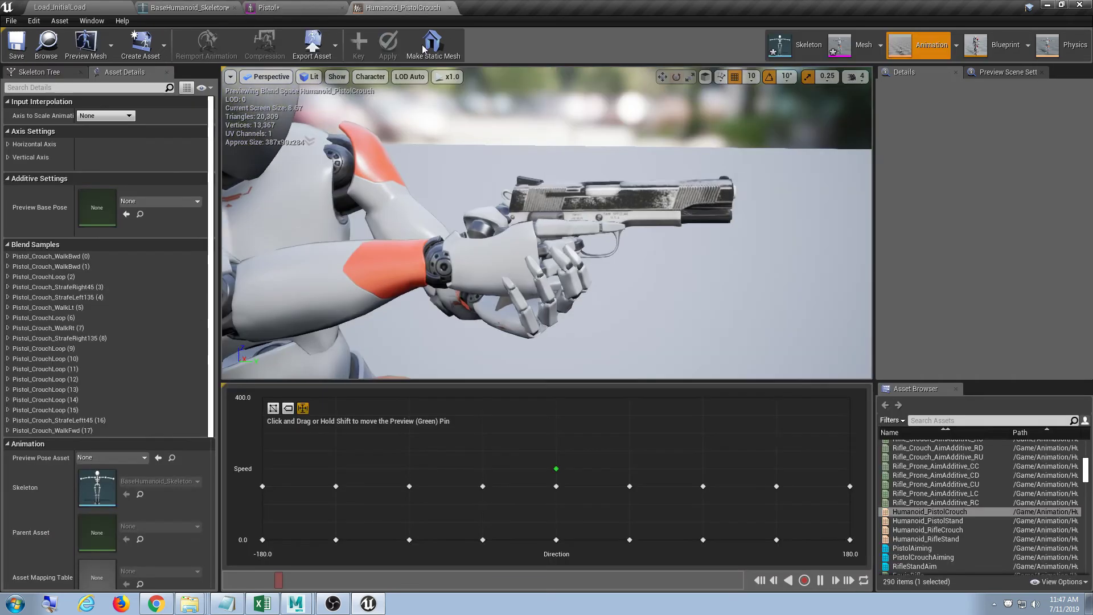
left_click(263, 7)
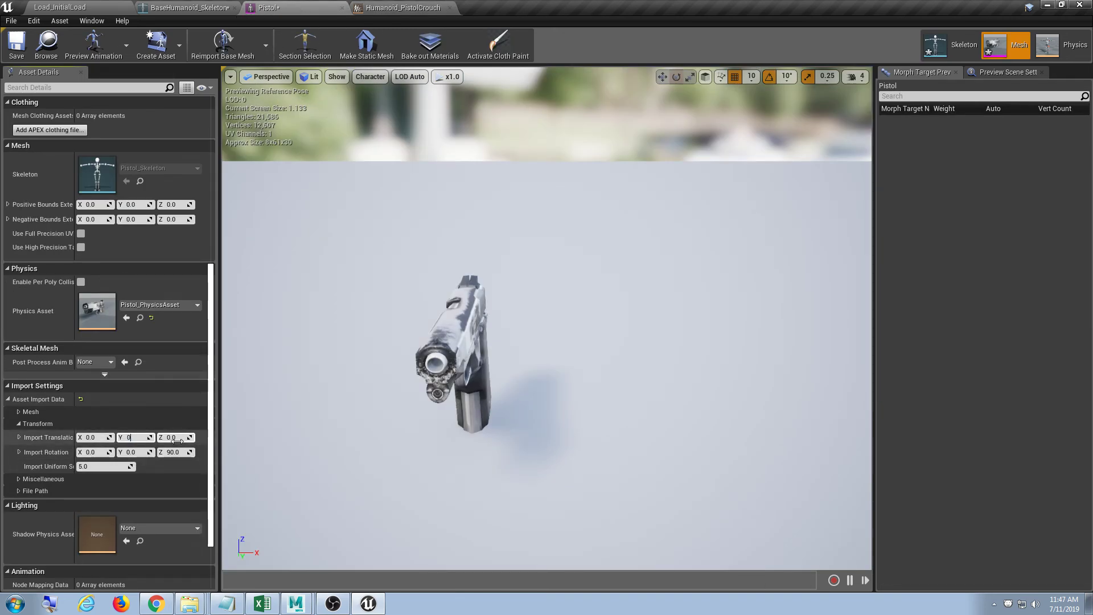
left_click(401, 7)
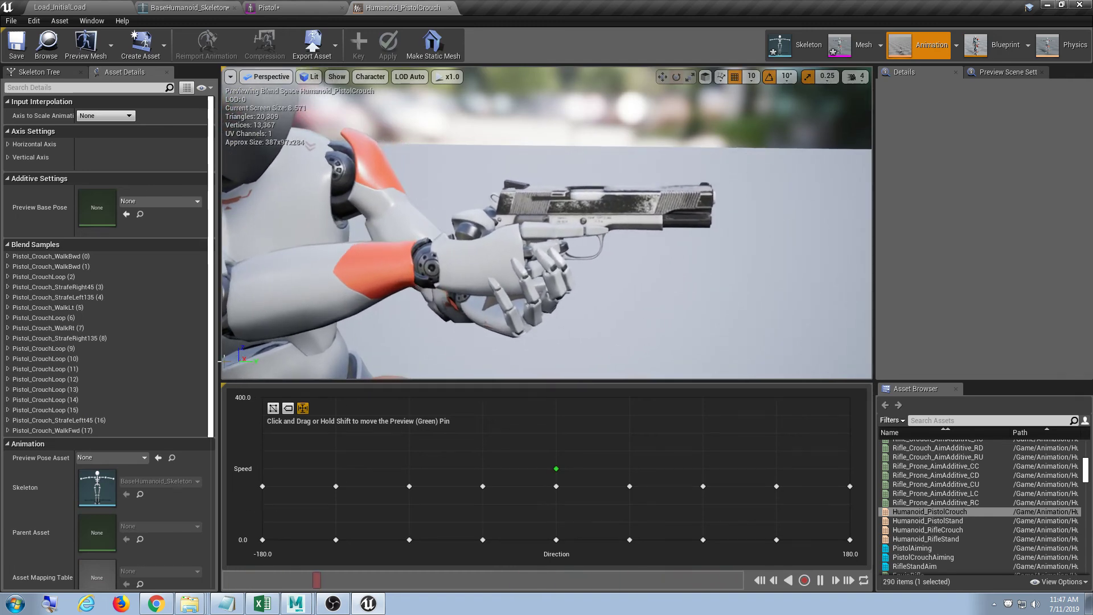
Set the pistol's import translation Z to 1, reimport the base mesh, and check its height in the crouching character's hand
left_click(274, 8)
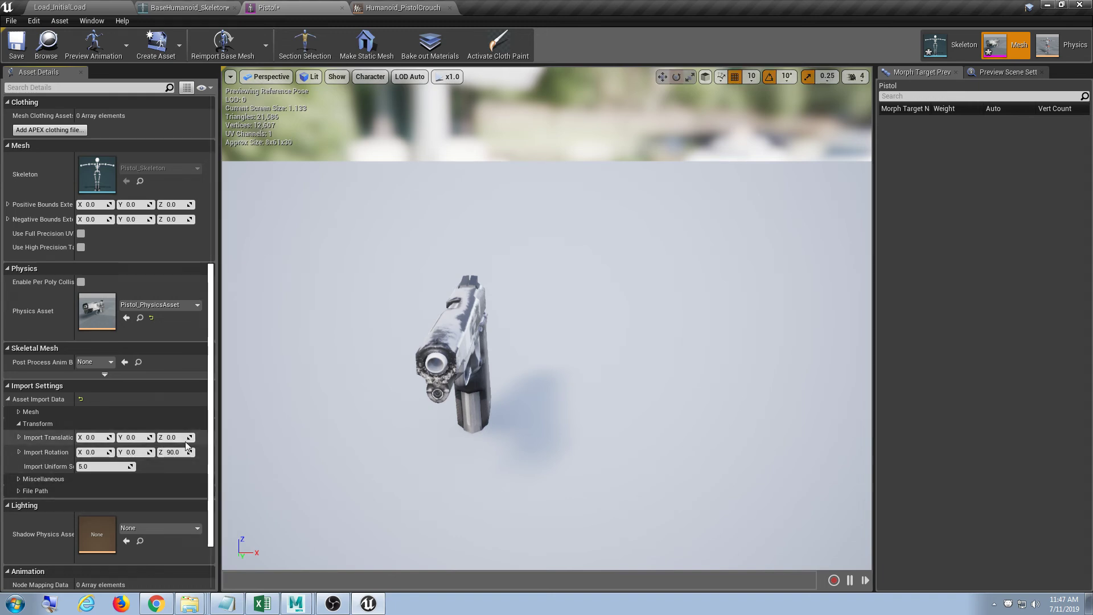
type("1")
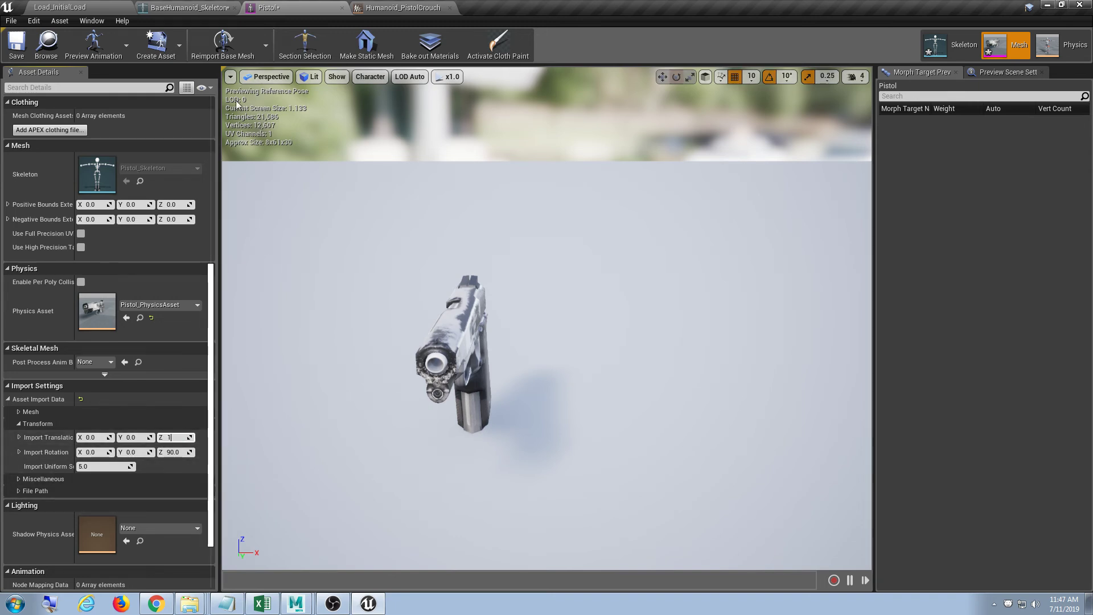
left_click(222, 43)
left_click(424, 7)
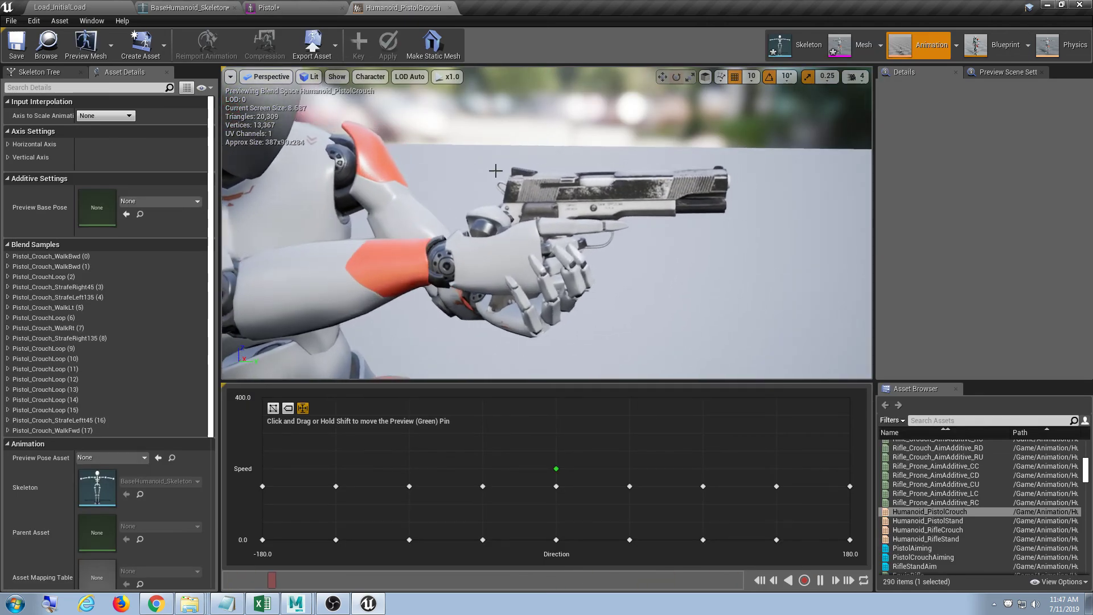
Set the pistol's import translation Z to 2, reimport the base mesh, and check the grip in Humanoid_PistolCrouch up close and from farther away
left_click(267, 7)
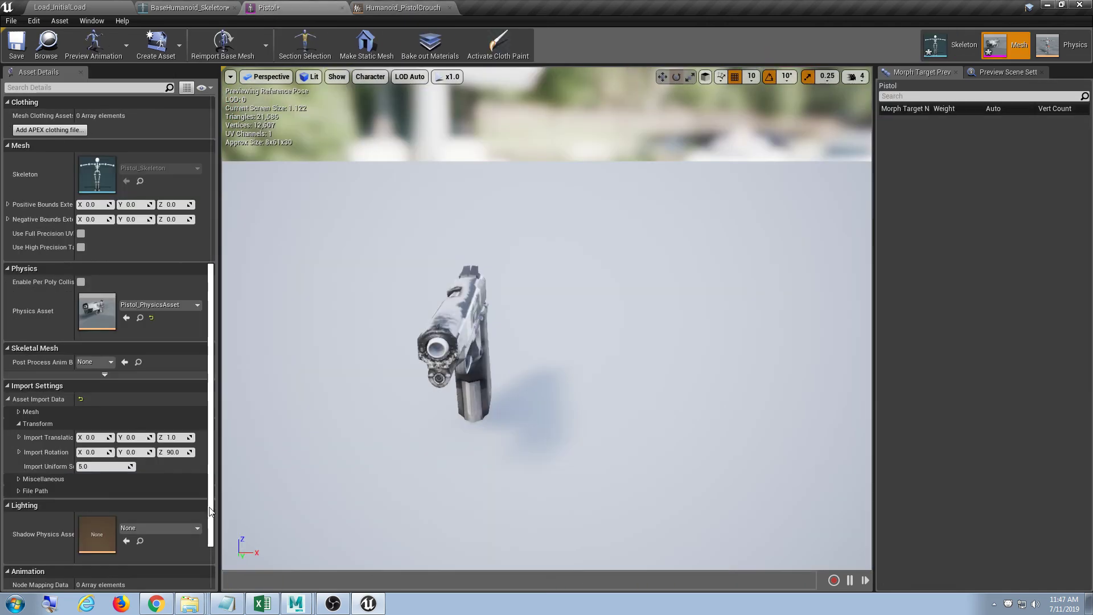
left_click(171, 436)
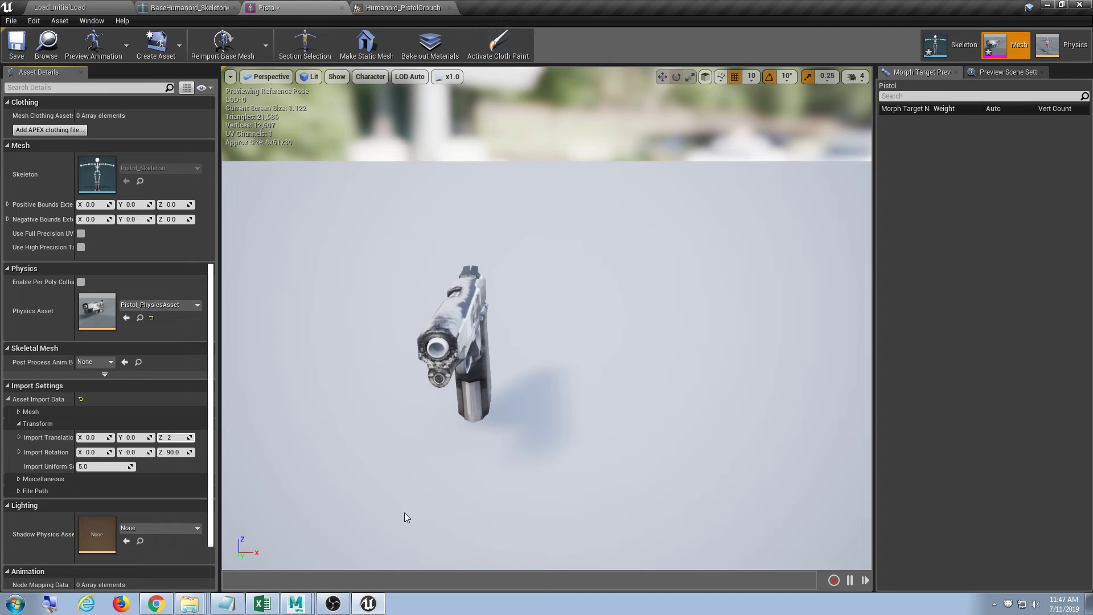
key("Return")
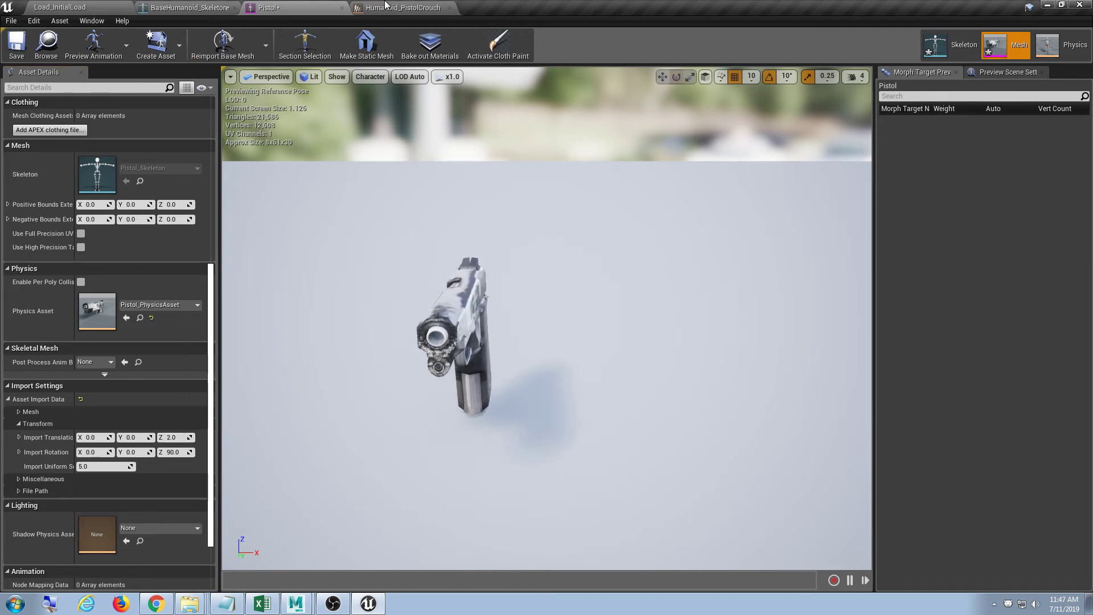
left_click(364, 6)
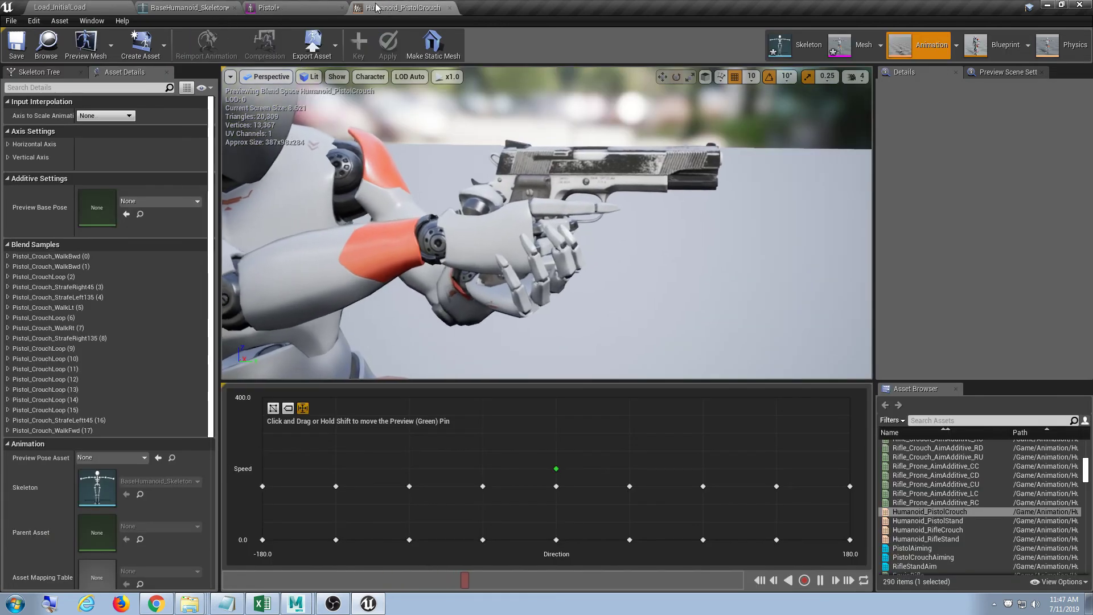
right_click_drag(547, 222, 483, 225)
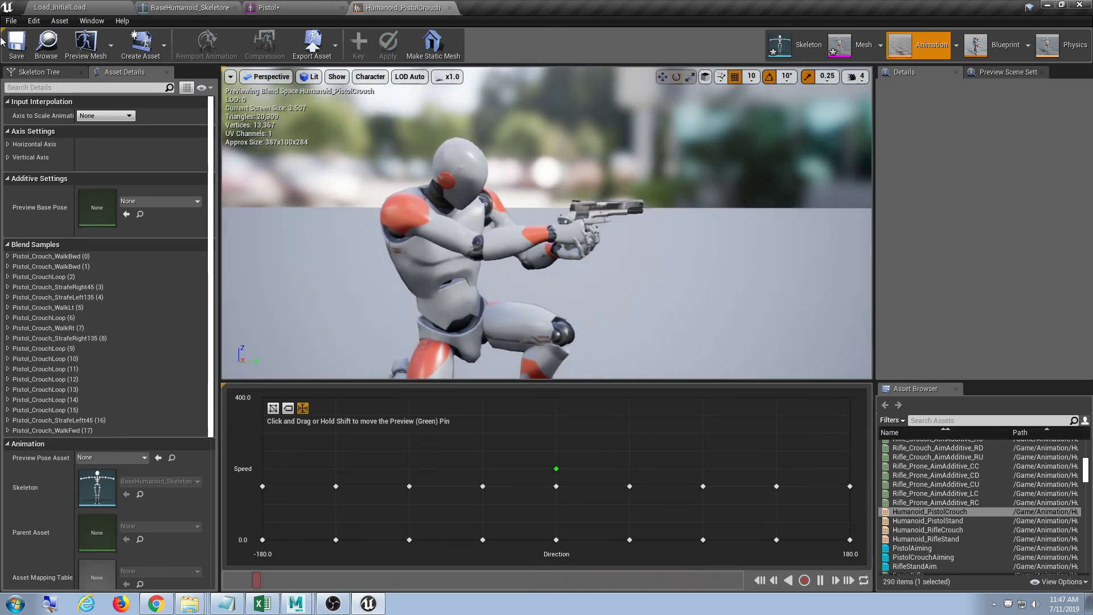
Save all modified assets and close the Unreal Editor
left_click(16, 46)
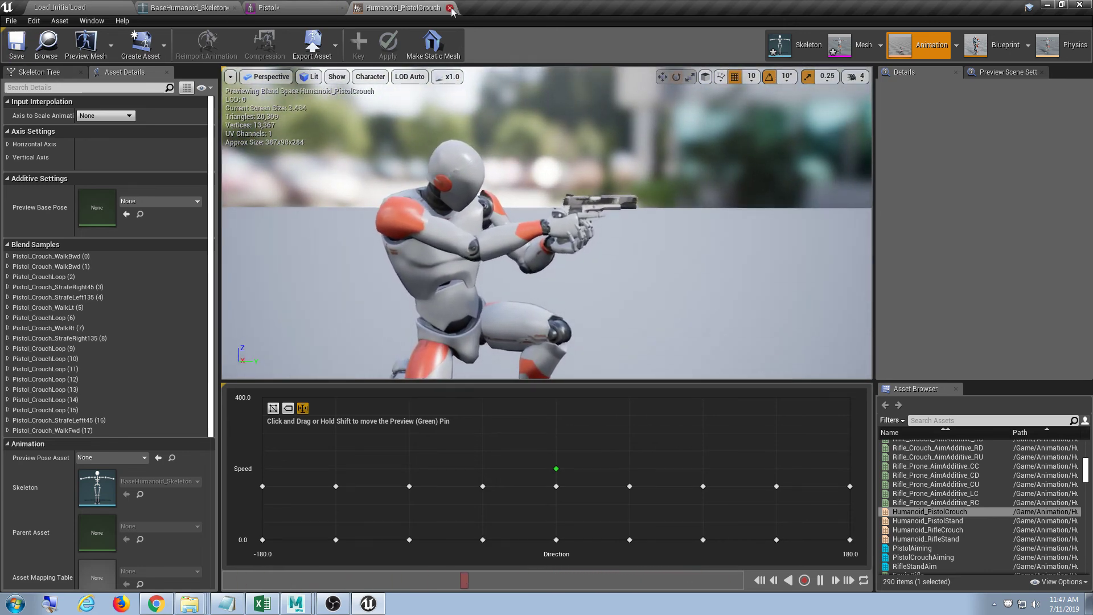
left_click(11, 21)
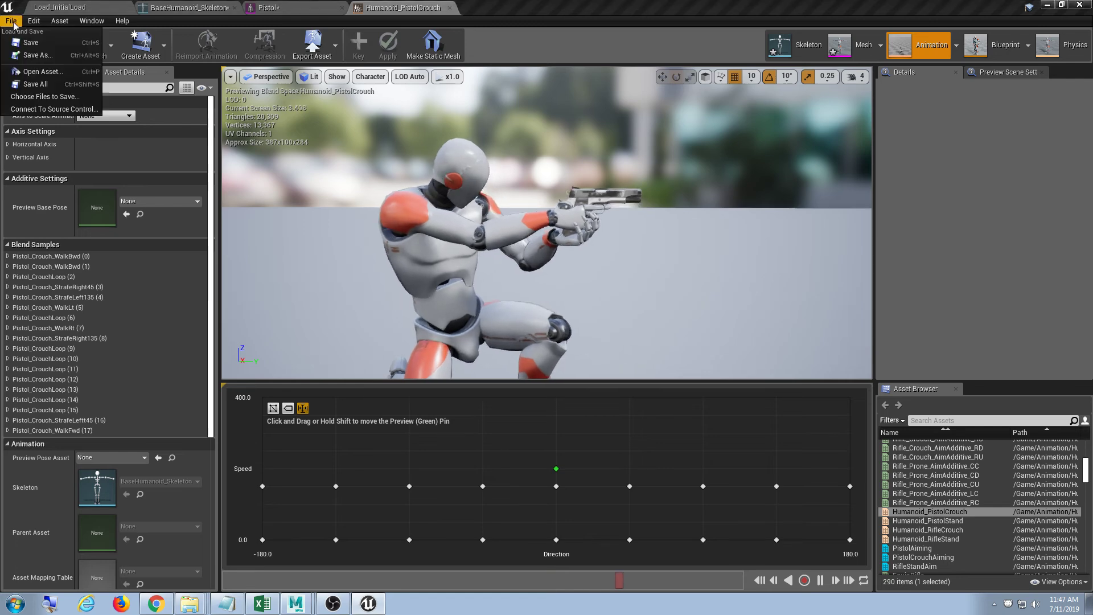
left_click(46, 86)
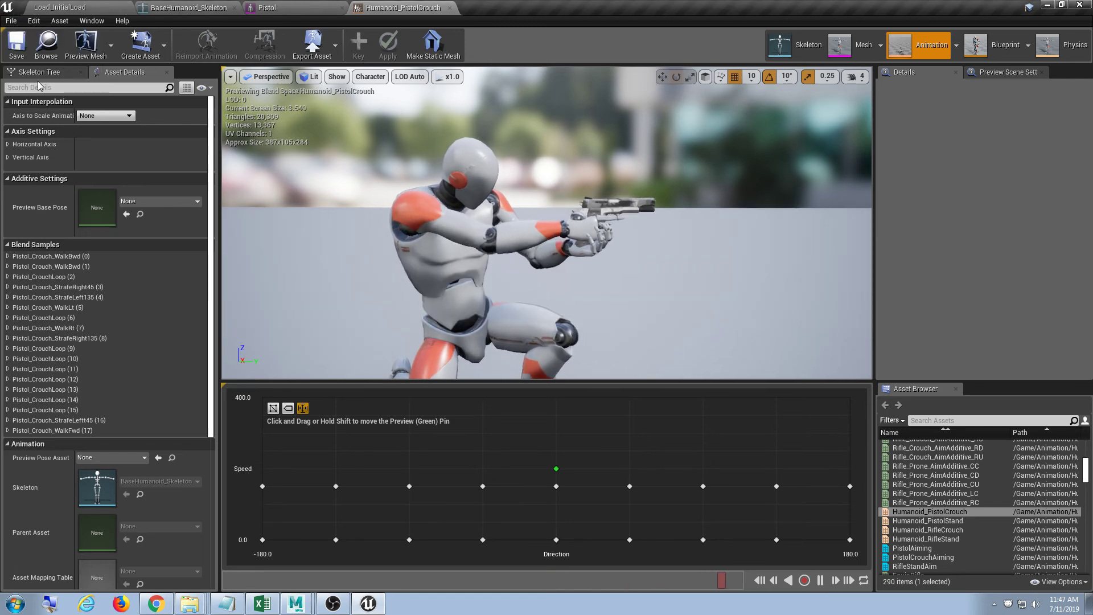
left_click(1077, 7)
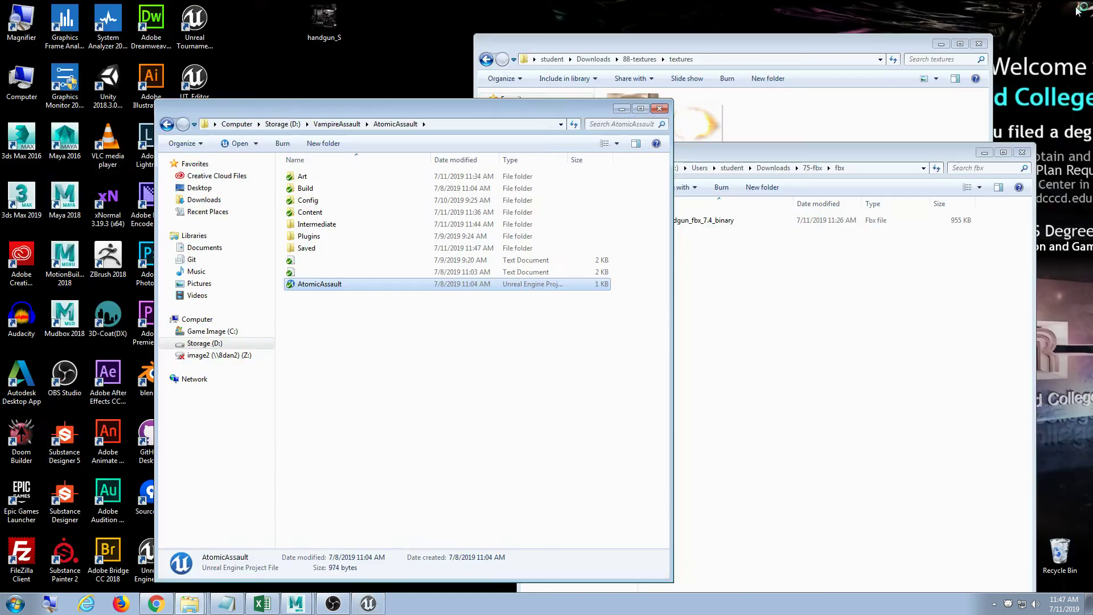
left_click_drag(362, 108, 376, 82)
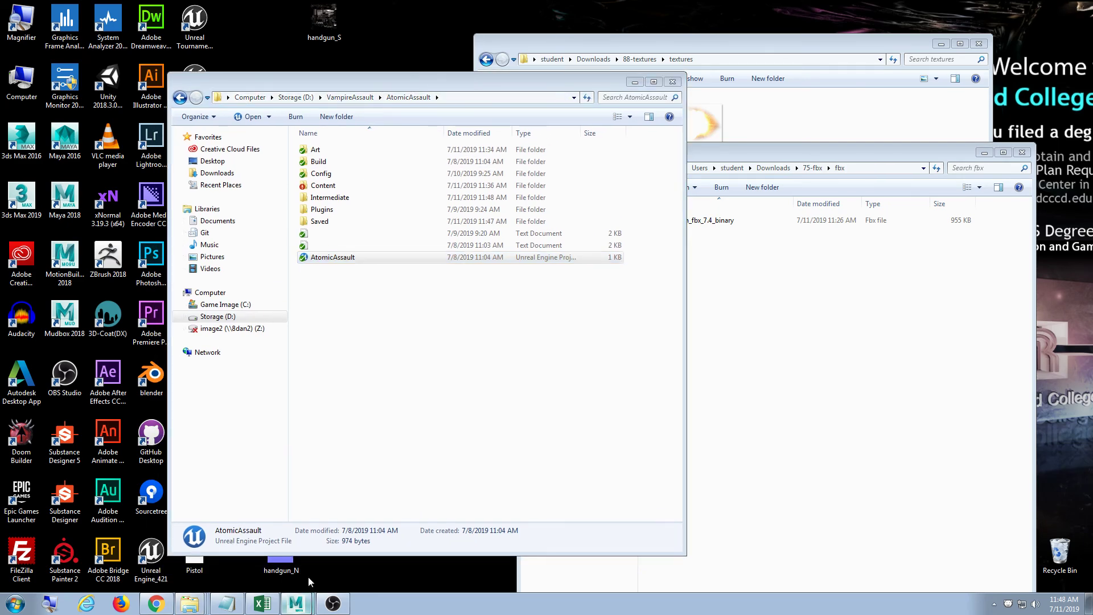
left_click(295, 605)
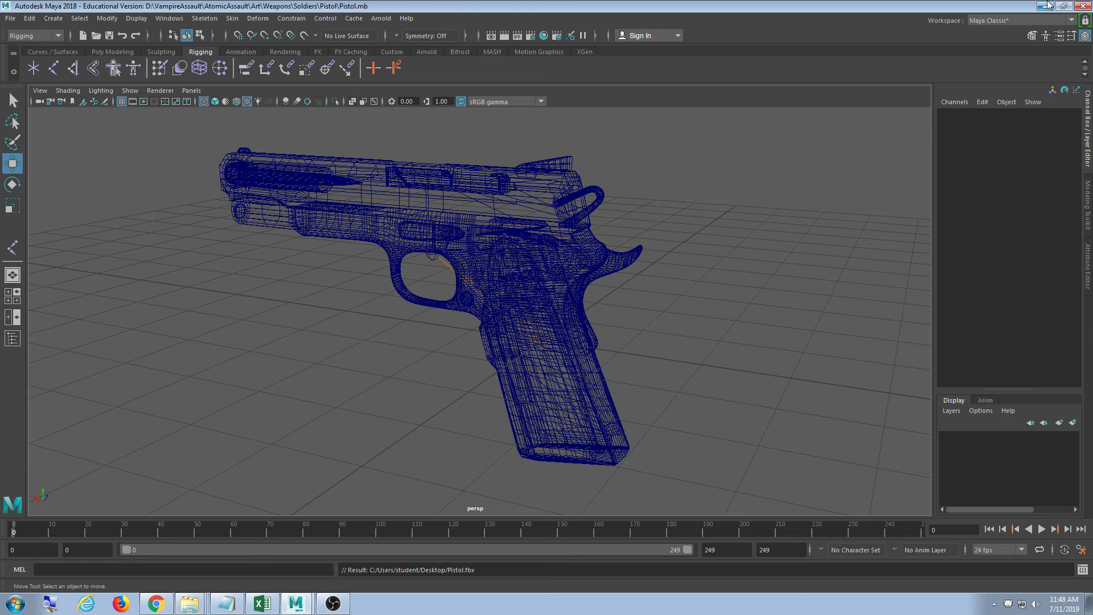
left_click_drag(431, 215, 476, 344)
left_click(699, 407)
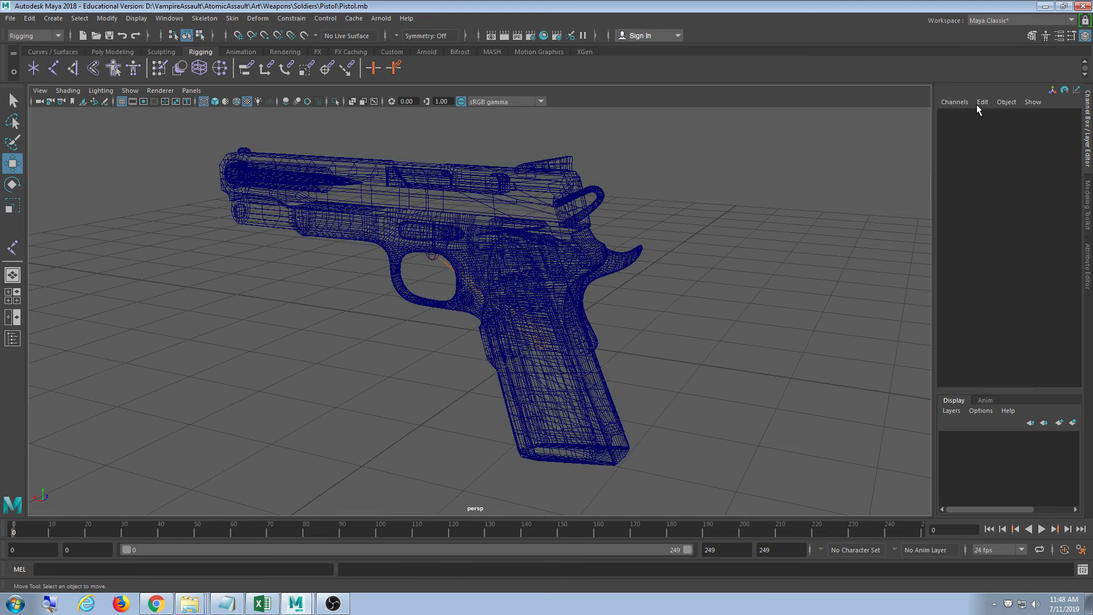
left_click(1043, 7)
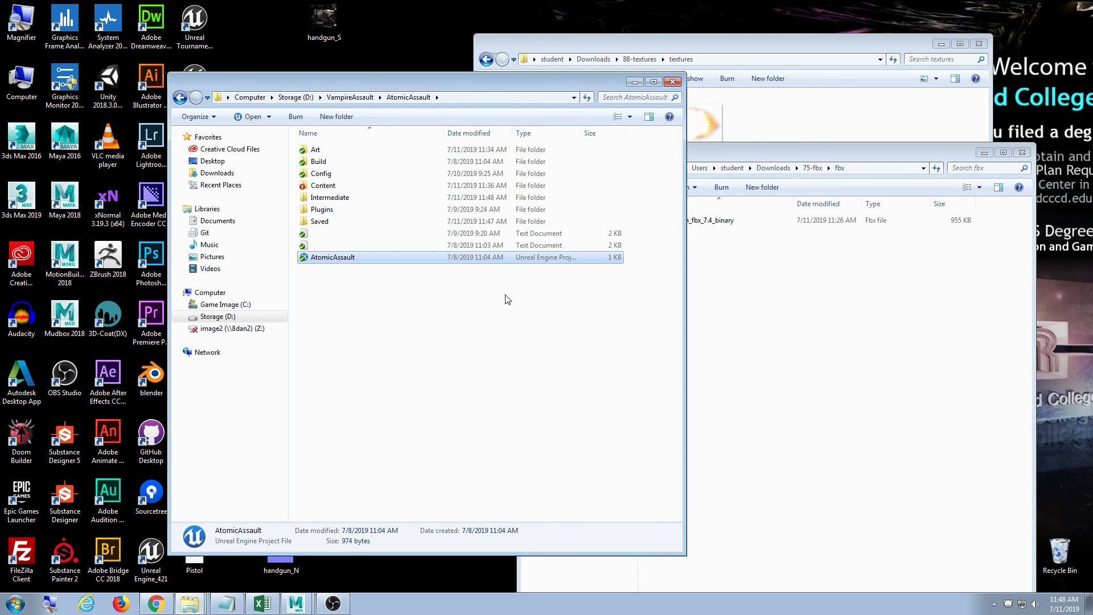
left_click_drag(336, 86, 282, 50)
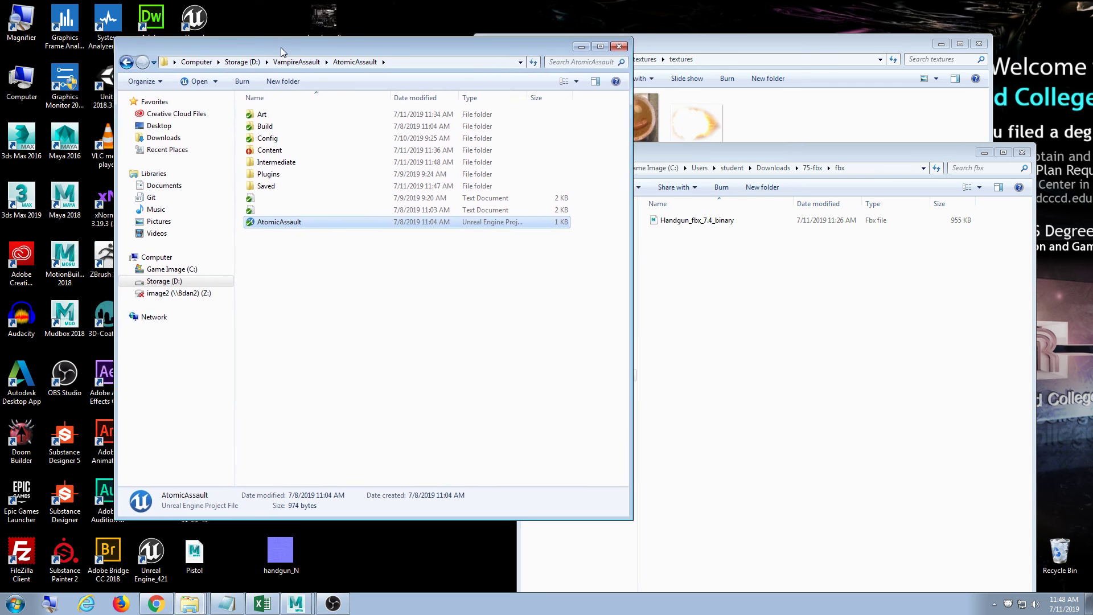
left_click(298, 62)
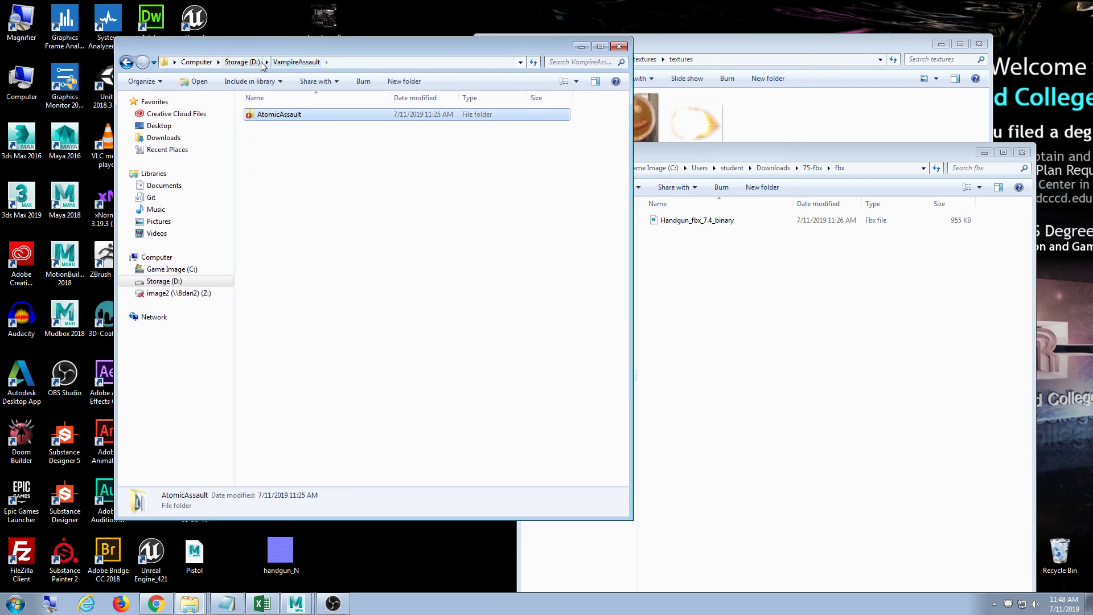
double_click(280, 119)
right_click(336, 282)
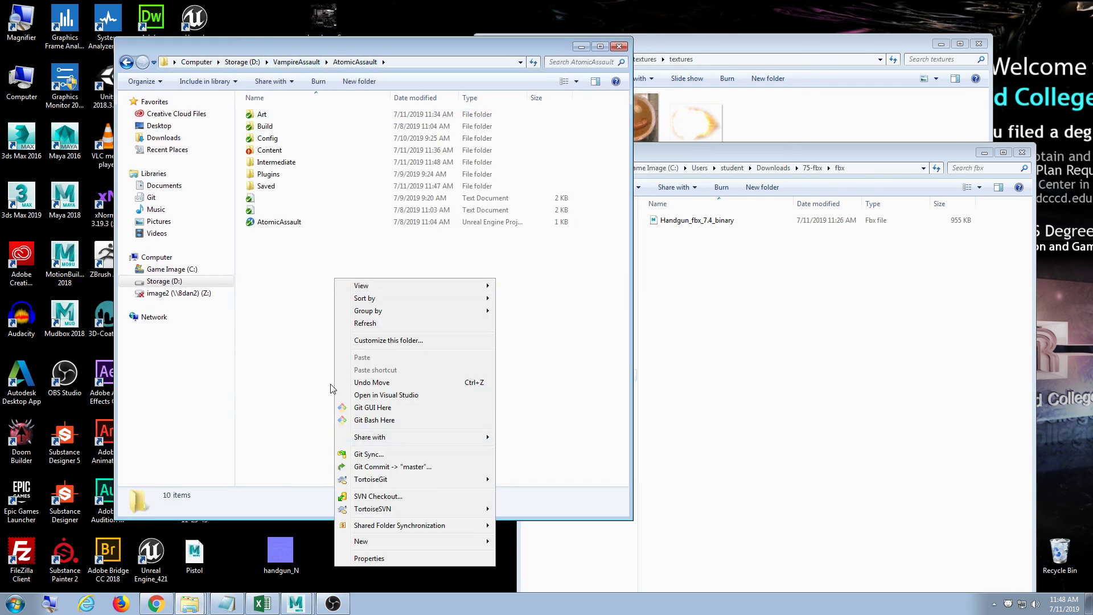
left_click(412, 456)
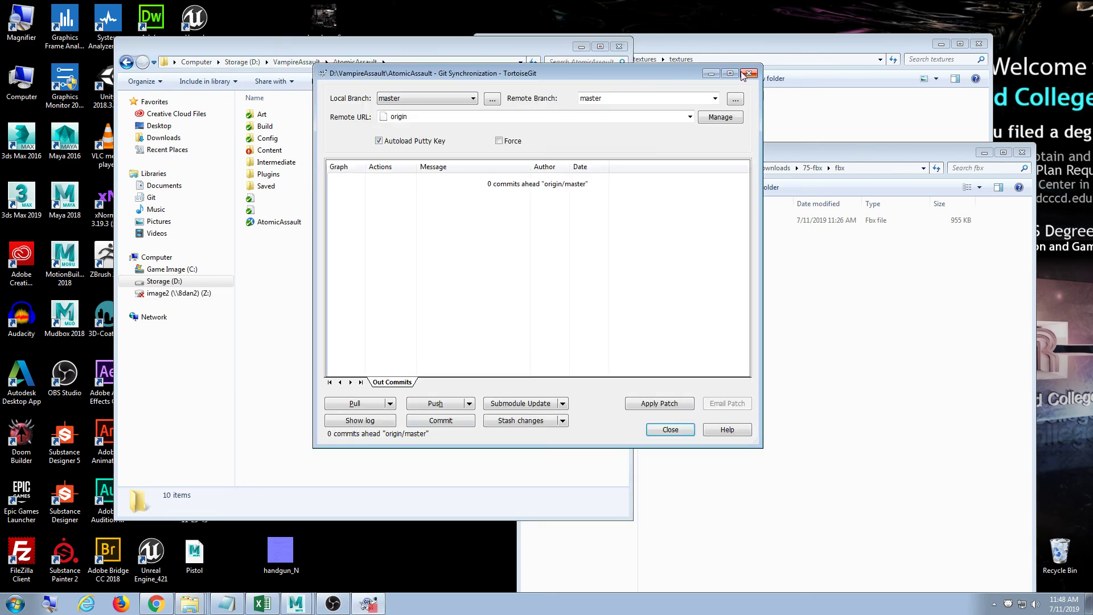
left_click(748, 73)
In TortoiseGit's settings for the AtomicAssault folder, replace the inherited local user info with the committer's full name and e-mail, and apply it
right_click(317, 285)
left_click(387, 476)
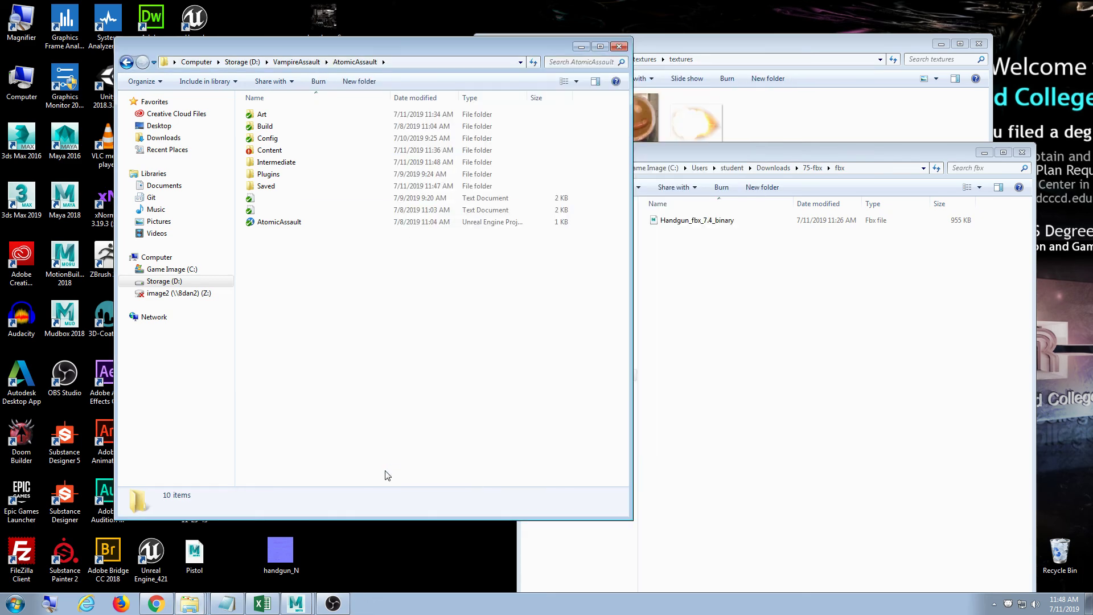
left_click(569, 343)
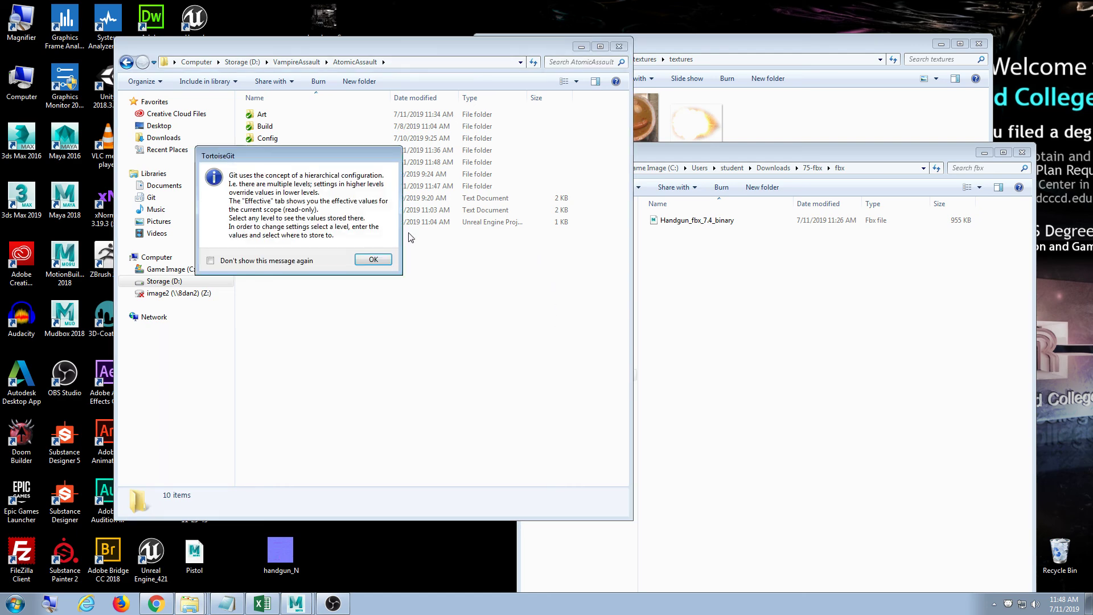
left_click(391, 259)
left_click(391, 162)
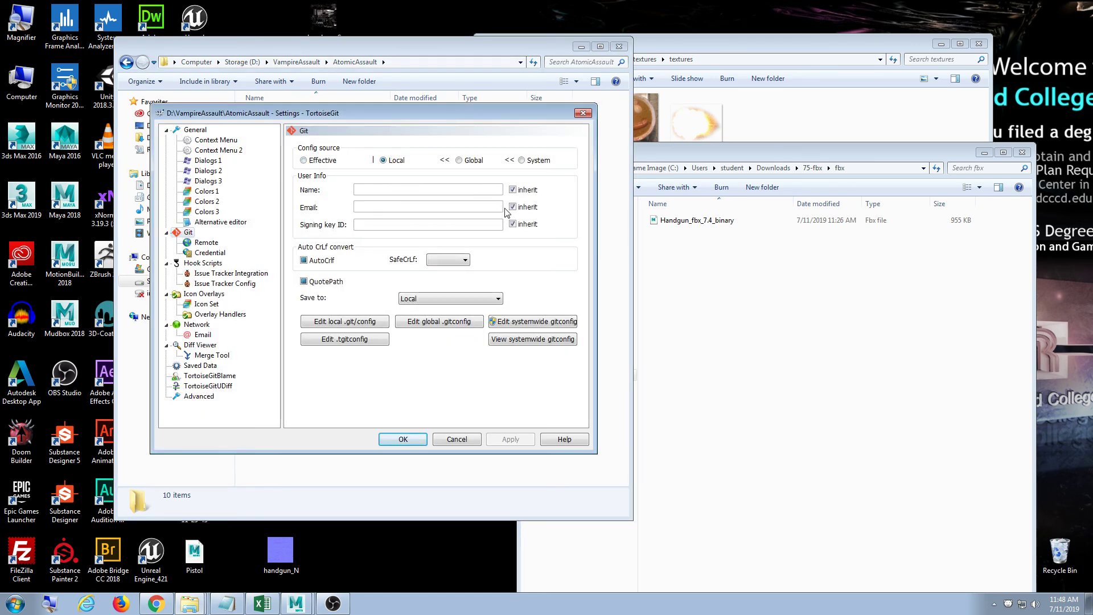
left_click(514, 190)
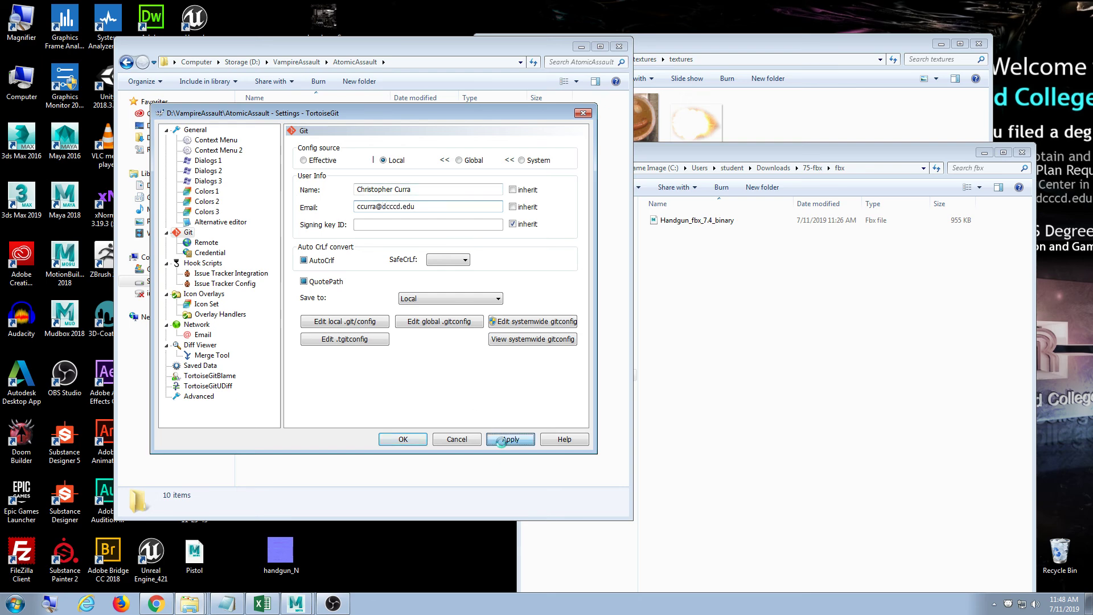
left_click(404, 438)
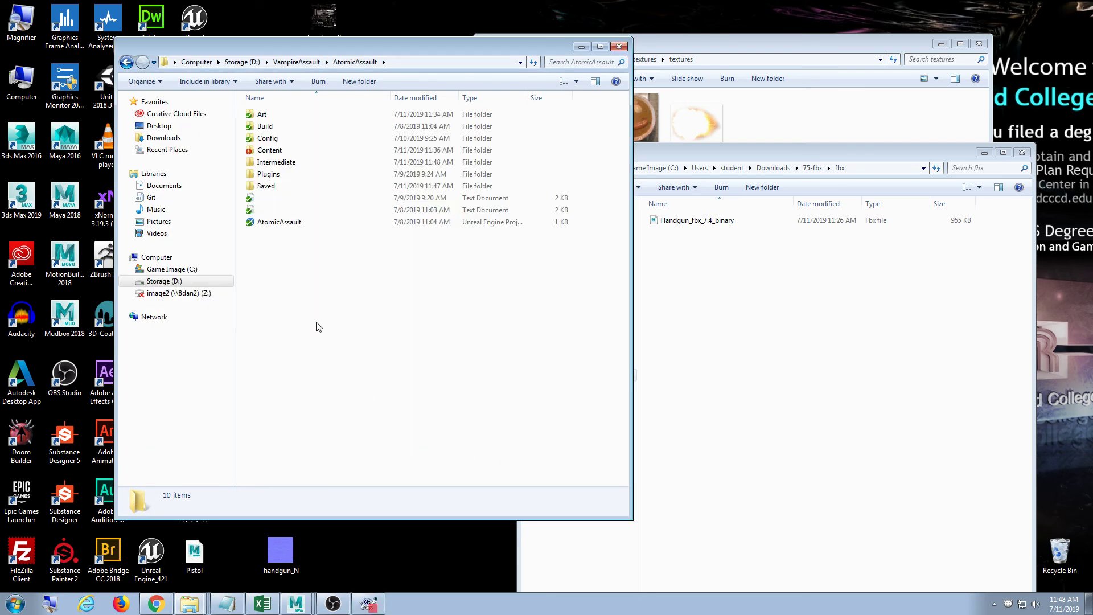
In the enlarged AtomicAssault commit window, enter a commit message with the committer's name followed by "- added pistol"
left_click(381, 607)
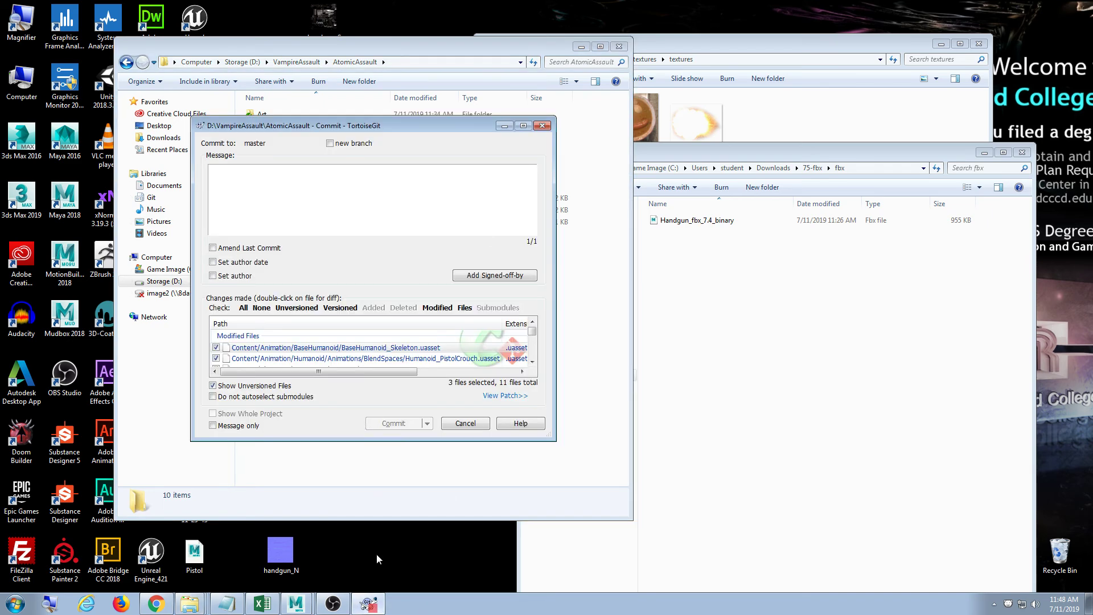
left_click_drag(301, 131, 282, 45)
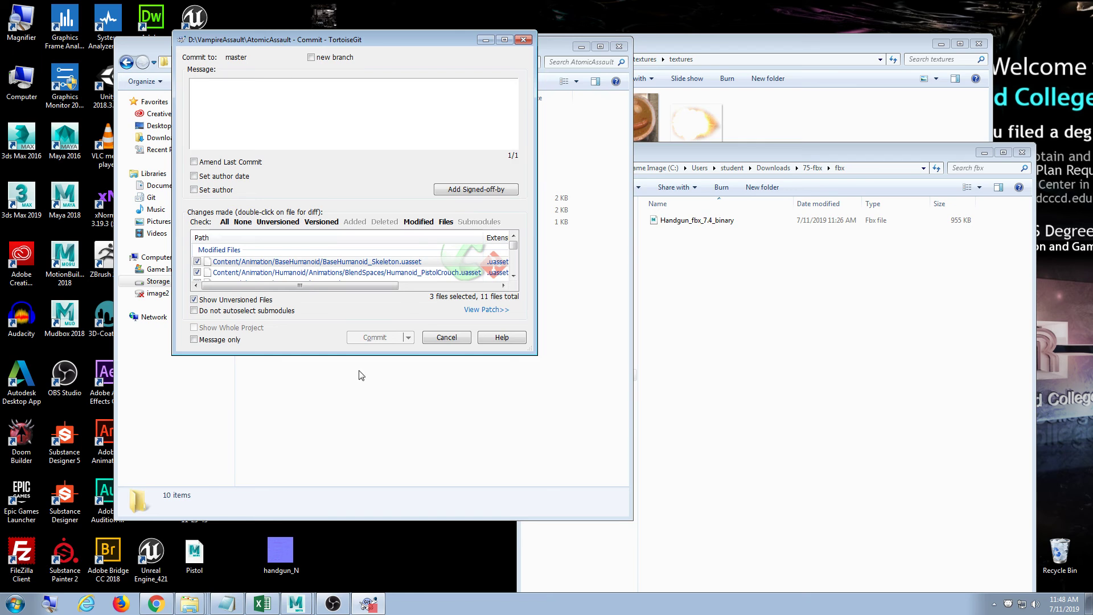
left_click_drag(358, 355, 359, 542)
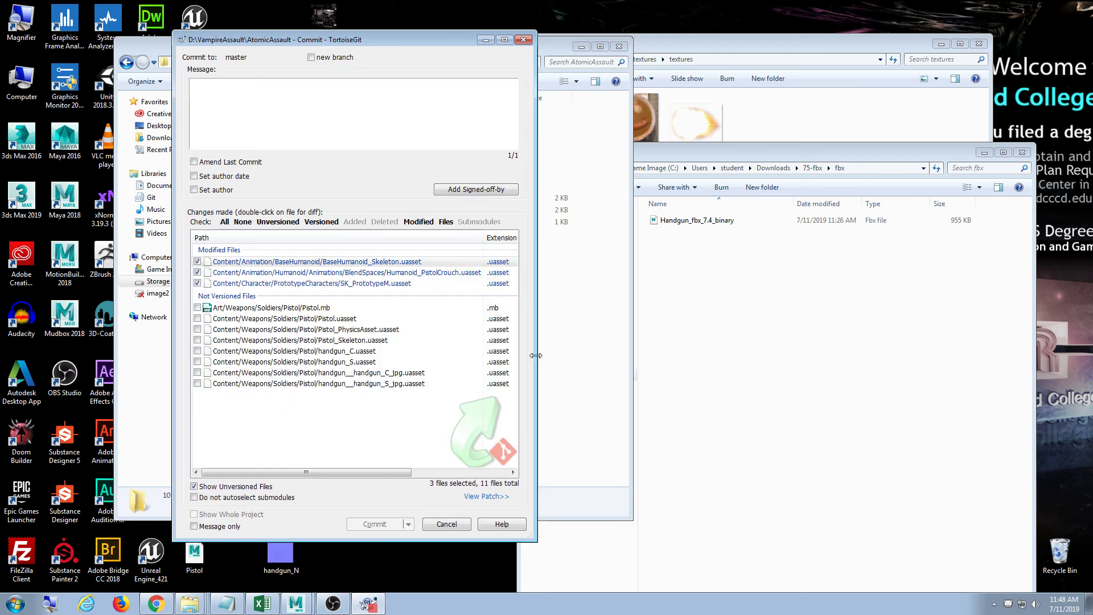
left_click_drag(536, 356, 584, 353)
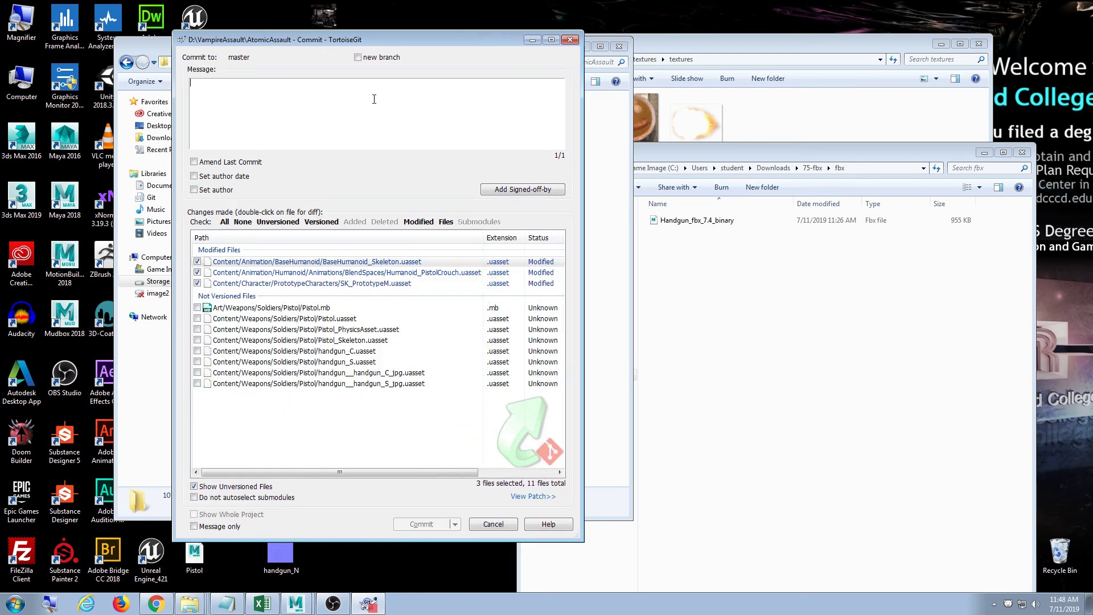
type("cur")
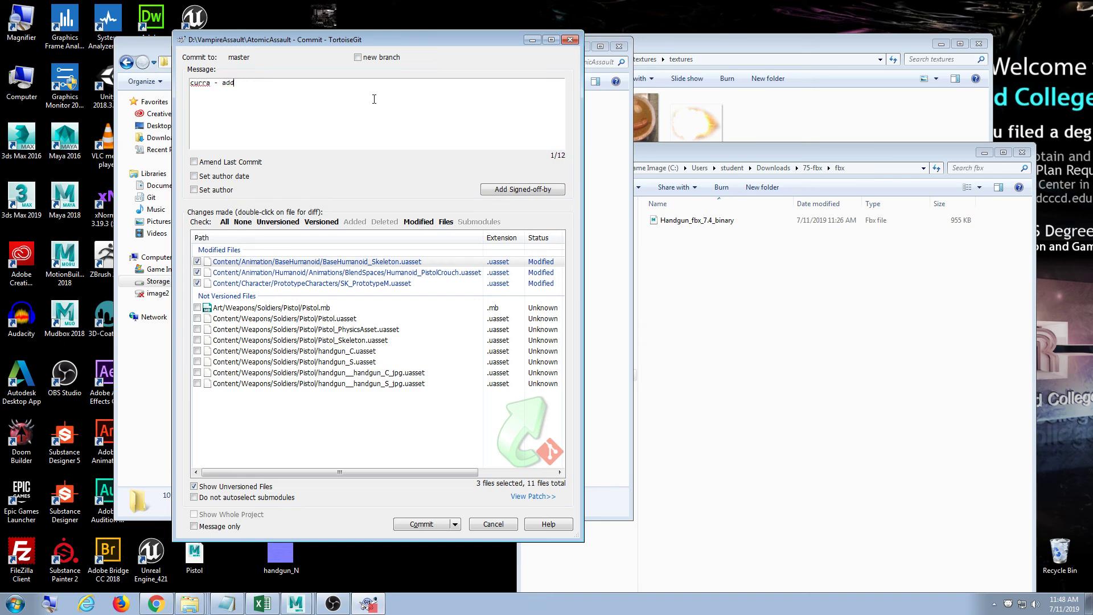
type("ca - added pistol")
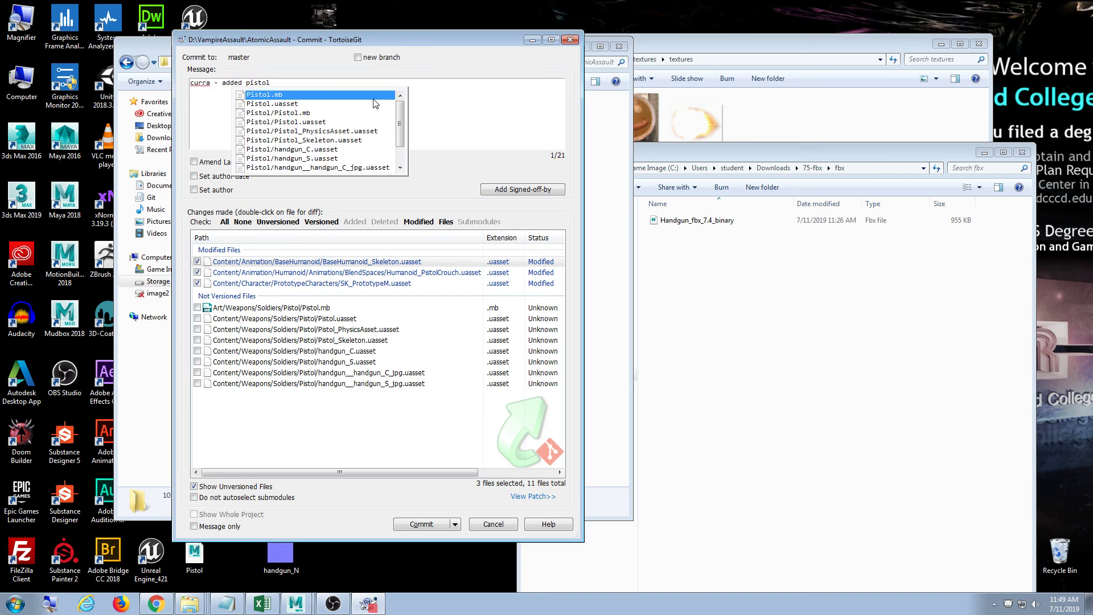
key("Escape")
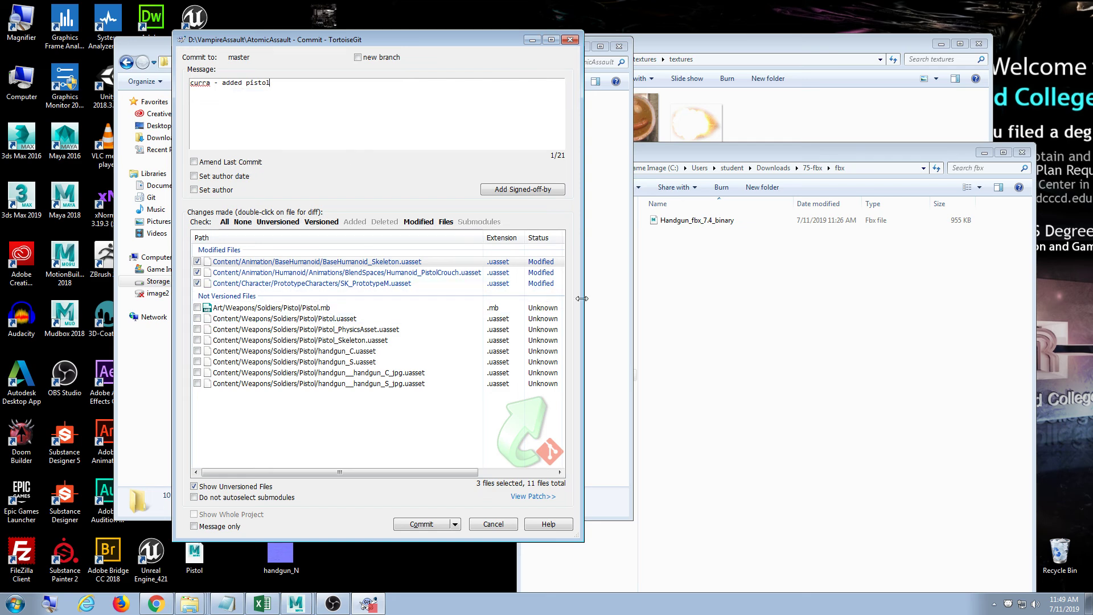
Include all unversioned pistol files in the commit: Pistol.mb, the Pistol mesh, physics and skeleton assets, and the four handgun assets
left_click_drag(582, 298, 687, 298)
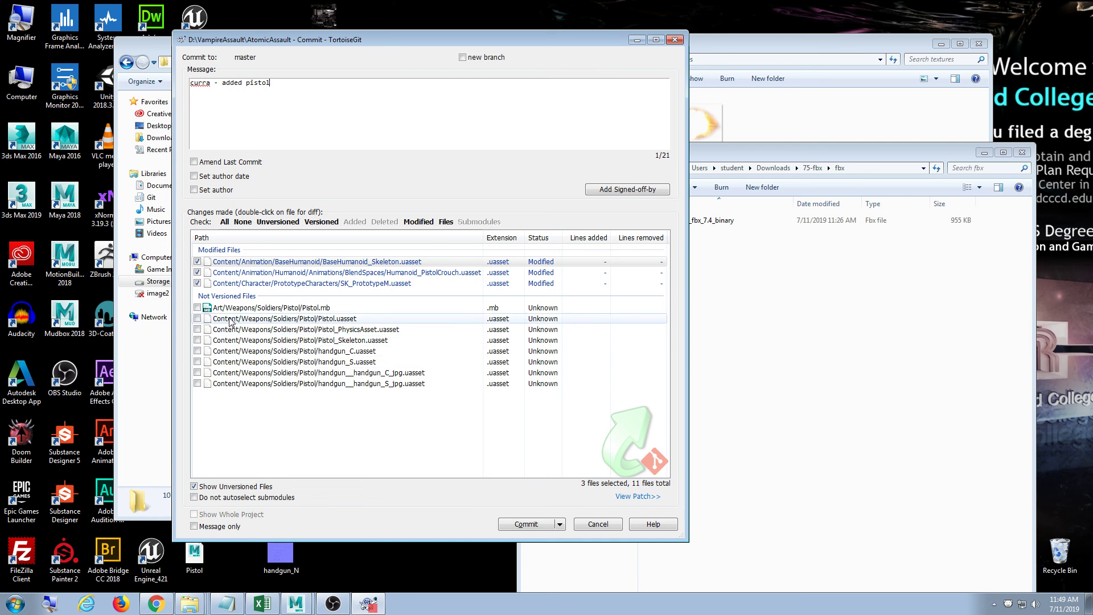
left_click(198, 308)
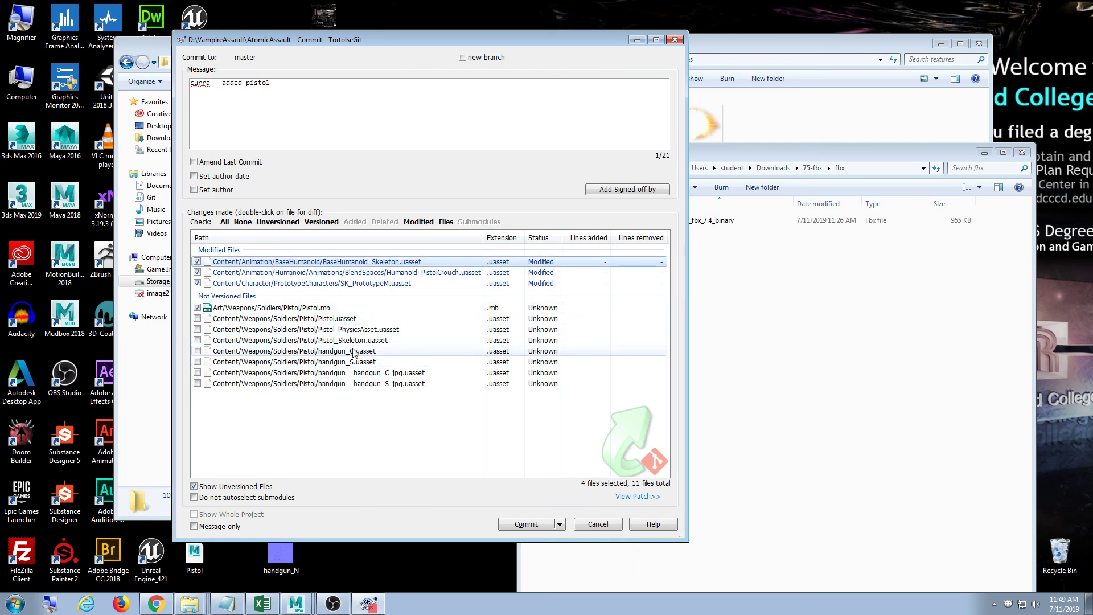
left_click(197, 383)
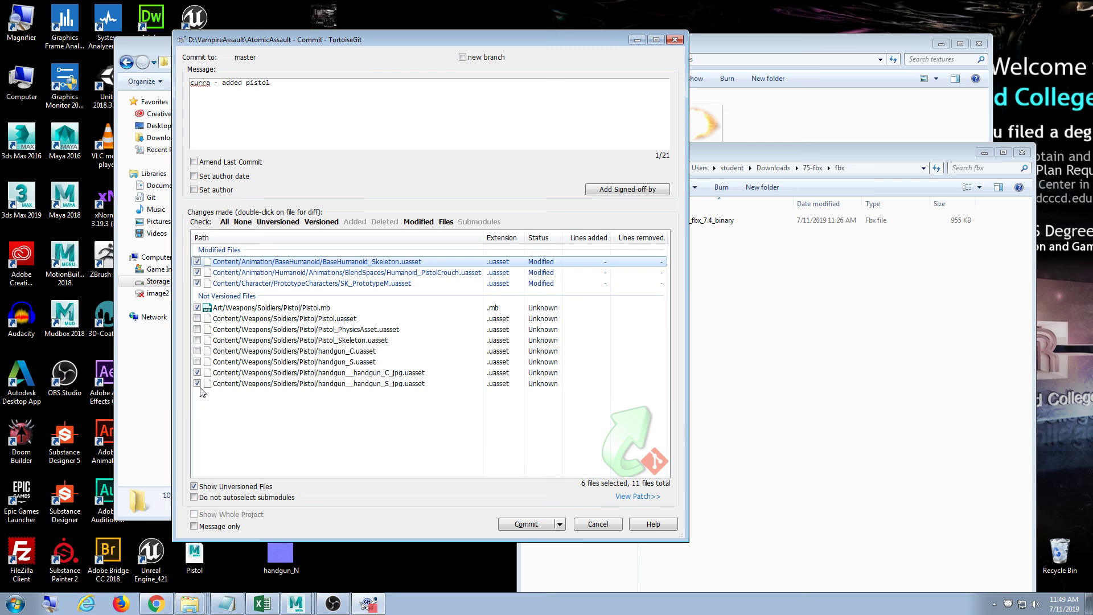
left_click(197, 361)
left_click(197, 351)
left_click(197, 340)
left_click(197, 329)
left_click(197, 319)
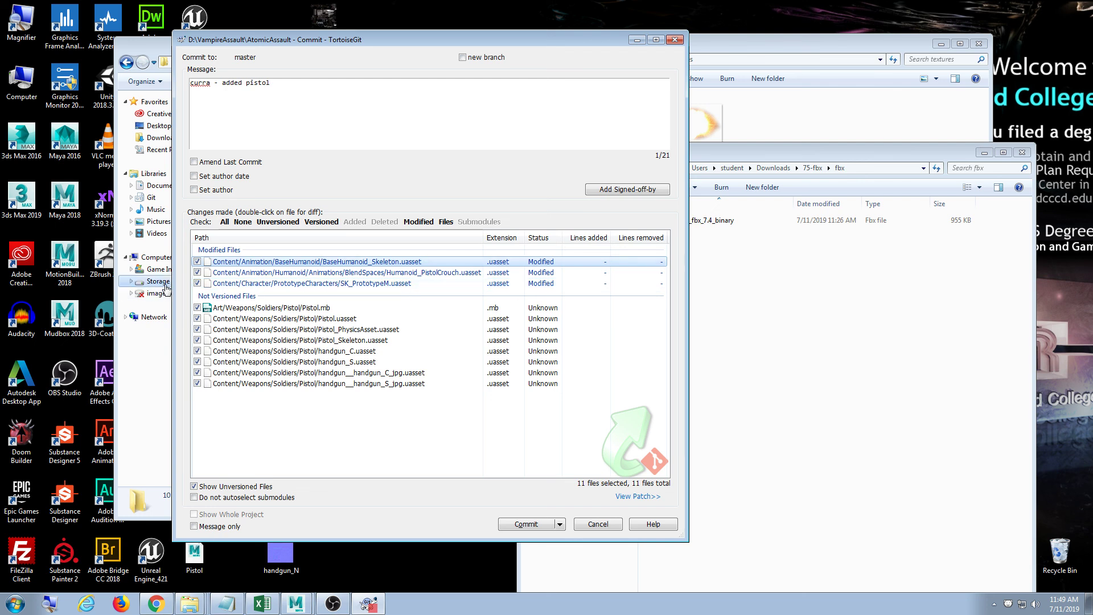
Revert the modified SK_PrototypeM.uasset so its changes are discarded from the commit
left_click(197, 283)
left_click(197, 283)
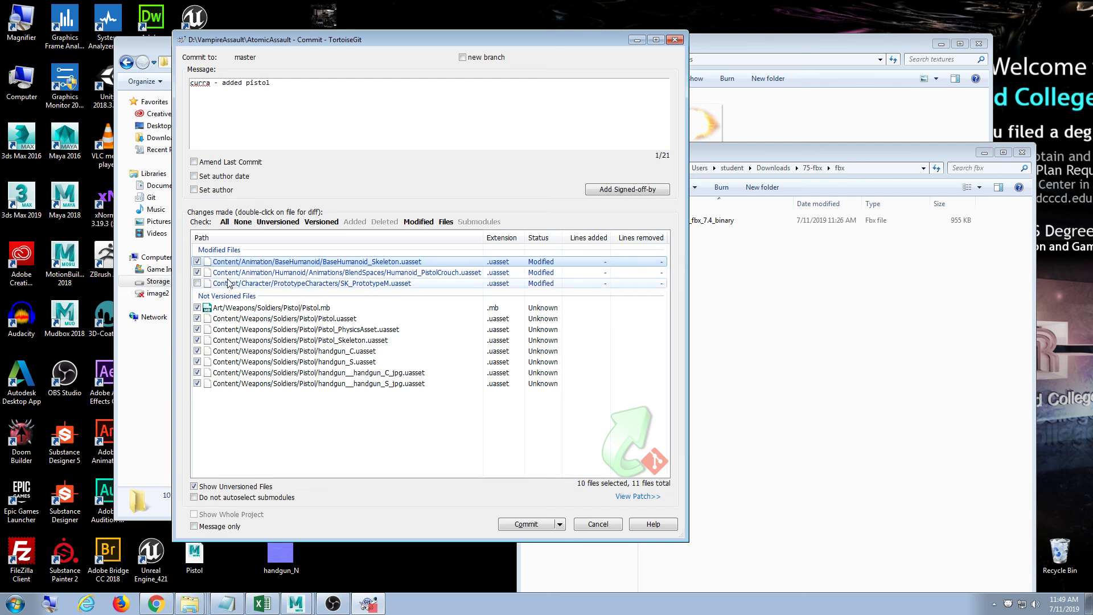
right_click(419, 285)
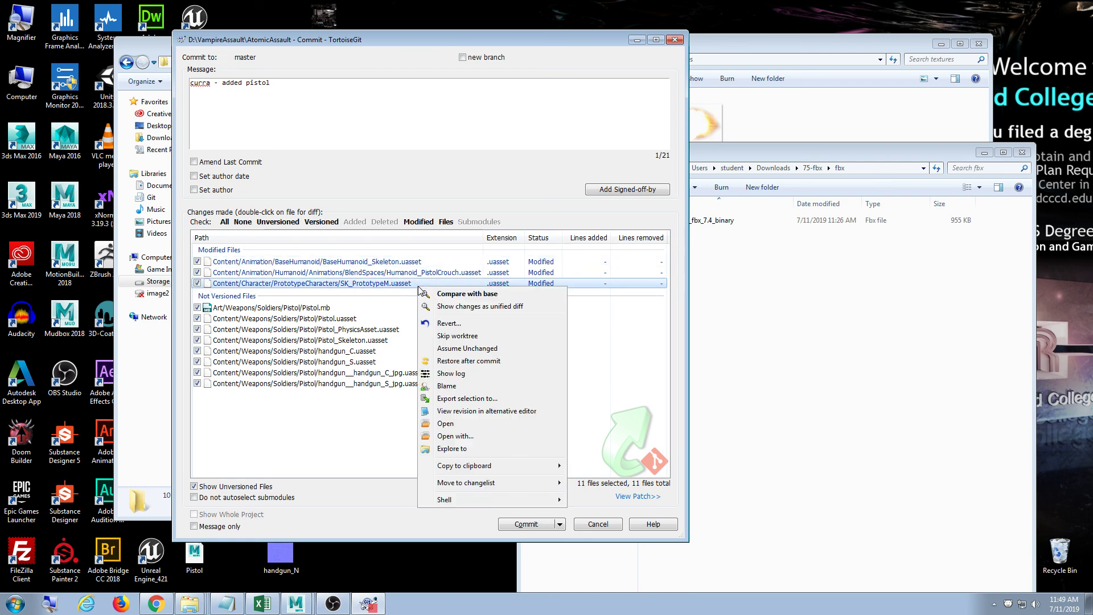
left_click(449, 323)
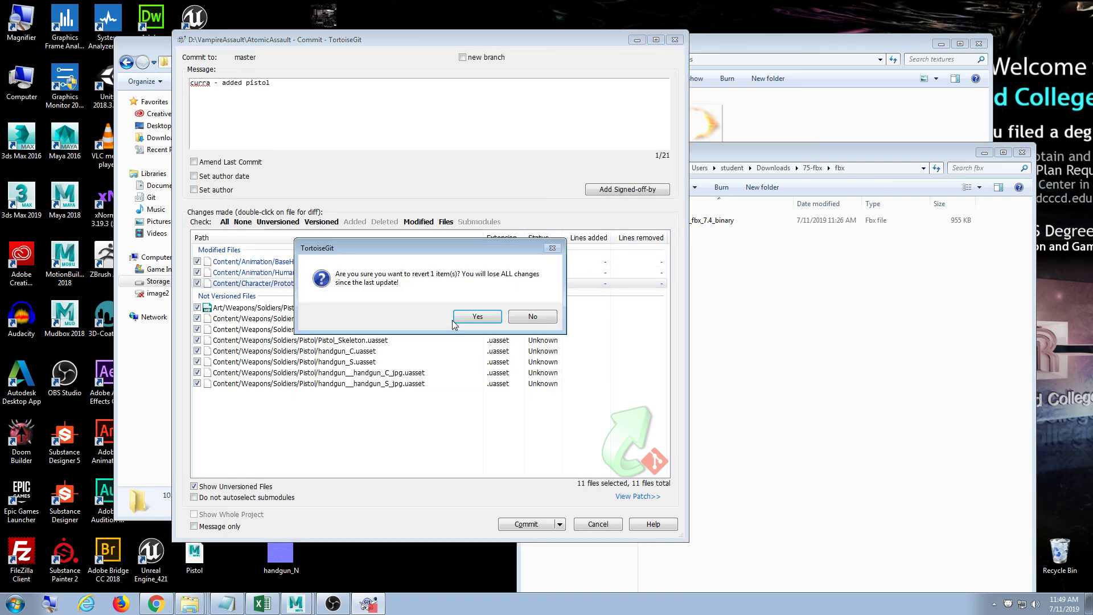
left_click(492, 318)
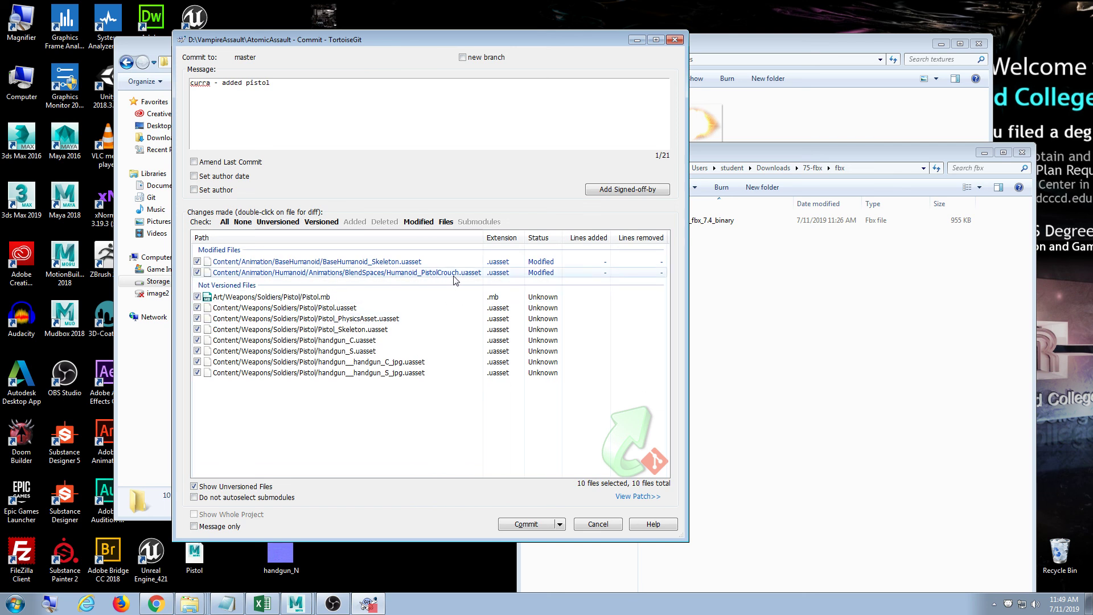
Revert the modified Humanoid_PistolCrouch.uasset and BaseHumanoid_Skeleton.uasset, leaving only the new pistol files to commit
right_click(373, 277)
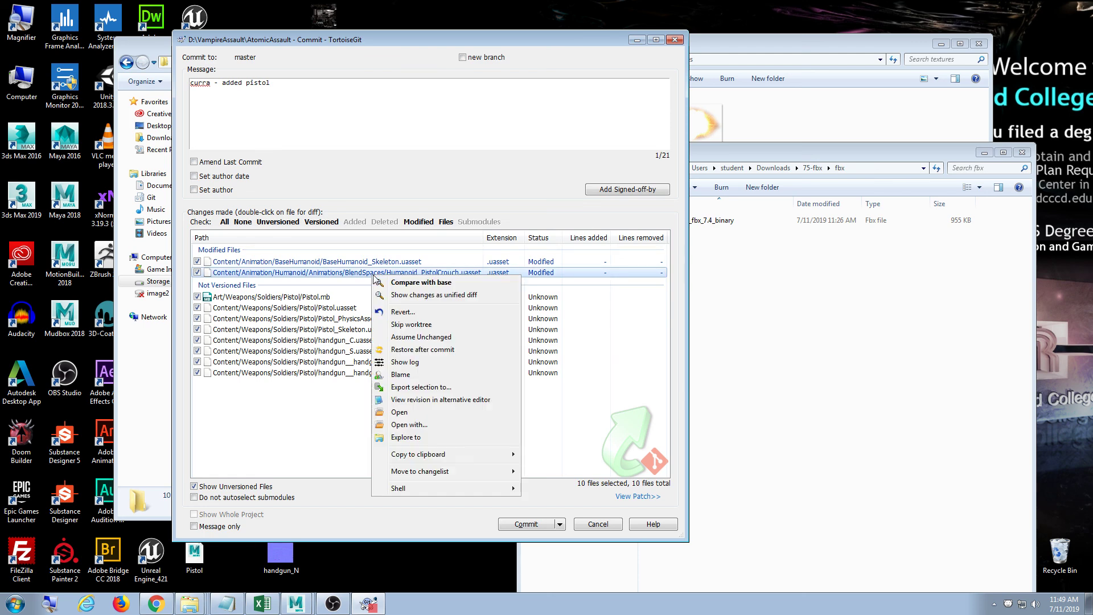
left_click(422, 311)
left_click(472, 316)
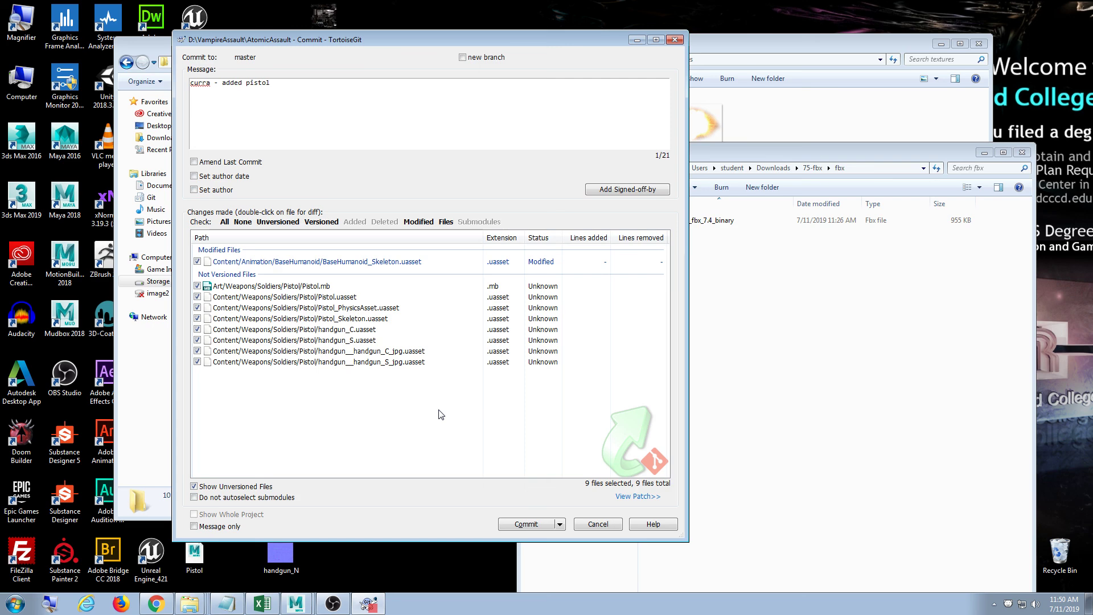
right_click(342, 263)
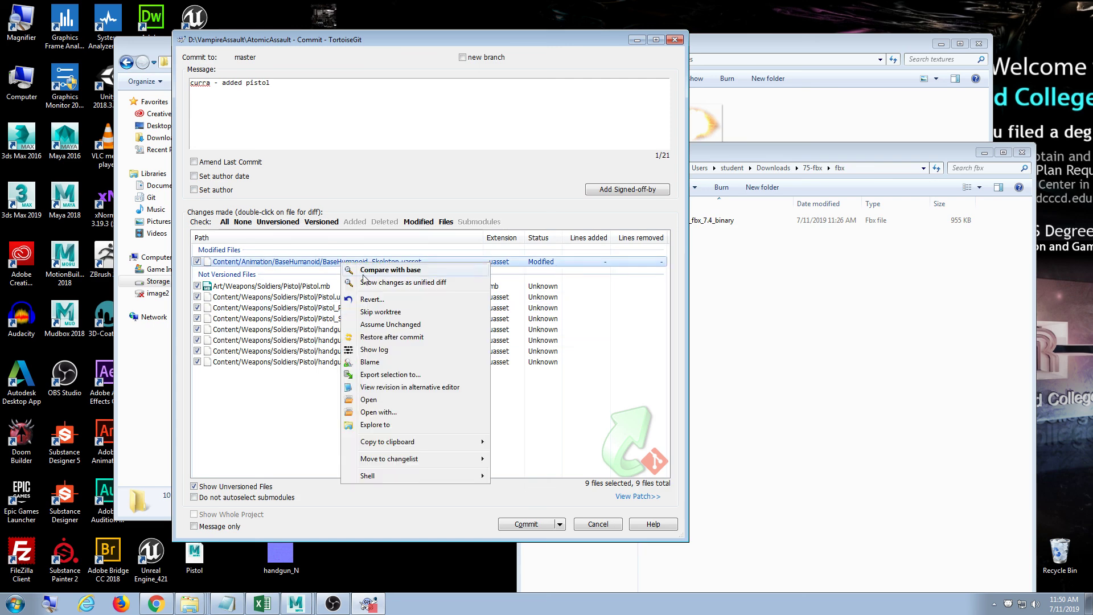
left_click(364, 298)
left_click(493, 317)
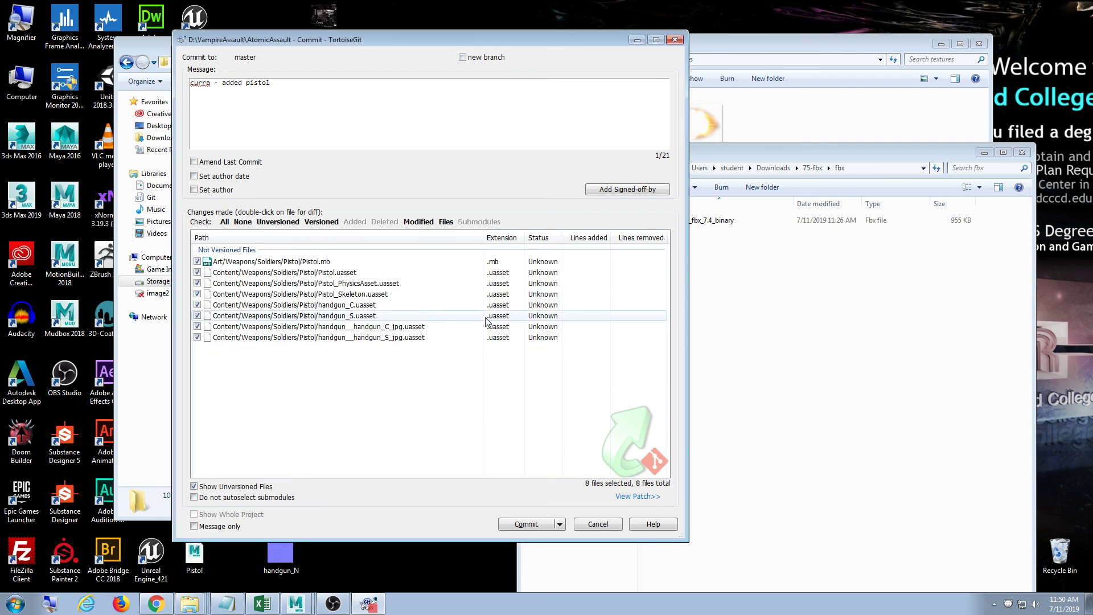
Commit the selected pistol files to master and push them to the remote with Commit & Push
left_click(559, 525)
left_click(547, 563)
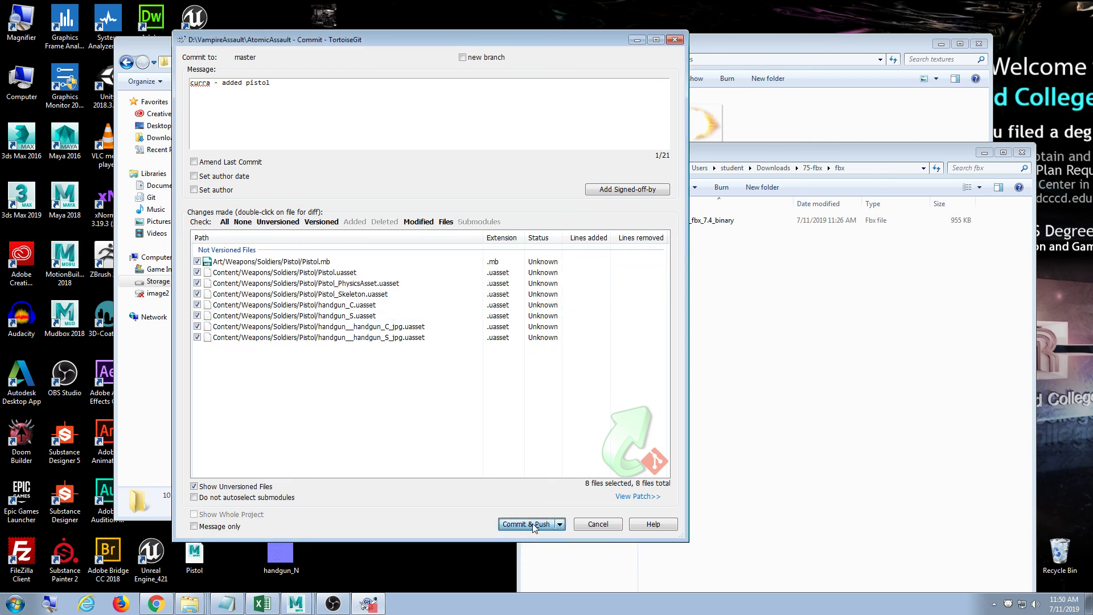
left_click(527, 523)
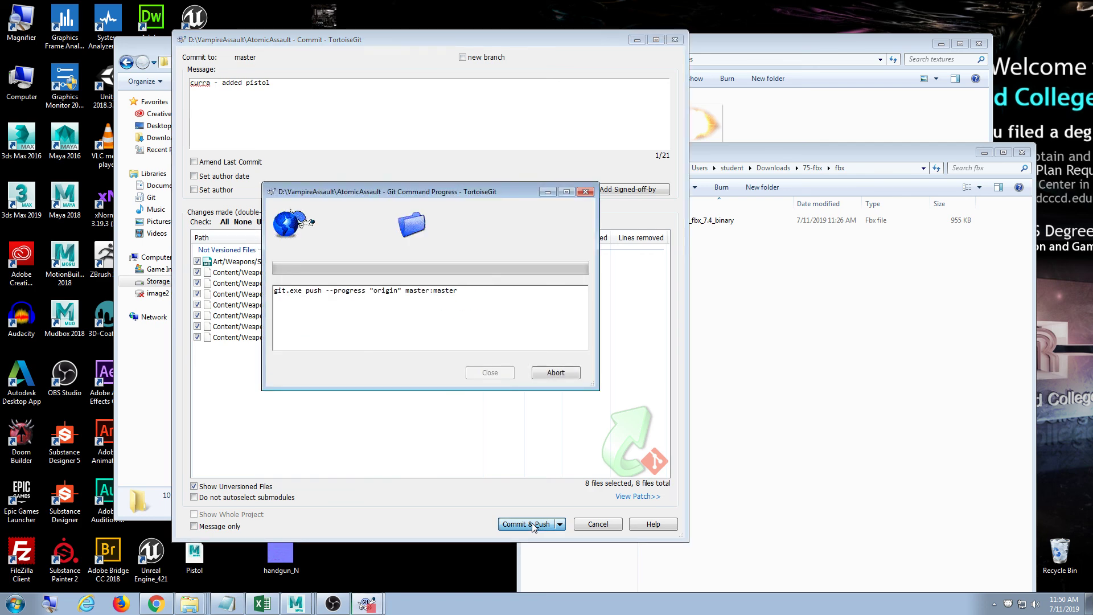